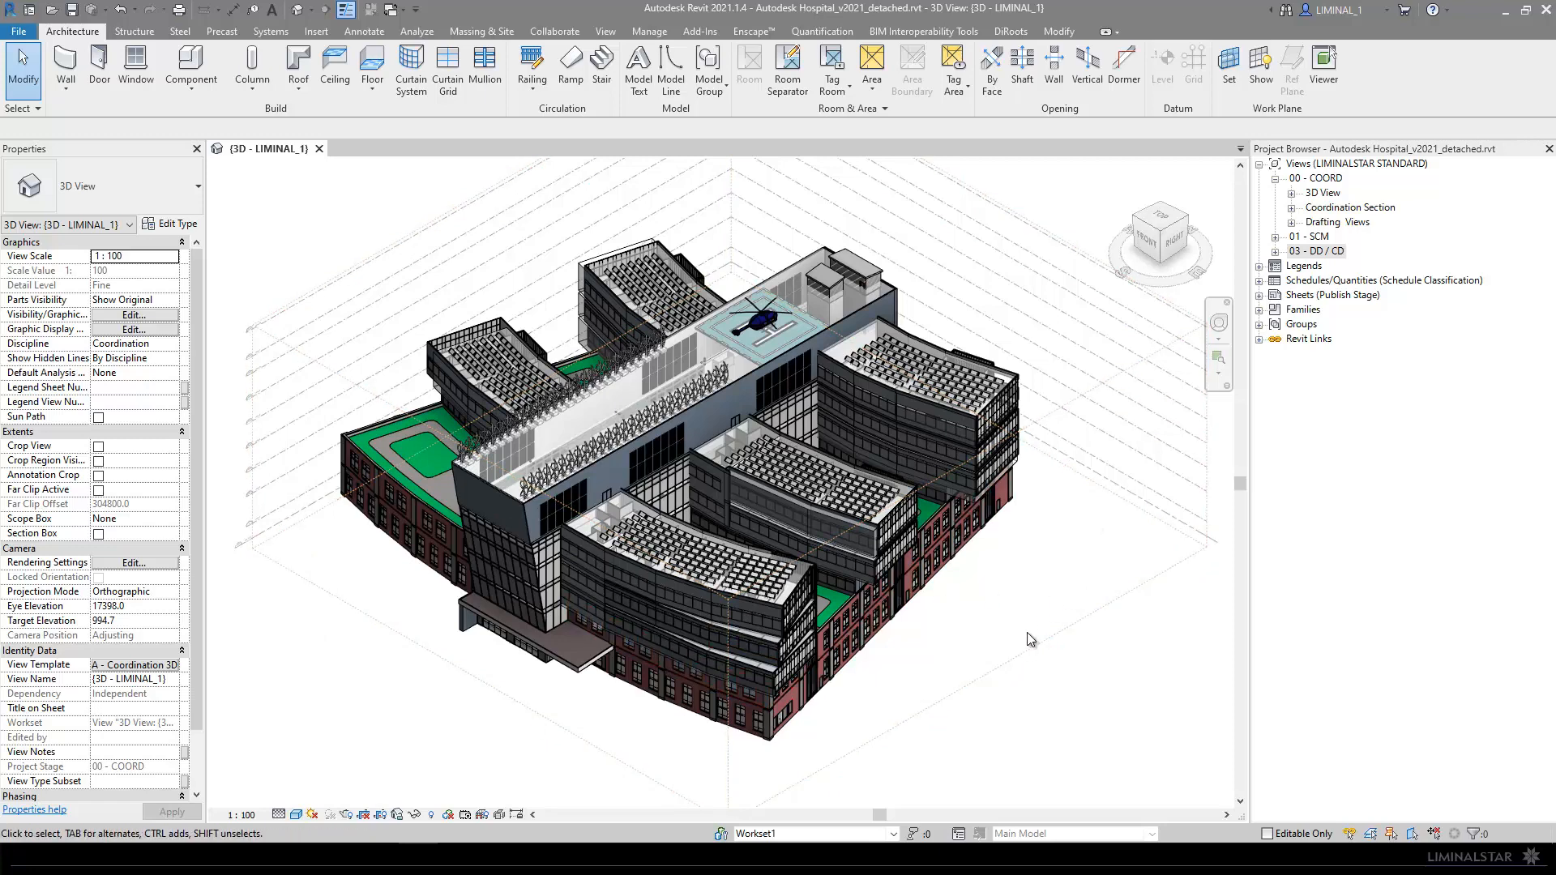
Step: Review the view types and levels offered for new floor plans, selecting Level 1 through T/O FTG, and cancel without creating views
click(607, 31)
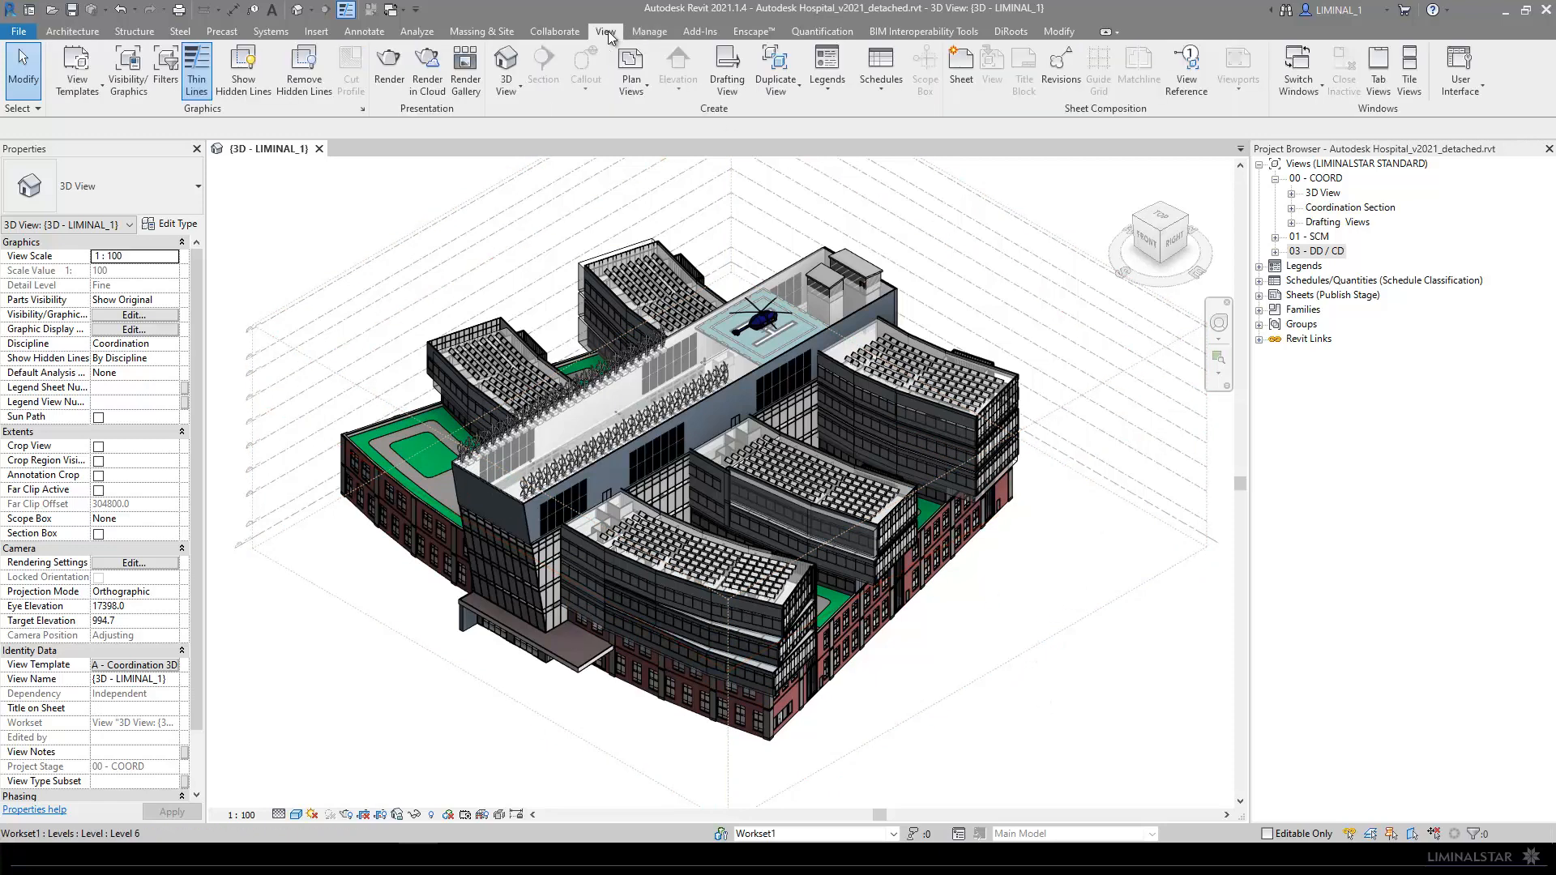
click(642, 94)
click(677, 120)
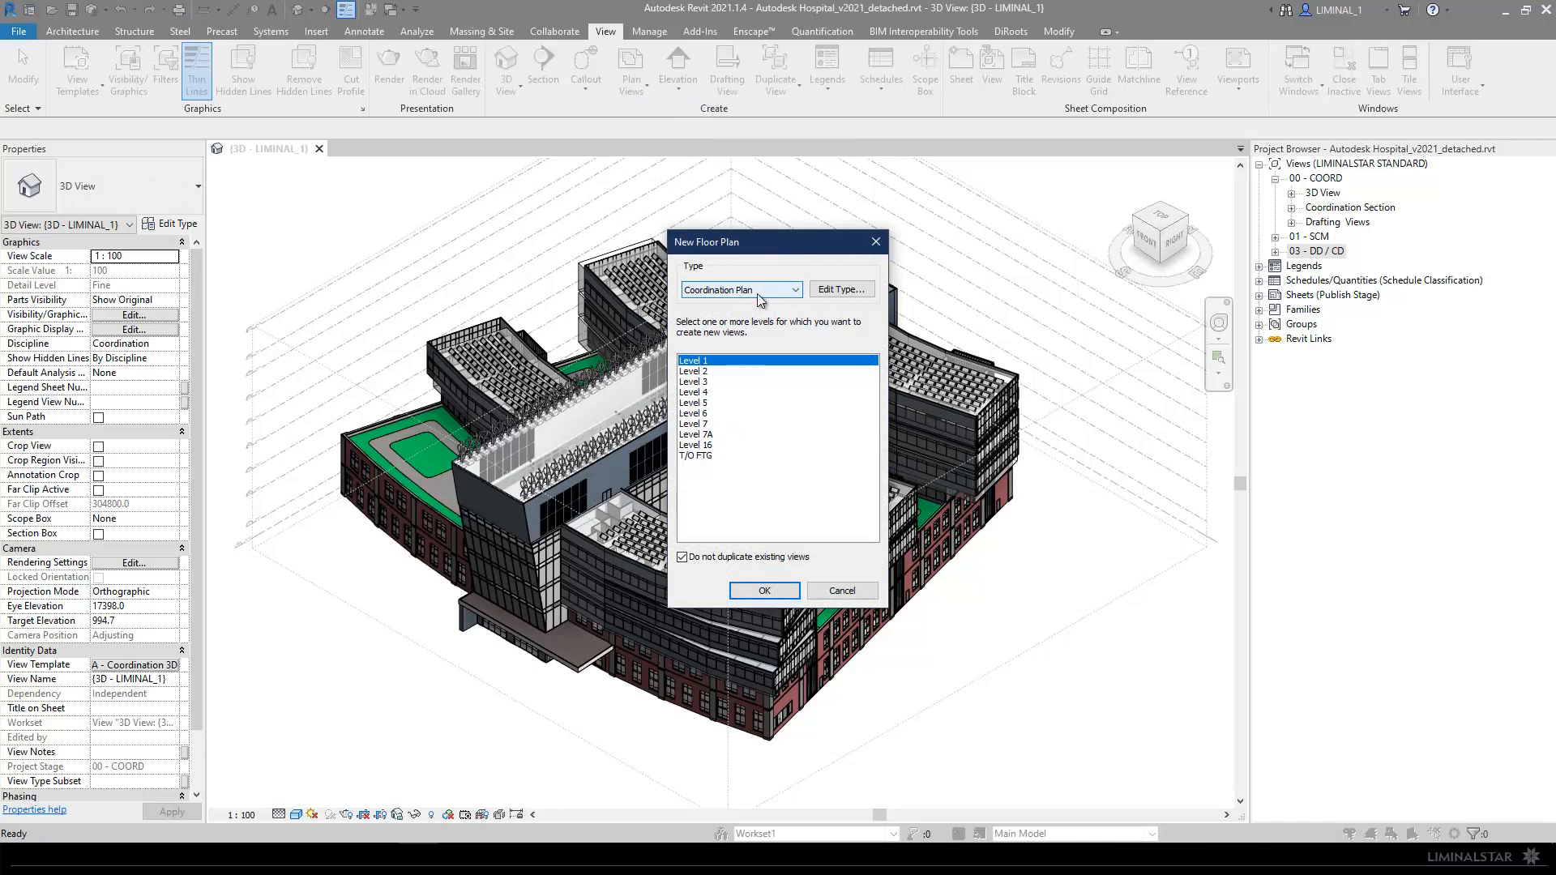
click(759, 295)
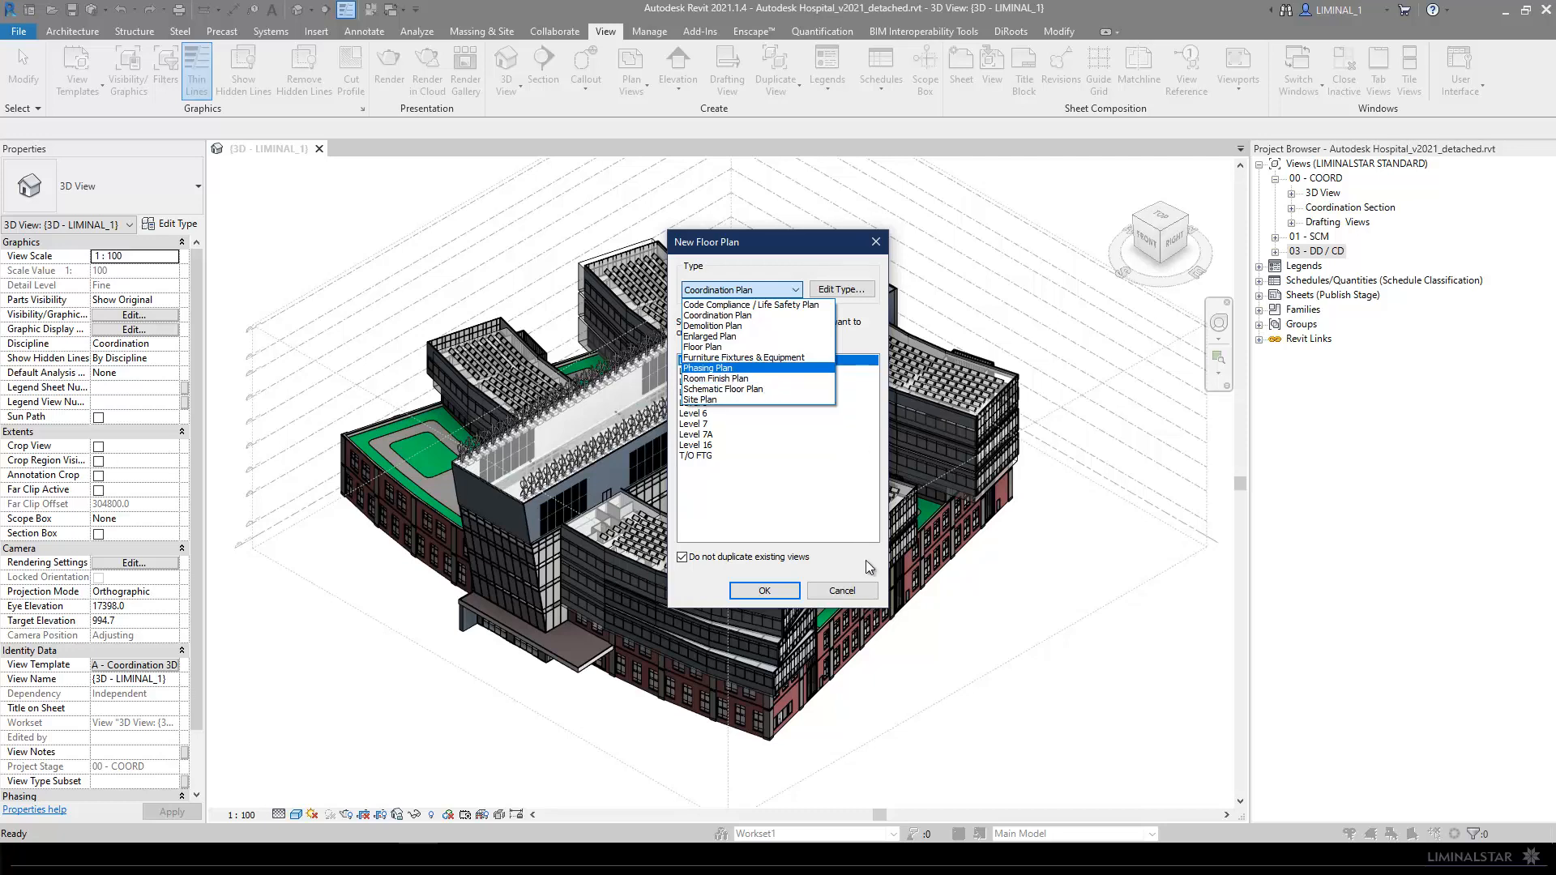
click(851, 591)
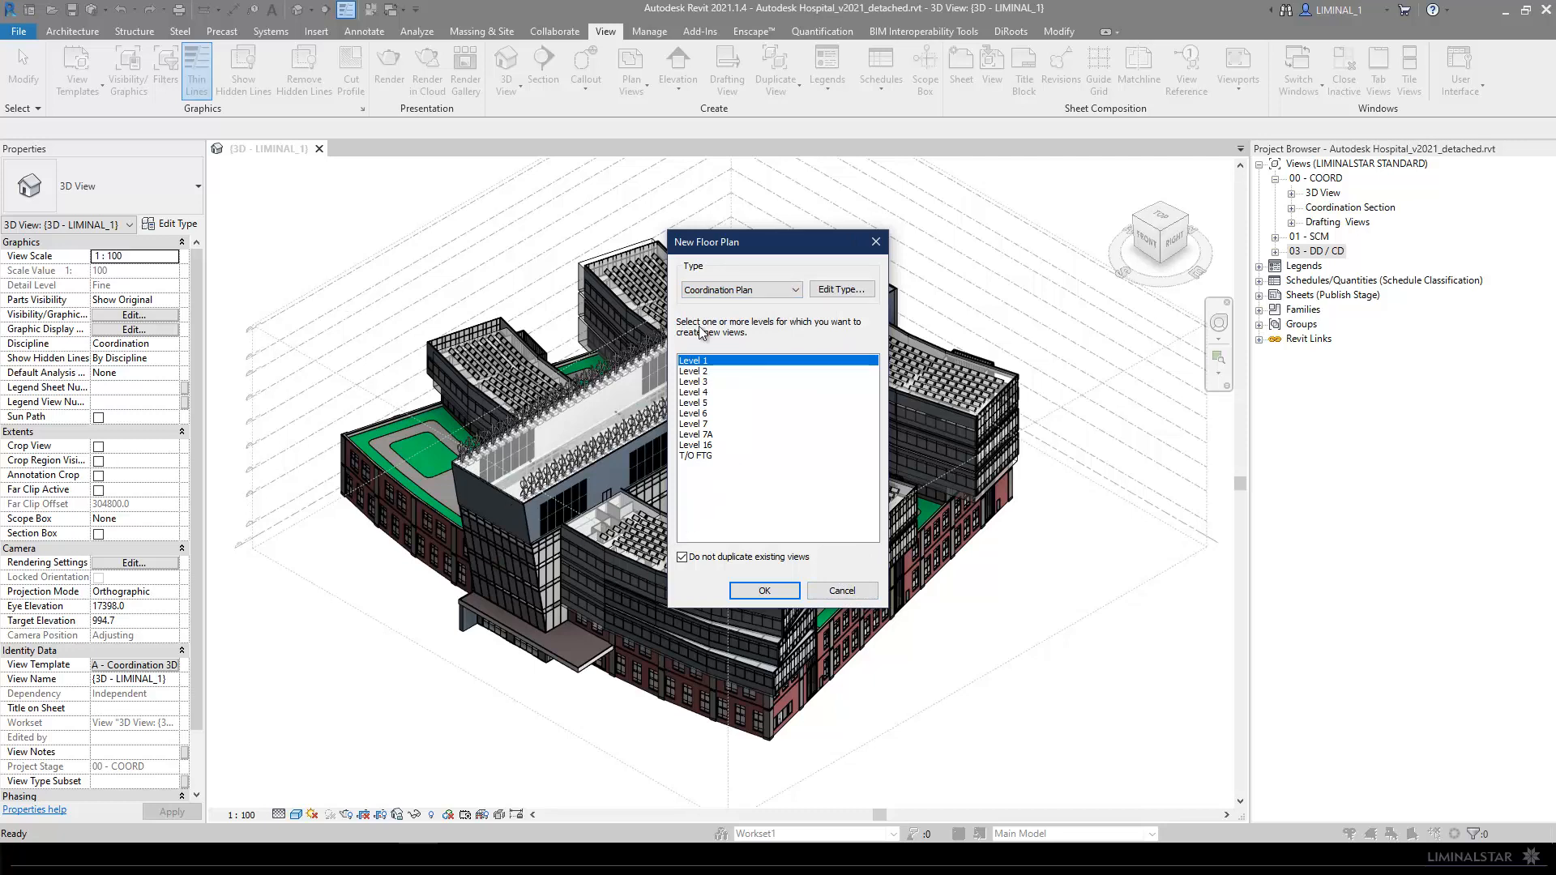
shift+click(702, 455)
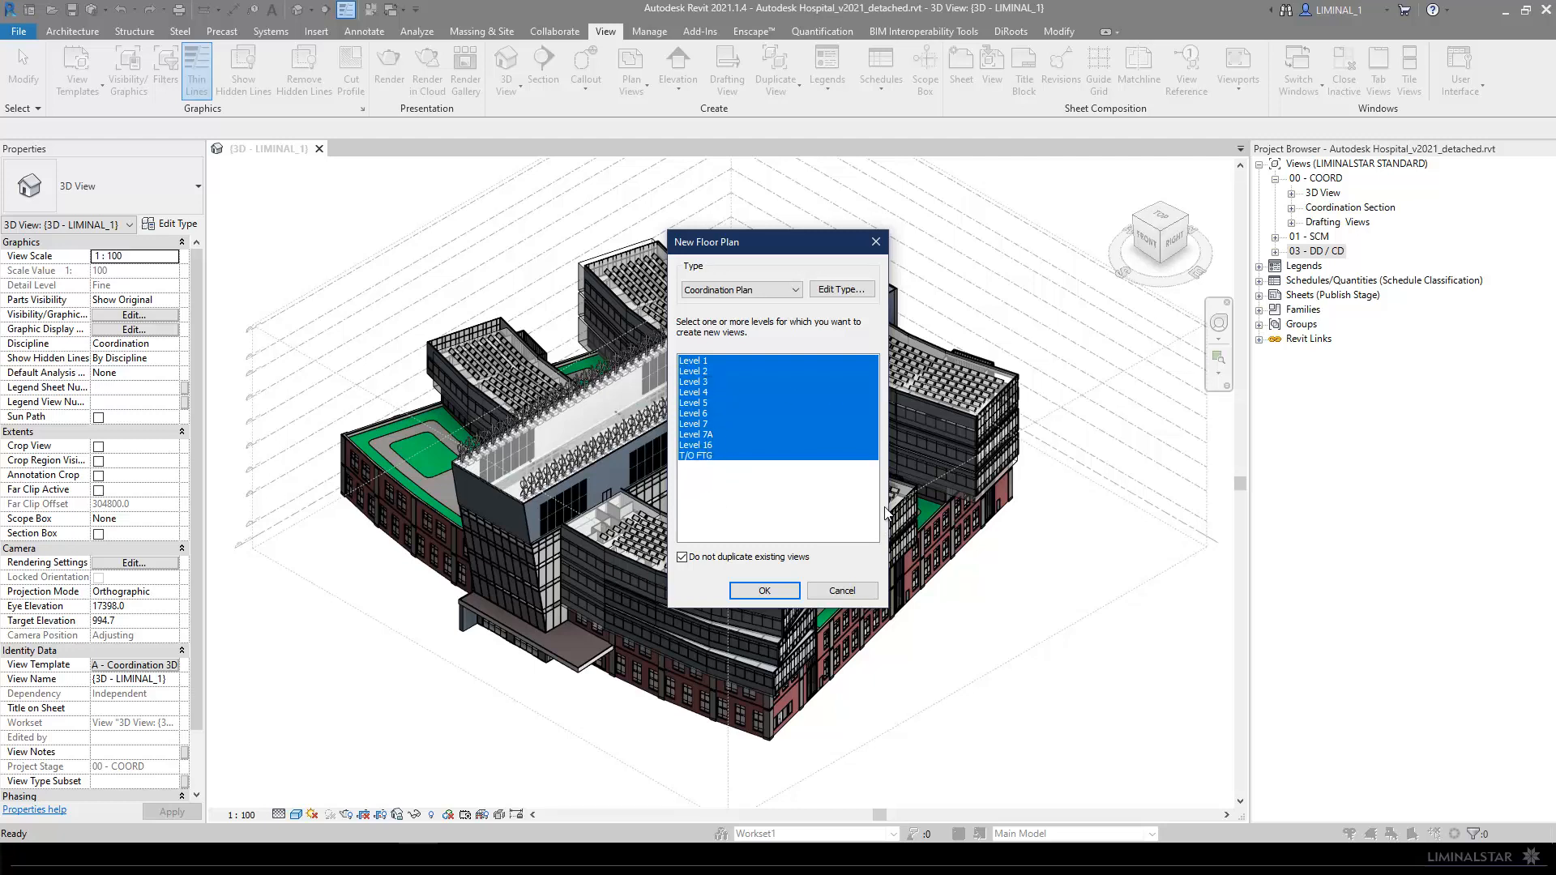
click(834, 597)
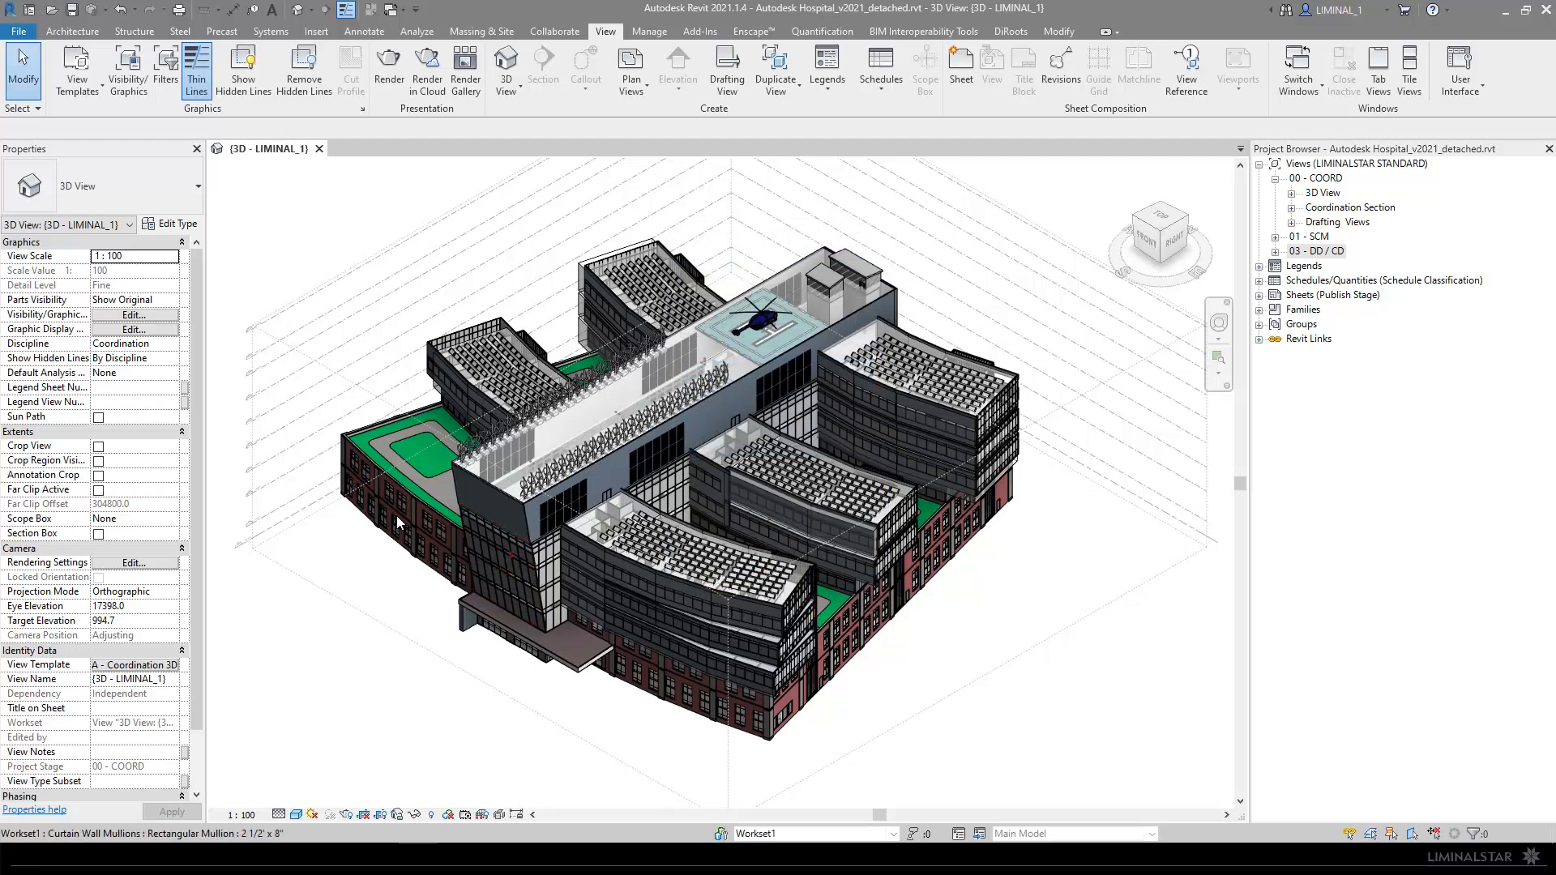
Step: Select Level 16 and examine its height relative to the hospital's roof from the right side
scroll(252, 308, up, 8)
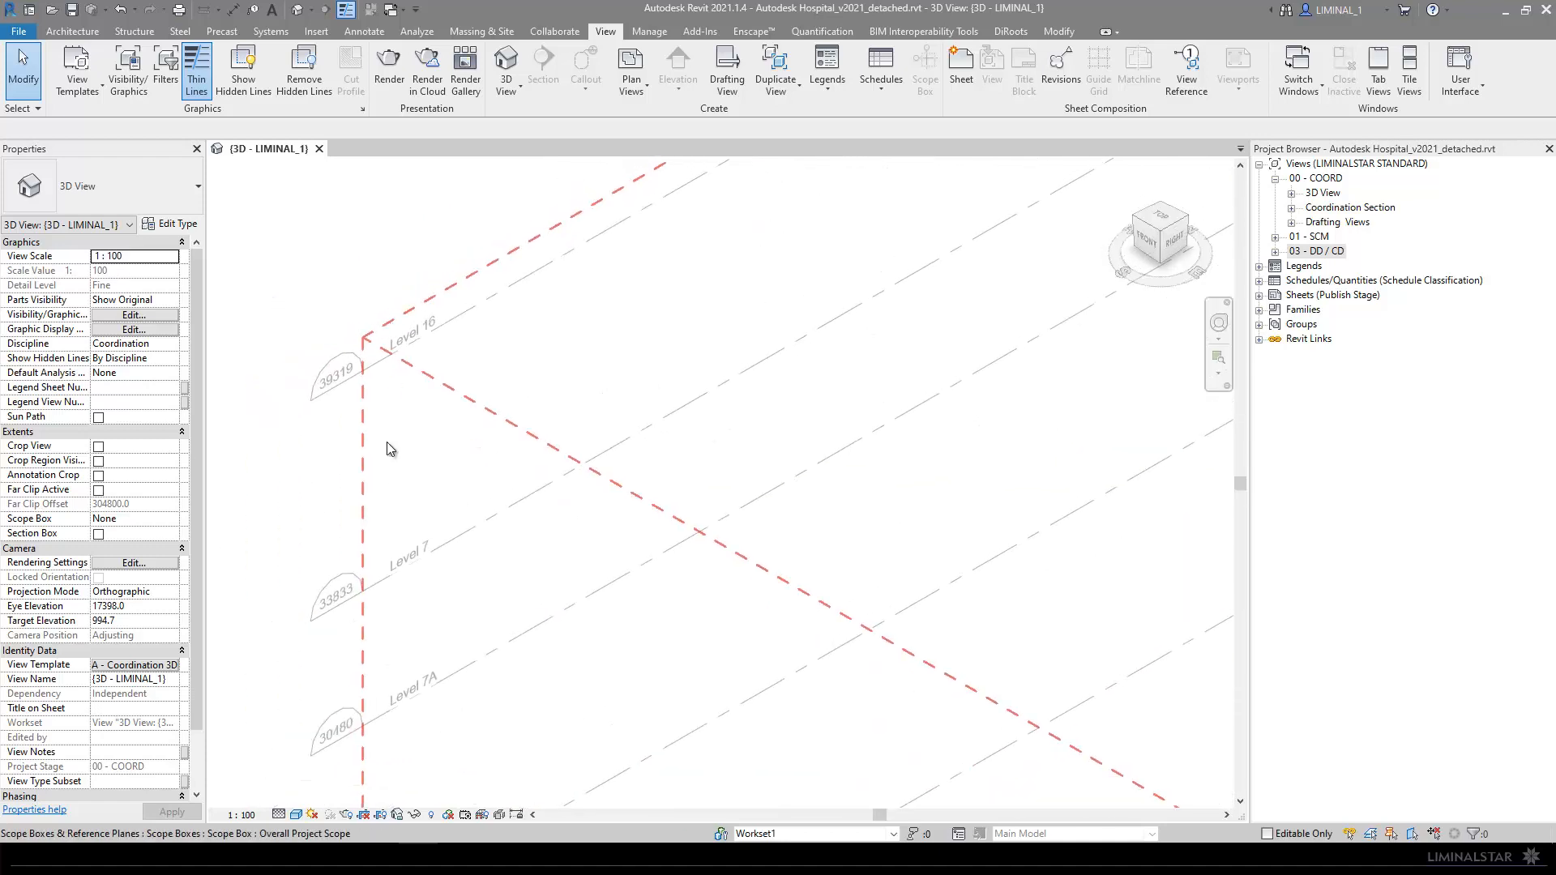
click(460, 313)
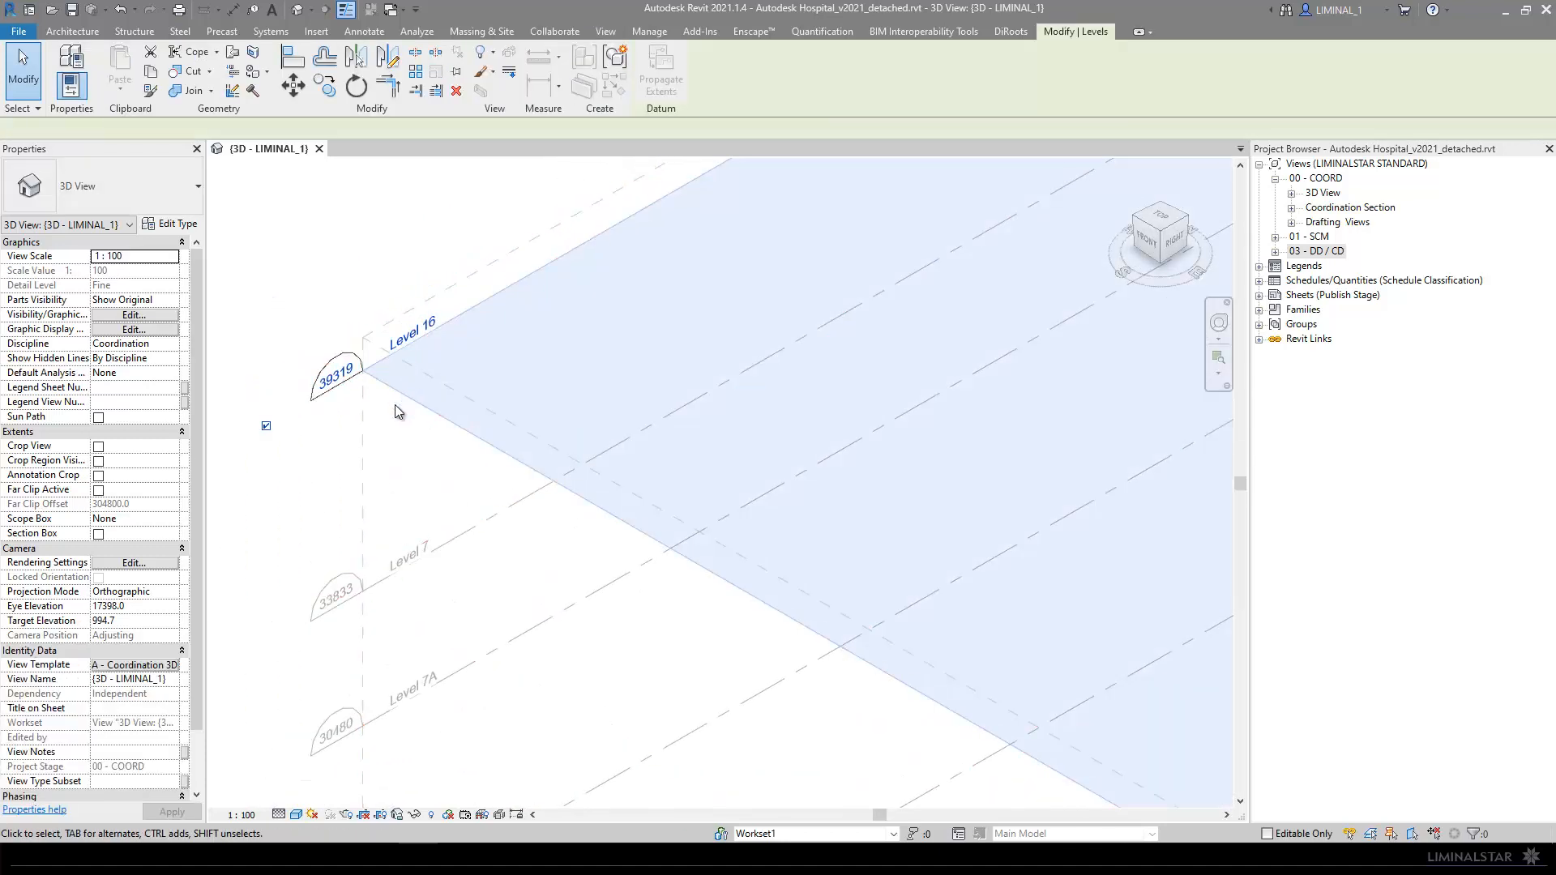
scroll(507, 445, down, 6)
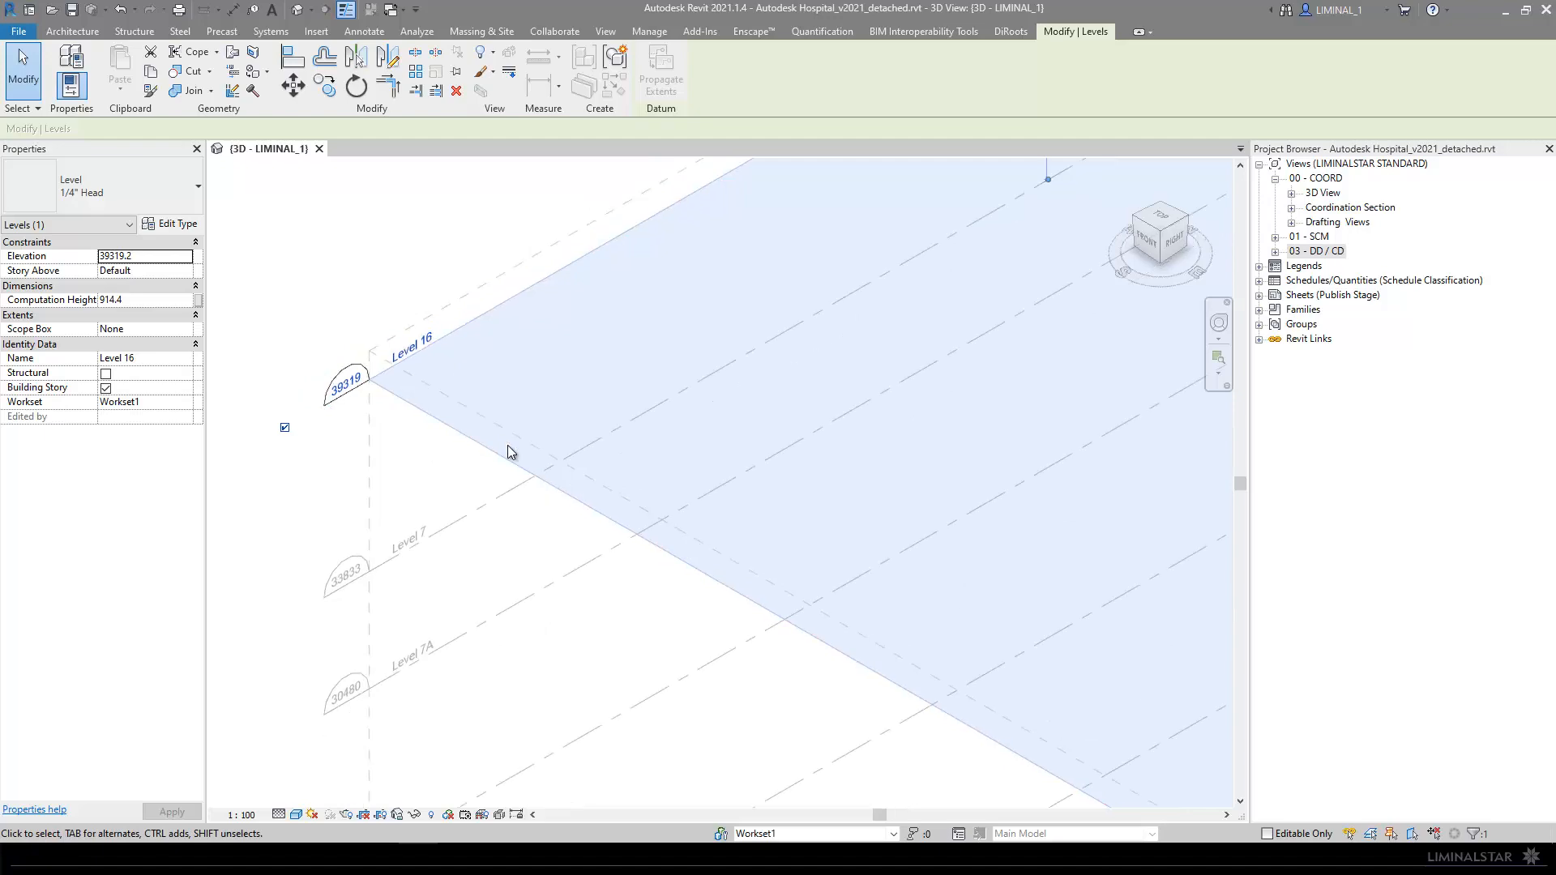
shift+middle_drag(896, 503, 1102, 260)
click(1169, 238)
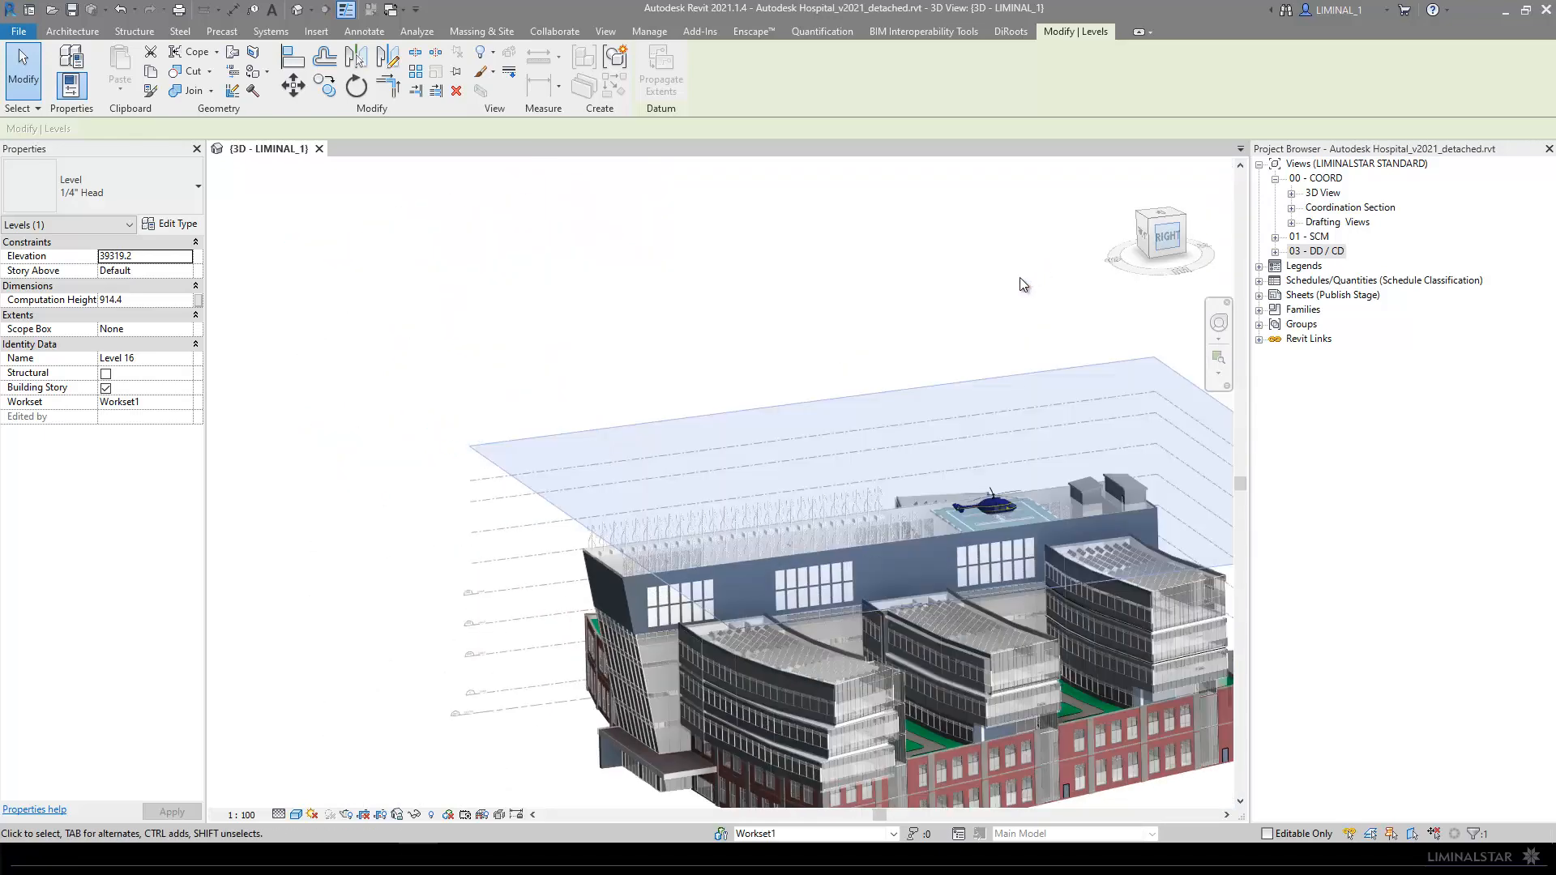
middle_drag(991, 453, 879, 306)
scroll(557, 574, up, 3)
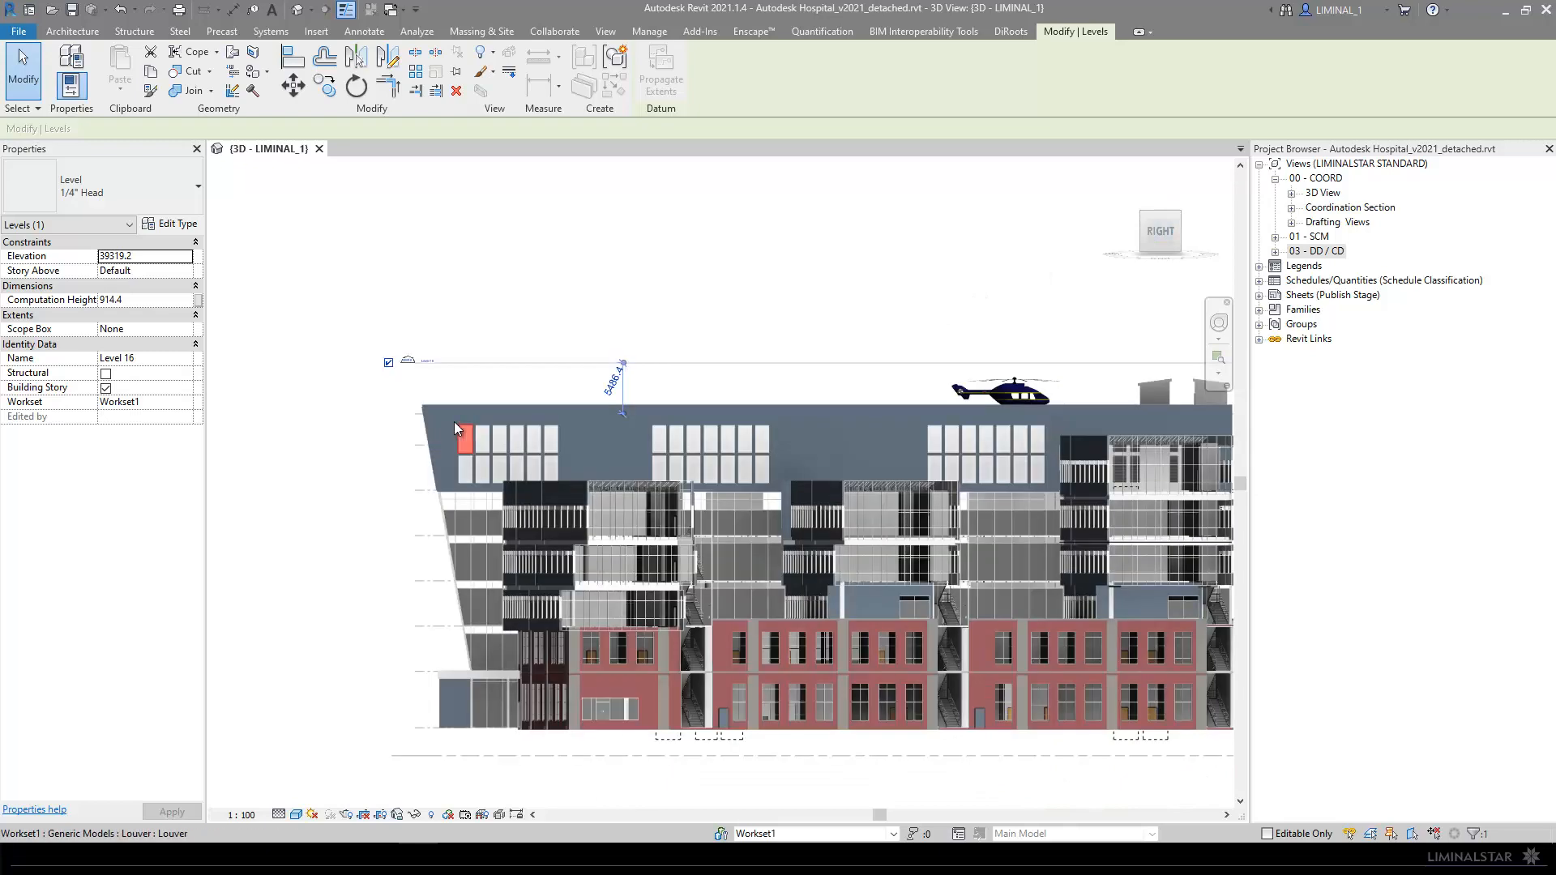
scroll(388, 390, up, 2)
middle_drag(908, 389, 408, 390)
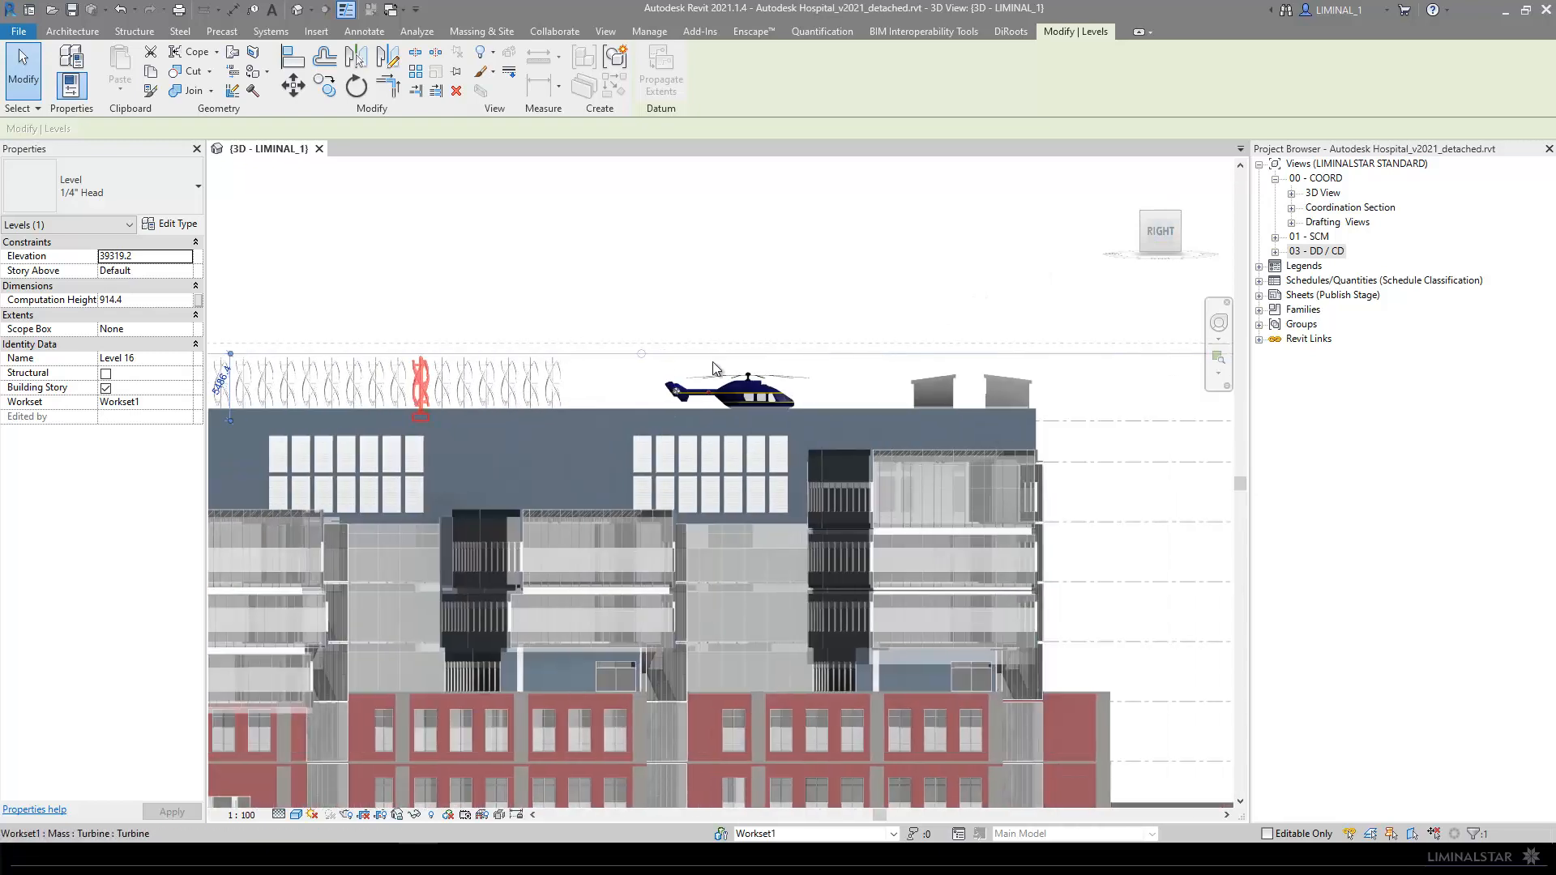
scroll(713, 361, down, 2)
scroll(748, 363, down, 1)
scroll(944, 370, down, 2)
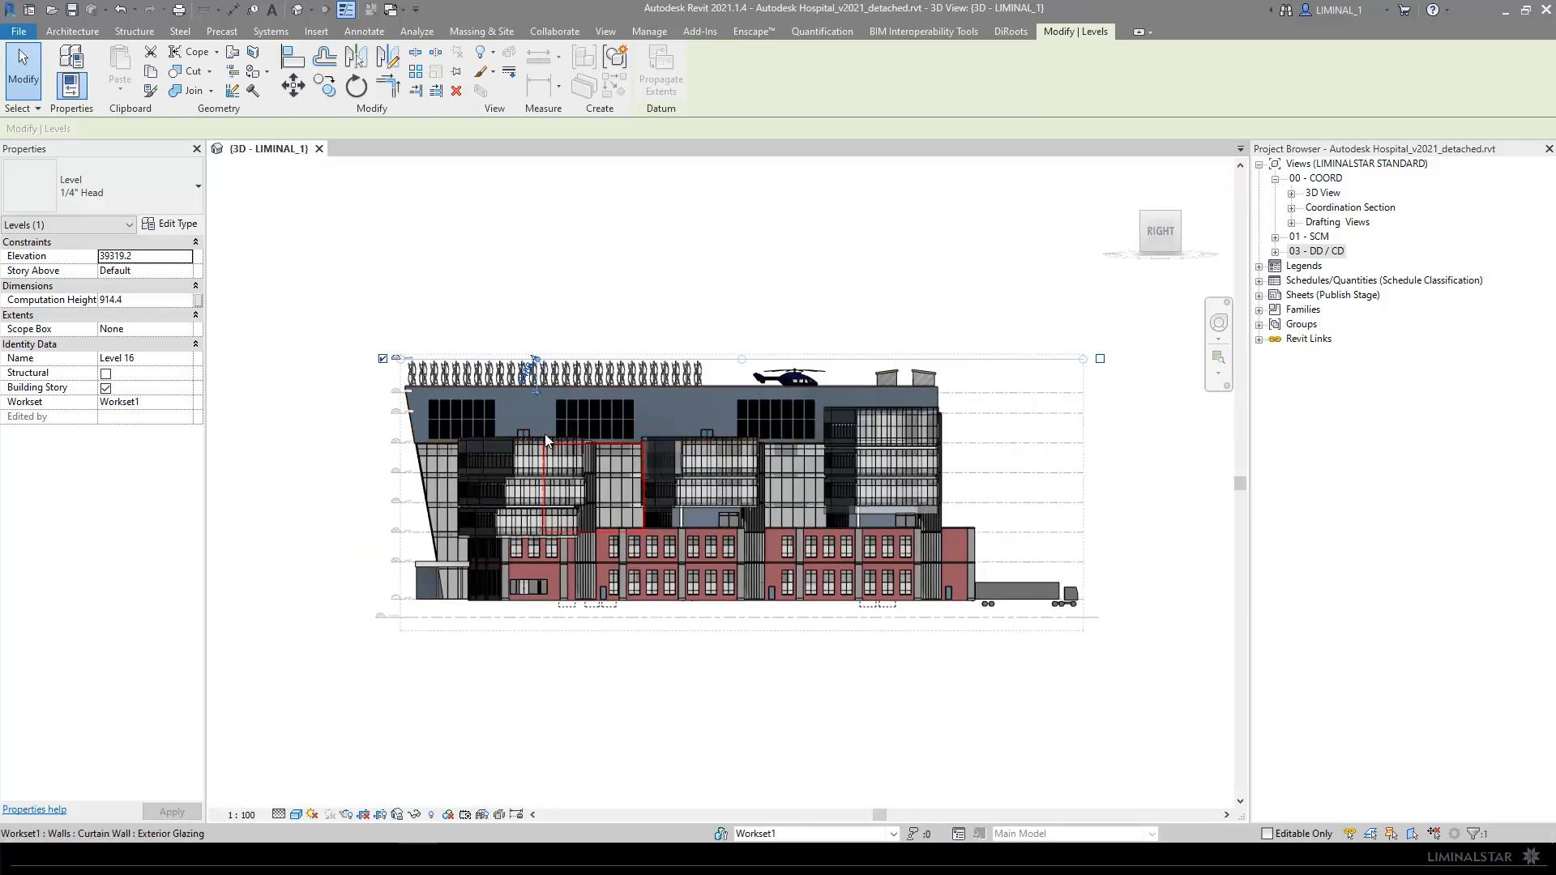
shift+middle_drag(596, 516, 377, 347)
key(Escape)
Step: Examine how the level lines relate to the building's floors and roof structures in the right-side view
click(1167, 231)
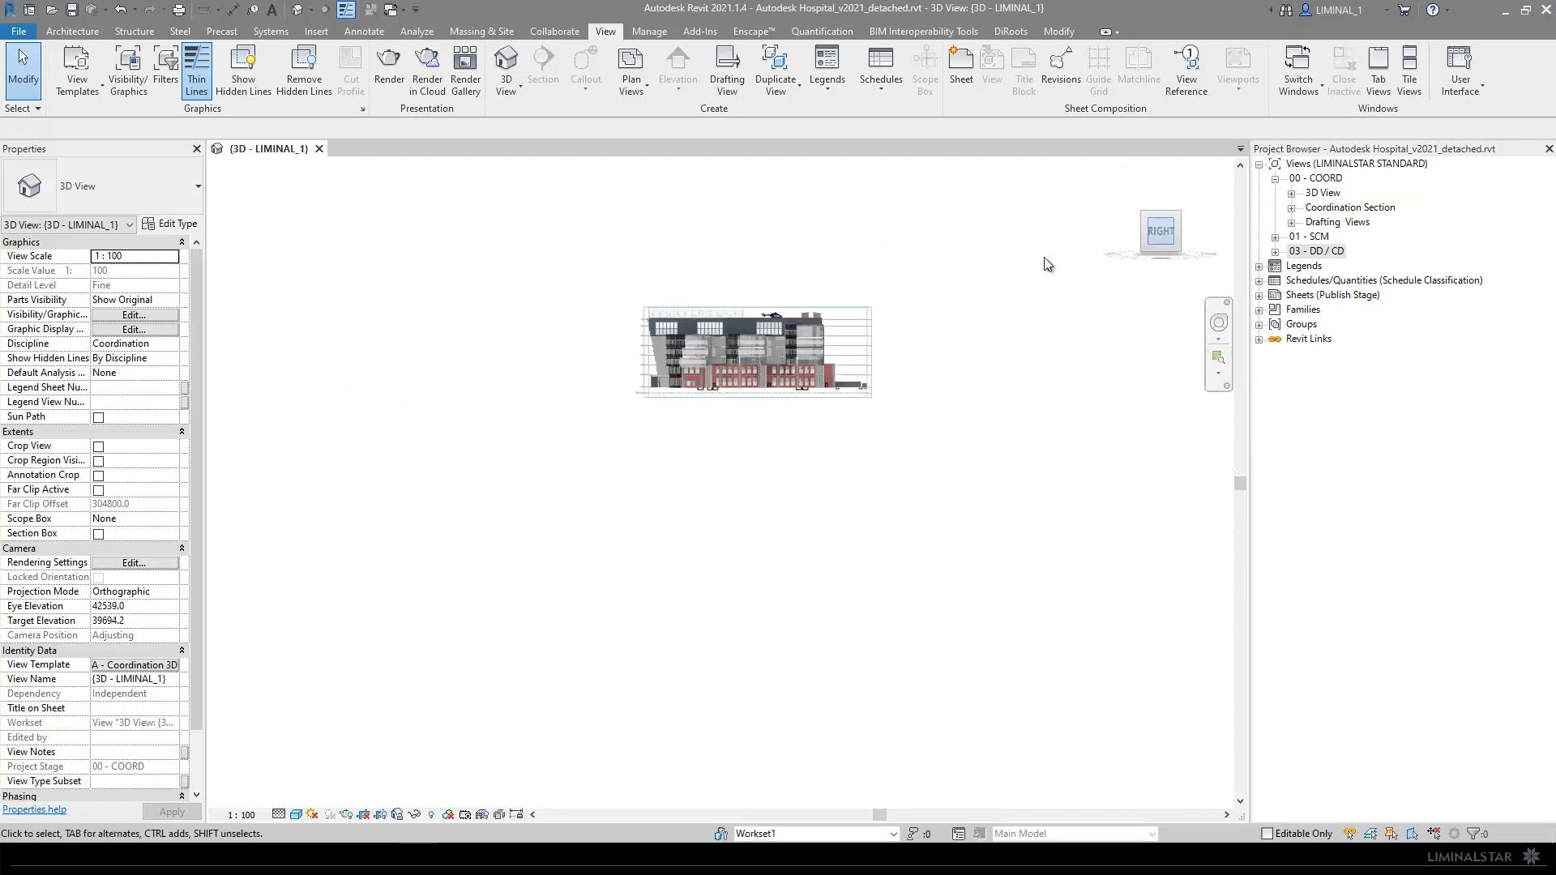
scroll(794, 321, up, 3)
scroll(868, 371, down, 3)
scroll(730, 373, down, 2)
scroll(754, 333, up, 2)
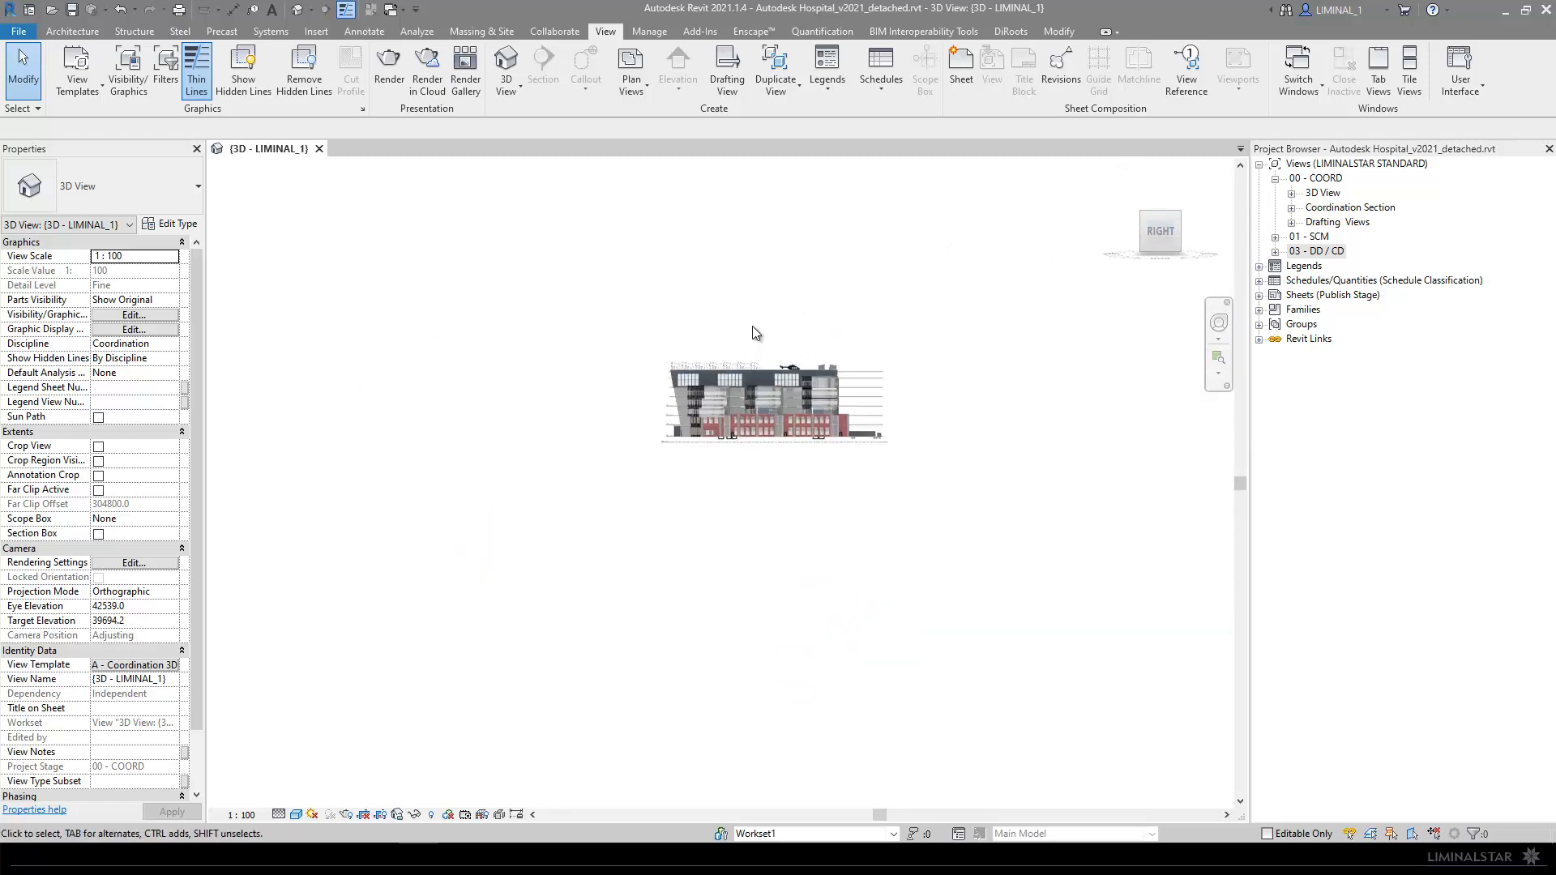
scroll(818, 324, up, 3)
scroll(541, 460, up, 4)
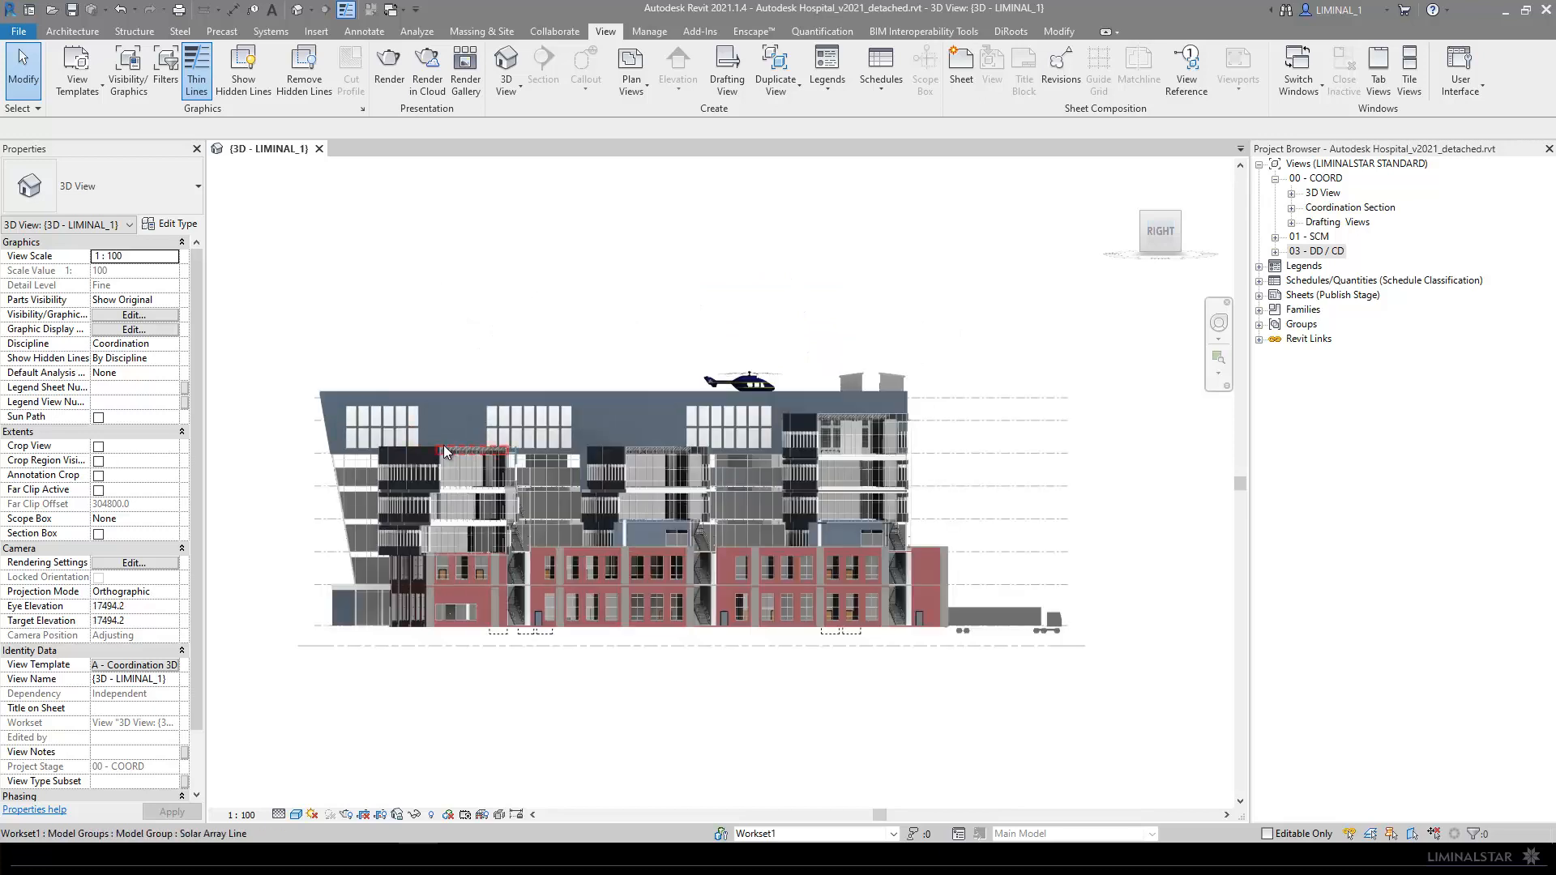
scroll(906, 398, up, 1)
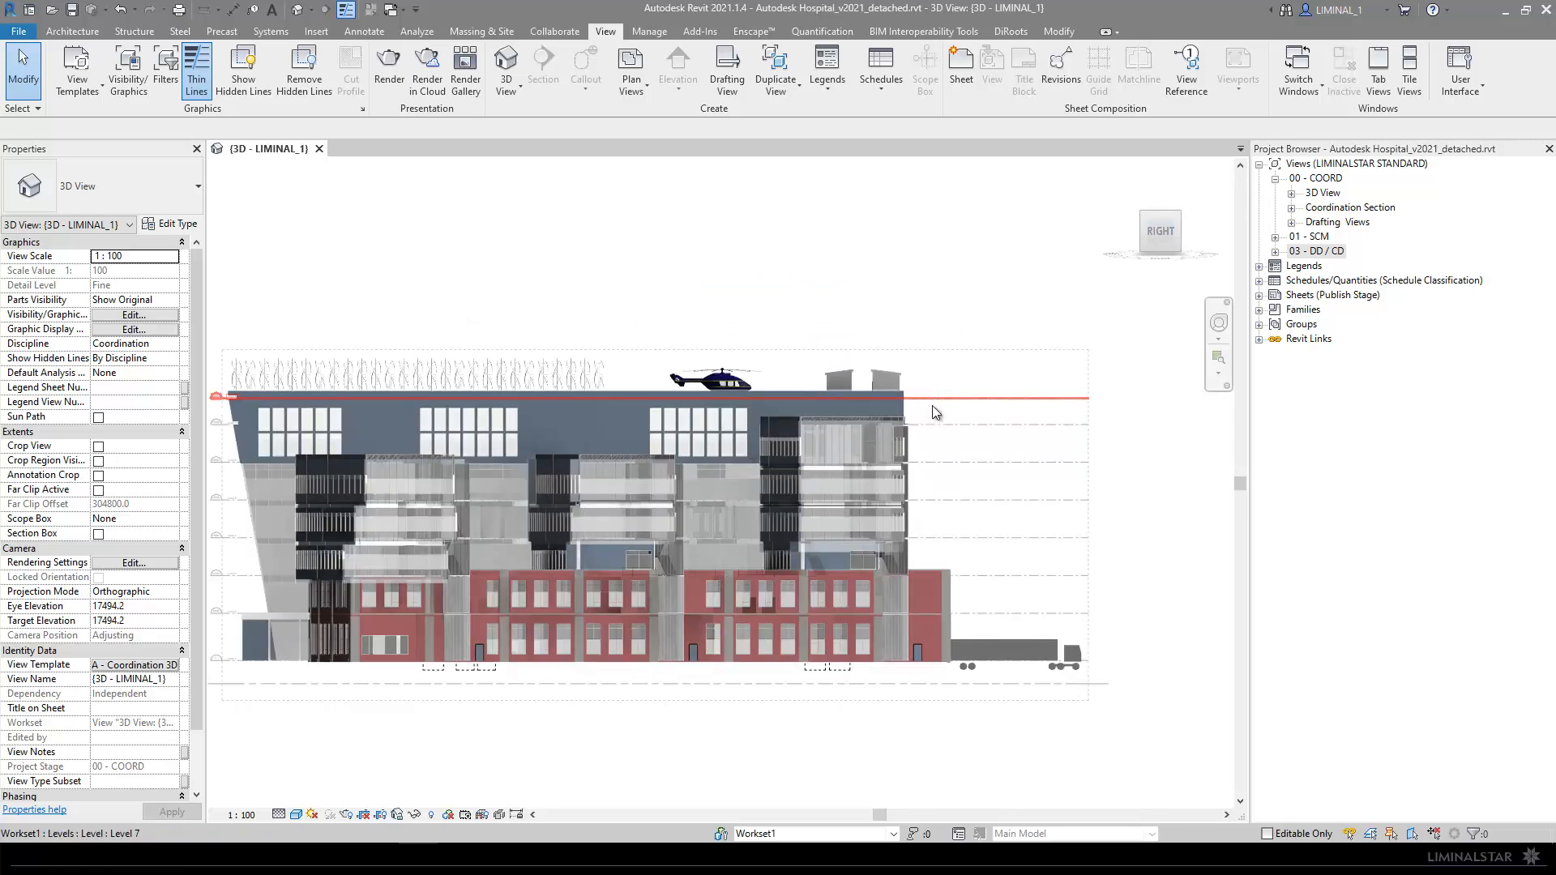
scroll(909, 397, up, 4)
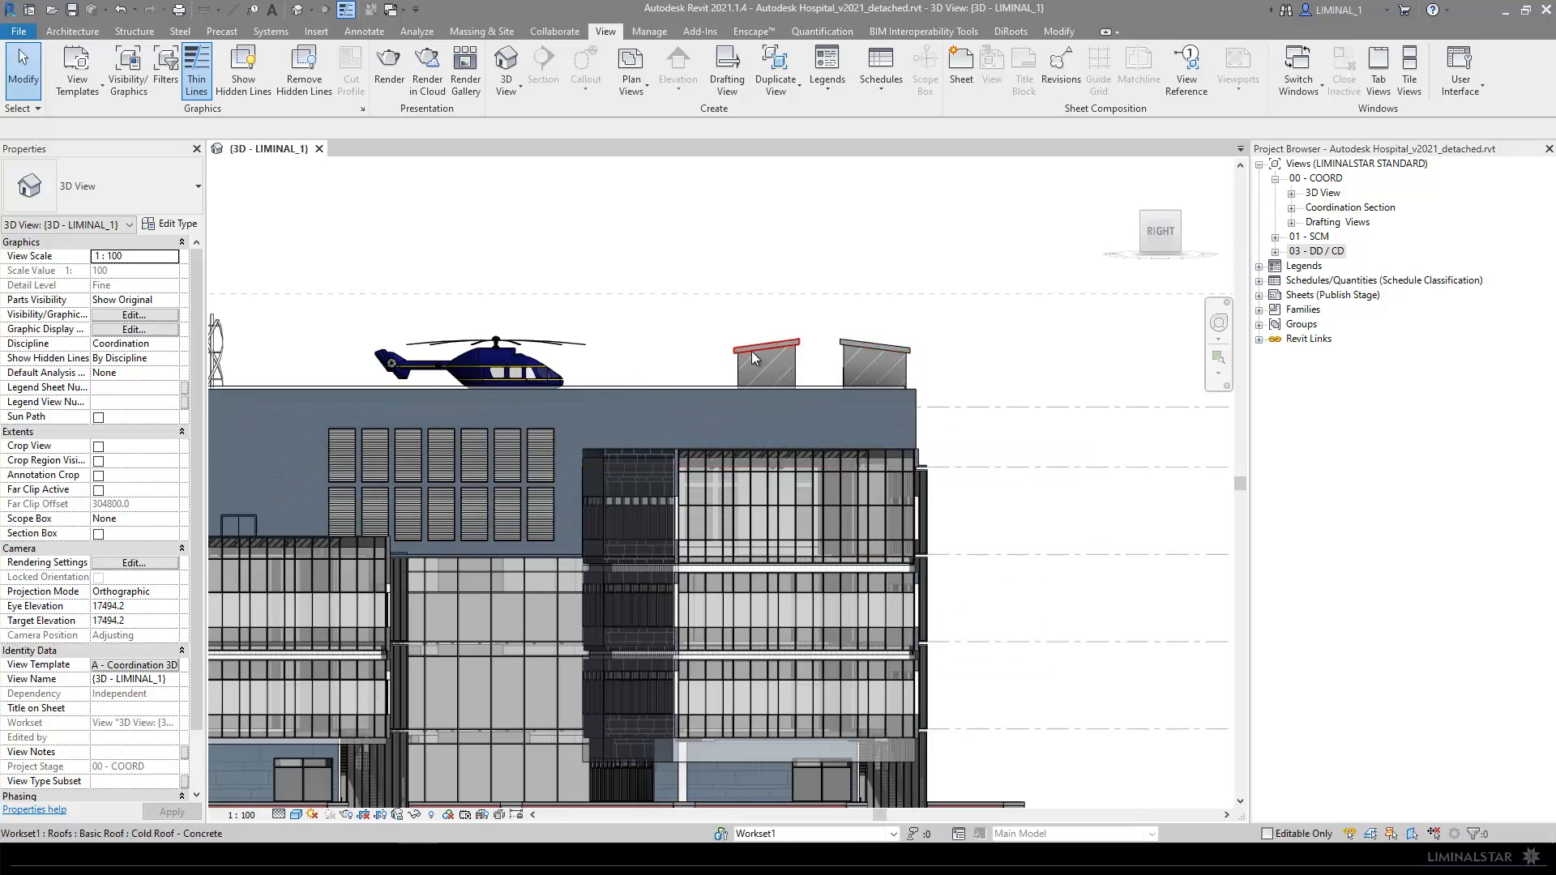
scroll(790, 355, down, 6)
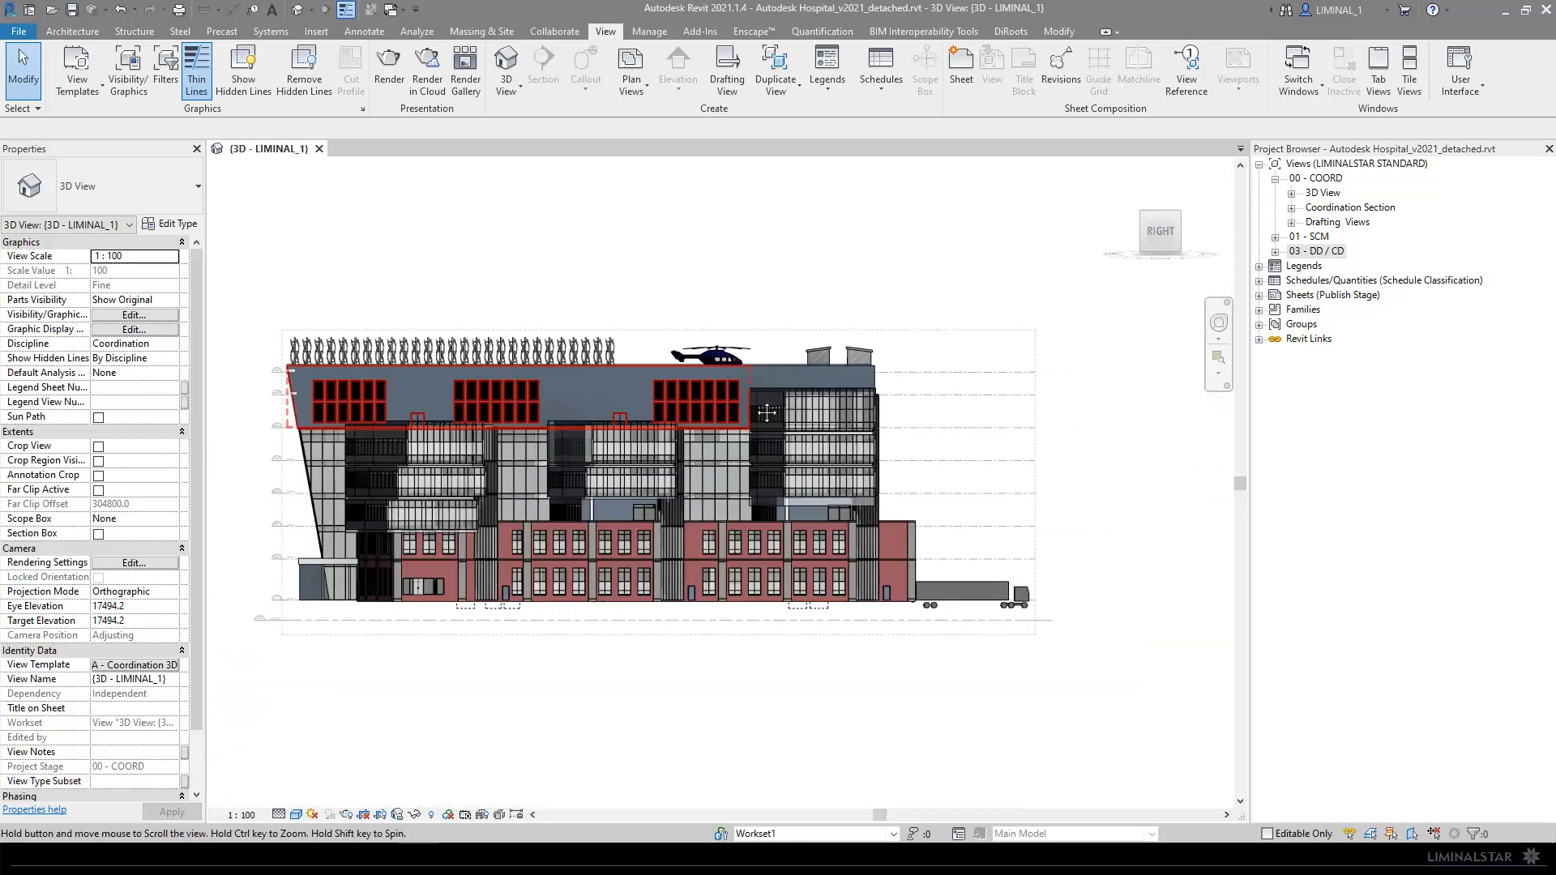
middle_drag(761, 415, 722, 406)
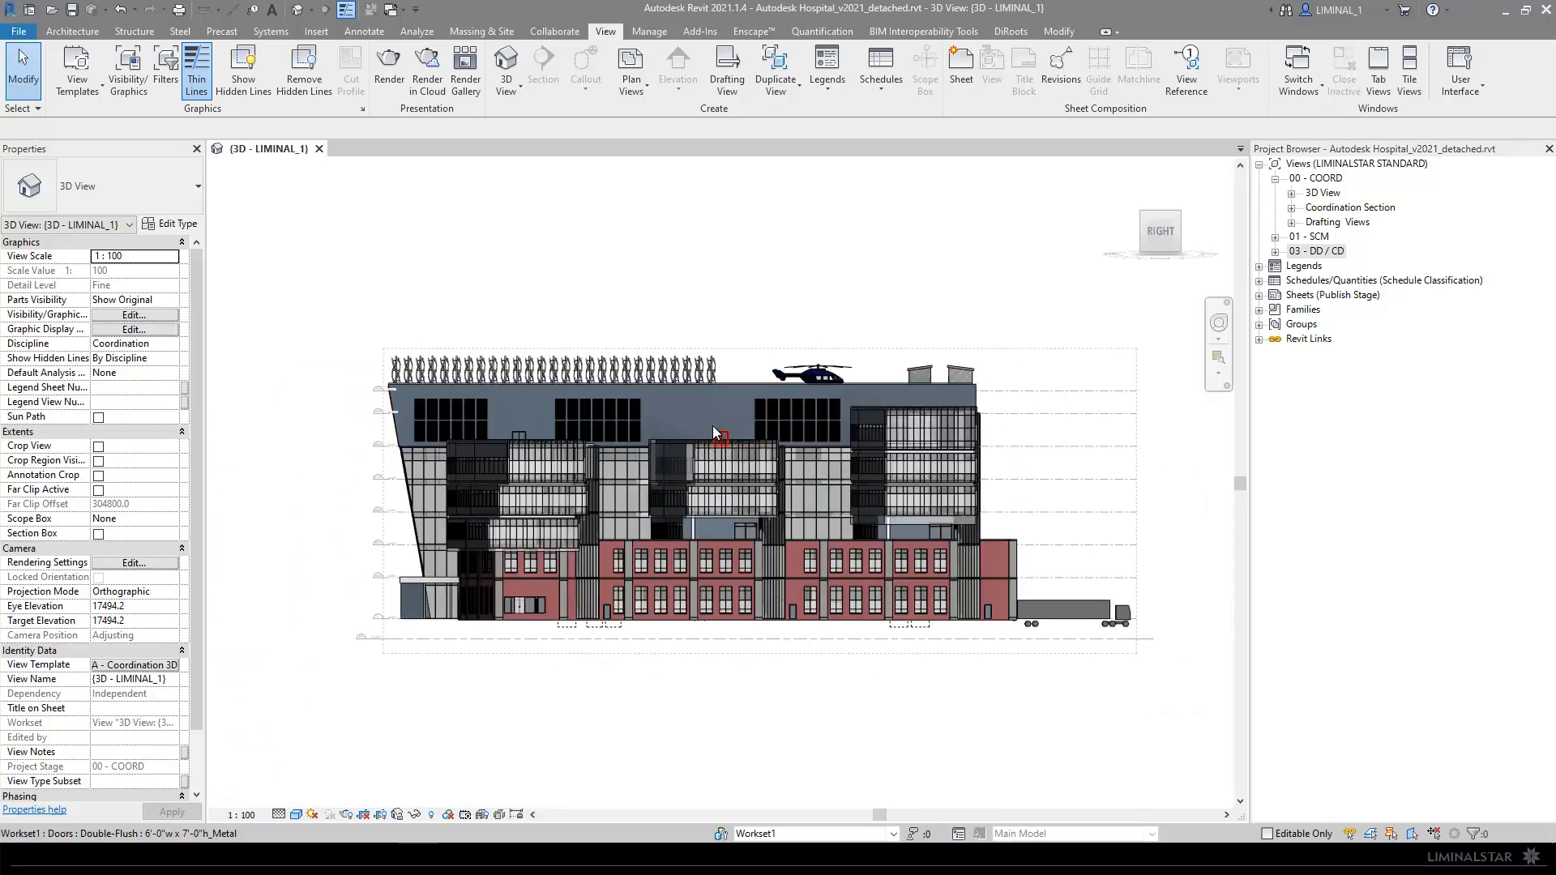
Step: Compare the T/O FTG level with Level 1 and change the T/O FTG level's type to 1/4" Head
click(379, 640)
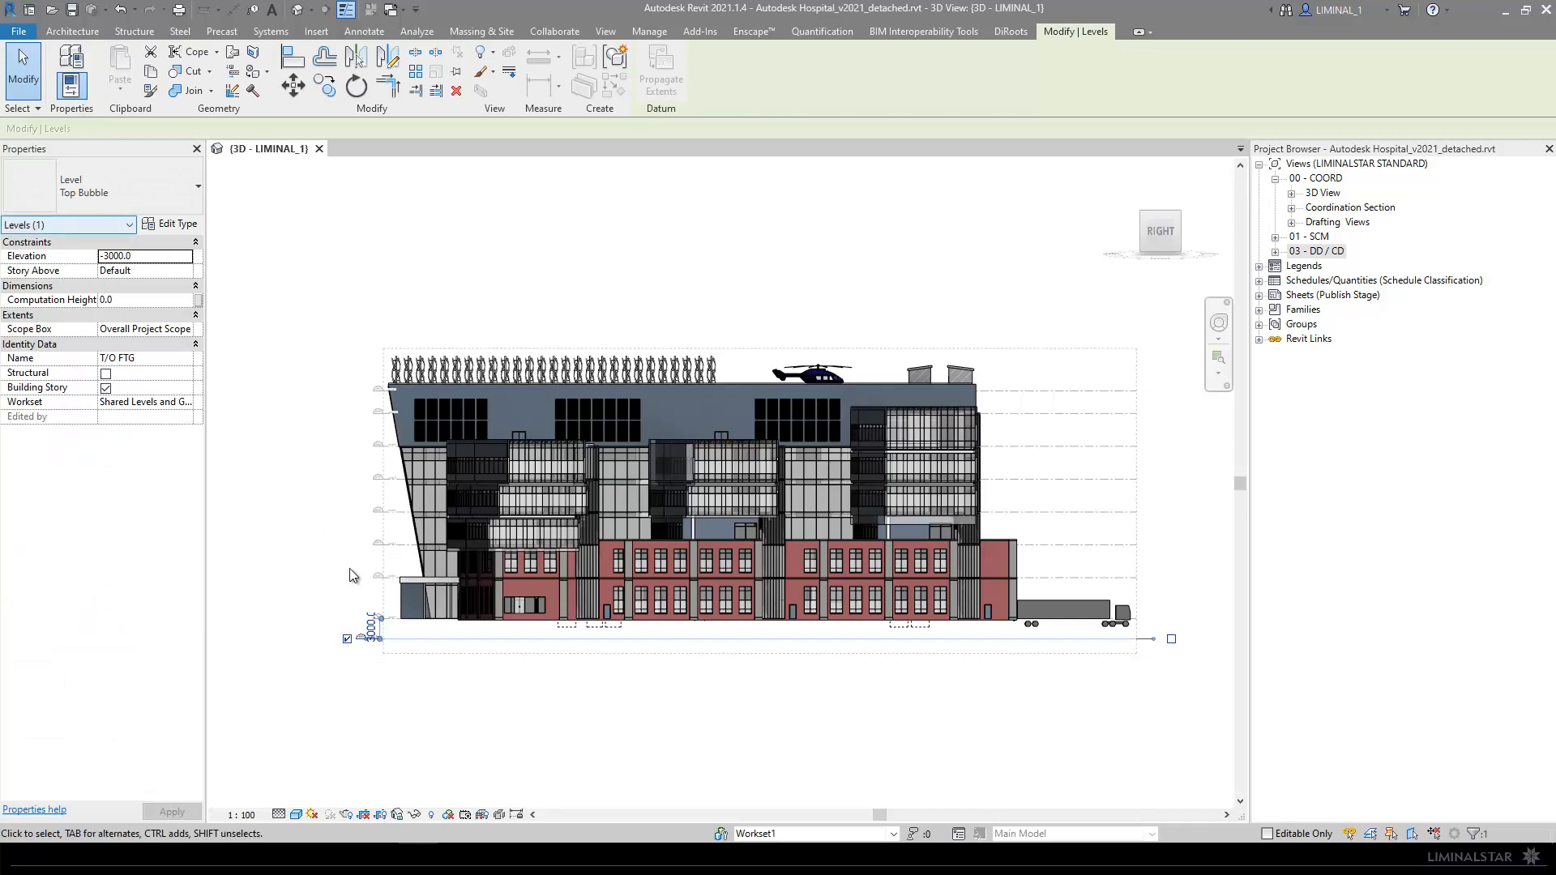
key(Escape)
click(391, 620)
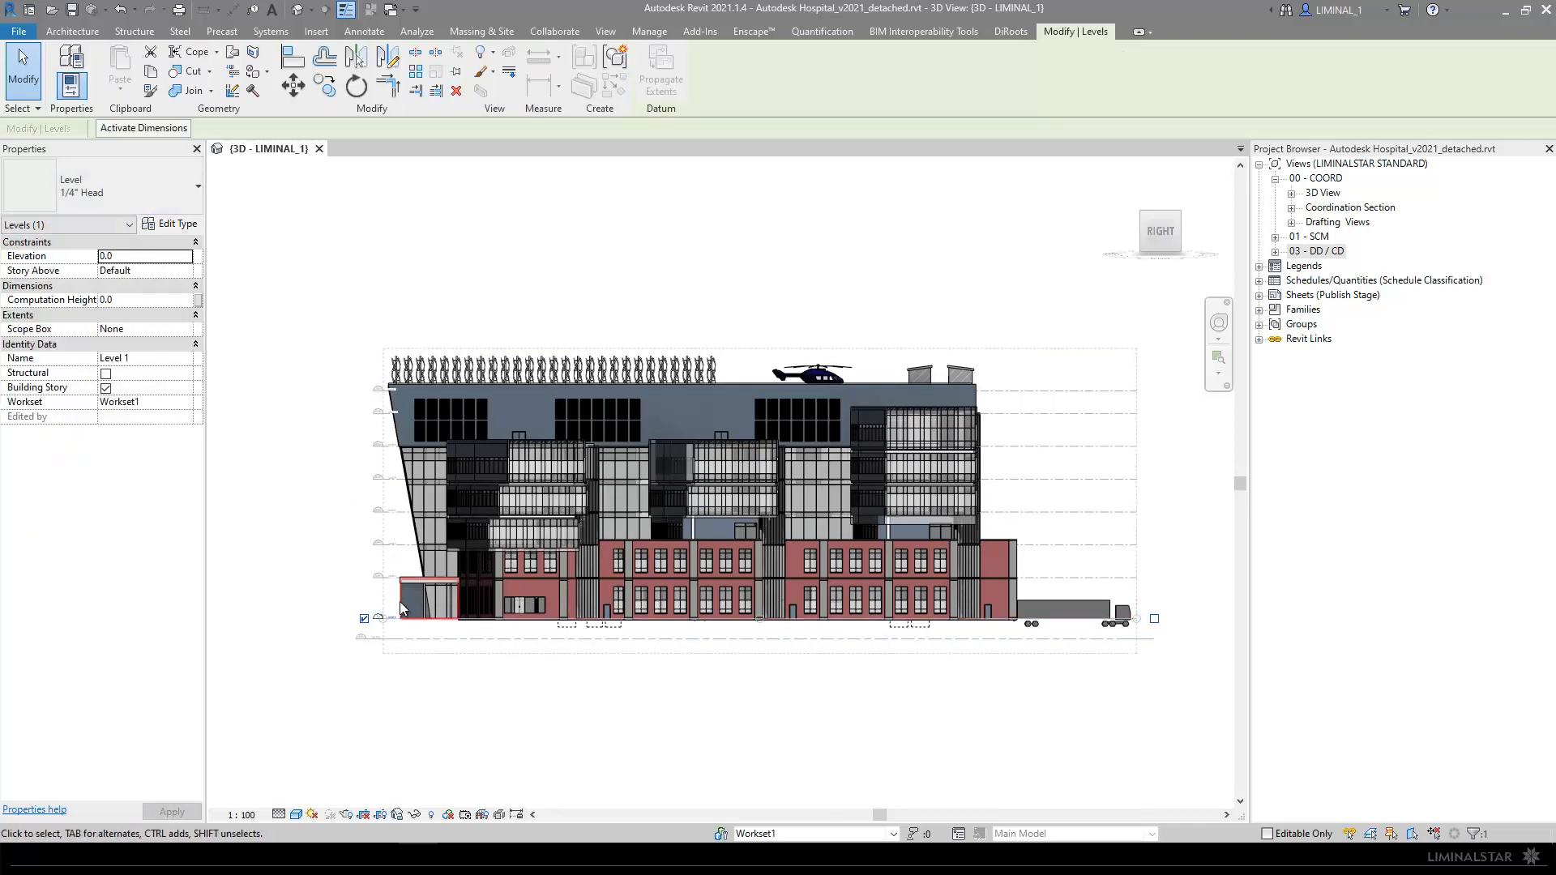
key(Escape)
scroll(386, 647, up, 4)
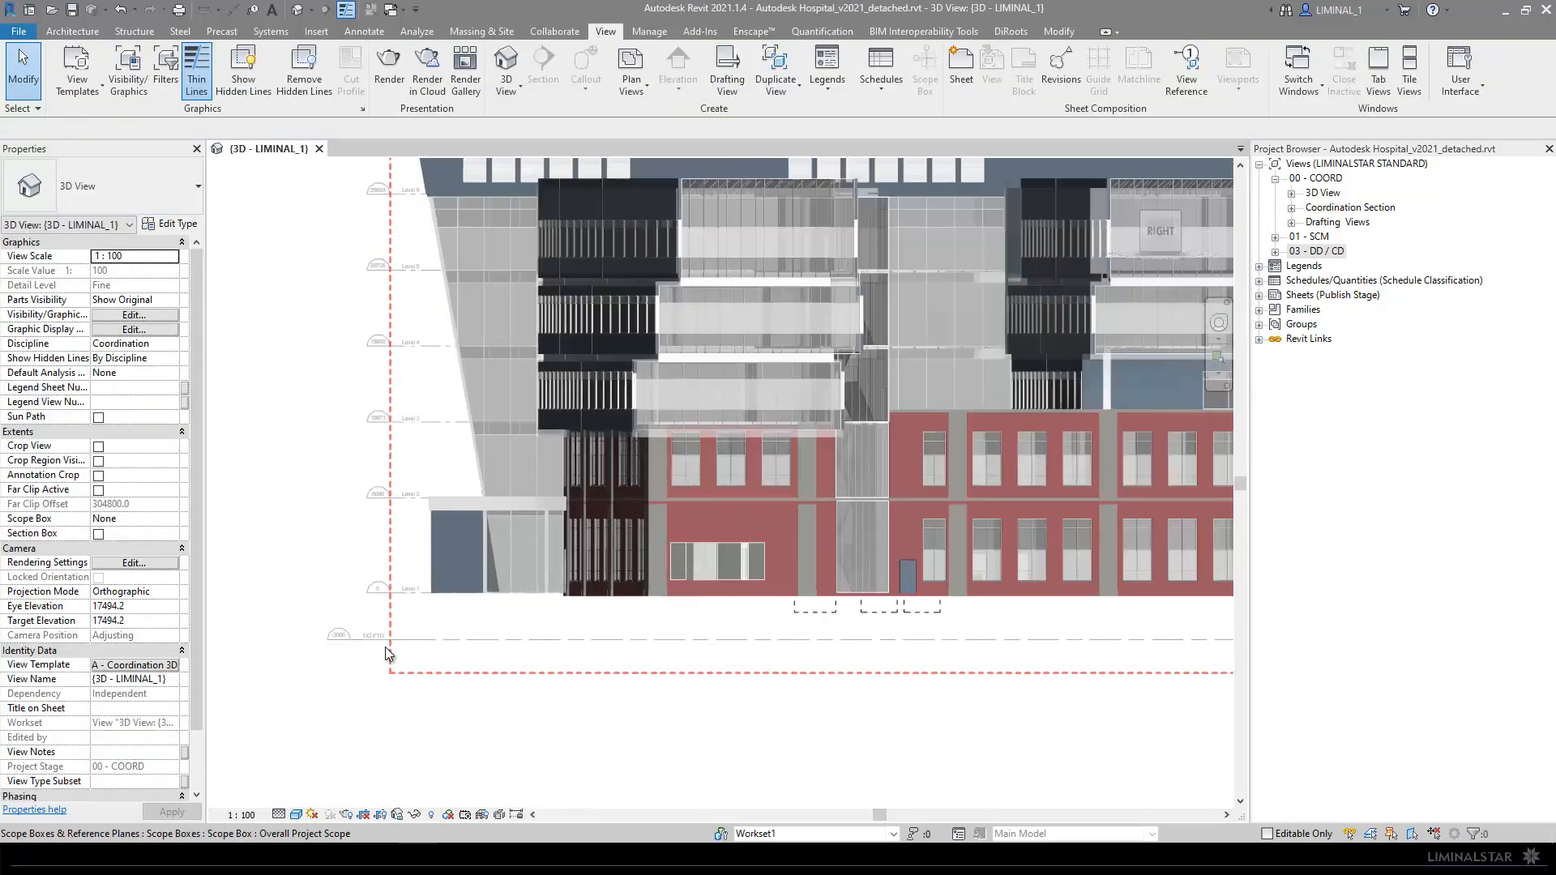
scroll(357, 646, up, 2)
click(342, 641)
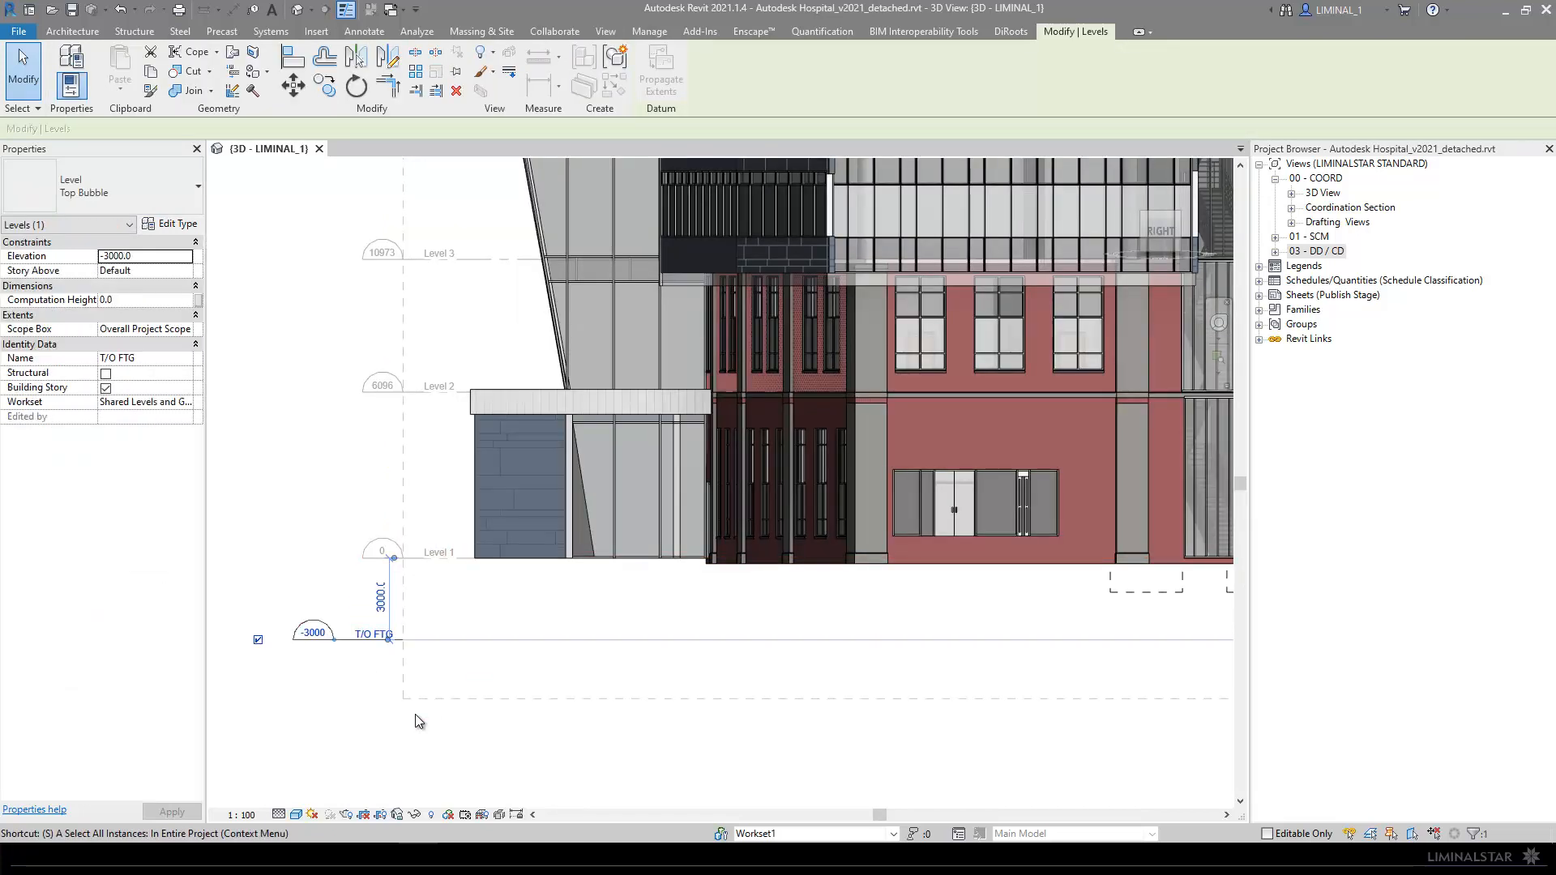
click(133, 197)
click(322, 557)
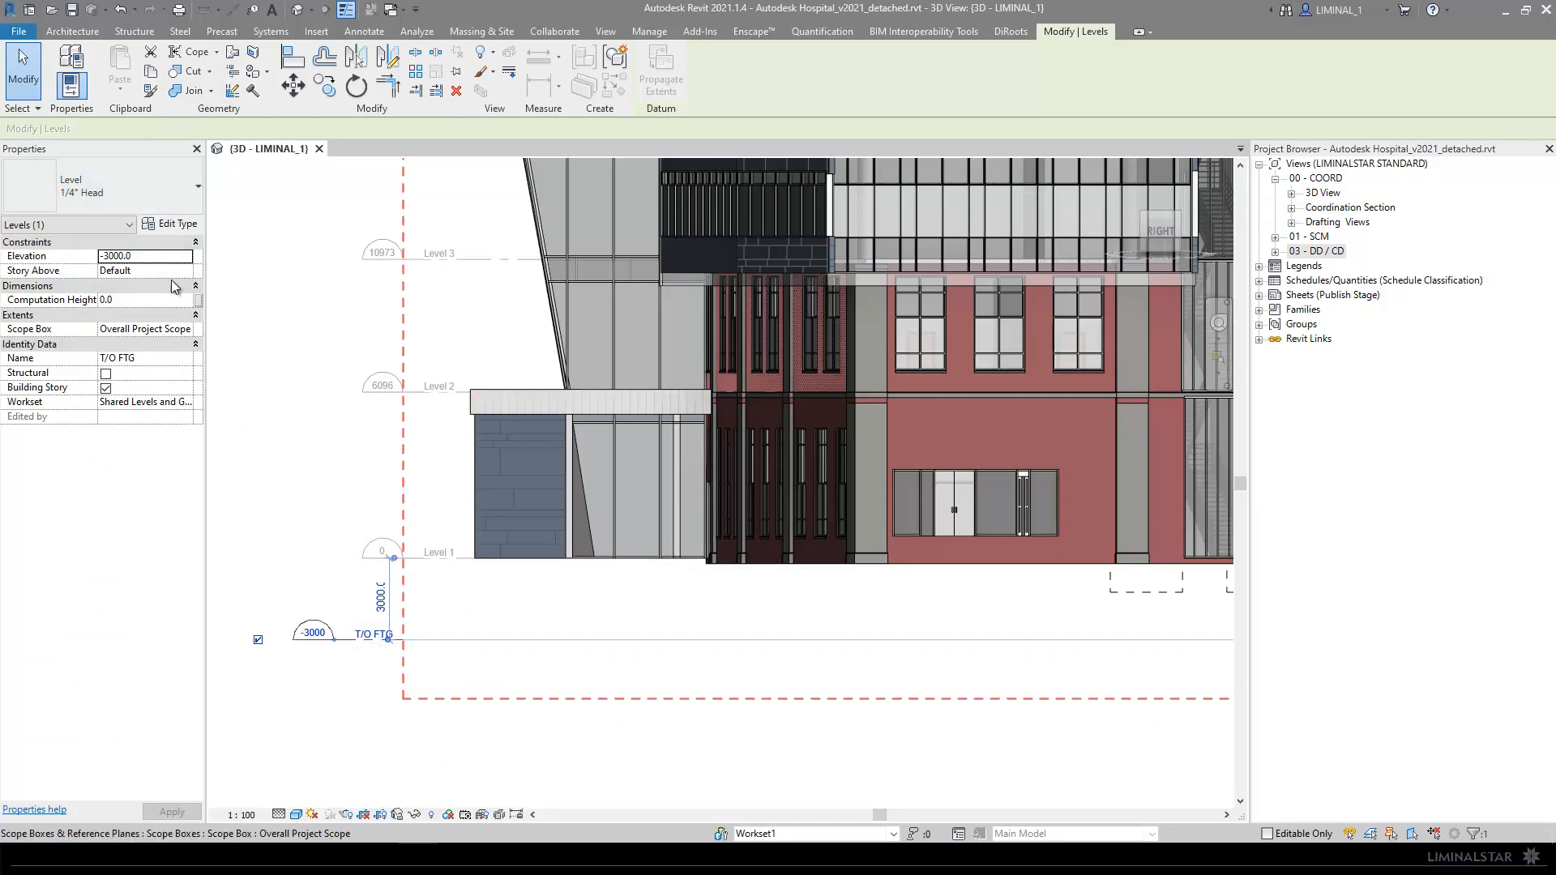
Step: Set the T/O FTG level's scope box to None and align its head end with the Level 1 head
click(435, 575)
click(421, 561)
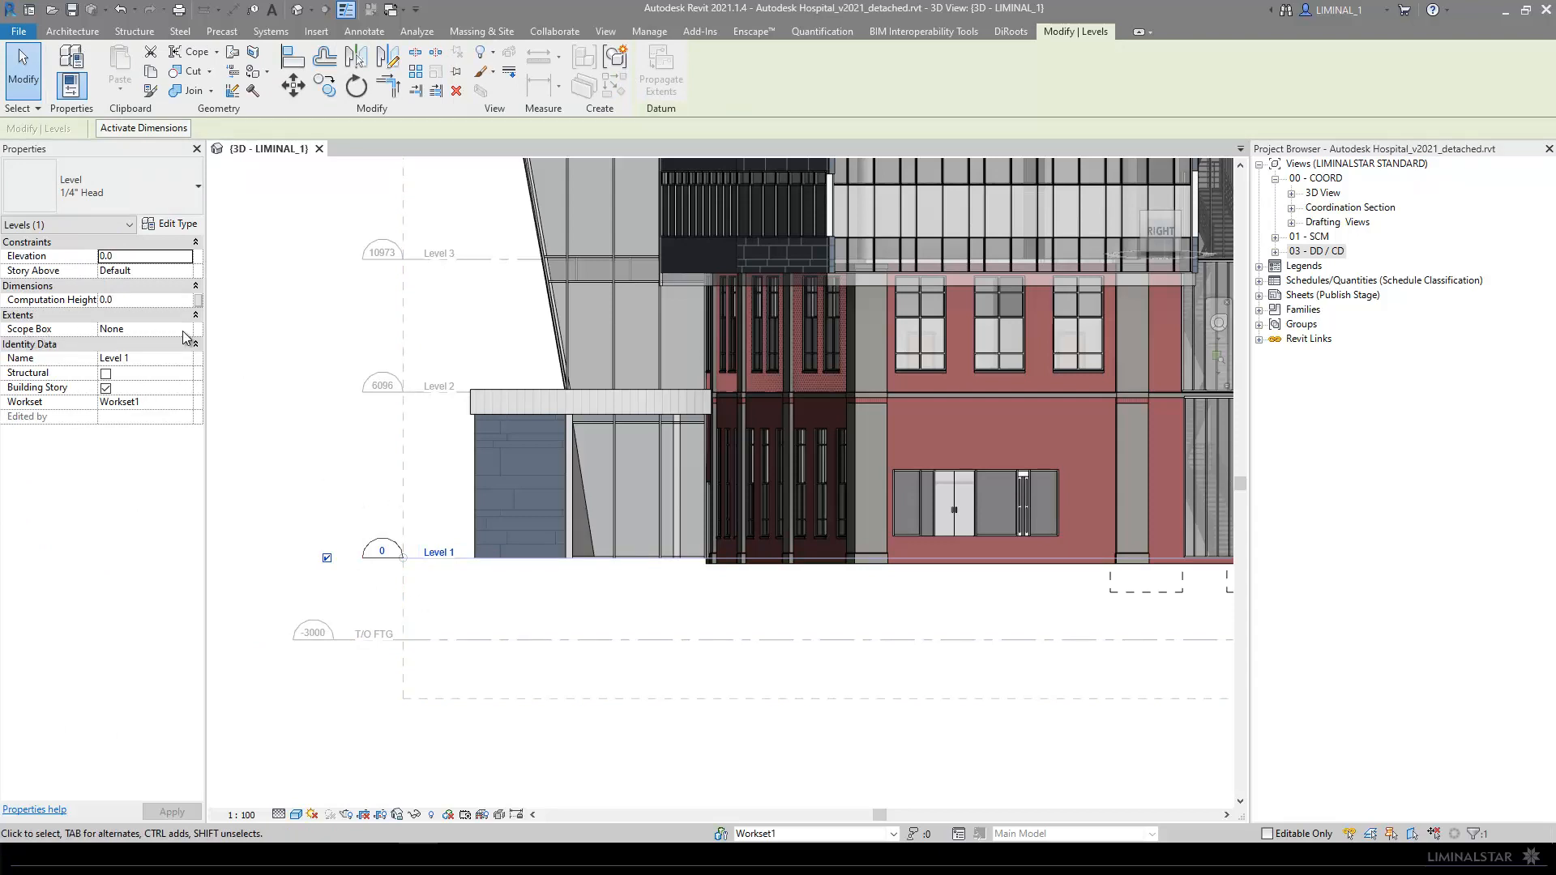
click(440, 604)
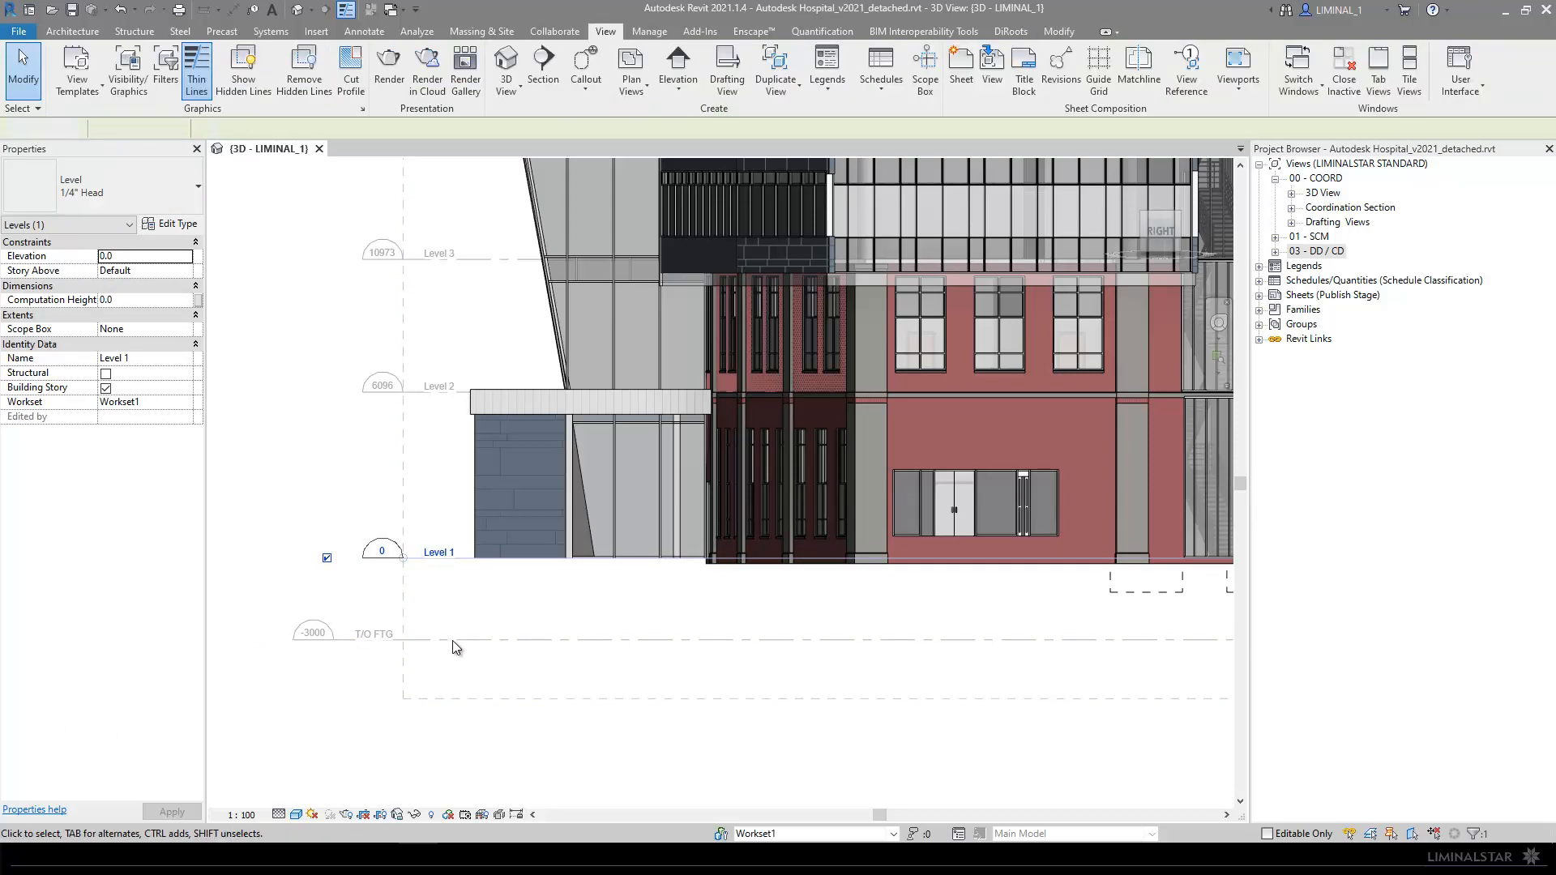
click(452, 640)
click(185, 332)
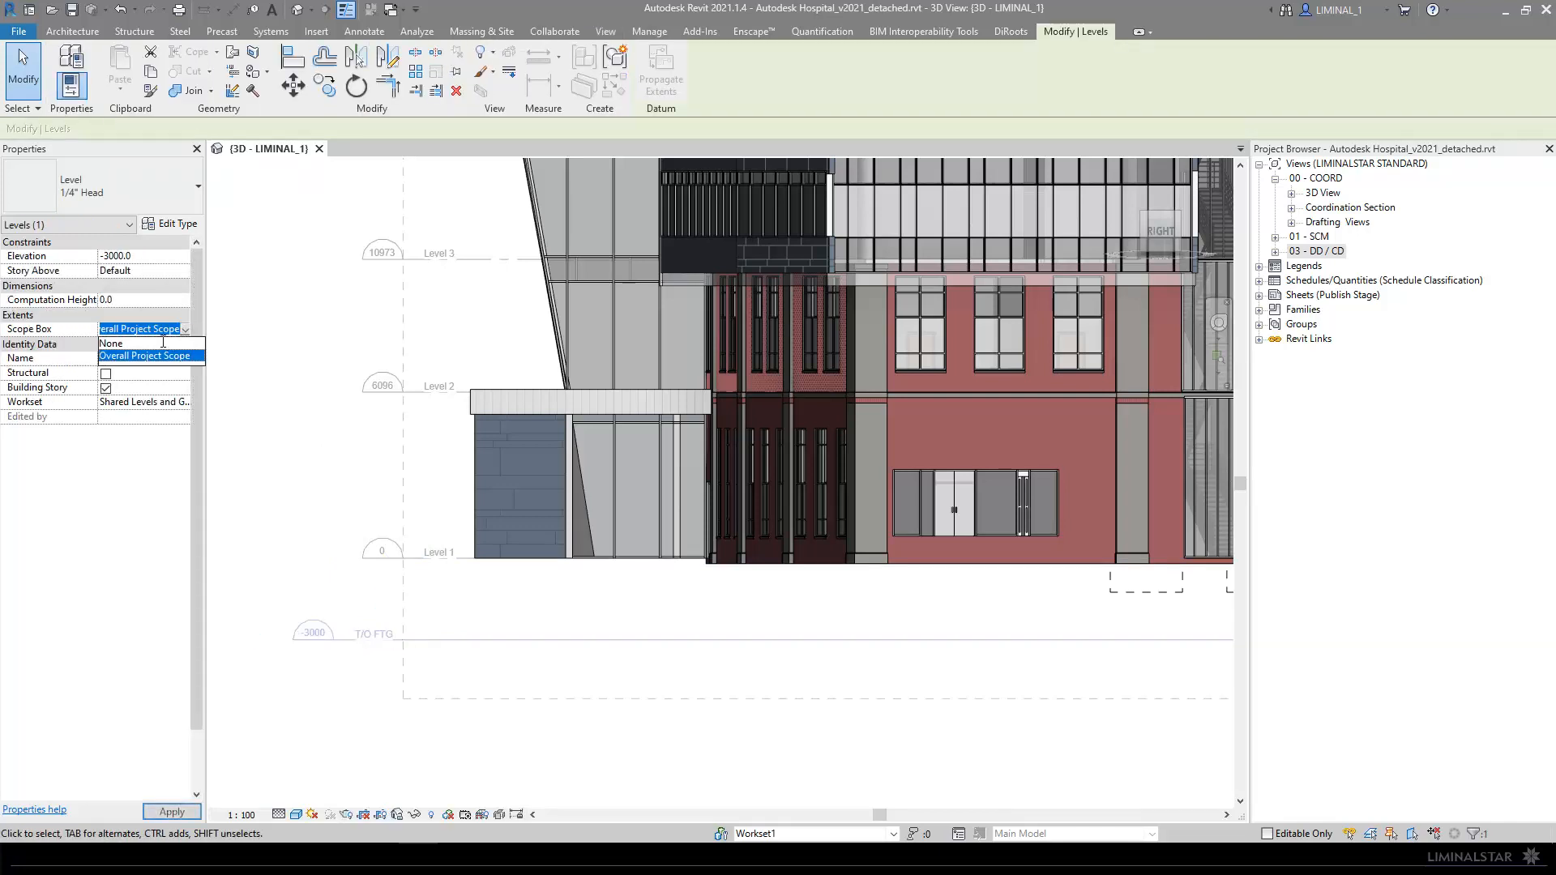
click(130, 344)
drag(332, 636, 402, 637)
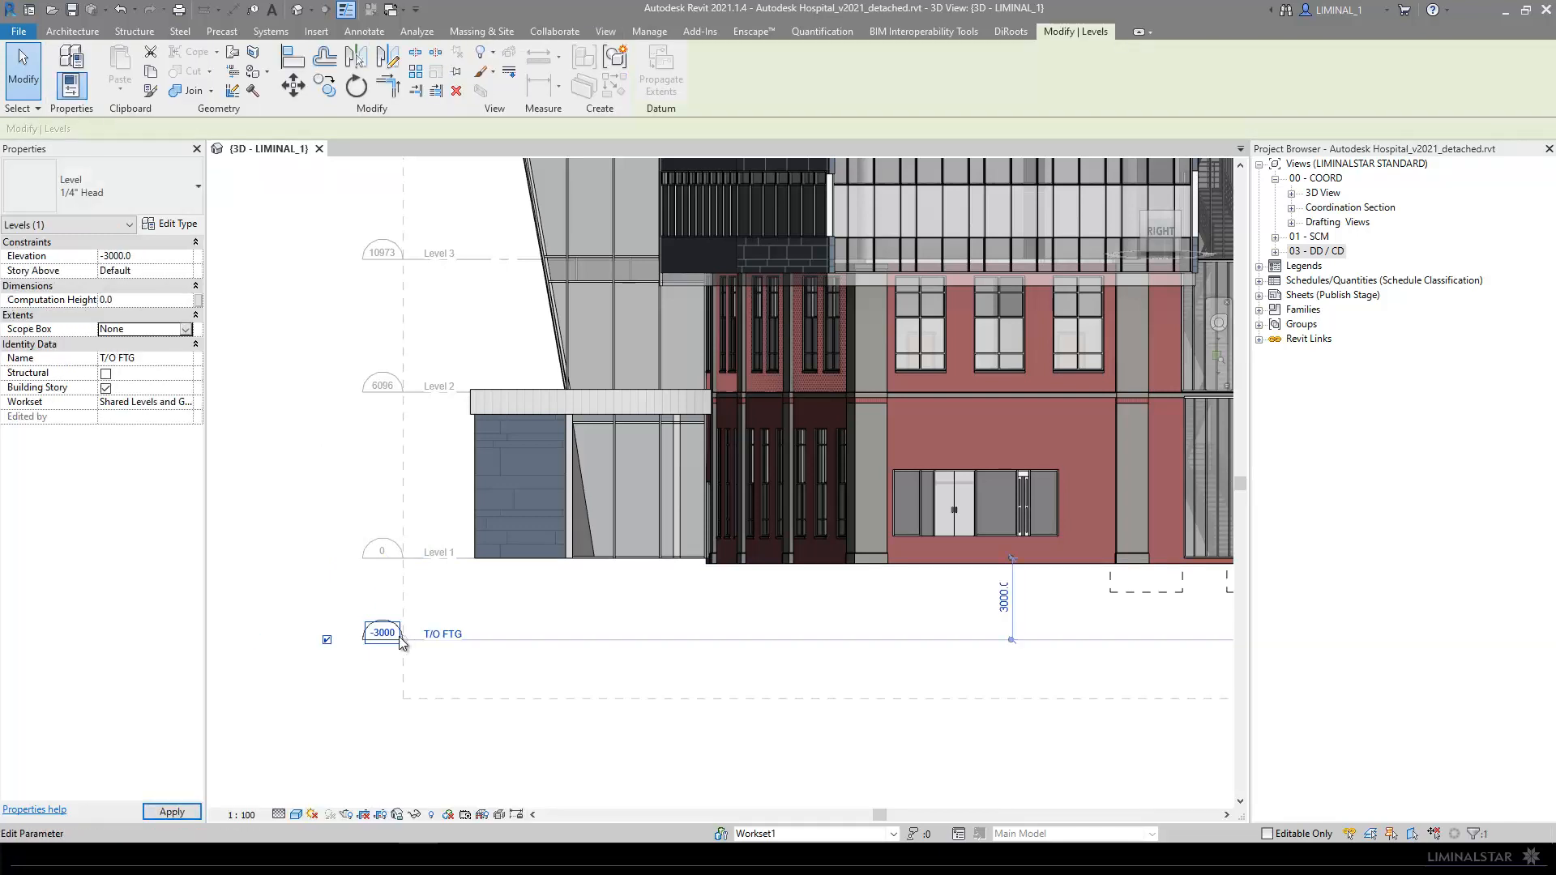
key(Escape)
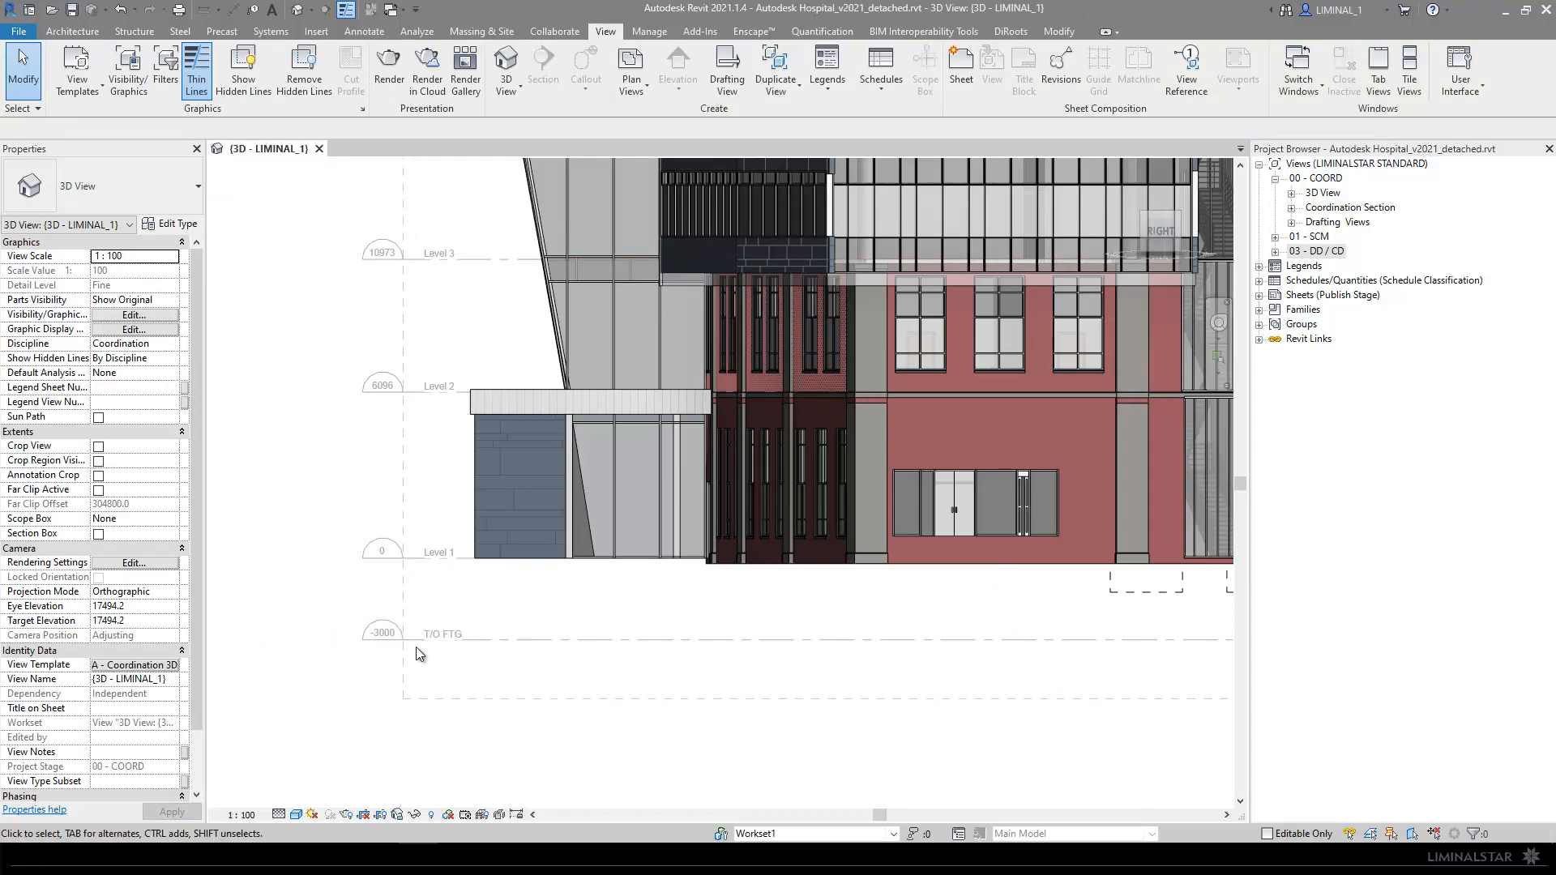
Step: Check the T/O FTG level head against the other levels, and return to an angled 3D view of the whole building
click(416, 640)
scroll(416, 641, down, 5)
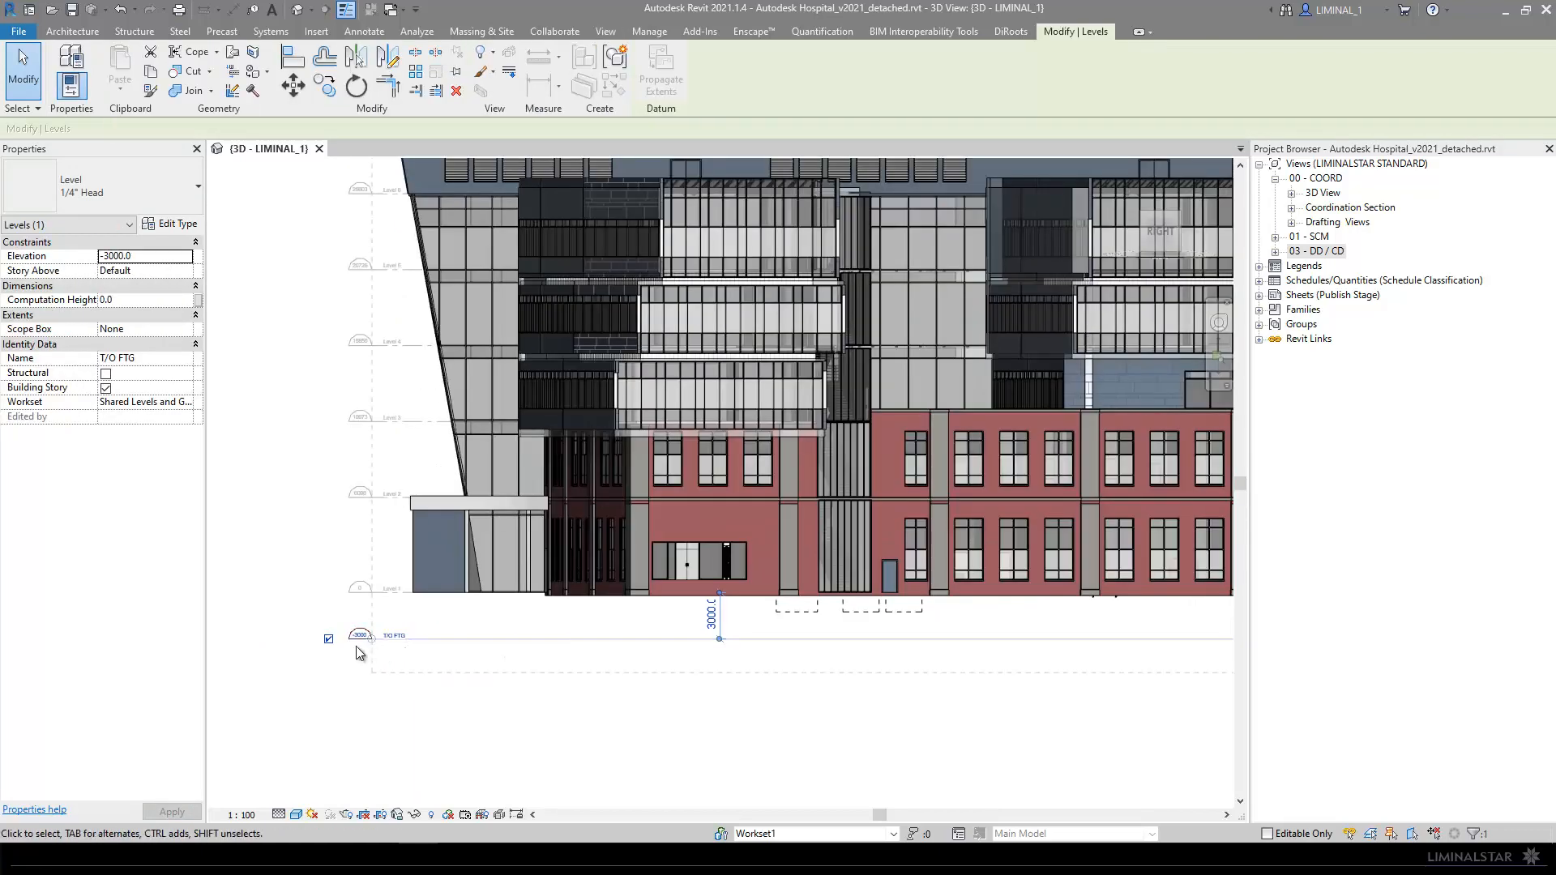
scroll(381, 648, up, 4)
click(601, 668)
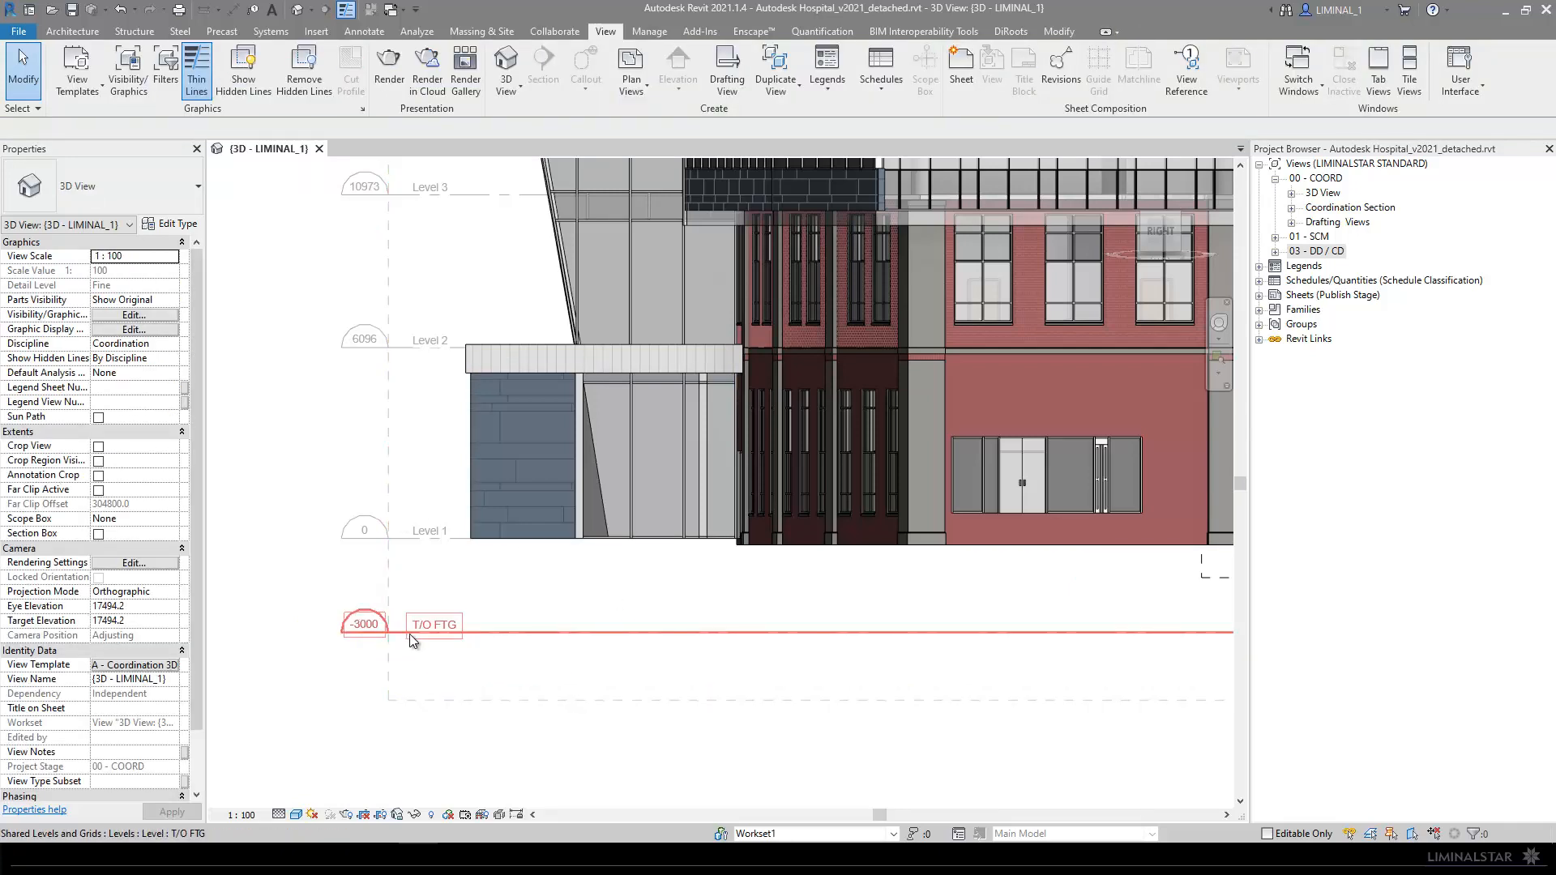
click(389, 624)
key(Escape)
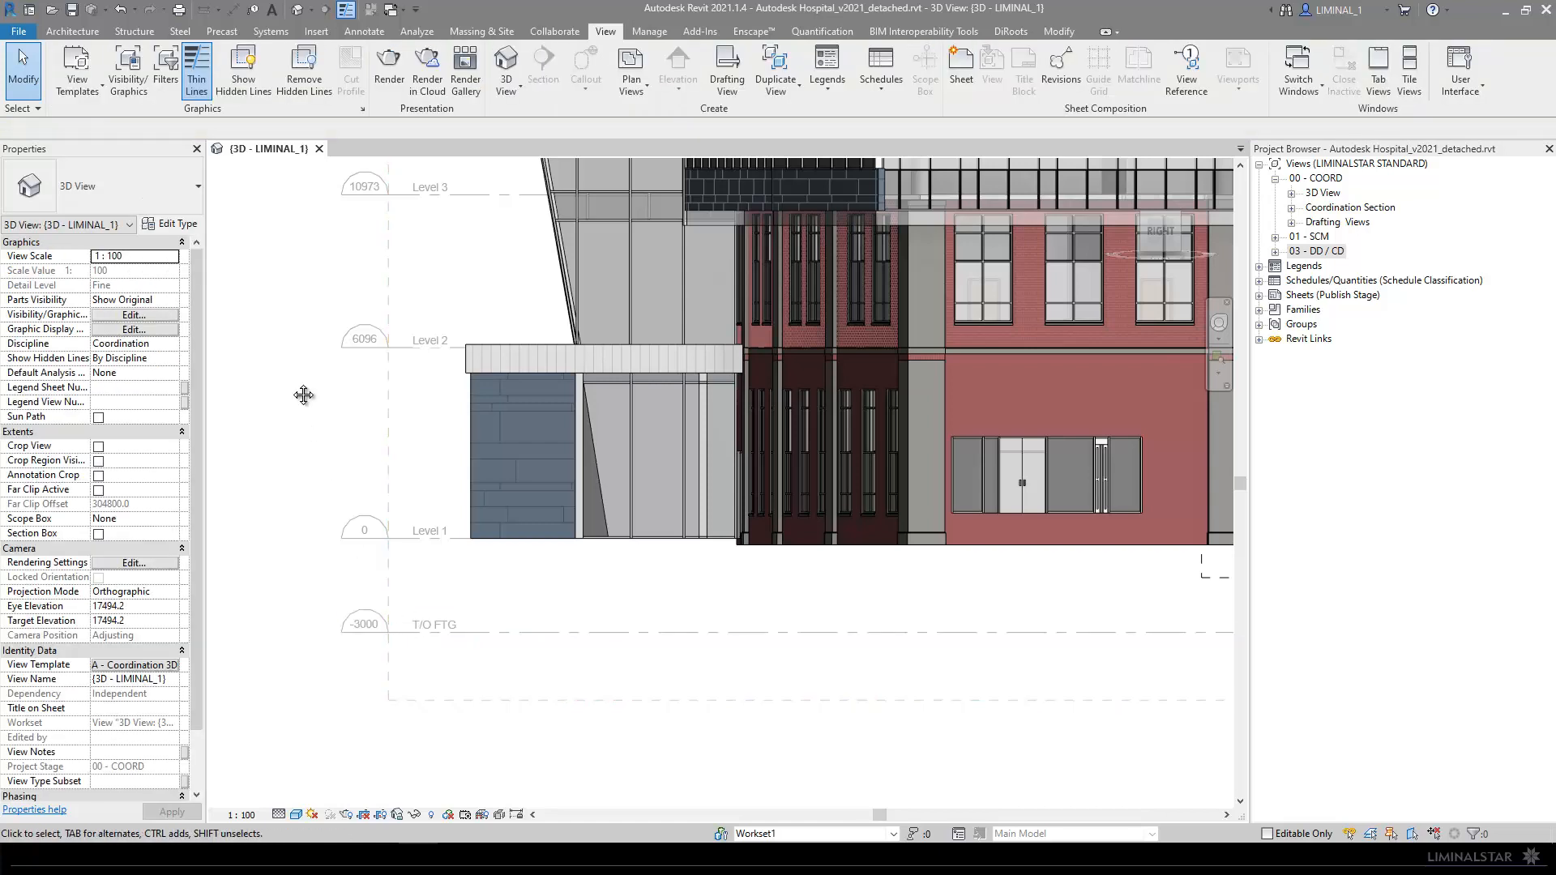
middle_click(554, 574)
middle_click(554, 573)
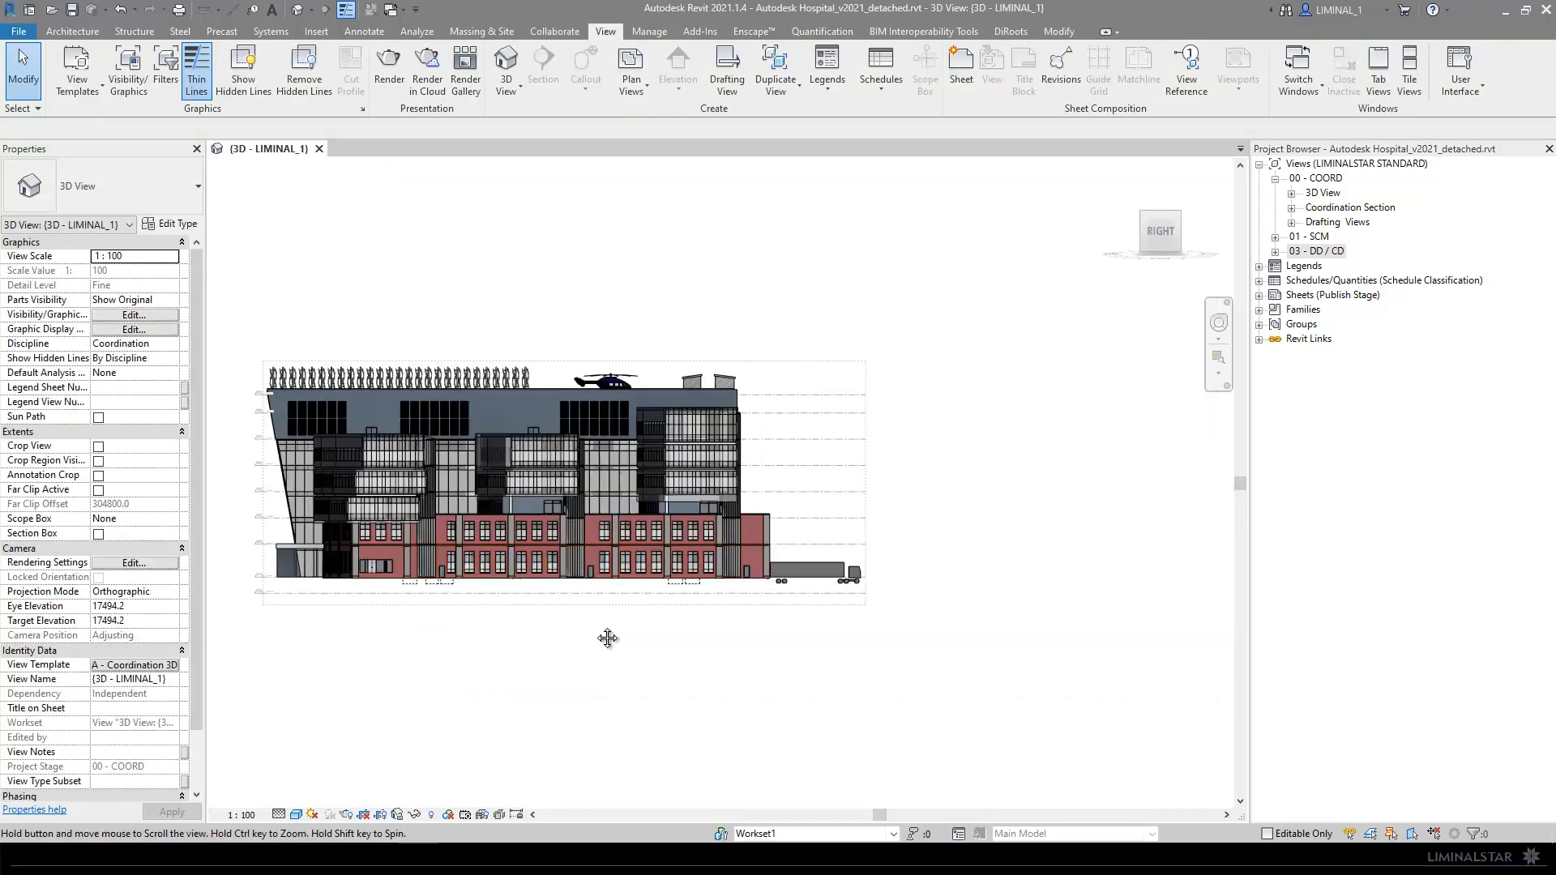
shift+middle_drag(608, 732, 582, 402)
middle_drag(582, 402, 562, 338)
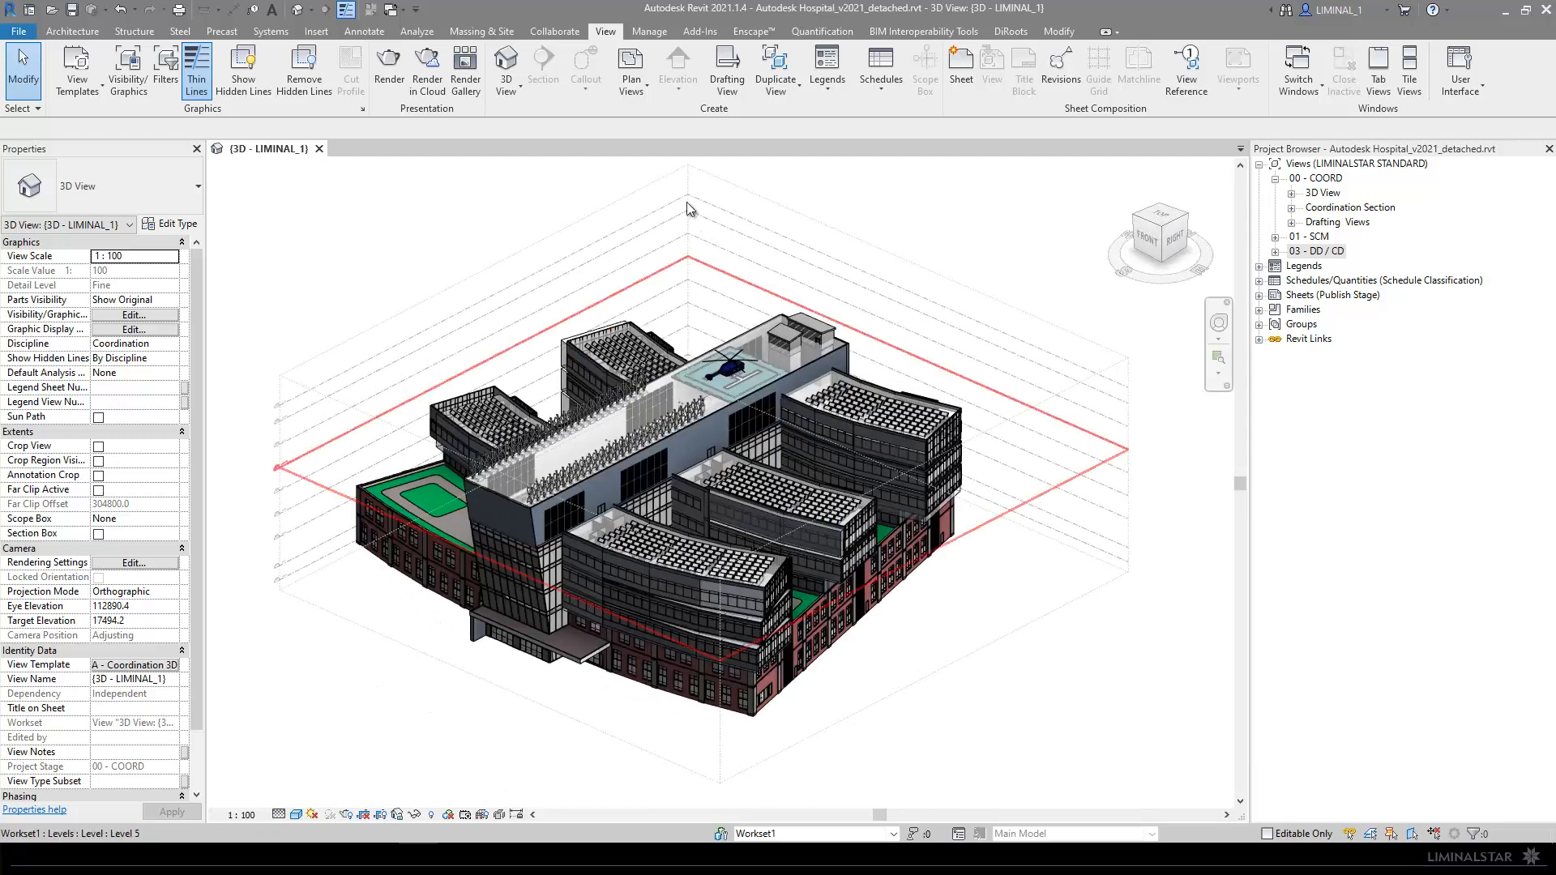
Step: Open FamilyReviser's workset assignments and limit the element list to the active view
click(1026, 31)
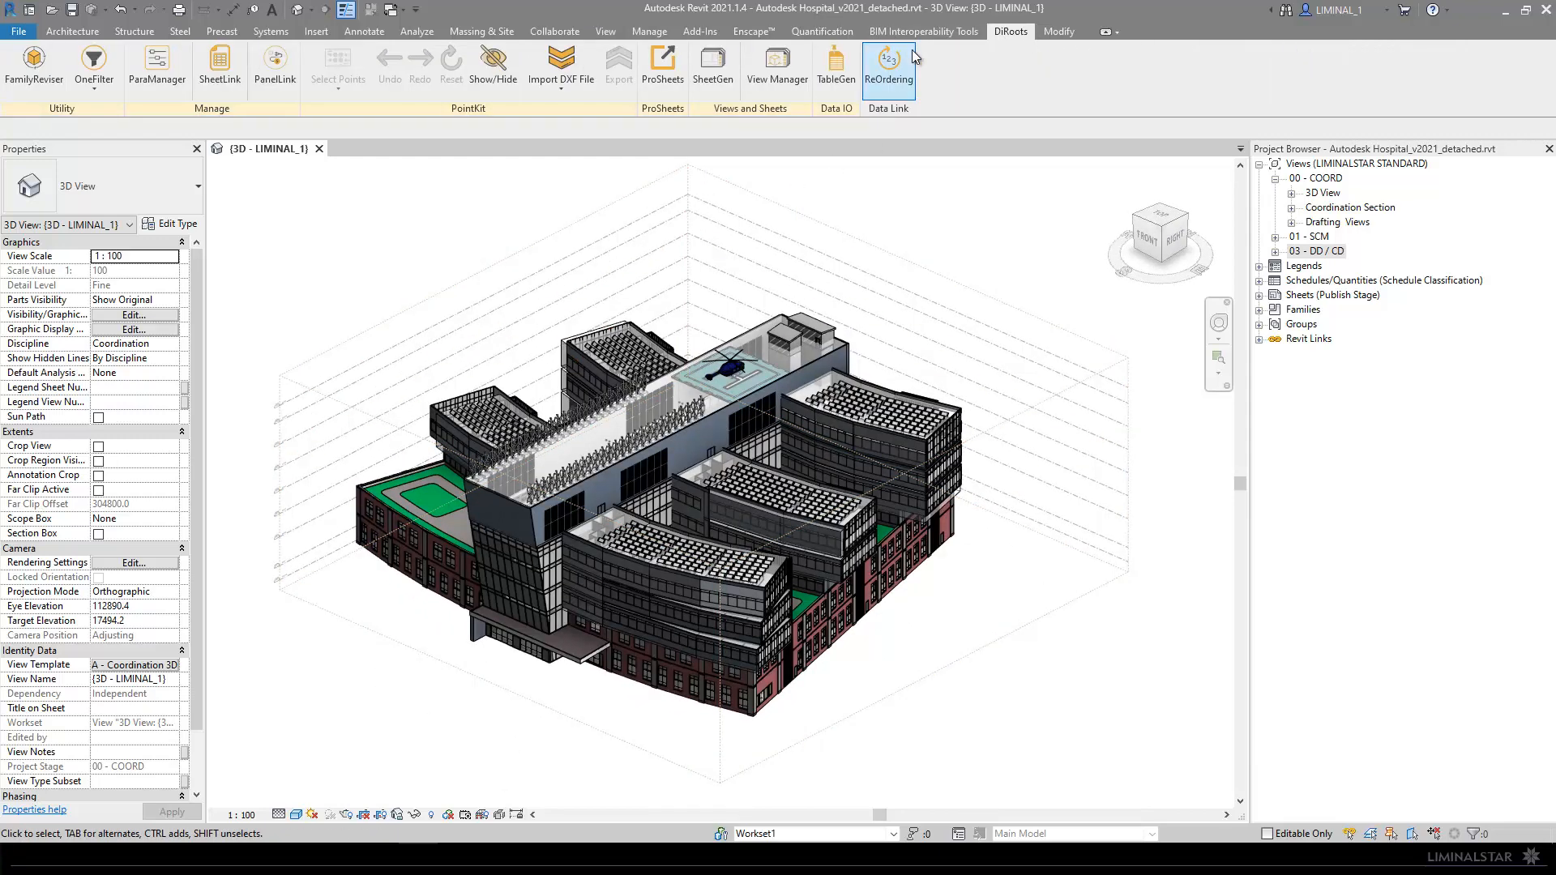
click(28, 77)
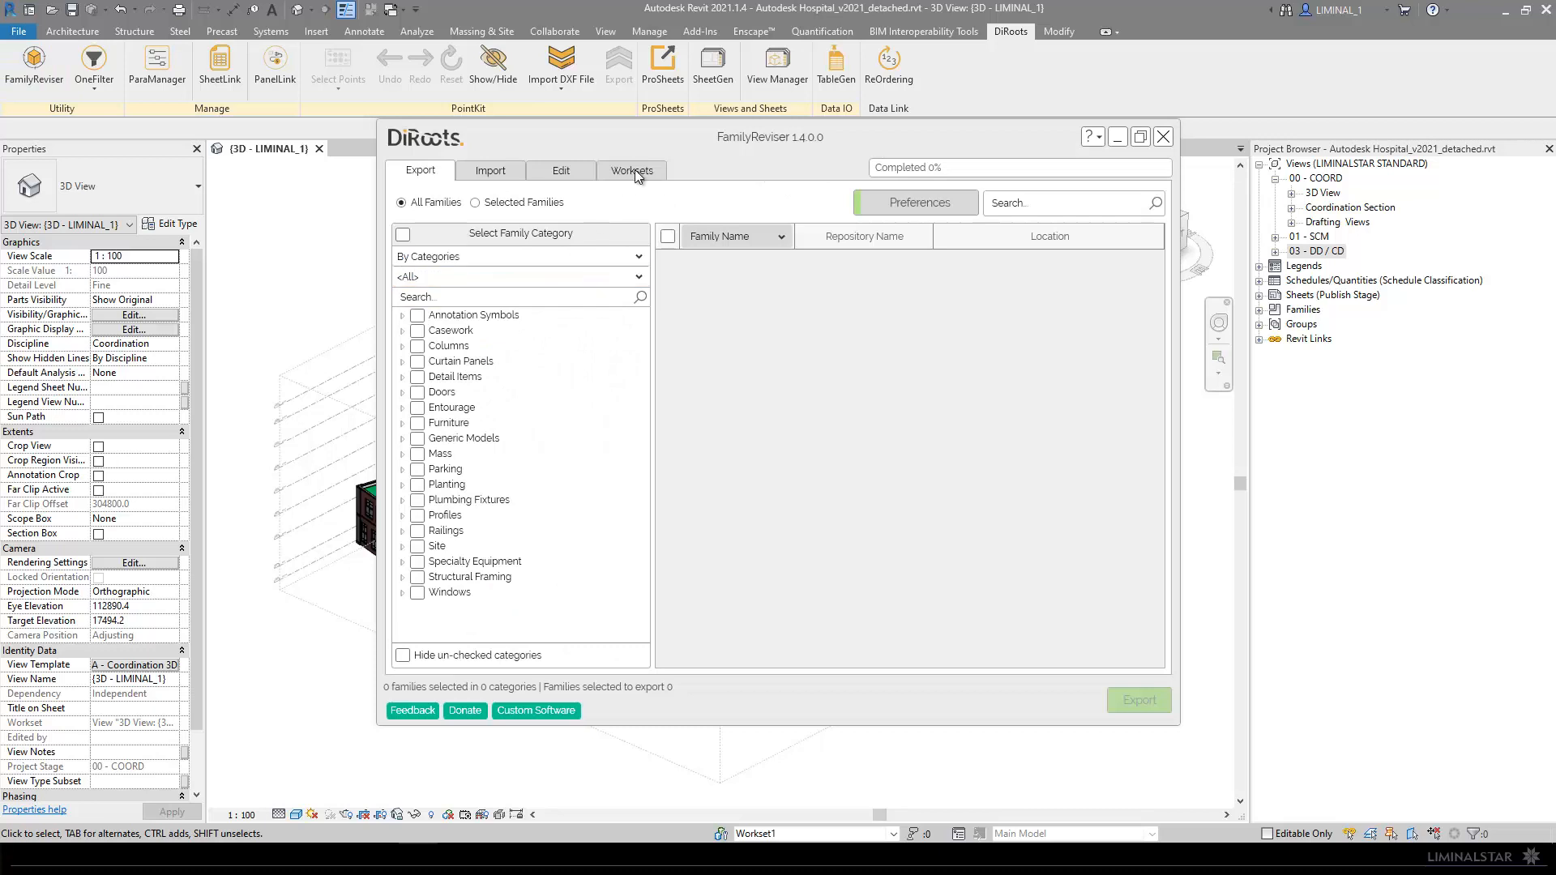
click(498, 177)
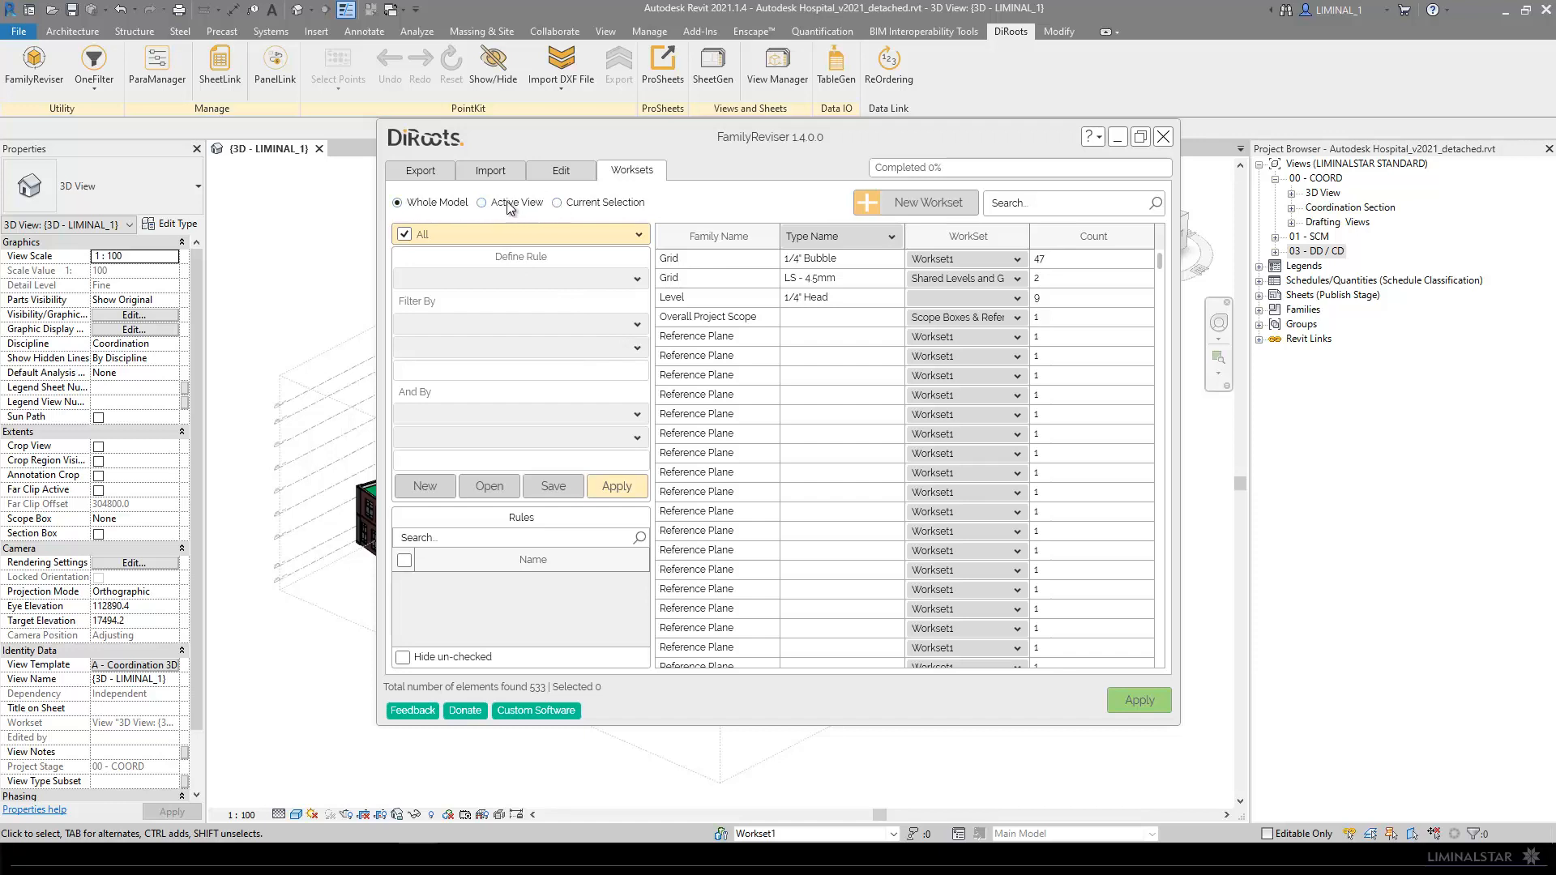
drag(663, 132, 864, 129)
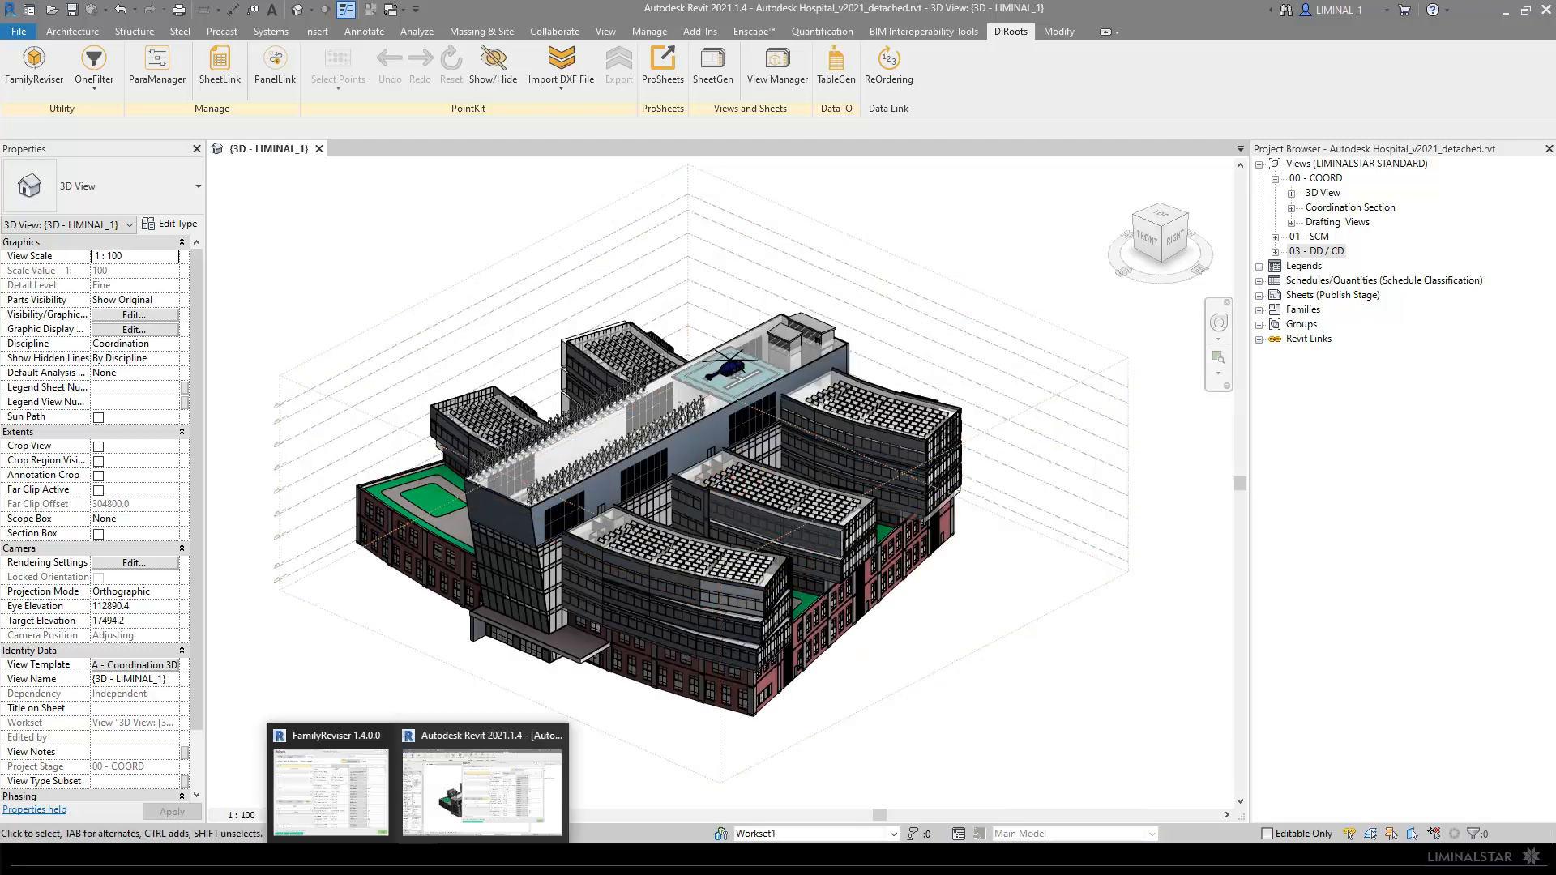
click(491, 803)
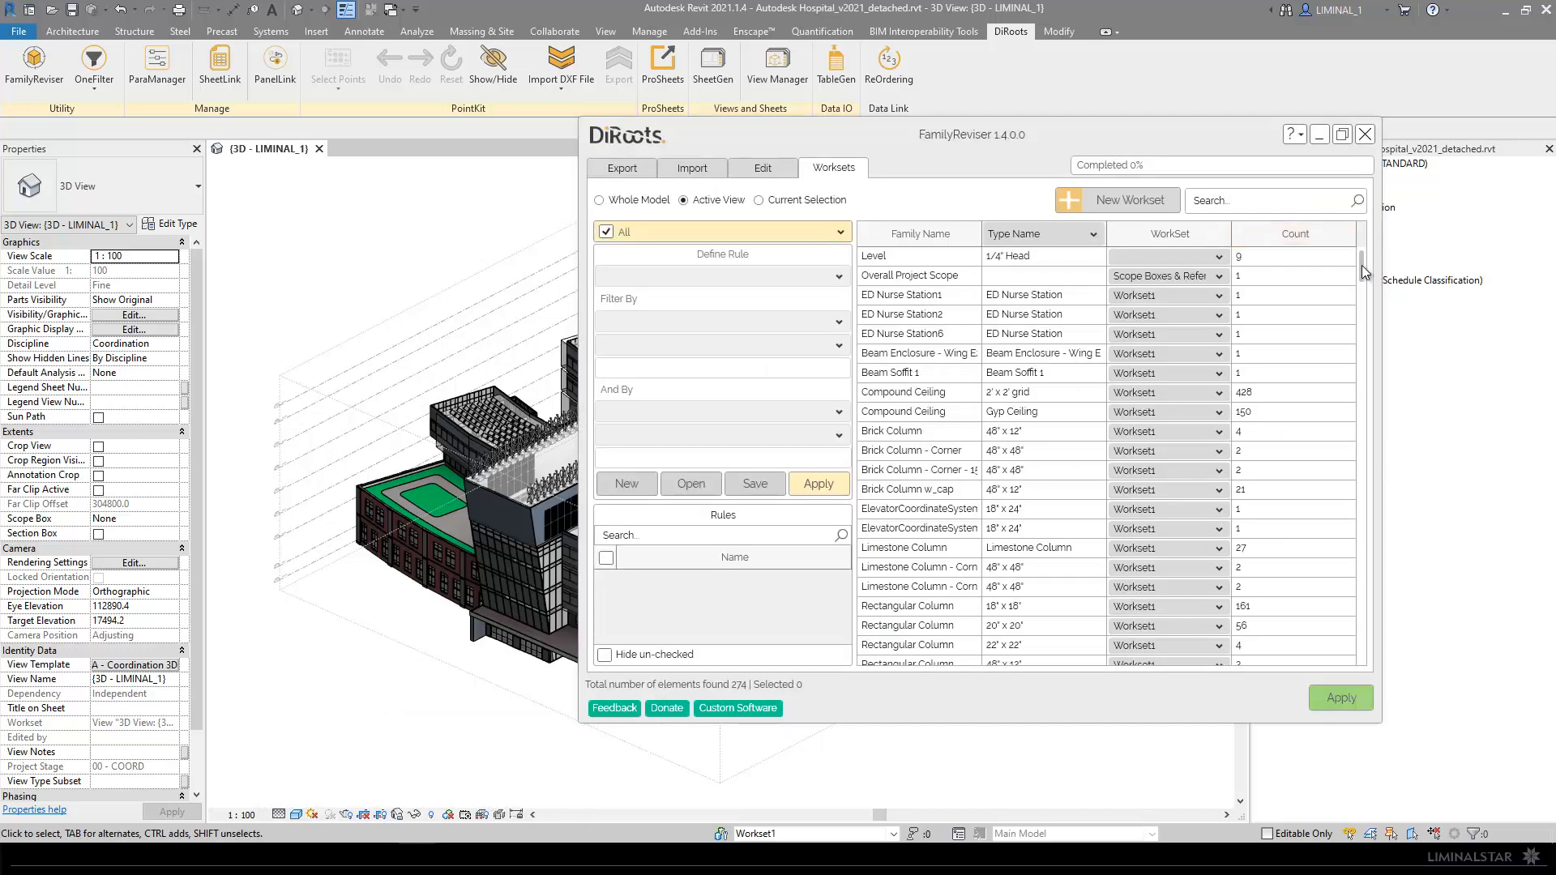
Step: Bring FamilyReviser back in front of the model and sort the active view's elements by family name
click(759, 200)
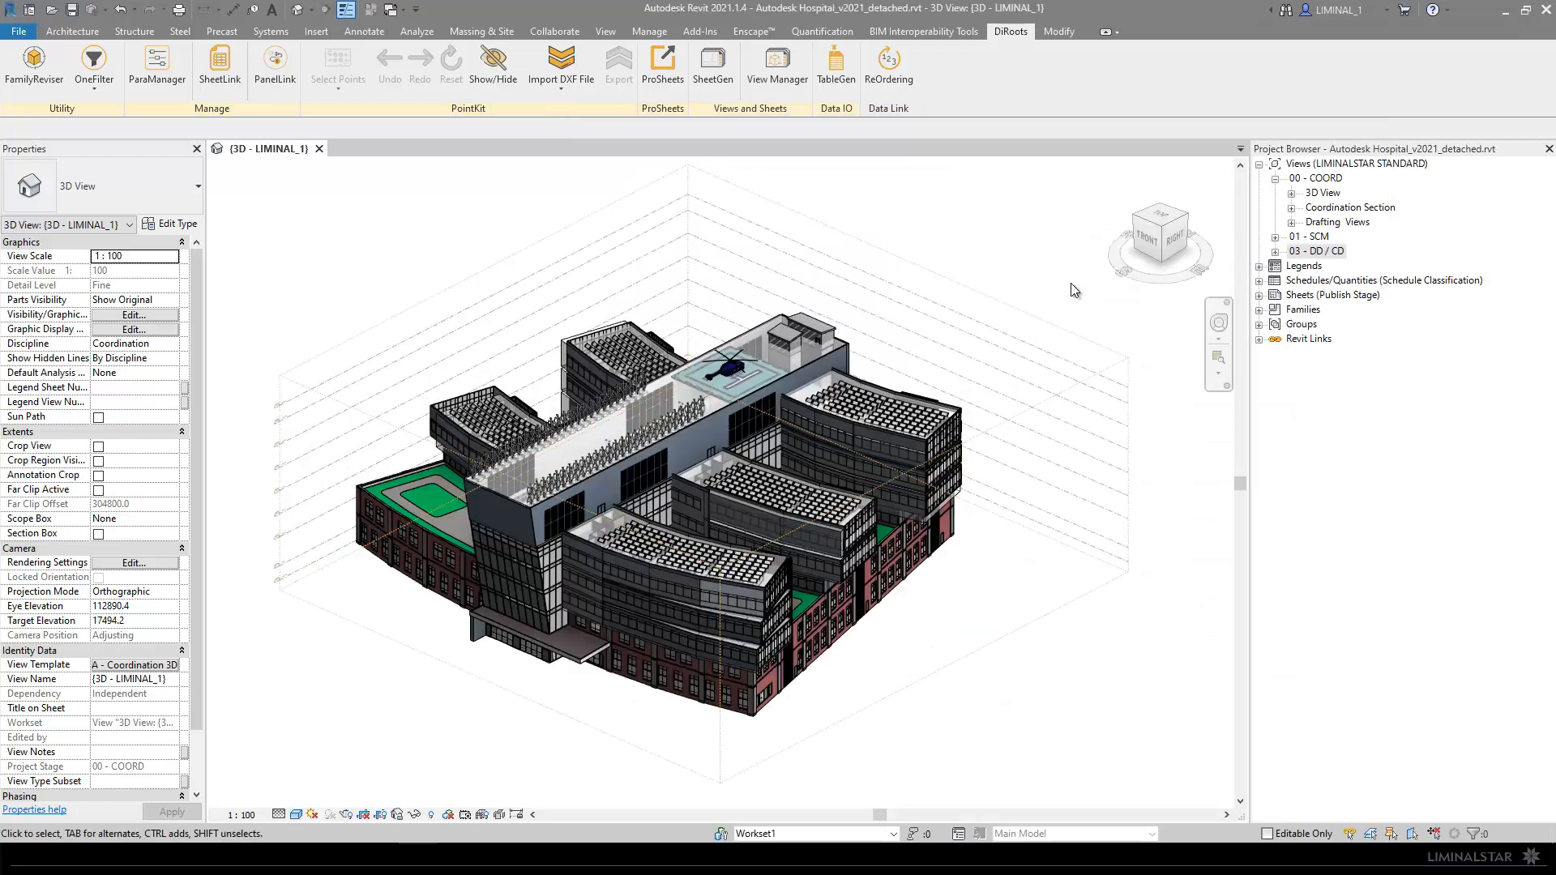
mouse_move(417, 859)
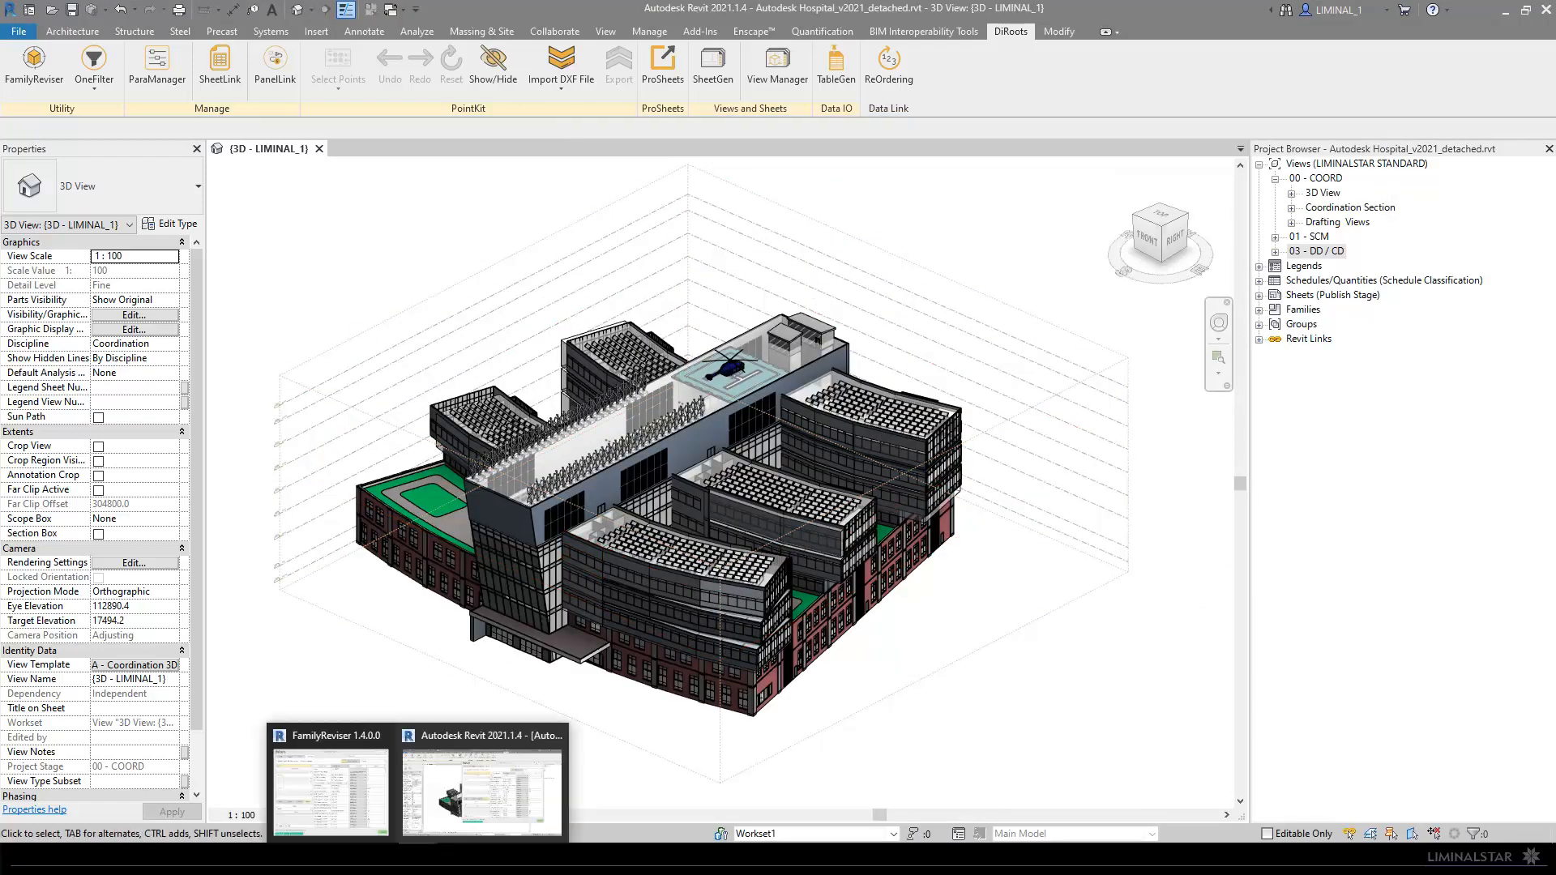
click(498, 800)
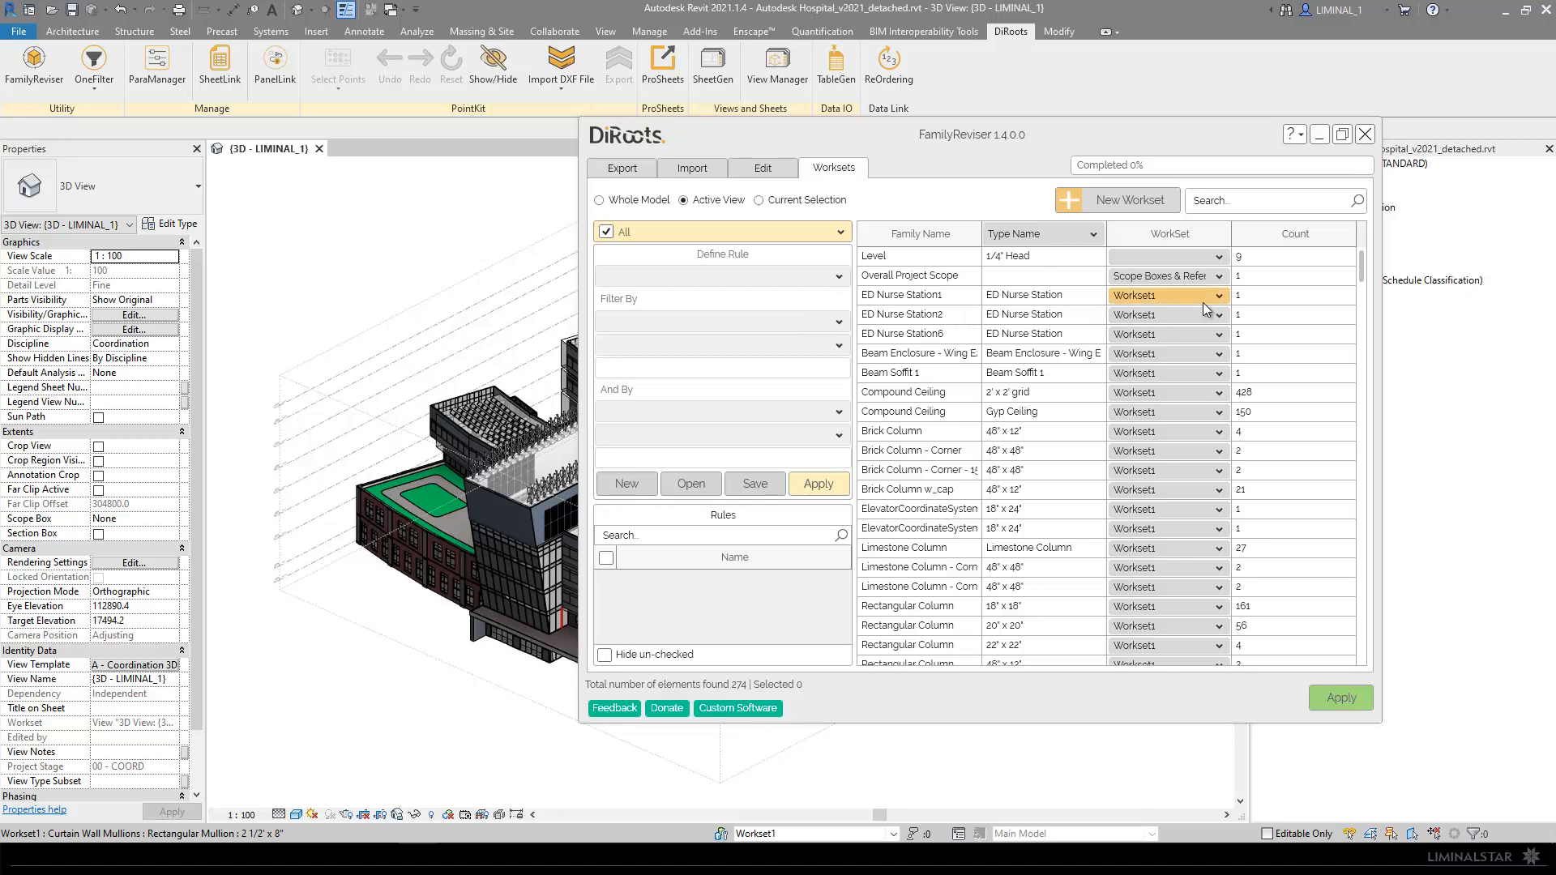
scroll(940, 312, down, 4)
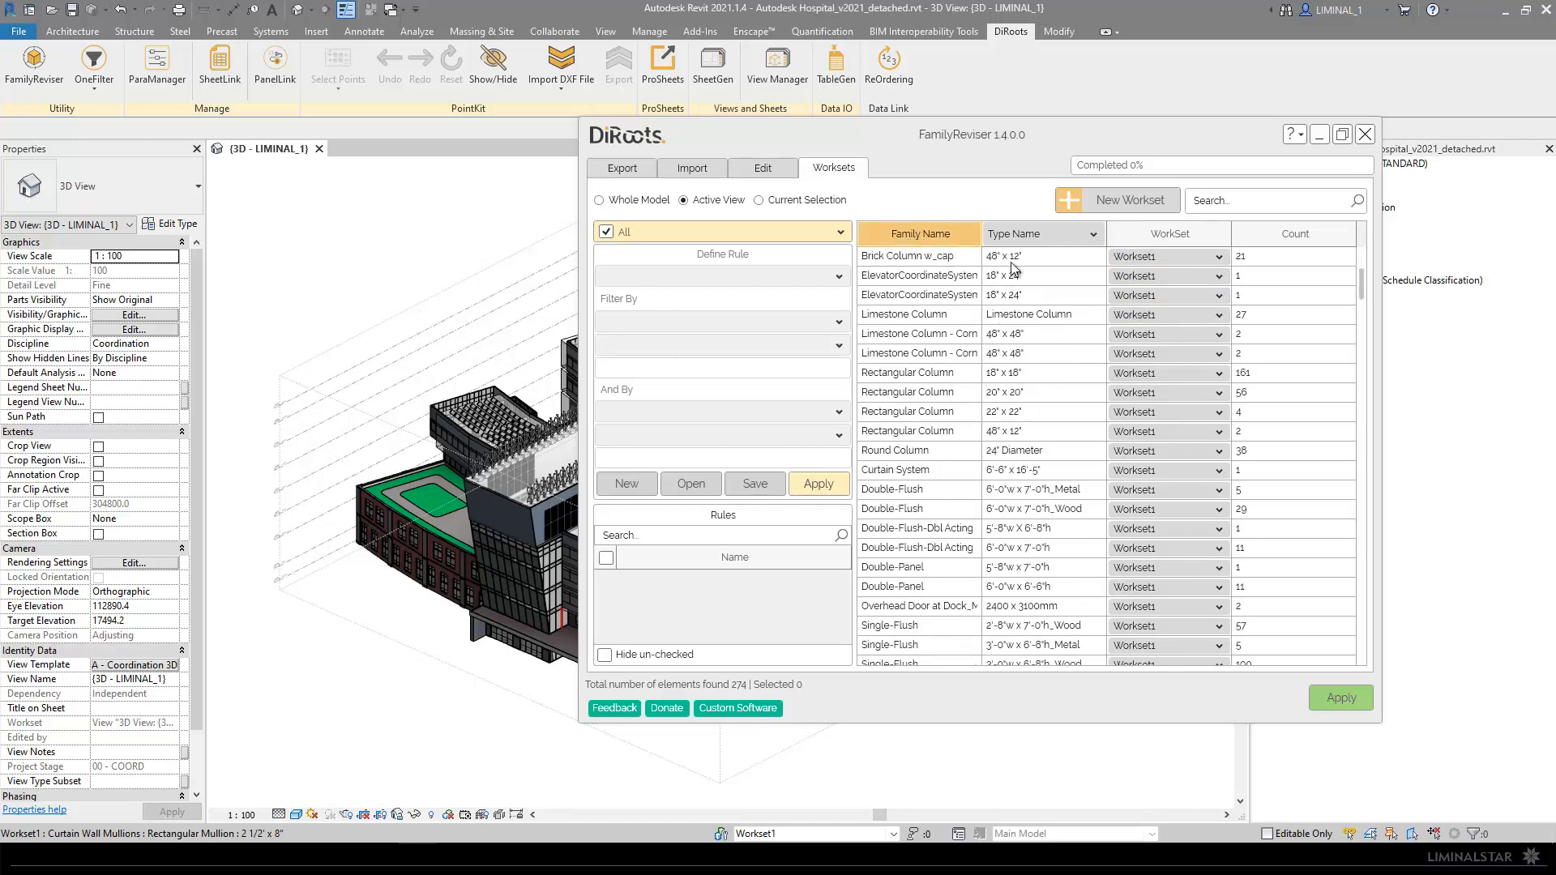
click(1025, 234)
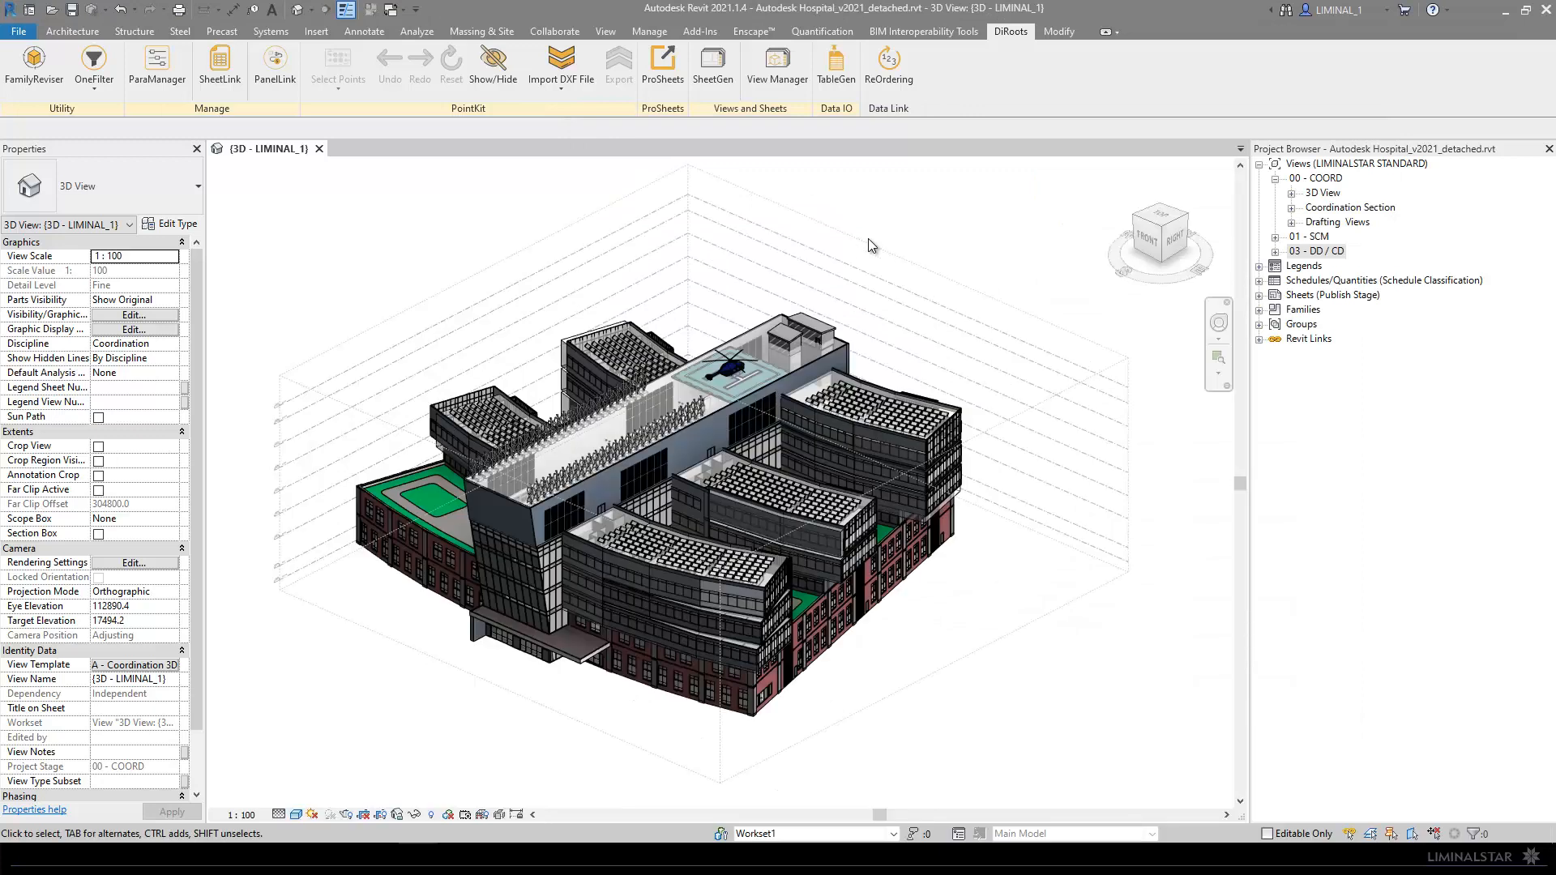
click(486, 790)
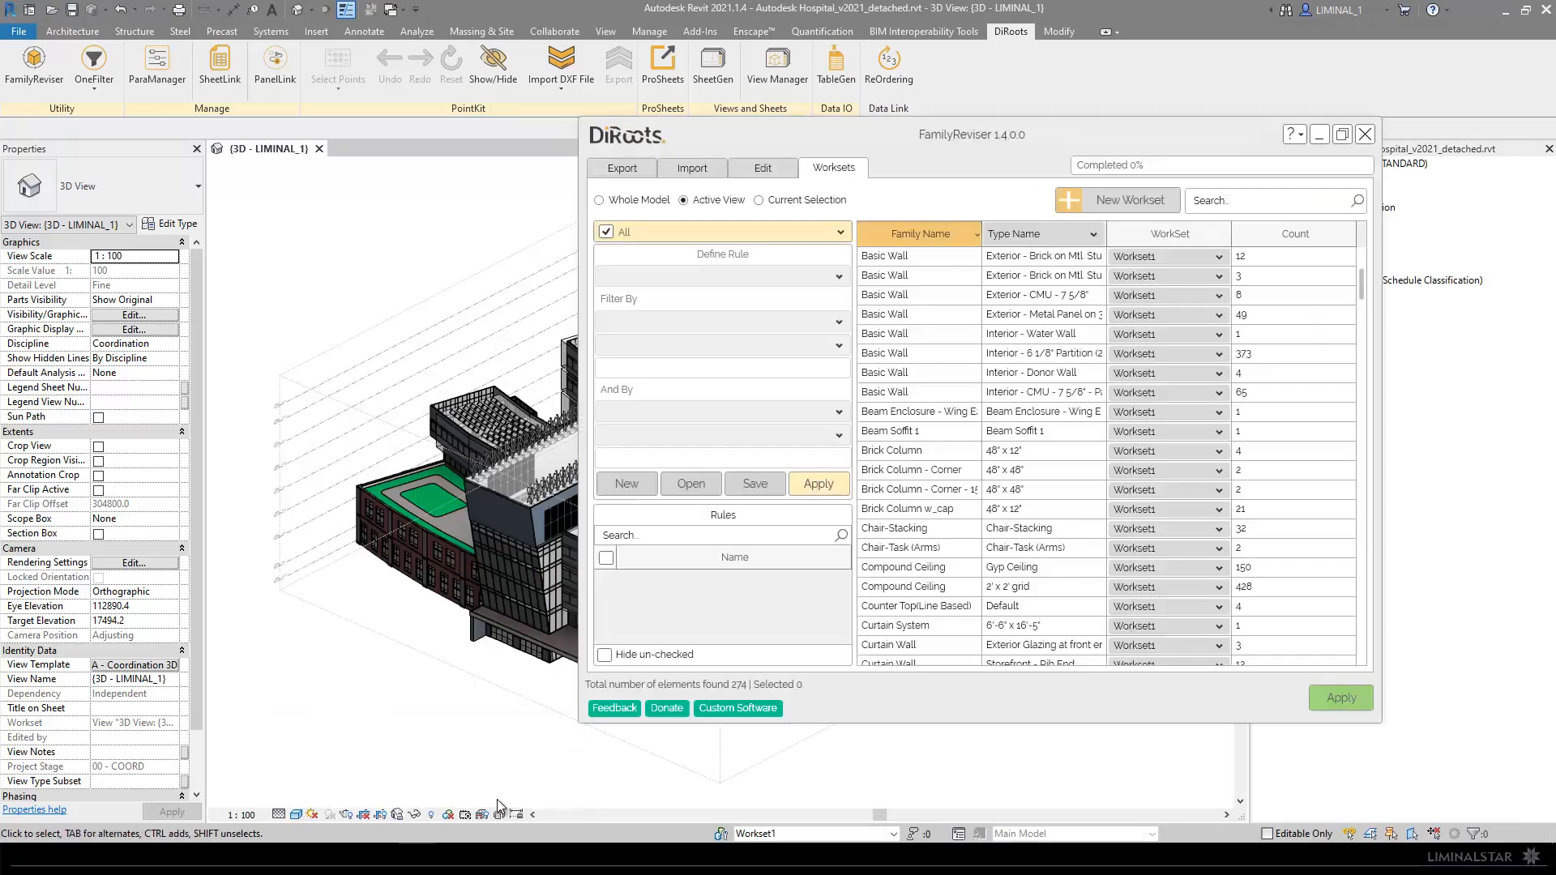
Step: Examine the workset assigned to each family in the sorted list, and close FamilyReviser
scroll(932, 300, up, 4)
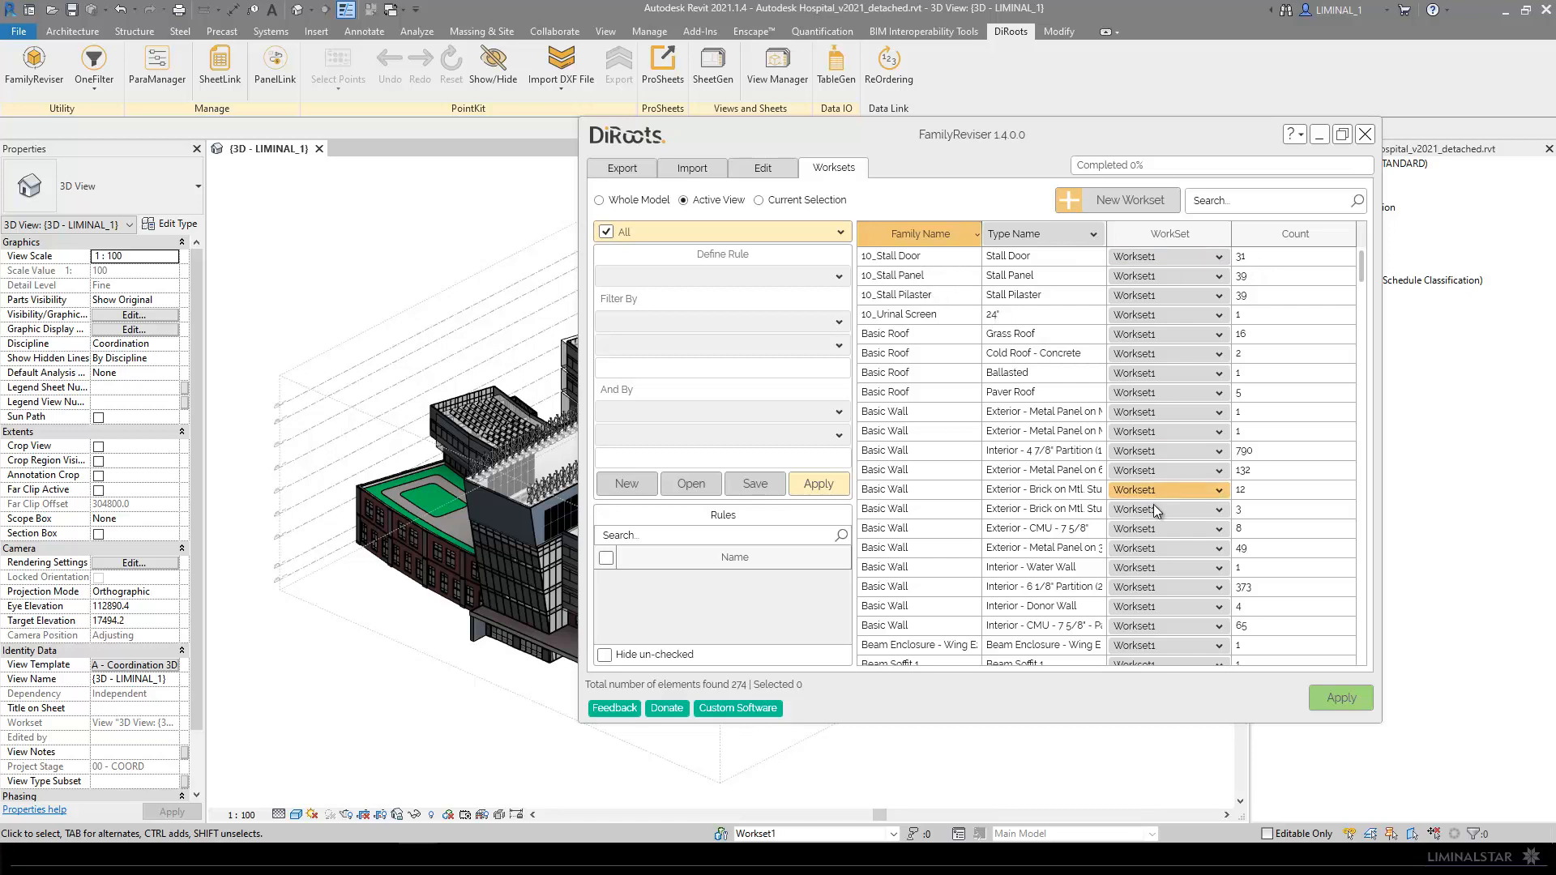
scroll(930, 353, down, 2)
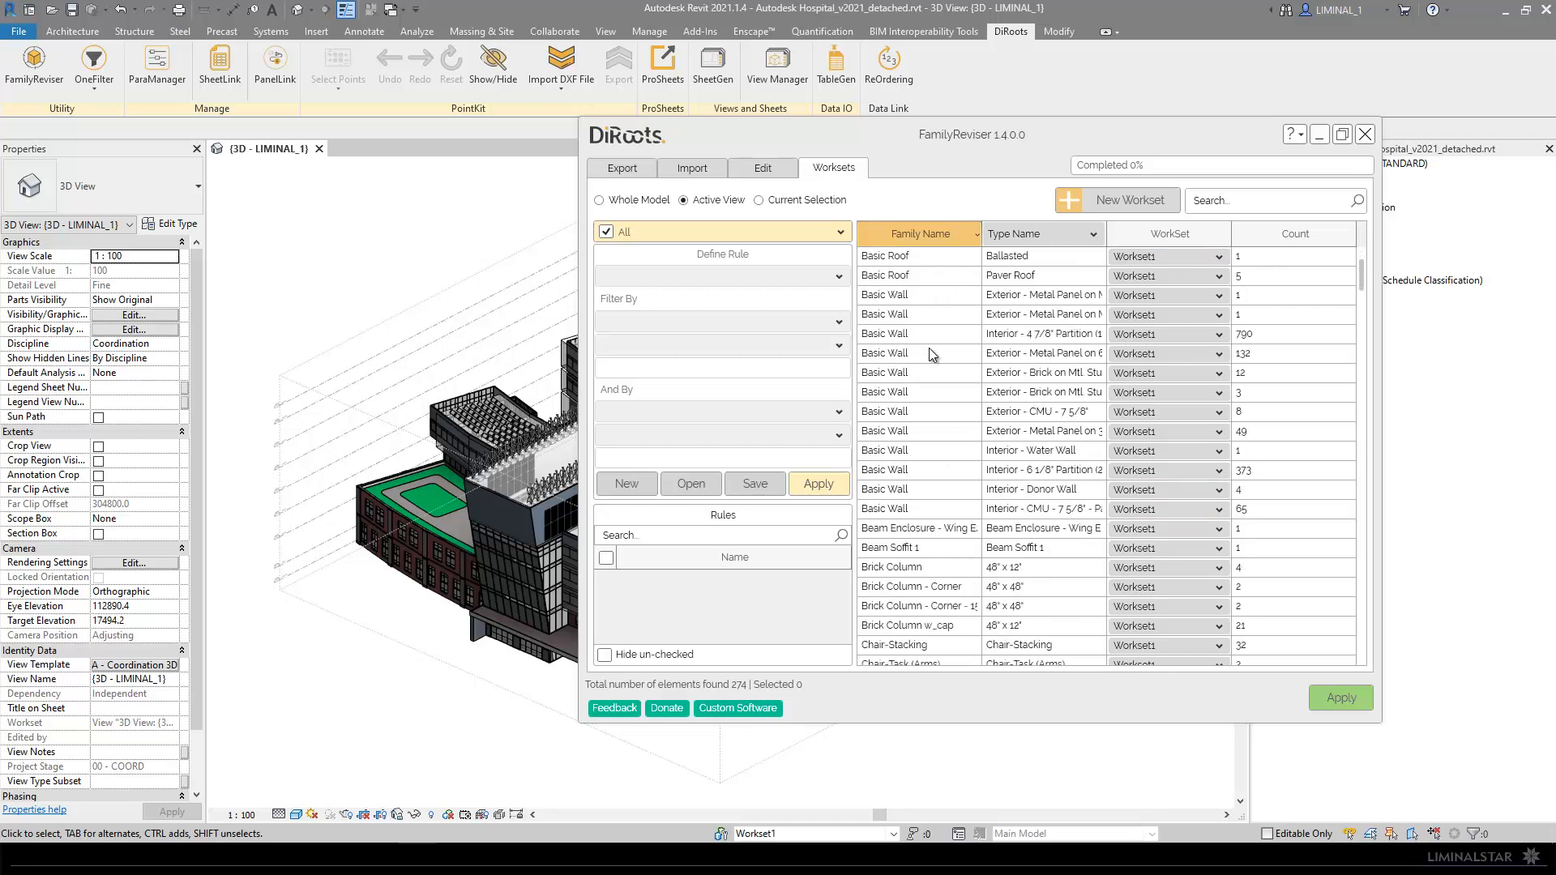
scroll(931, 352, down, 7)
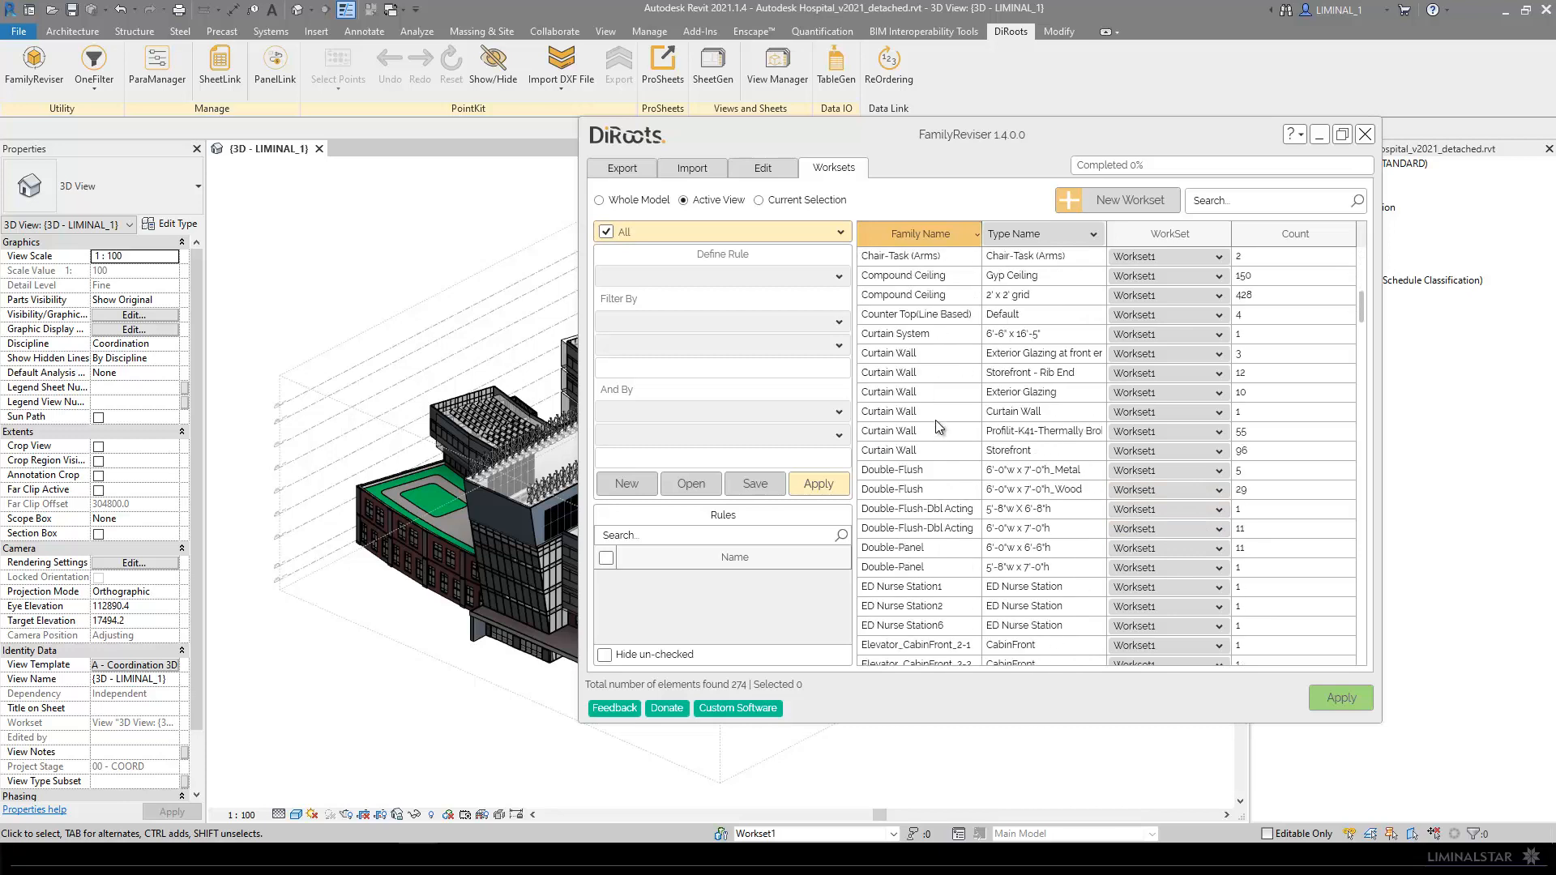
scroll(1034, 466, down, 2)
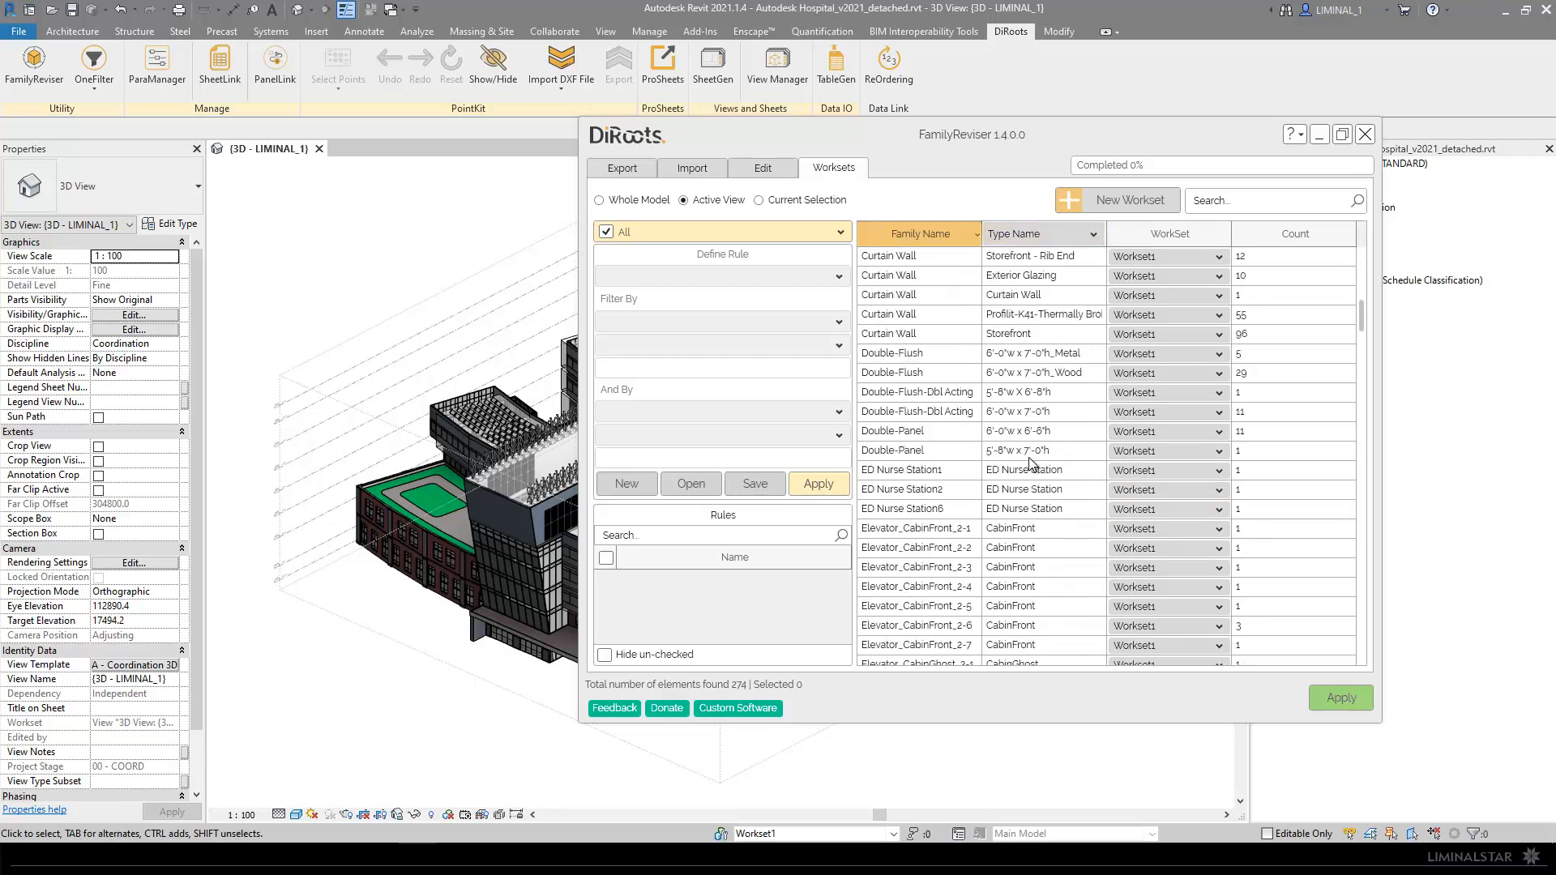
scroll(1034, 466, down, 5)
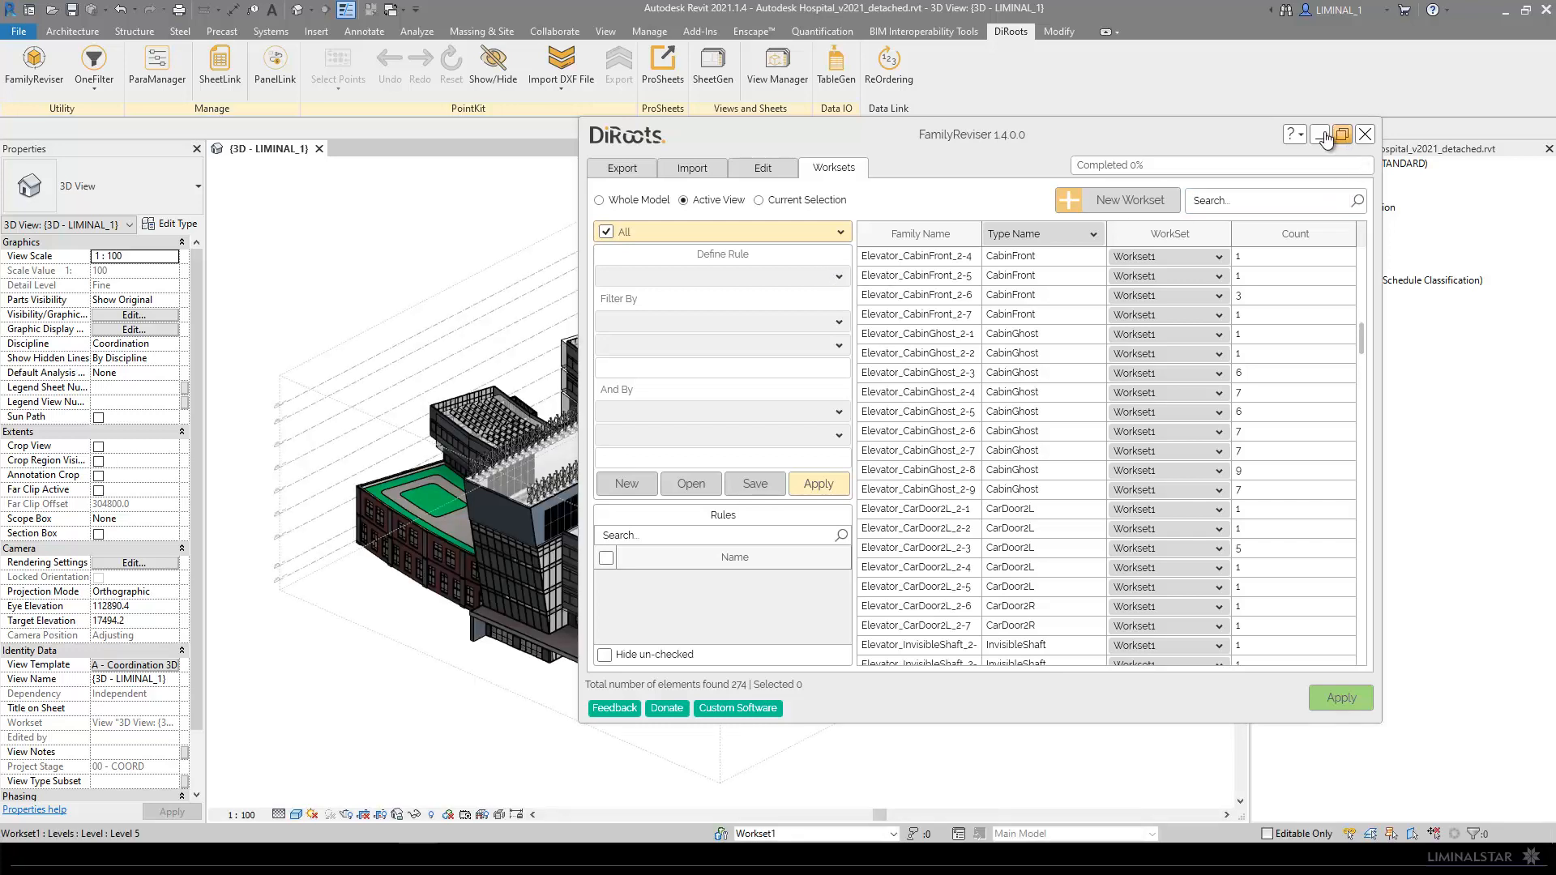
click(1365, 134)
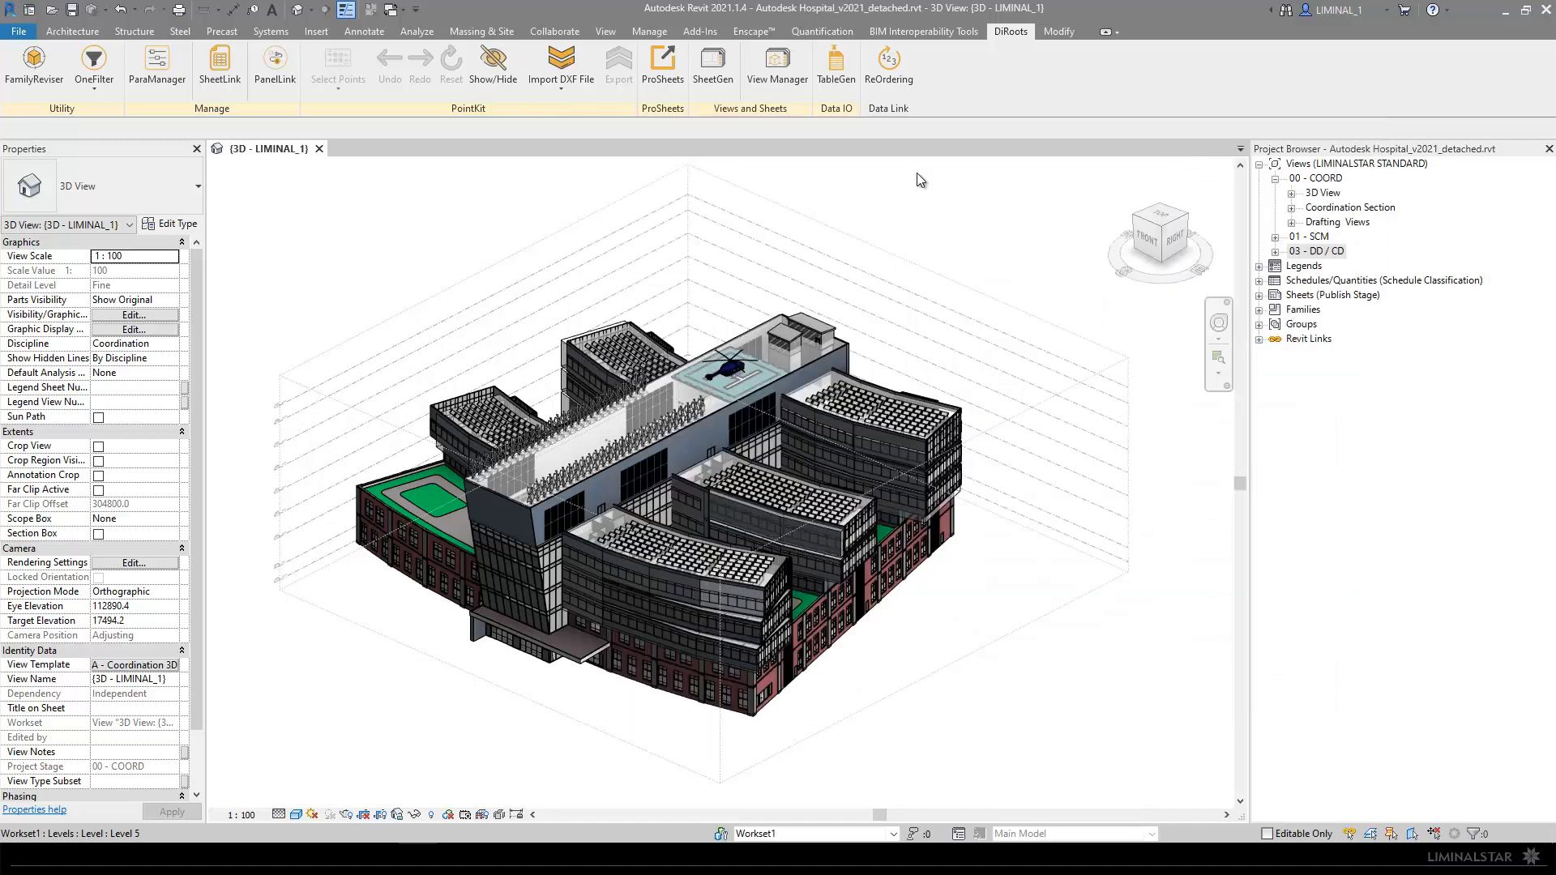
Step: Save the project in Downloads as Autodesk Hospital_v21_Workset test.rvt and synchronize it with central, compacting the central model
click(22, 33)
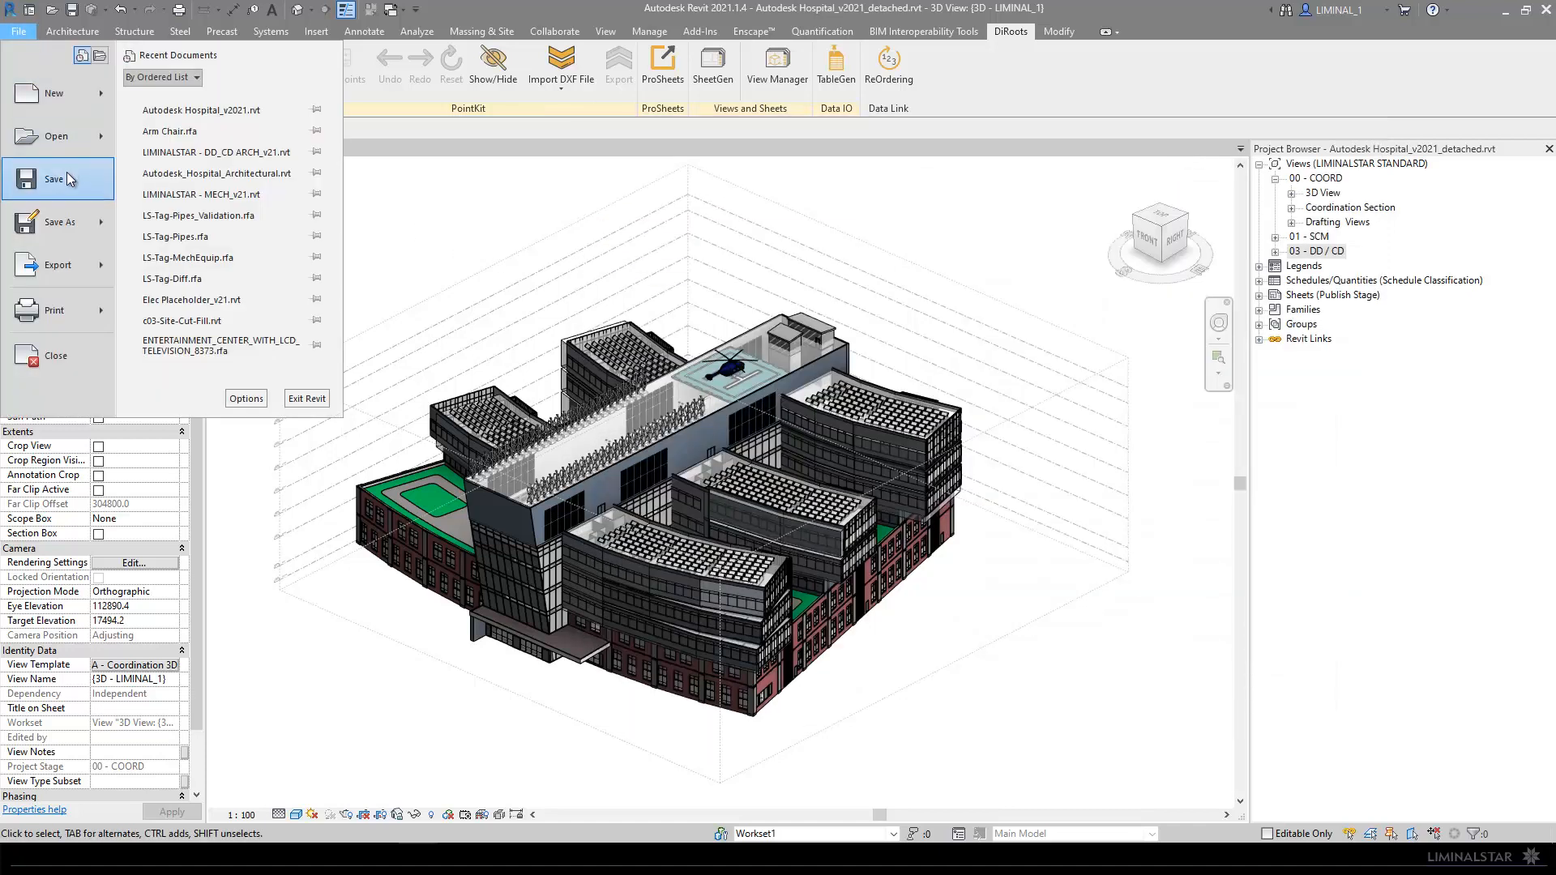
mouse_move(67, 225)
click(288, 184)
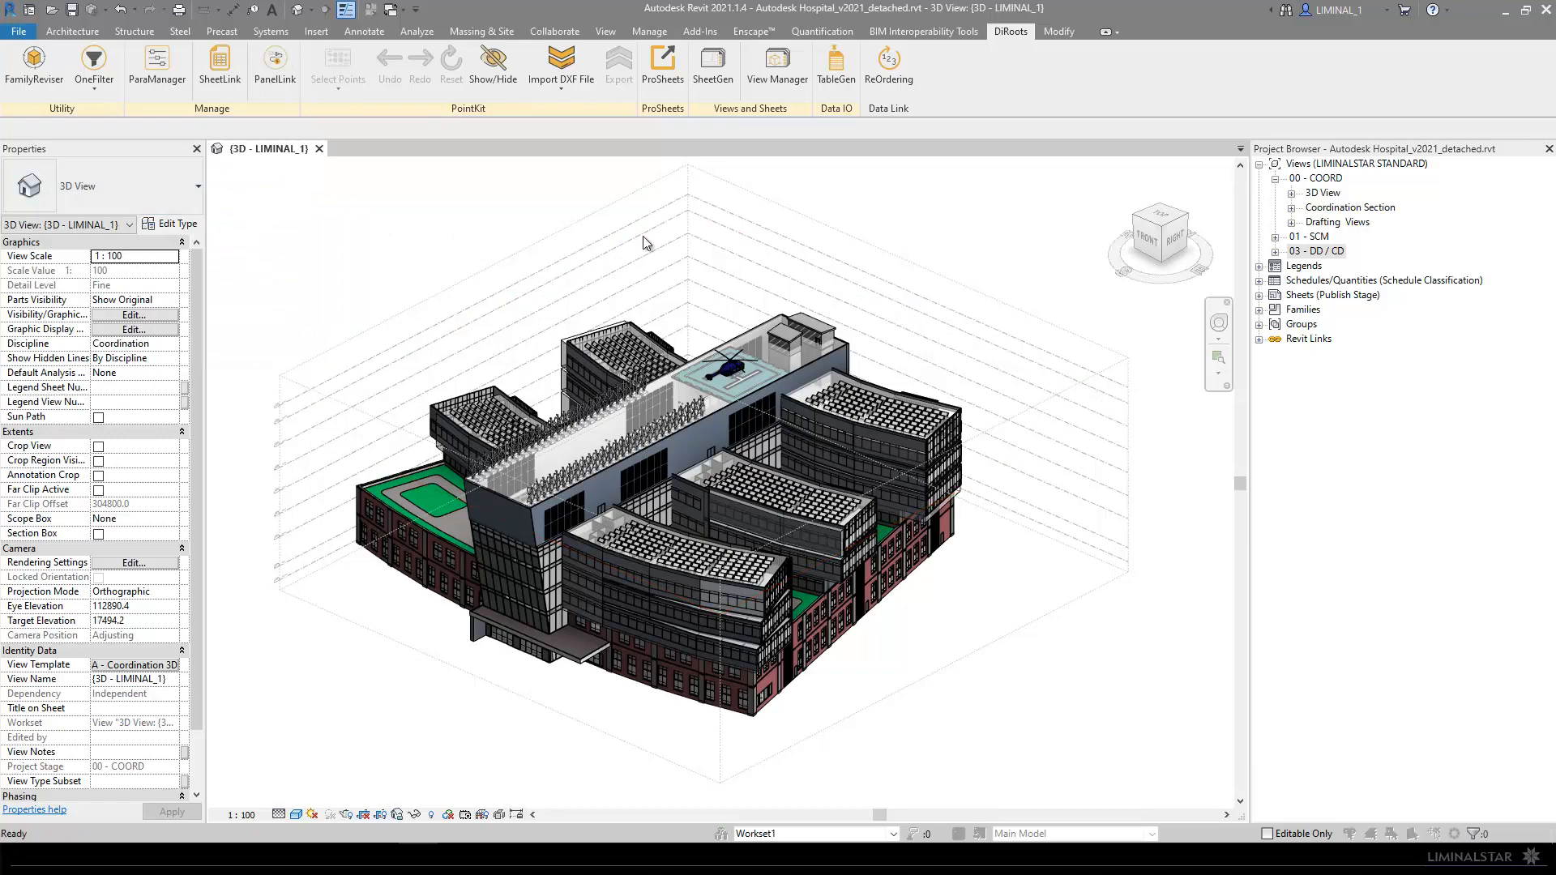
drag(699, 550, 640, 541)
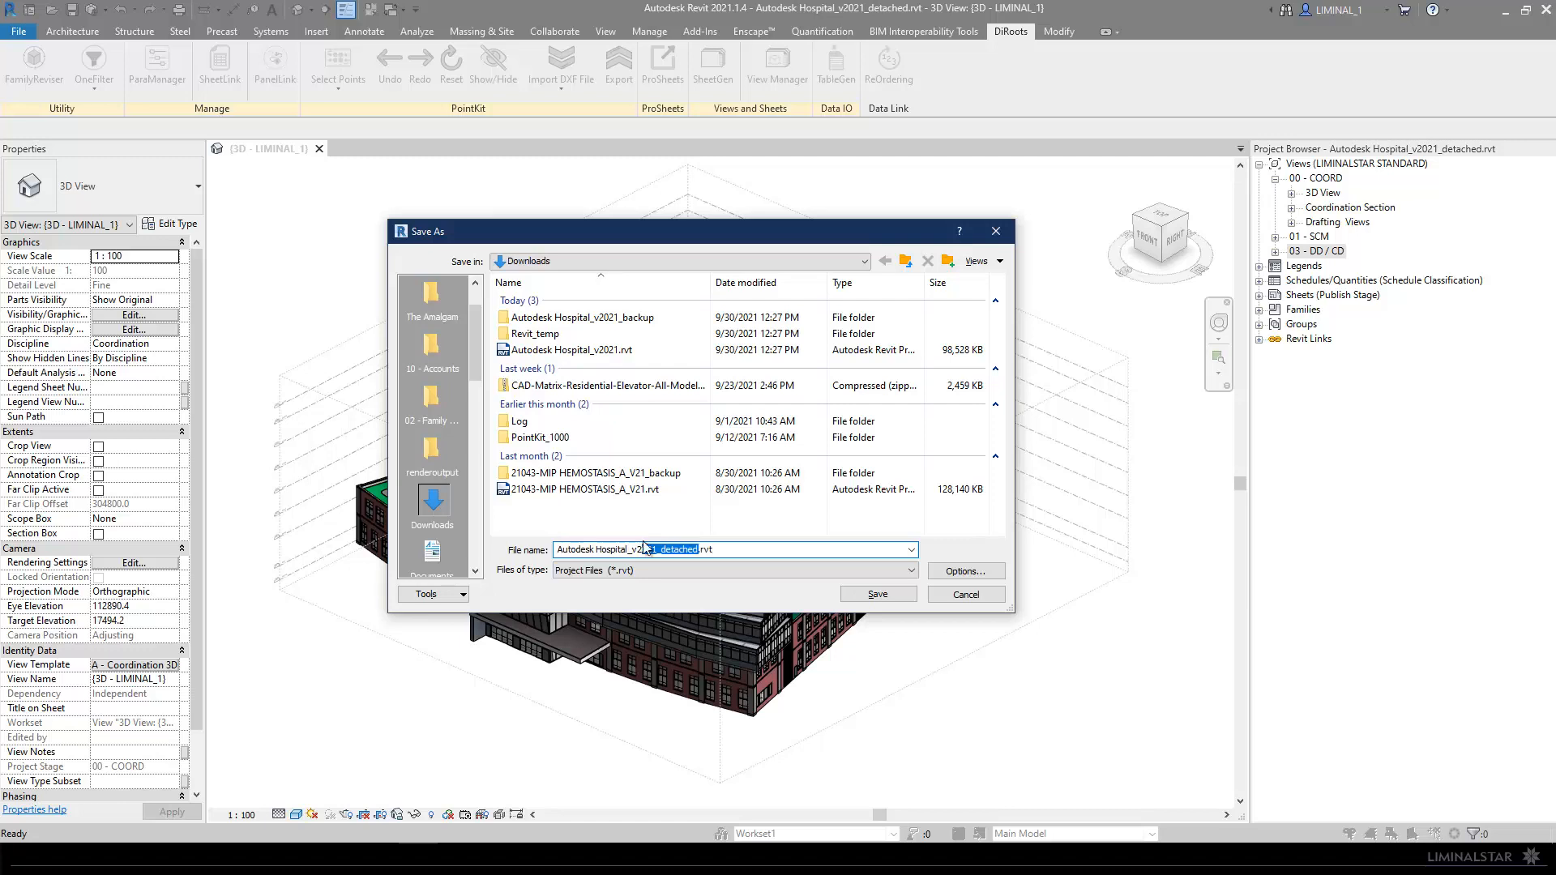
text(21_Workset S)
key(BackSpace)
text(test)
click(885, 594)
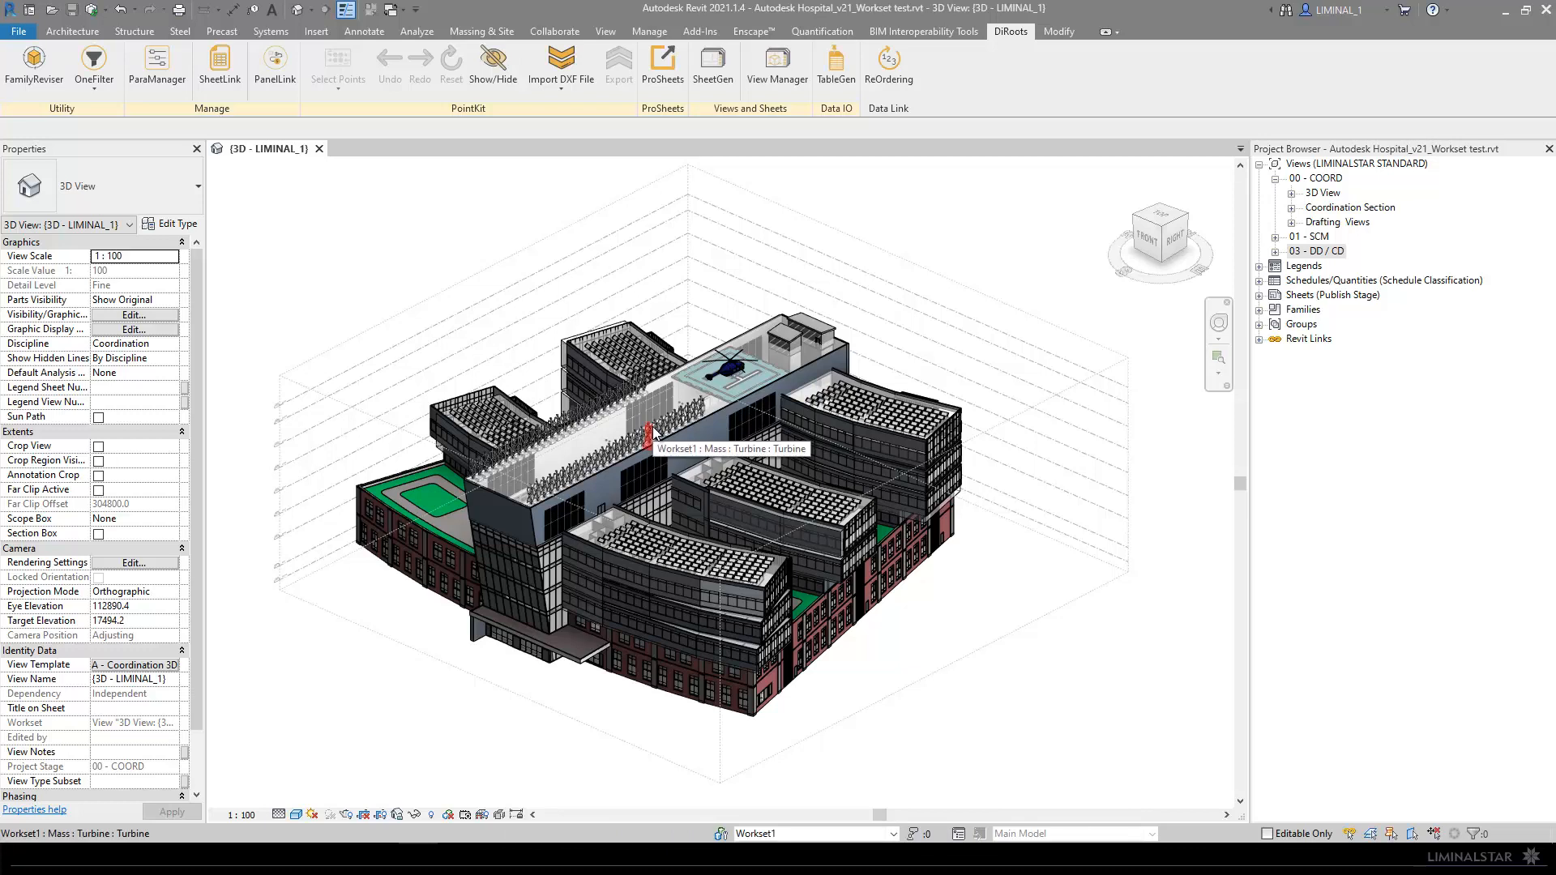
click(295, 10)
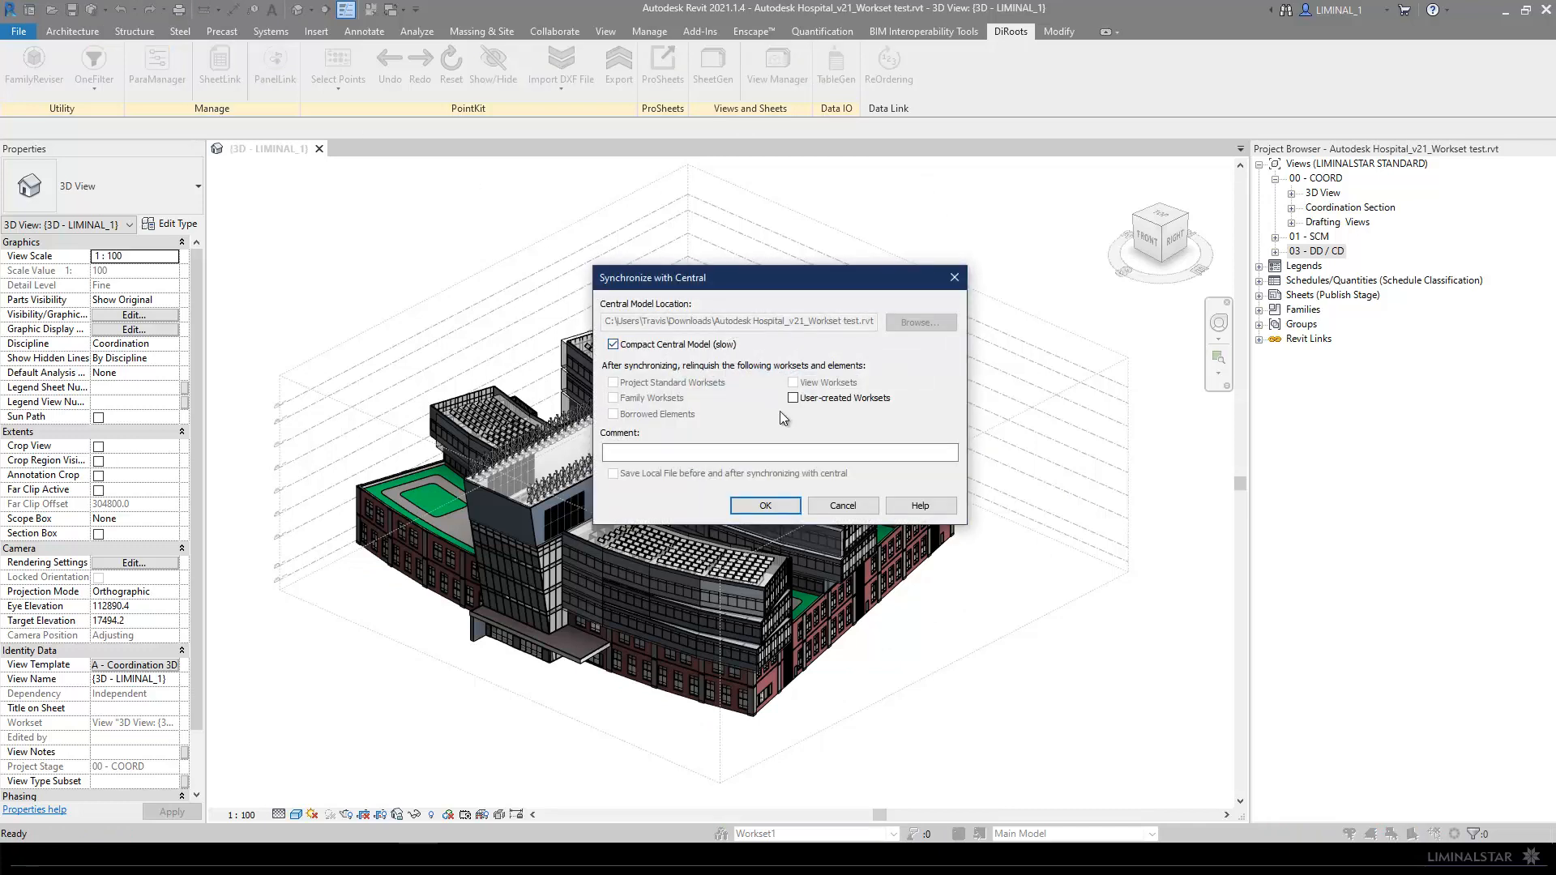
click(776, 506)
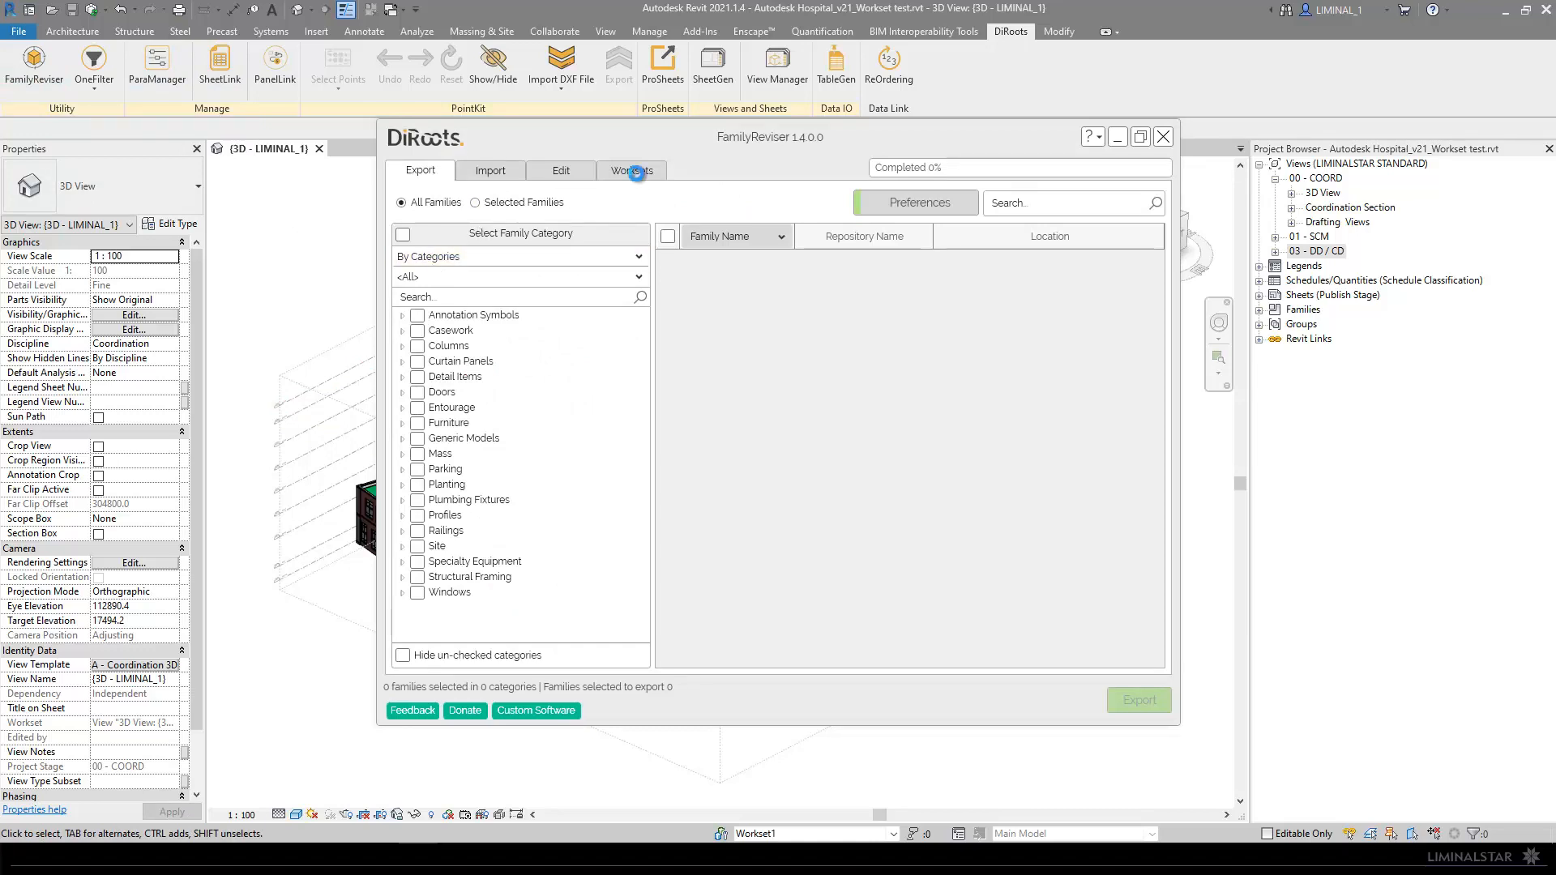
Step: Show FamilyReviser's workset assignments for the whole model and limit the category filter to Walls
click(637, 172)
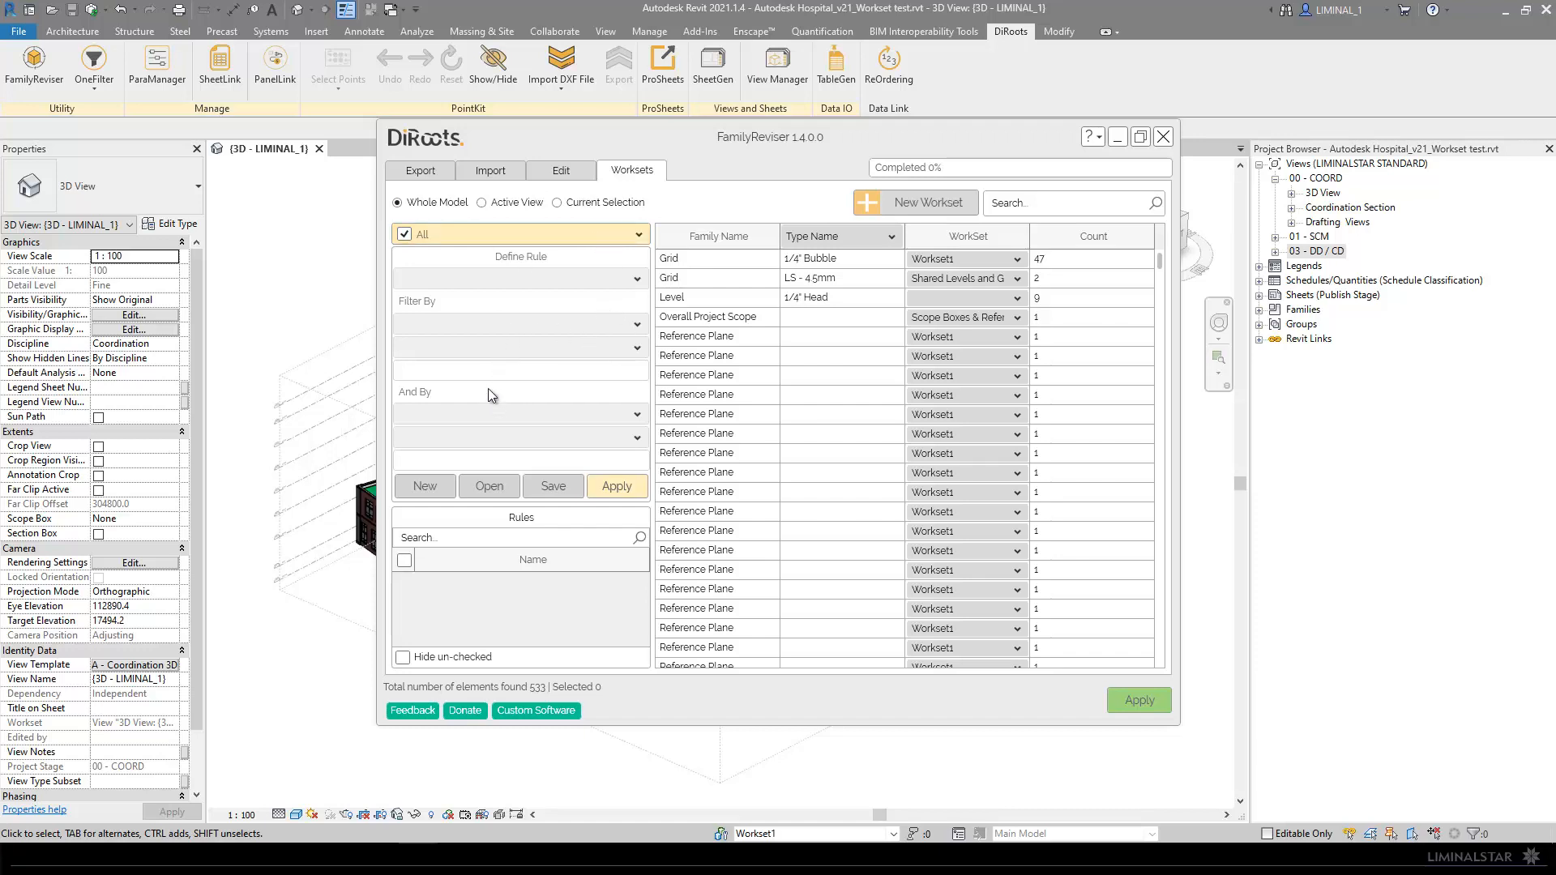
click(426, 239)
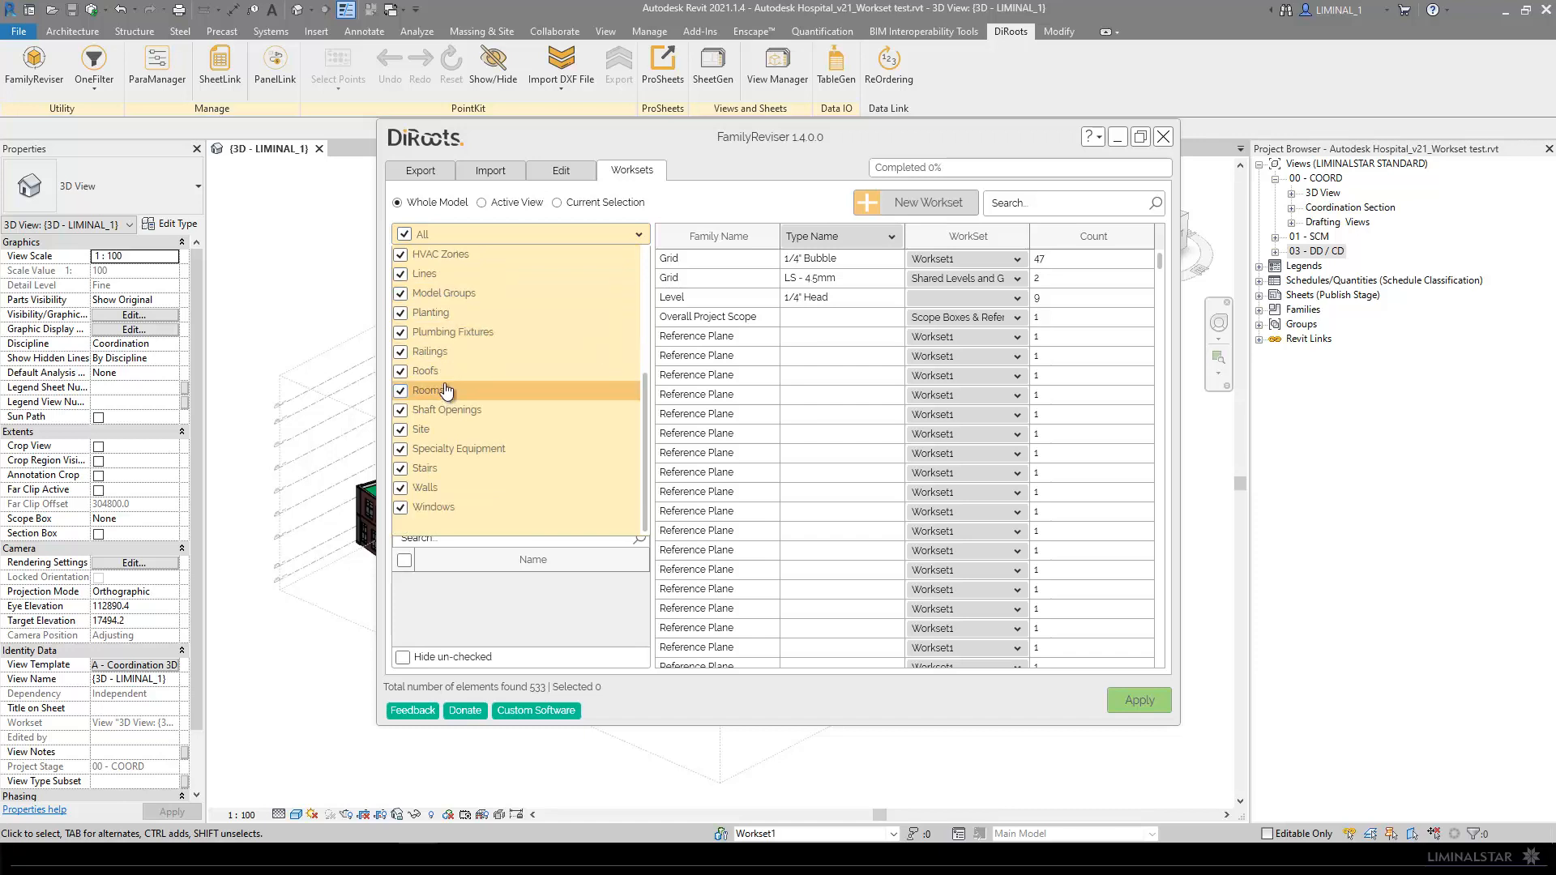
click(431, 231)
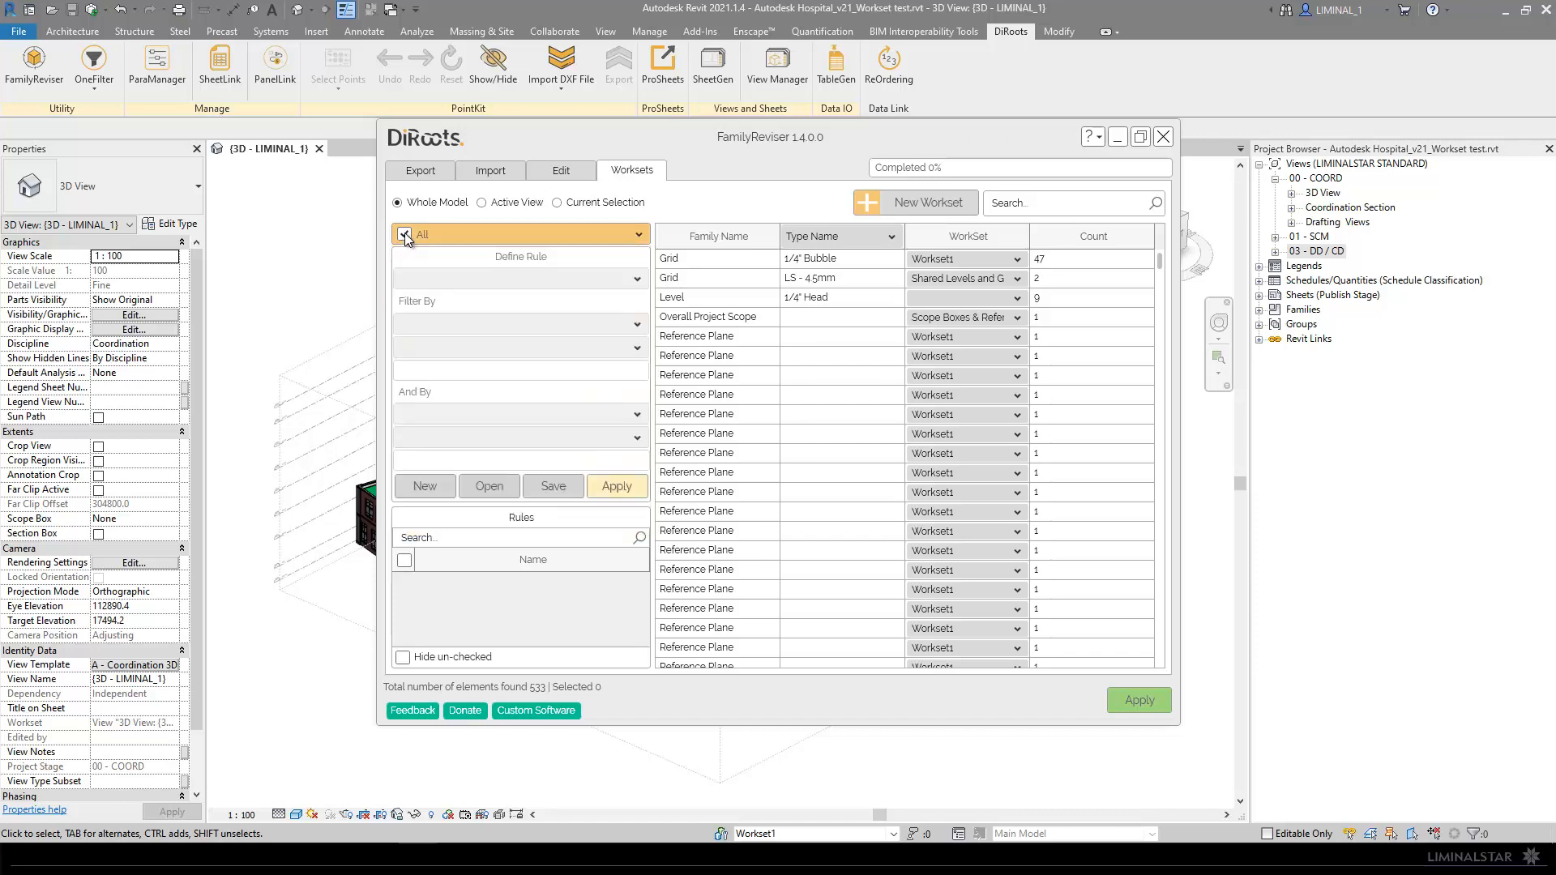
click(405, 232)
click(405, 232)
click(405, 232)
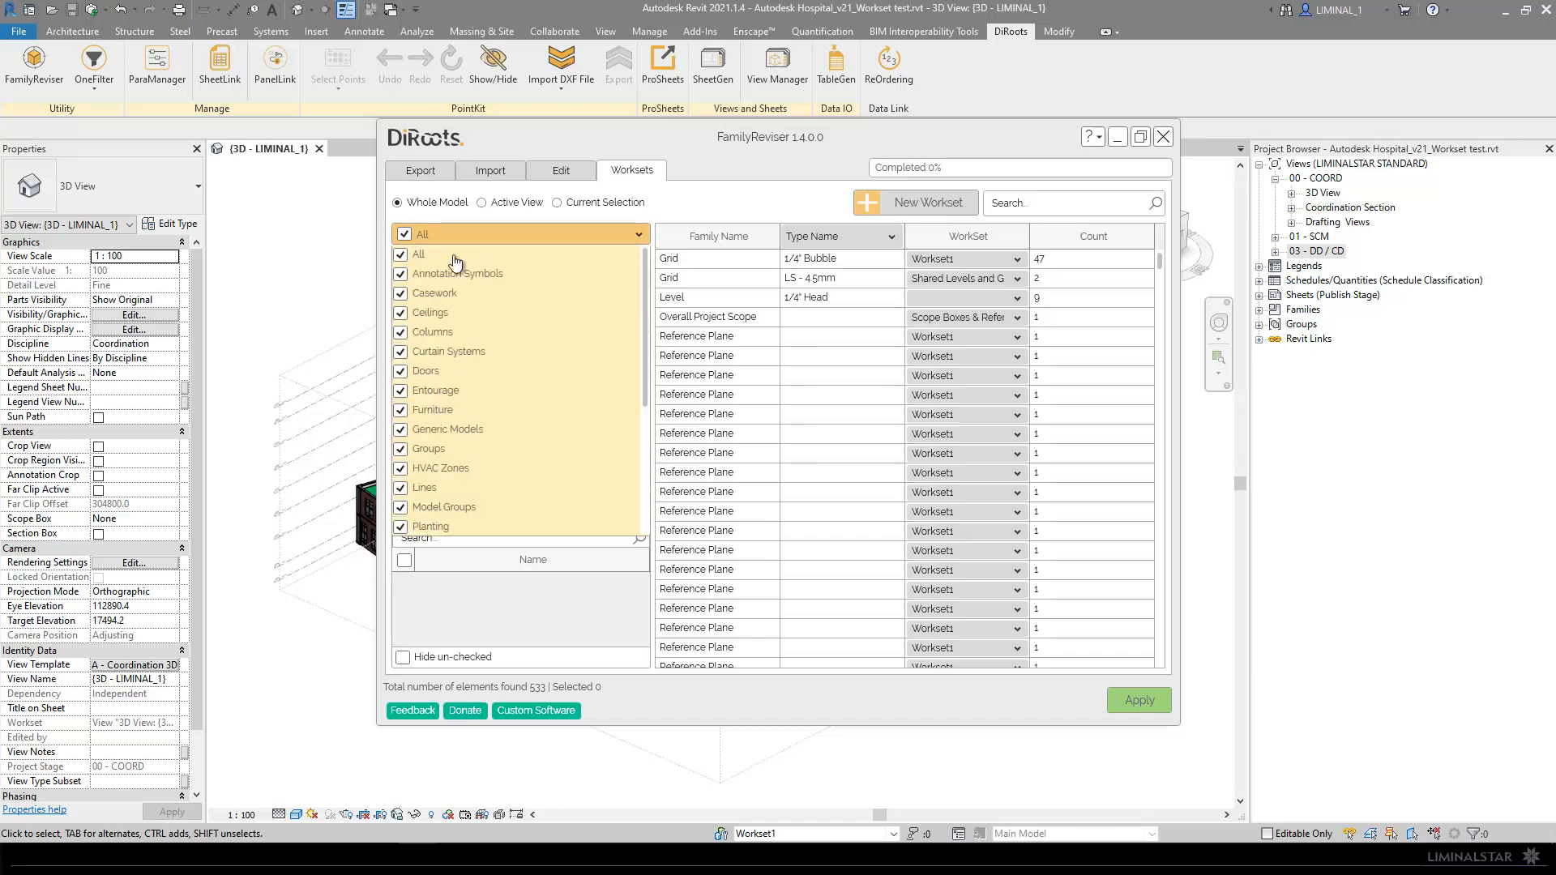
click(400, 255)
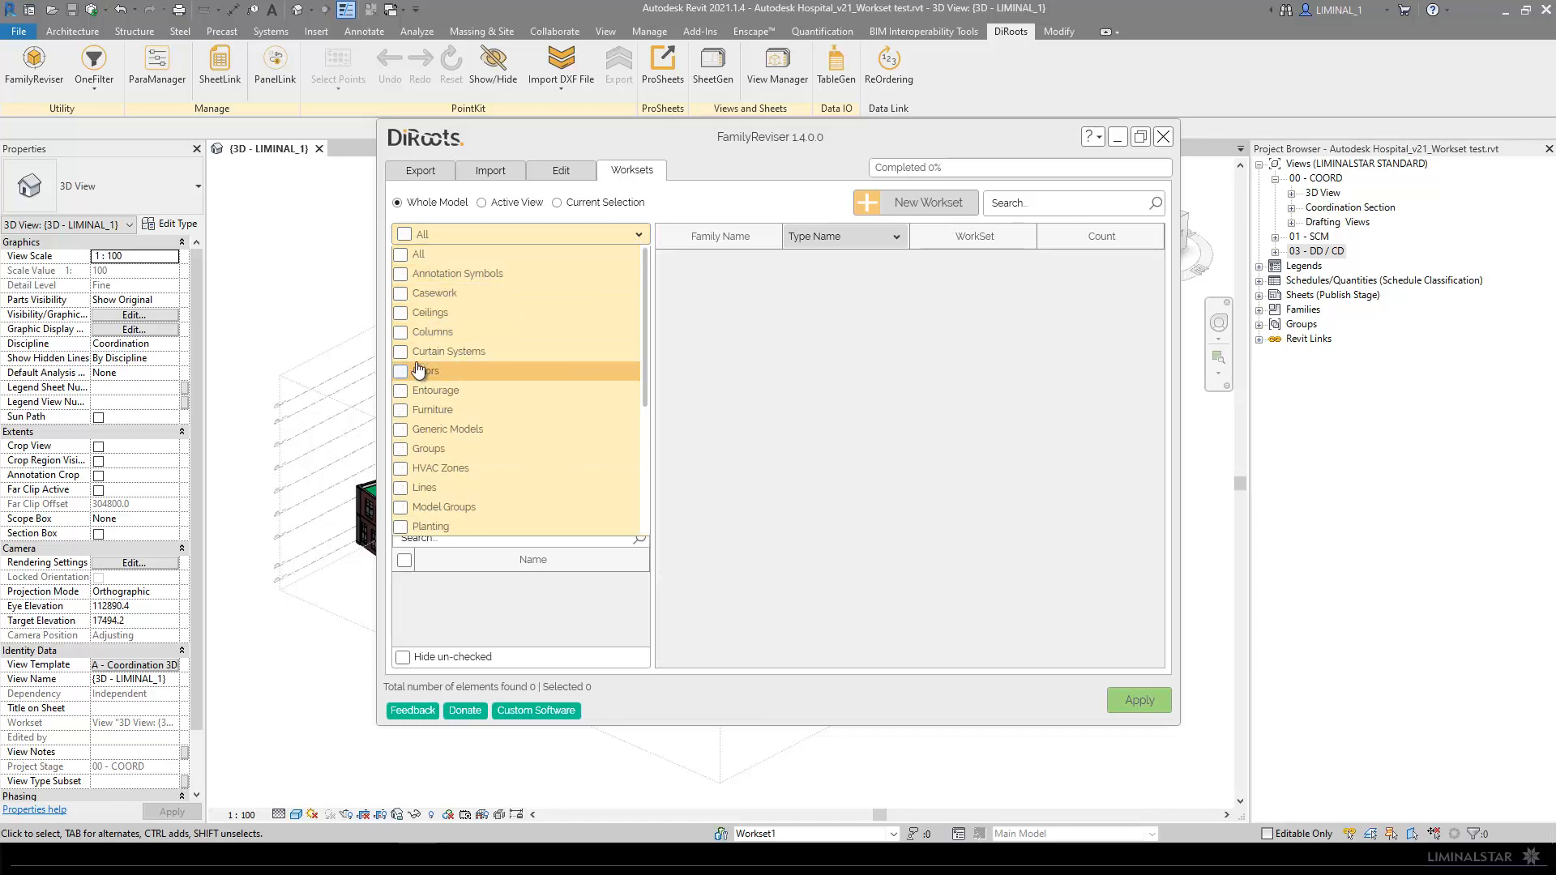
scroll(422, 401, down, 4)
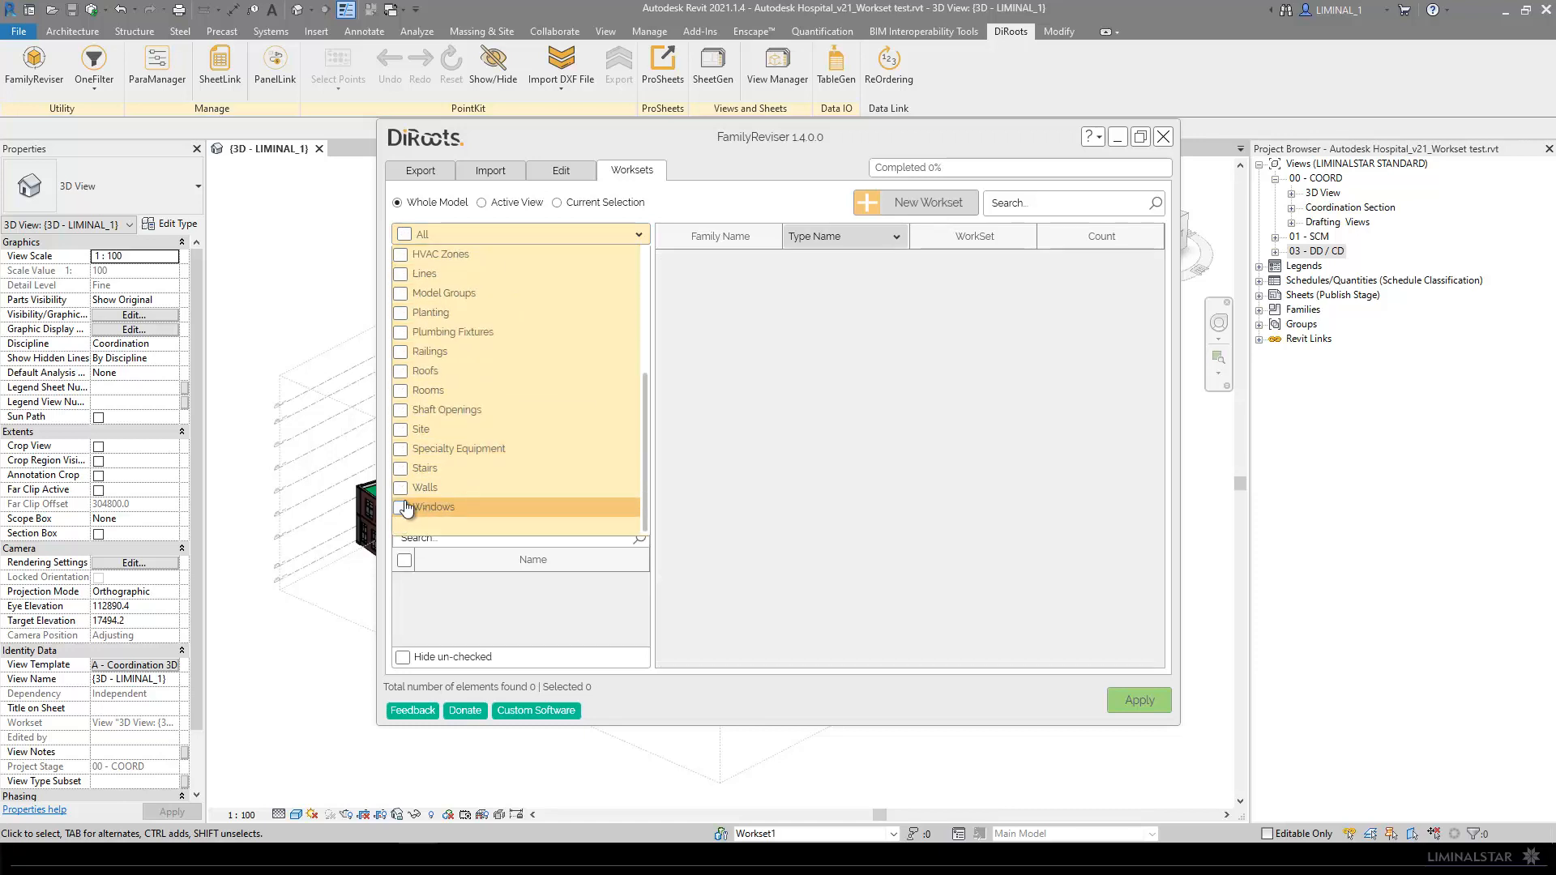
click(400, 488)
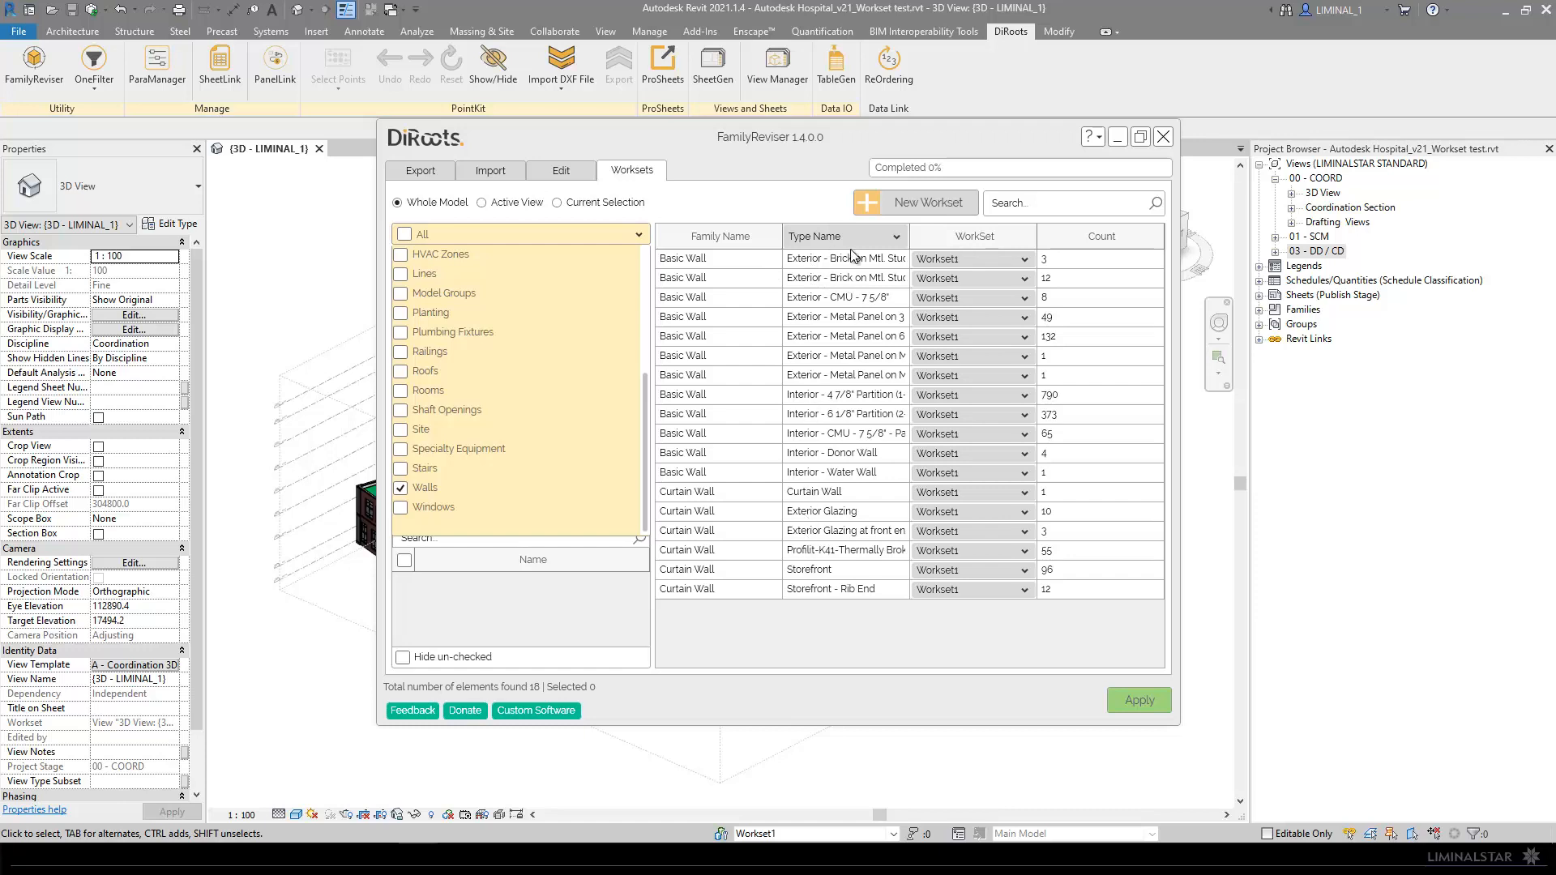
Step: Assign the two Exterior - Brick on Mtl. Stud wall types and the Exterior - CMU - 7 5/8" type to the Building Envelope workset
click(1026, 261)
click(1024, 261)
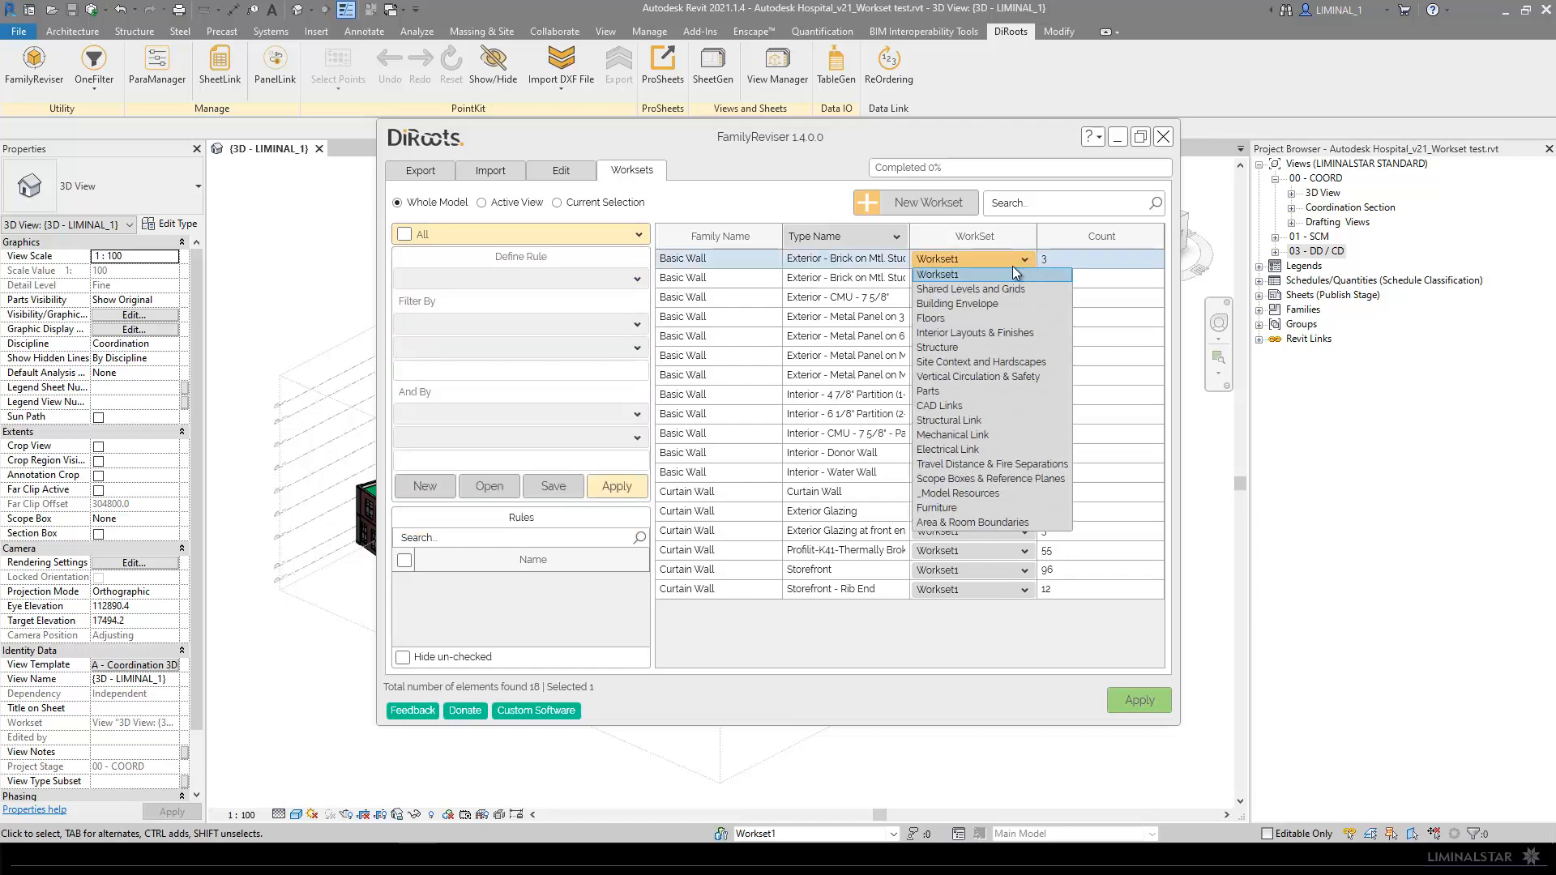
click(960, 301)
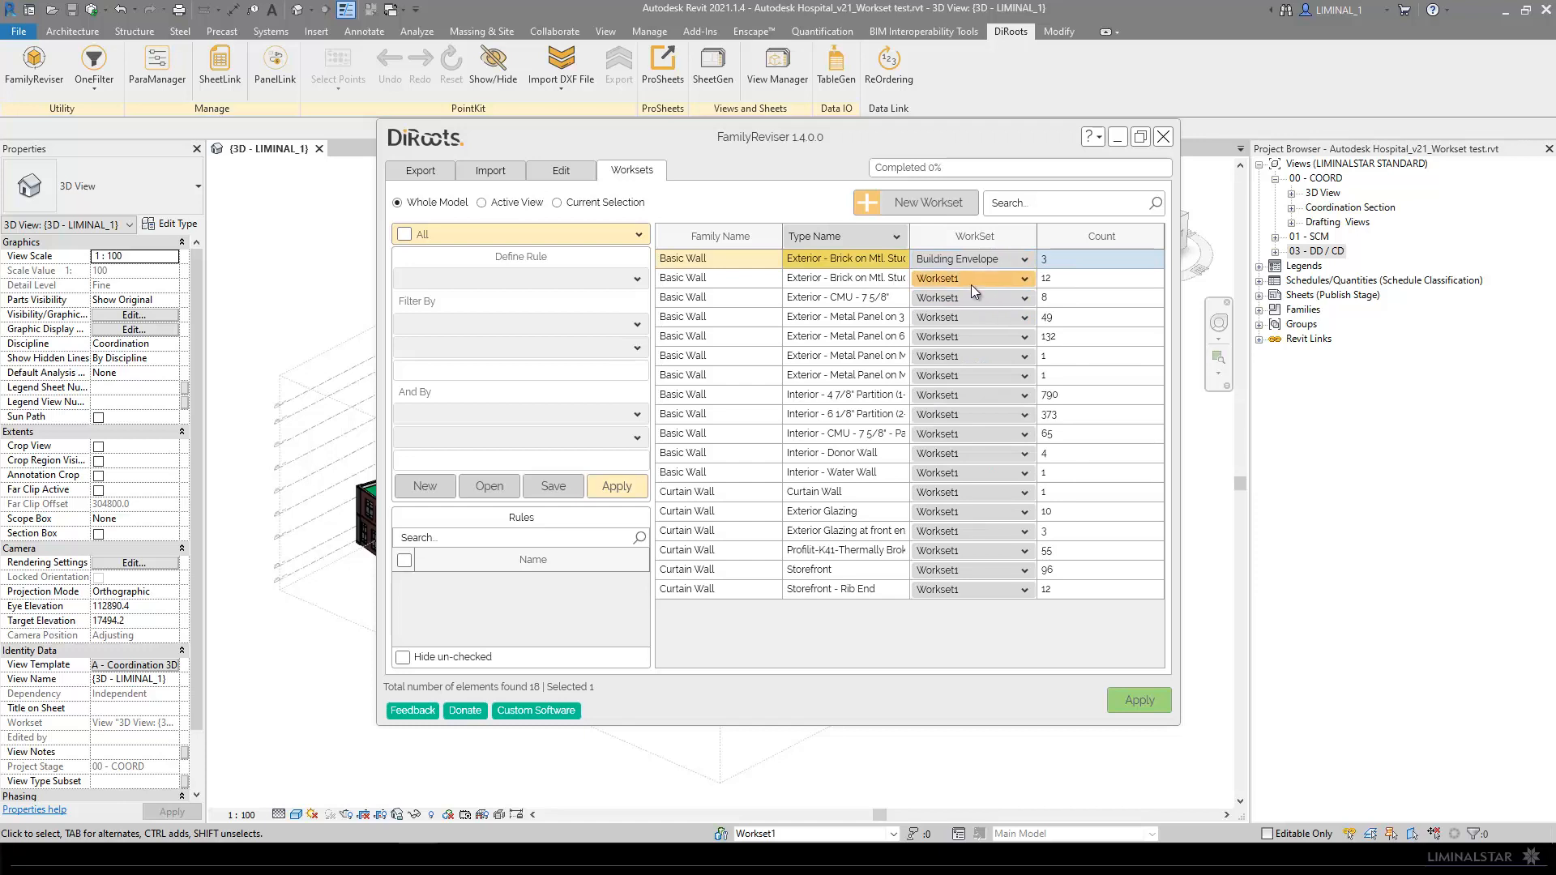
click(1022, 280)
click(956, 322)
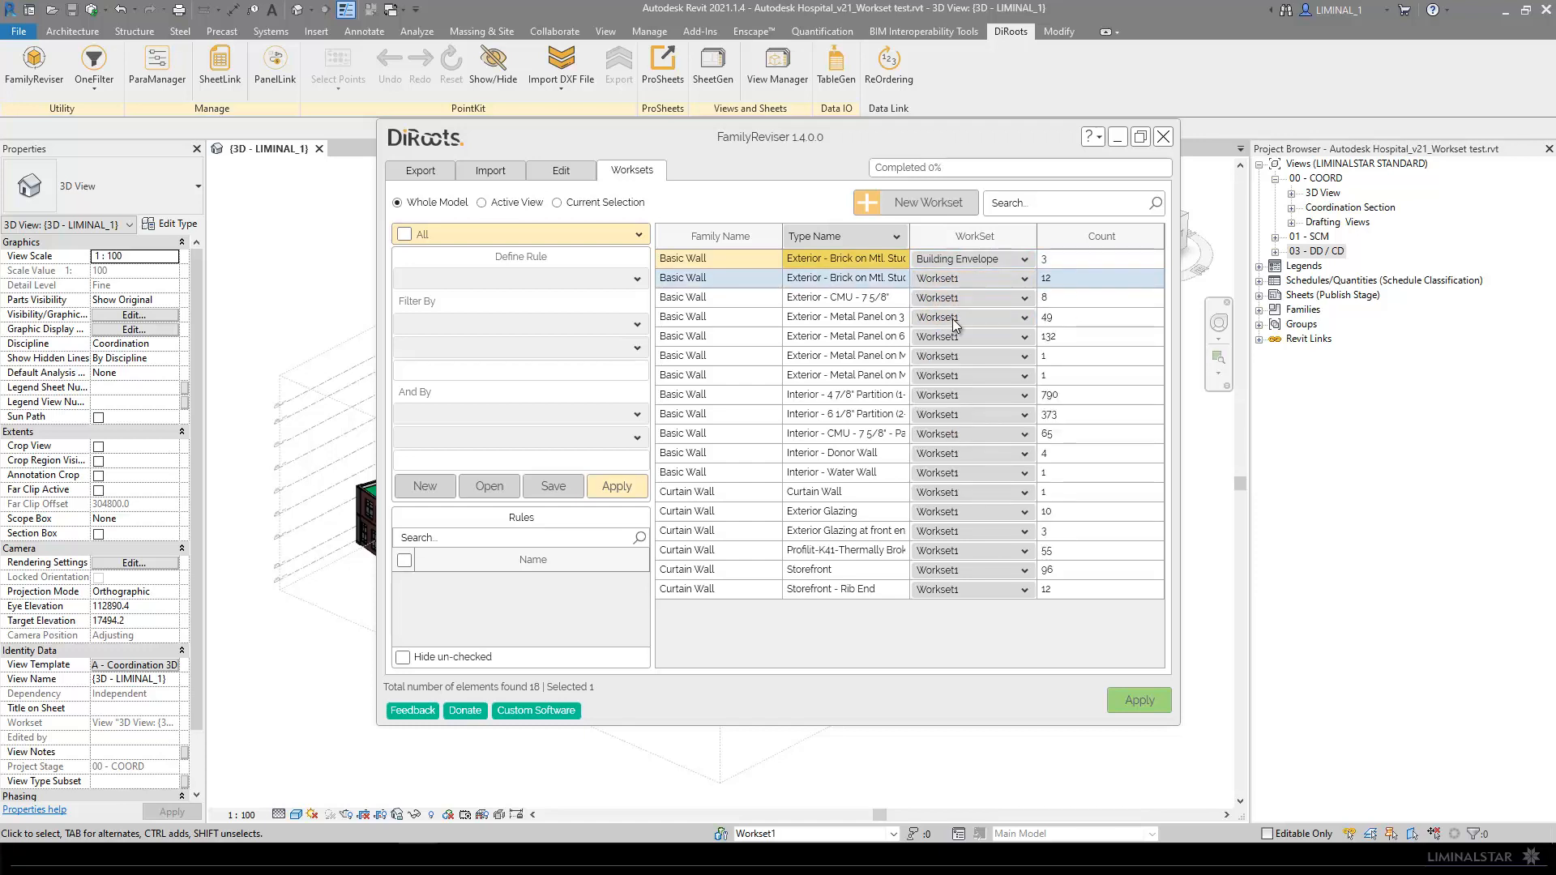
click(990, 298)
click(961, 343)
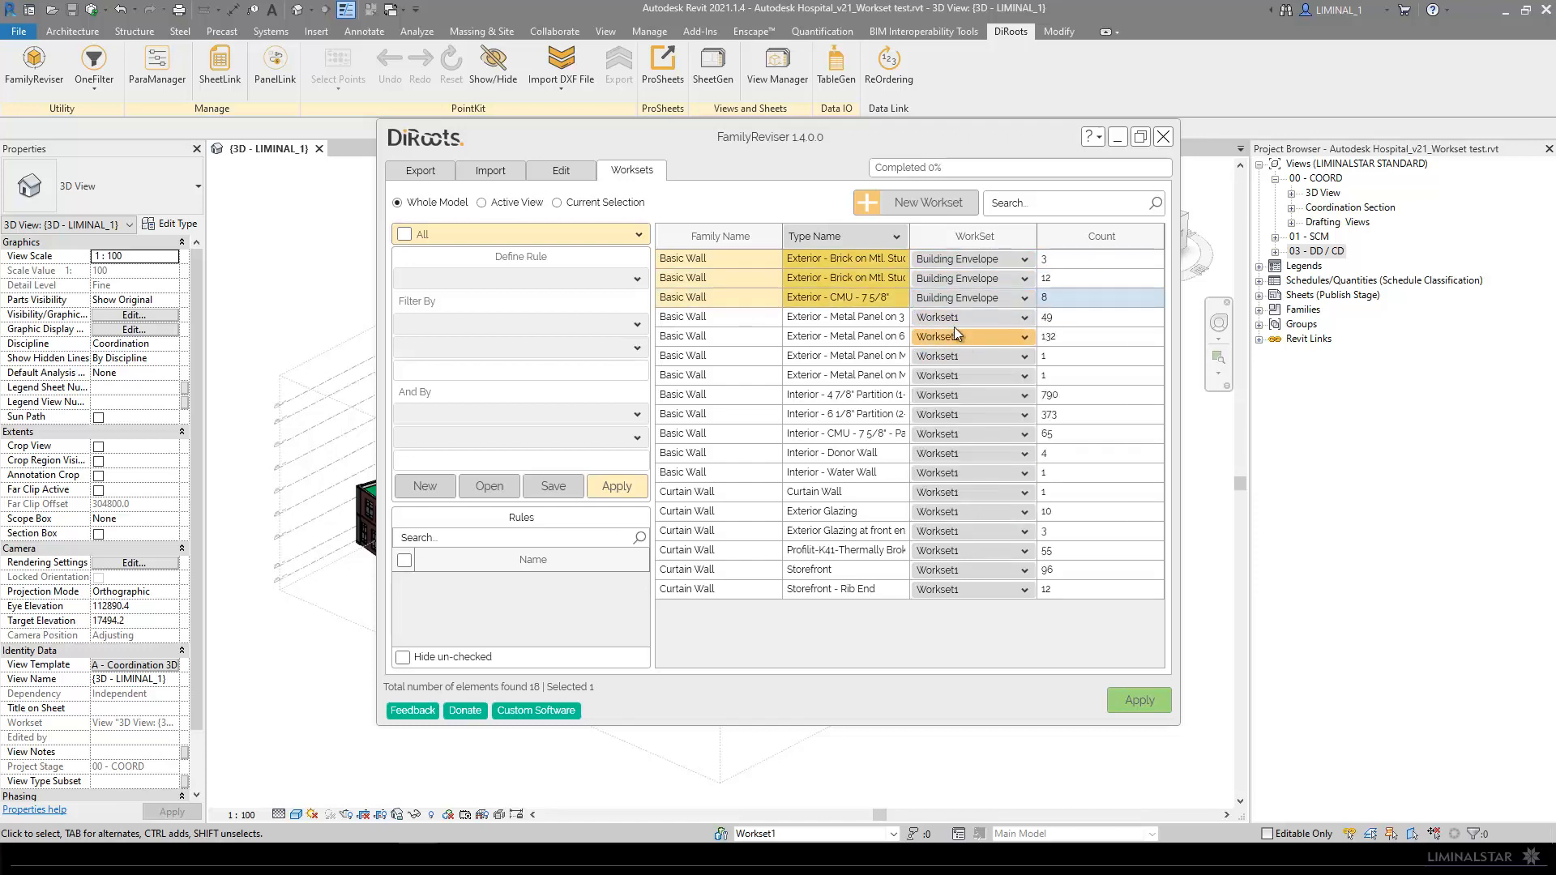
Step: Assign the four Exterior - Metal Panel basic wall types to the Building Envelope workset
click(966, 318)
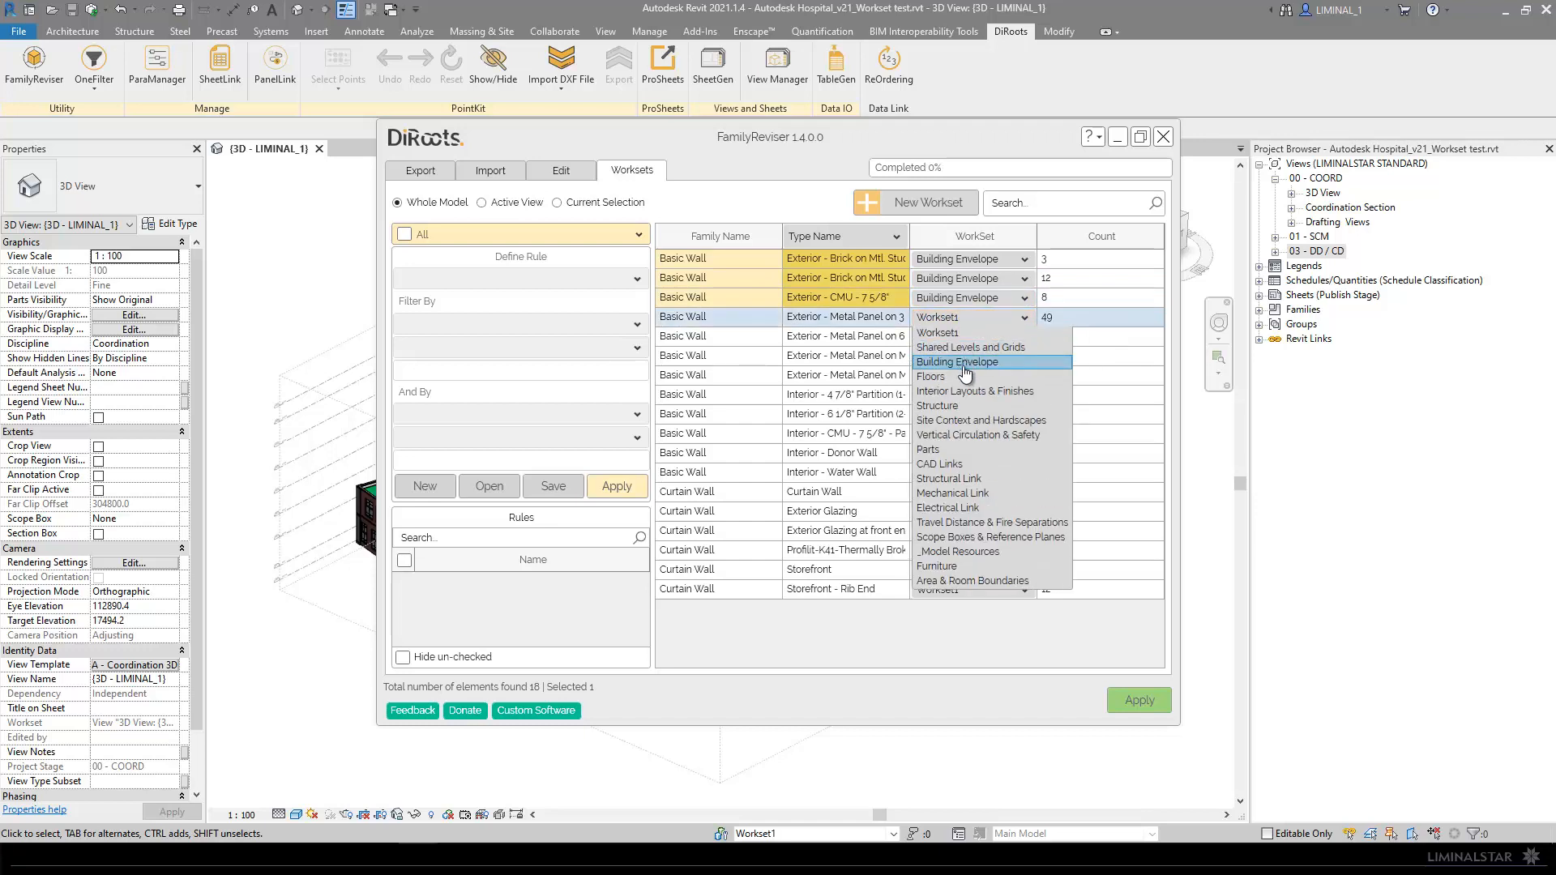
click(963, 363)
click(983, 337)
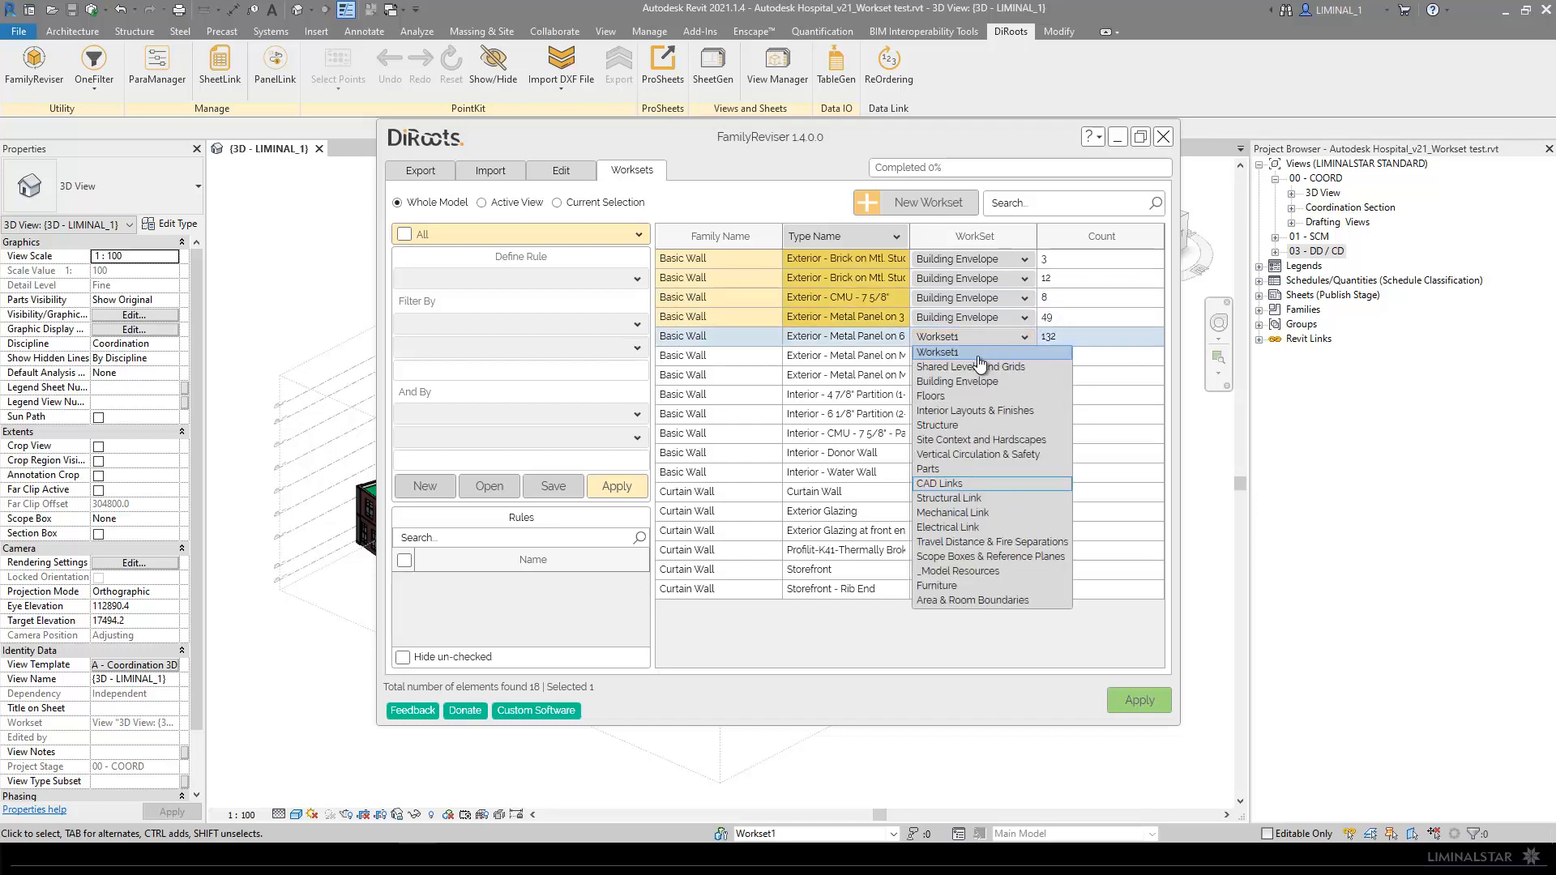
click(976, 380)
click(959, 358)
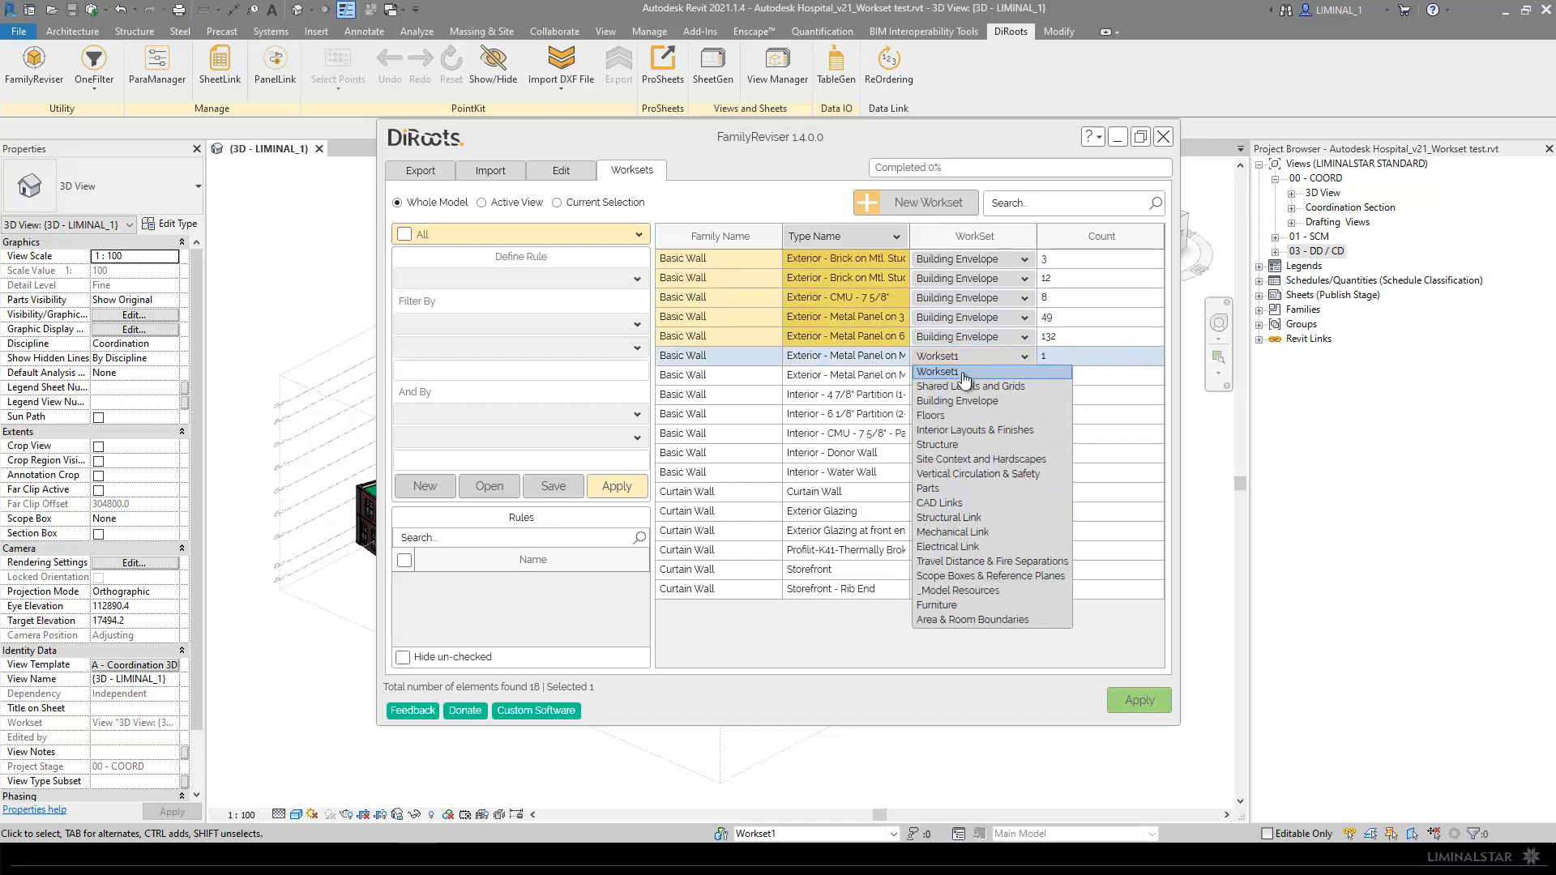
click(950, 396)
click(963, 380)
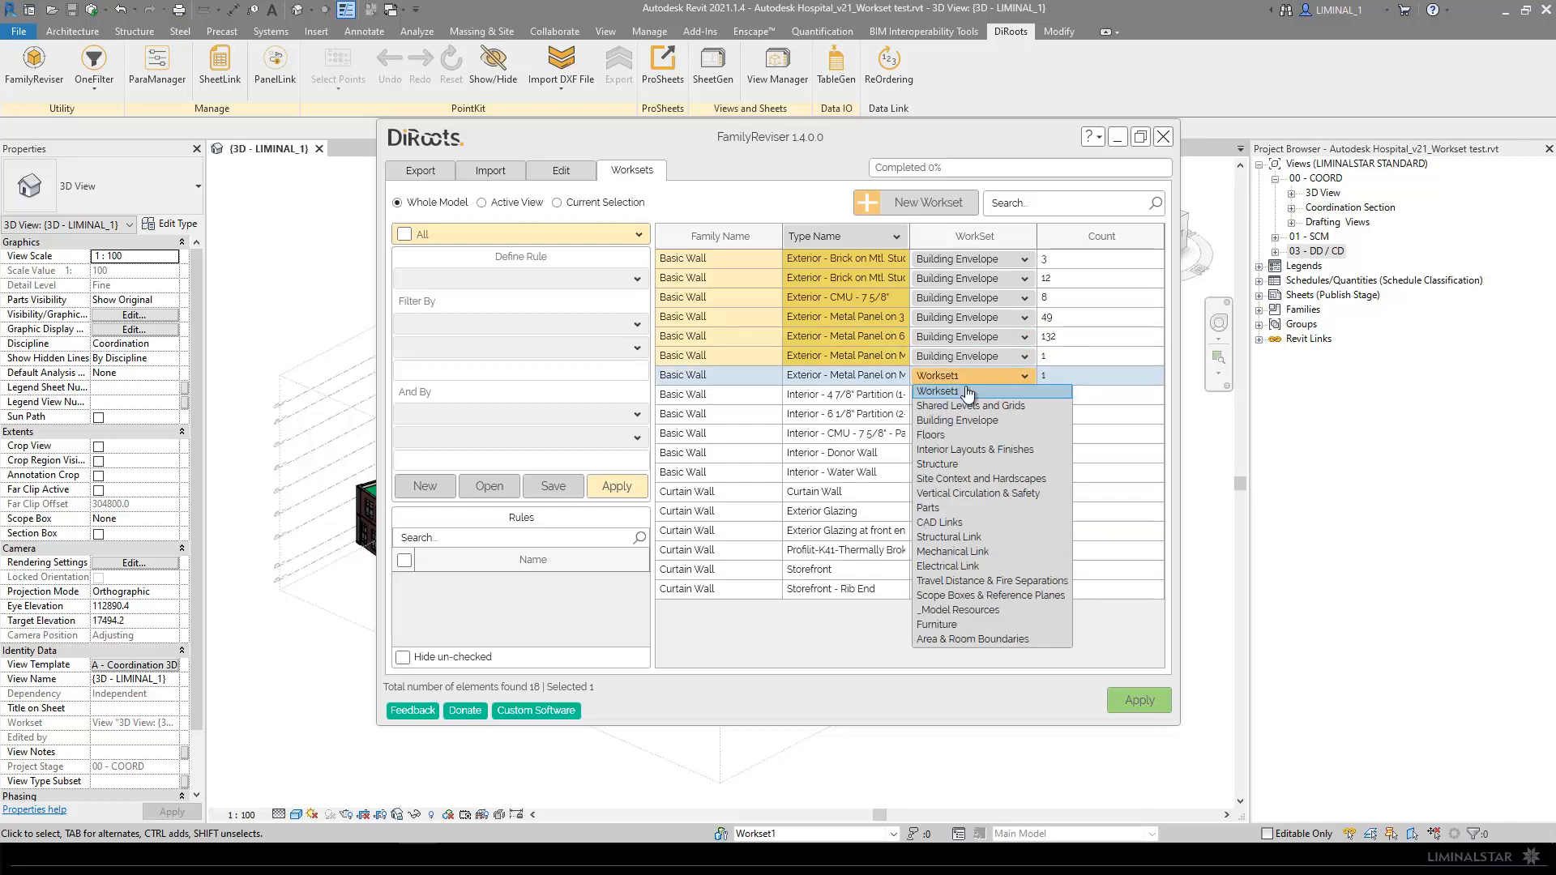
click(965, 415)
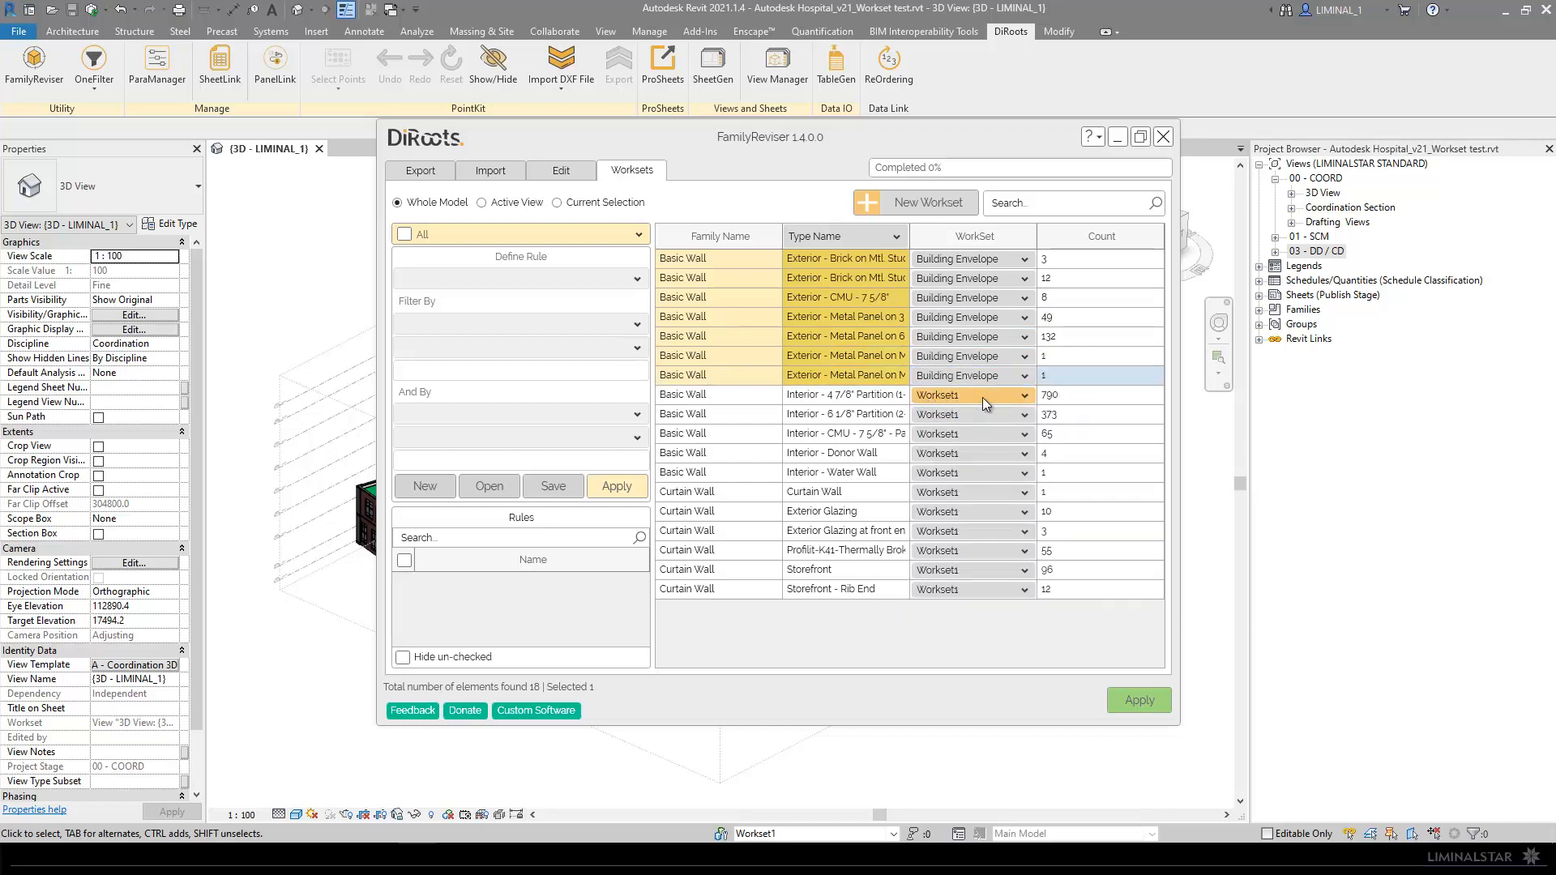
Step: Assign the Interior 4 7/8" Partition, 6 1/8" Partition and CMU - 7 5/8" wall types to the Interior Layouts & Finishes workset
click(982, 396)
click(969, 464)
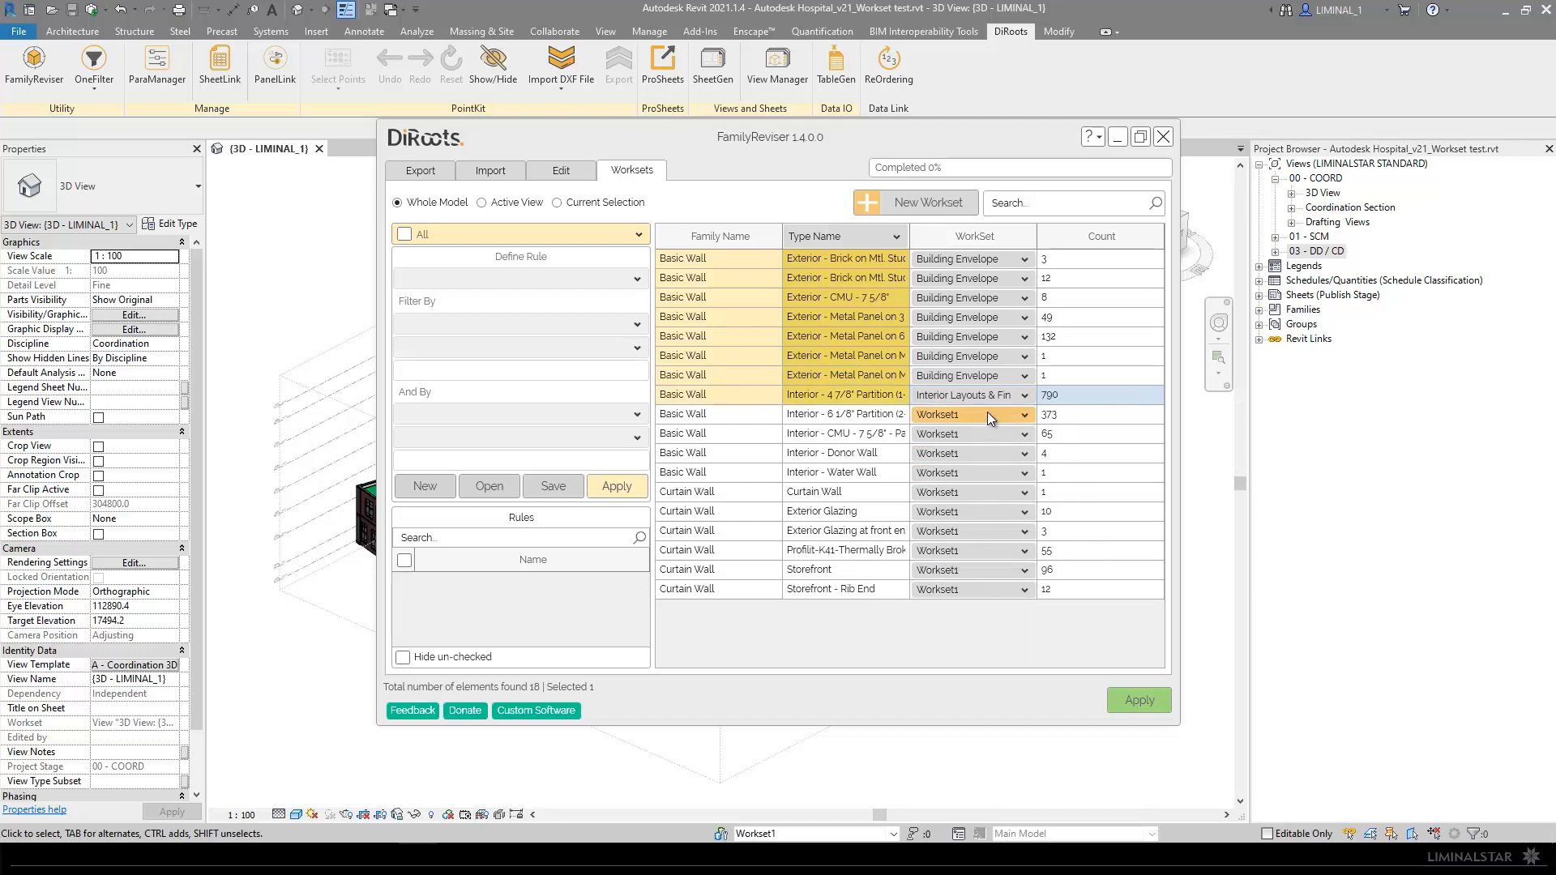
click(987, 413)
click(973, 484)
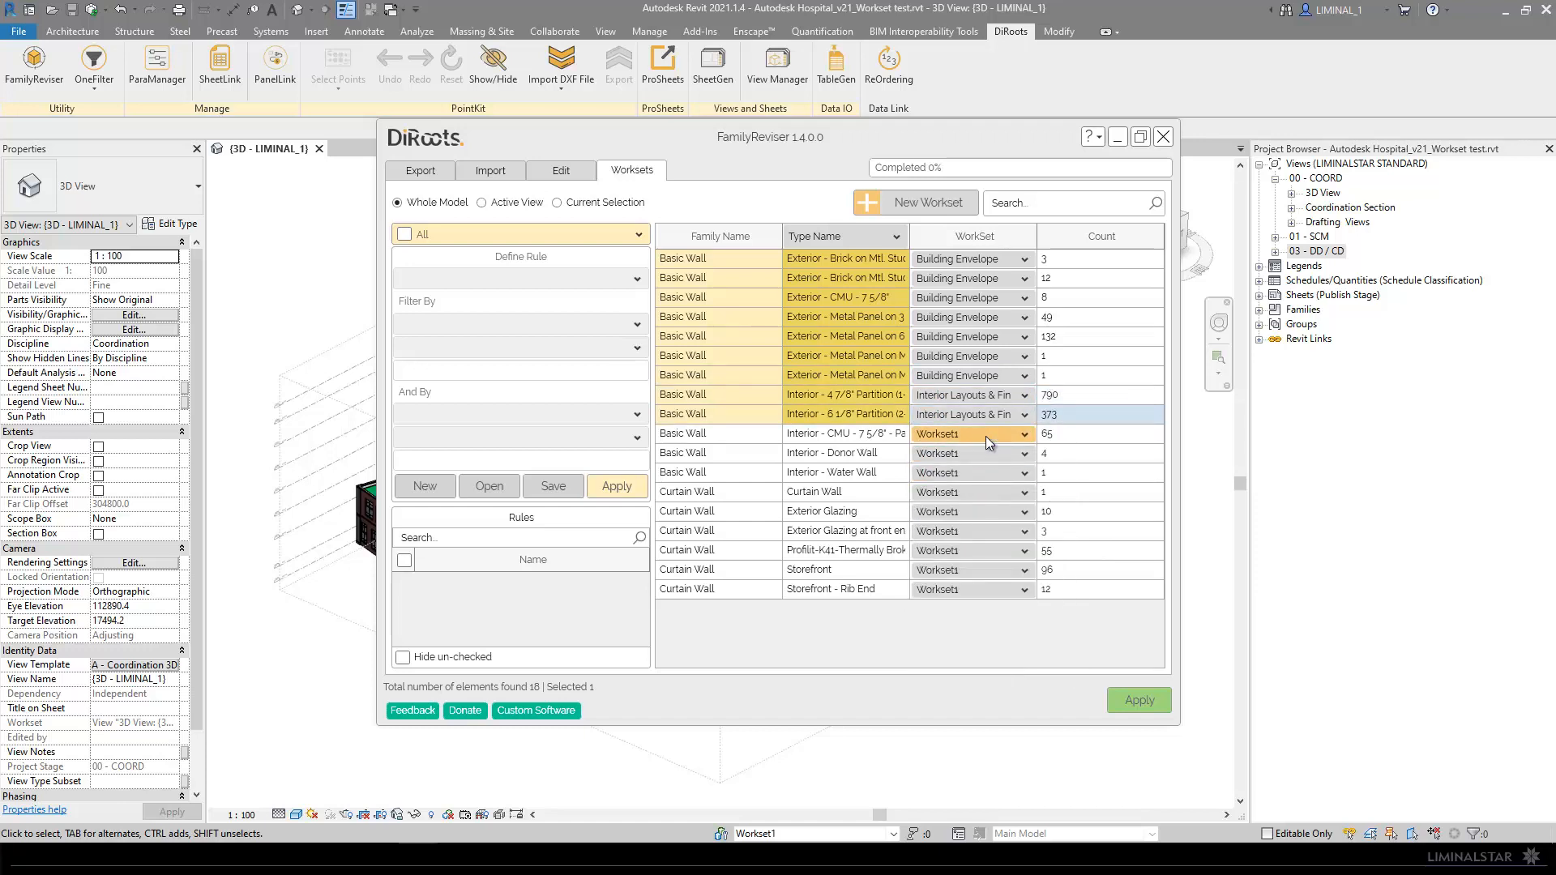
click(986, 436)
click(981, 504)
Step: Assign the Interior - Donor Wall and Interior - Water Wall types to the Interior Layouts & Finishes workset
click(986, 452)
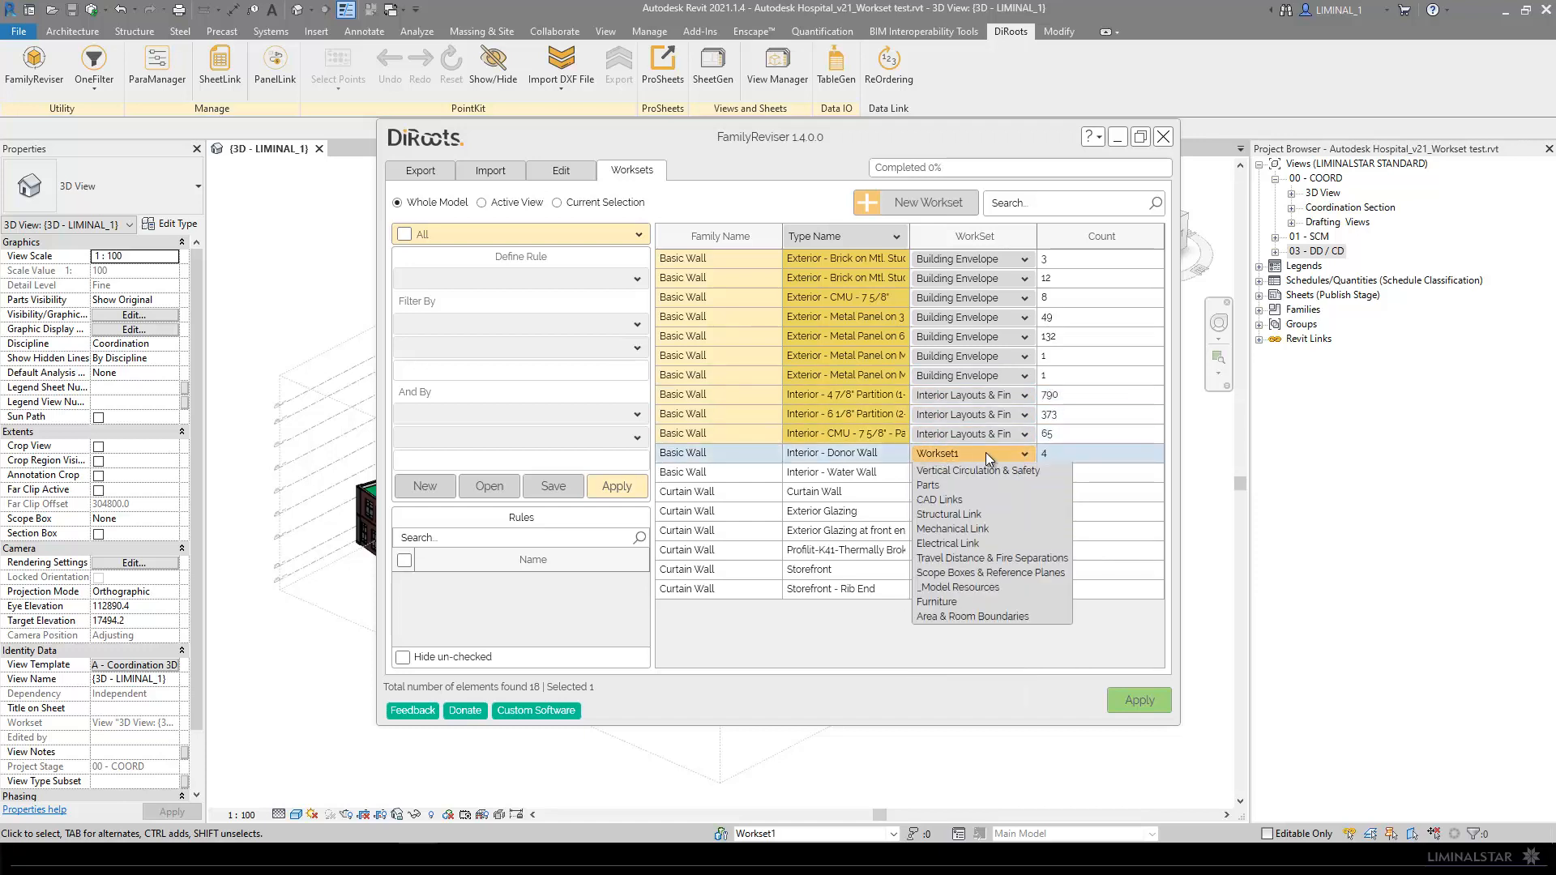
click(987, 528)
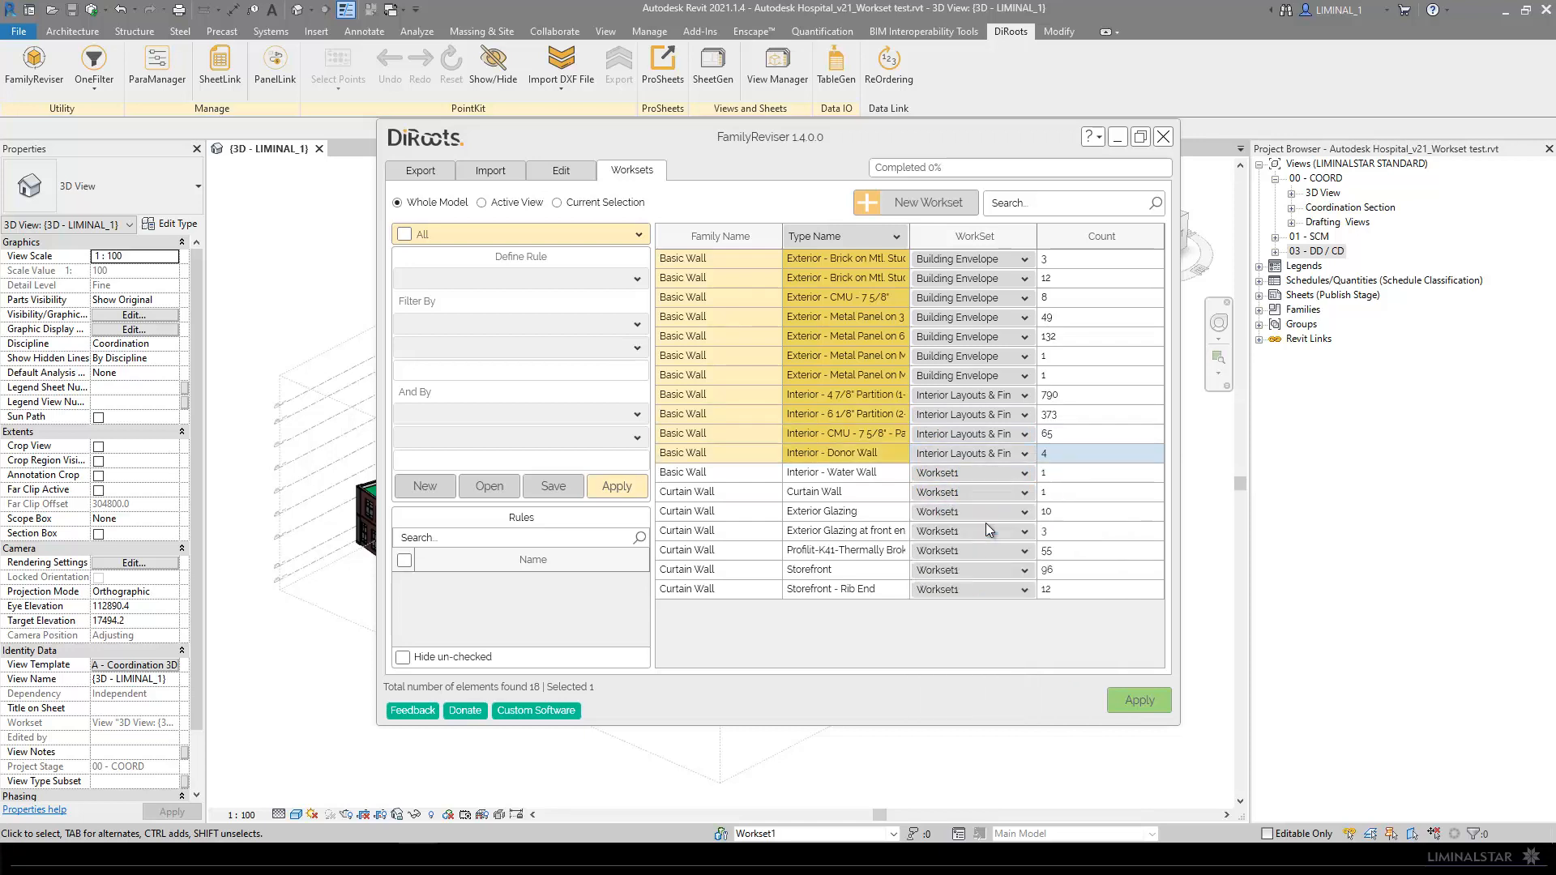
click(965, 476)
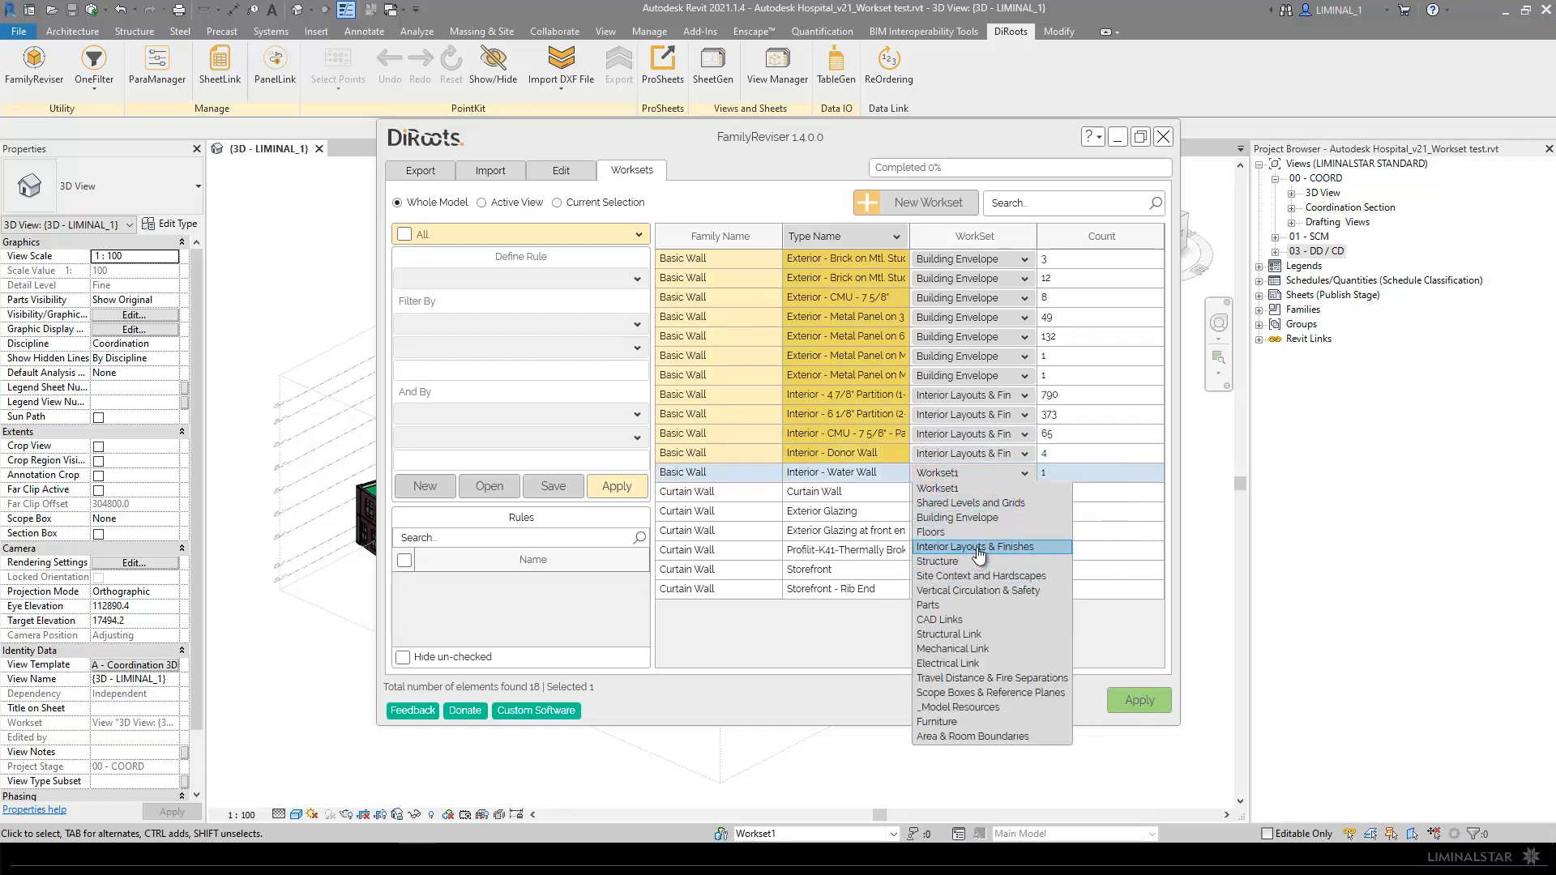
click(977, 546)
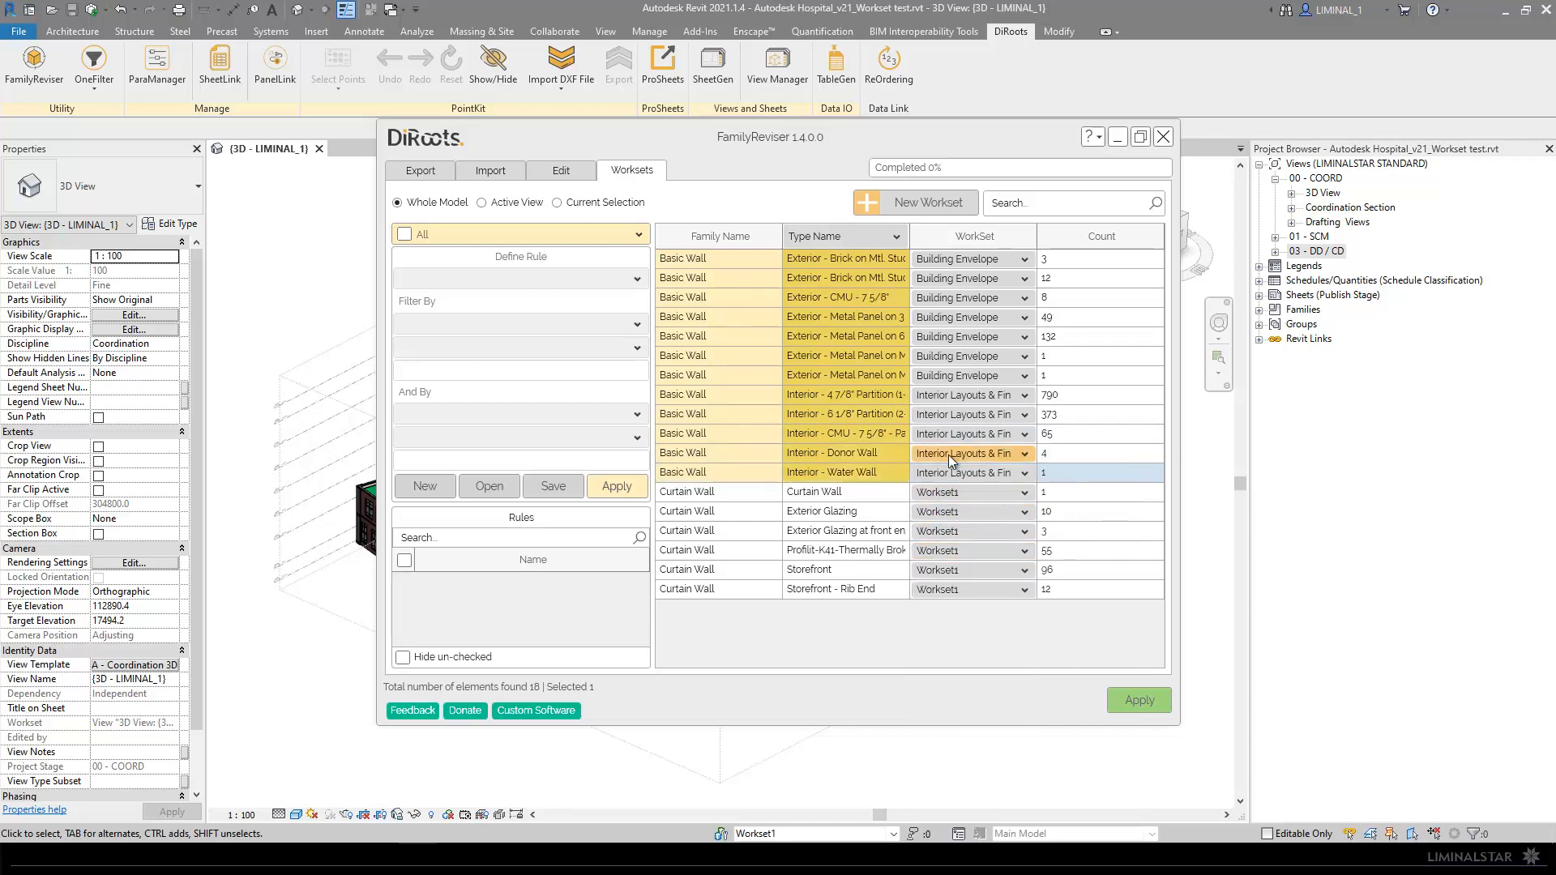
Step: Assign both Exterior Glazing curtain wall types and the Profilit-K41 type to the Building Envelope workset
click(980, 505)
click(979, 511)
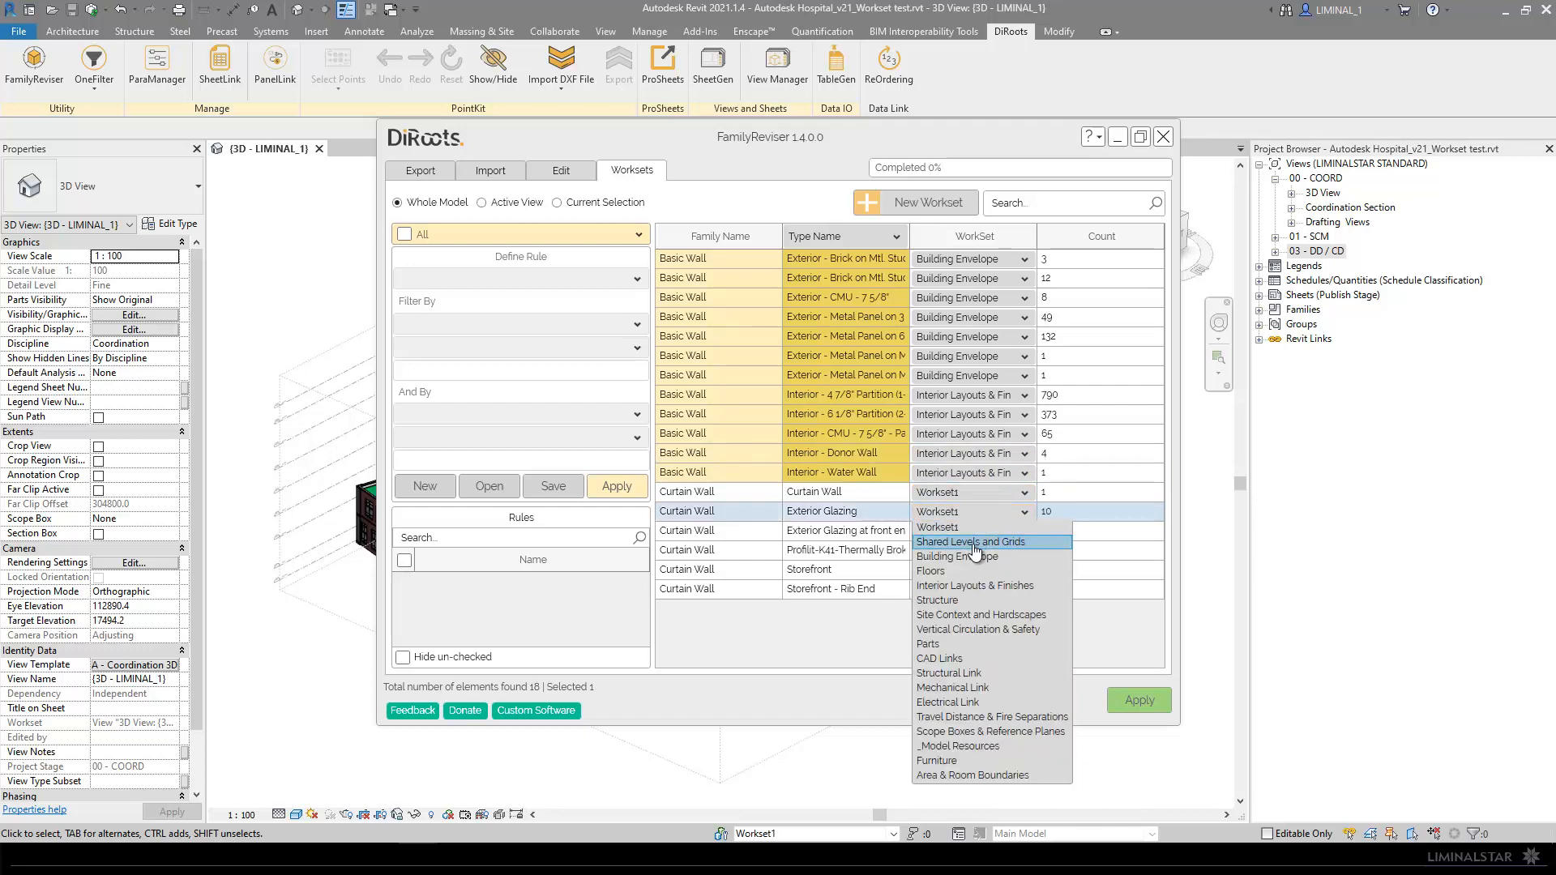
click(976, 556)
click(980, 530)
click(980, 530)
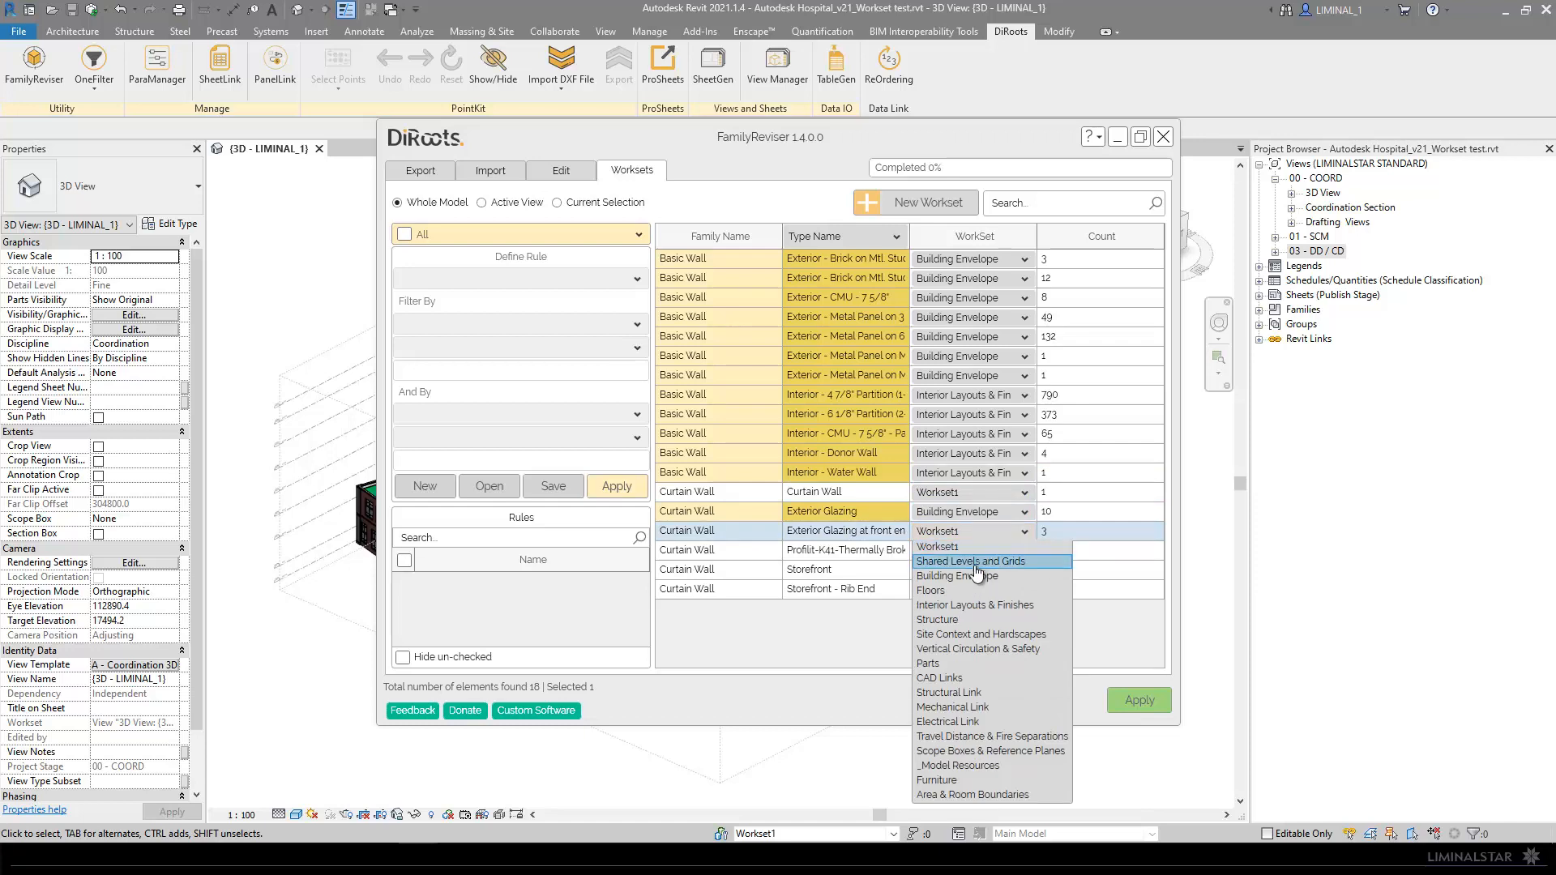
click(977, 574)
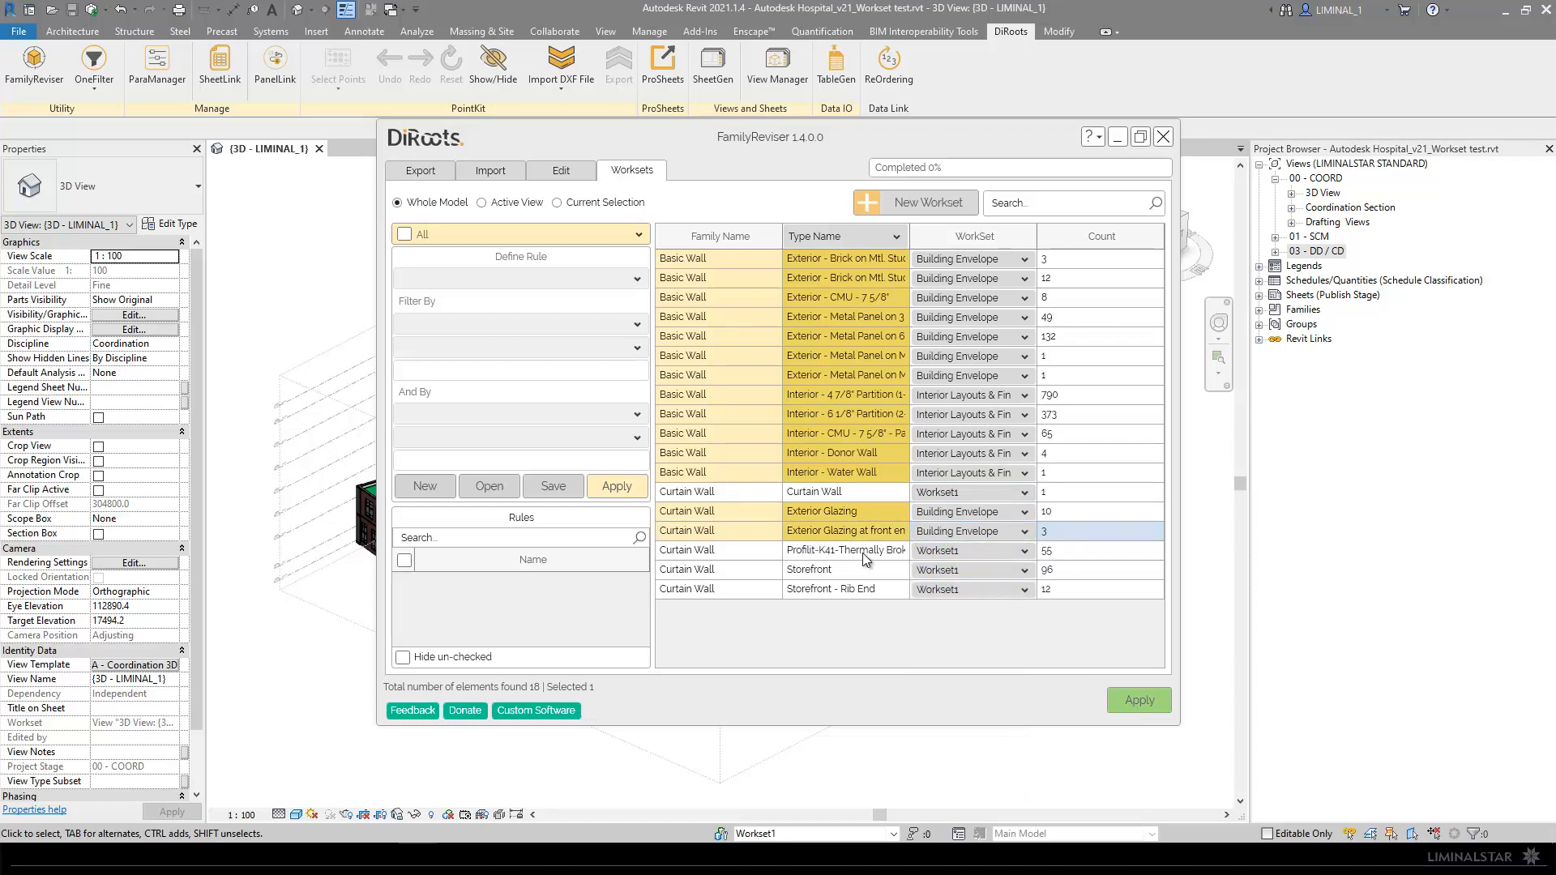
click(946, 551)
click(946, 551)
click(944, 594)
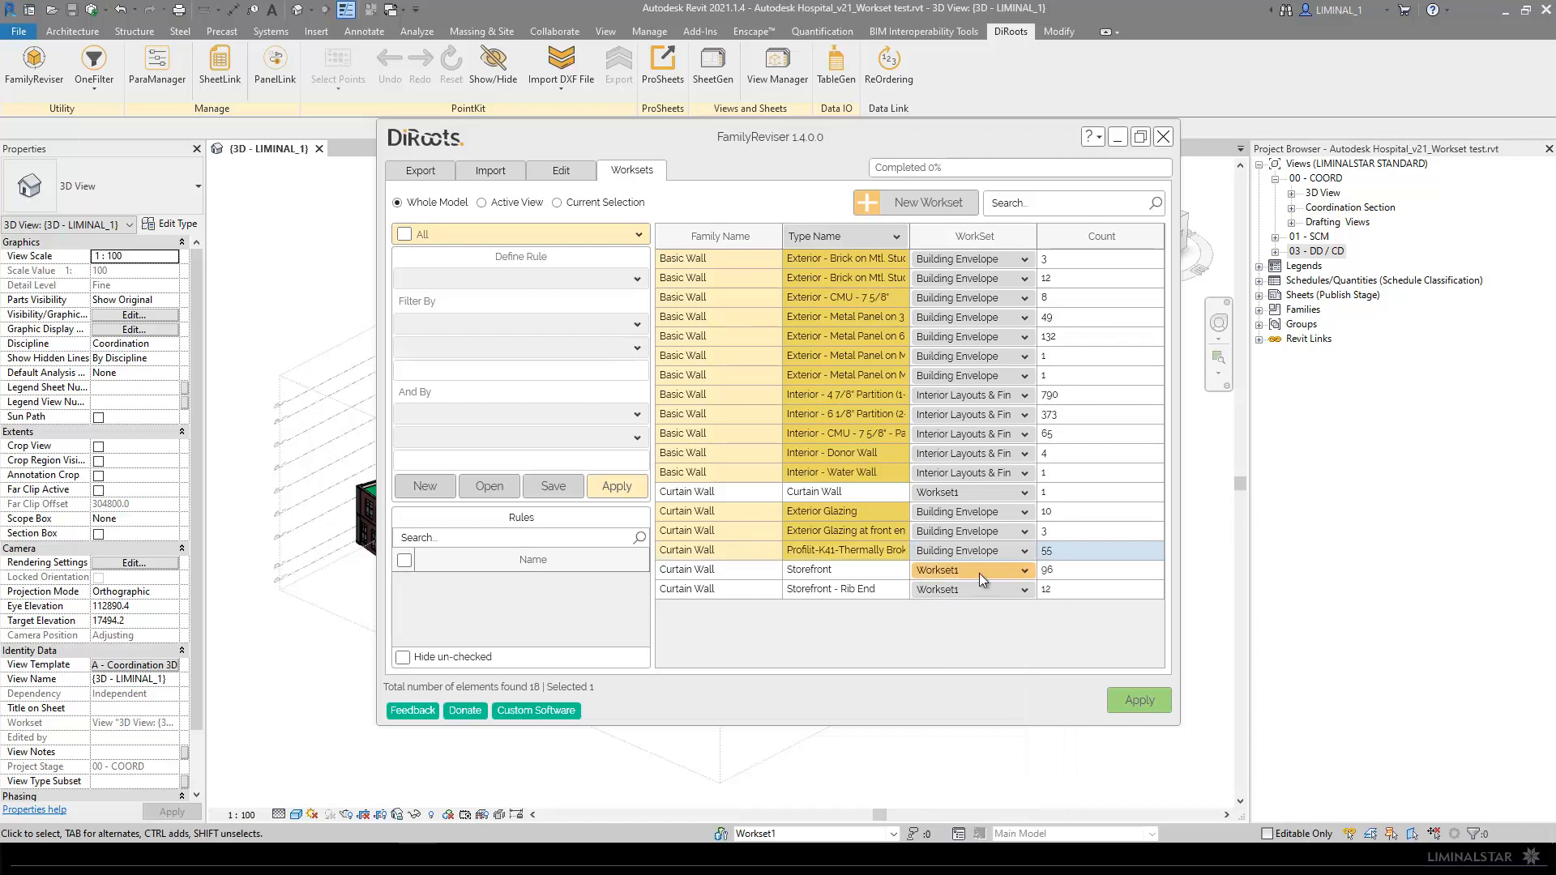
Step: Assign the Storefront and Storefront - Rib End curtain walls to the Building Envelope workset, and apply all the wall workset changes
click(979, 572)
click(979, 573)
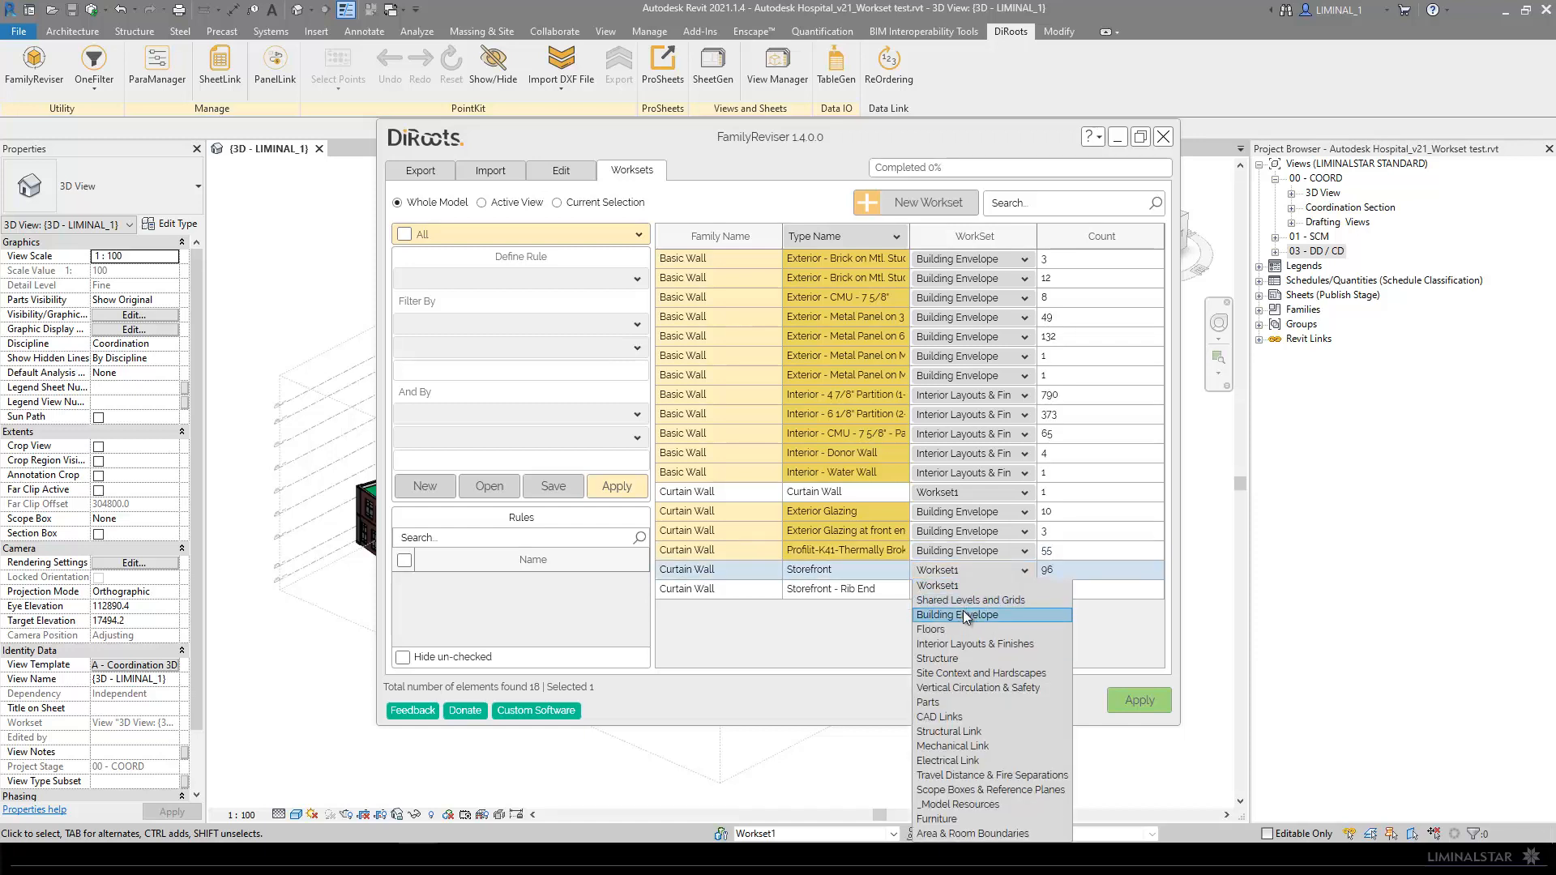
click(965, 616)
click(970, 590)
click(970, 590)
click(963, 636)
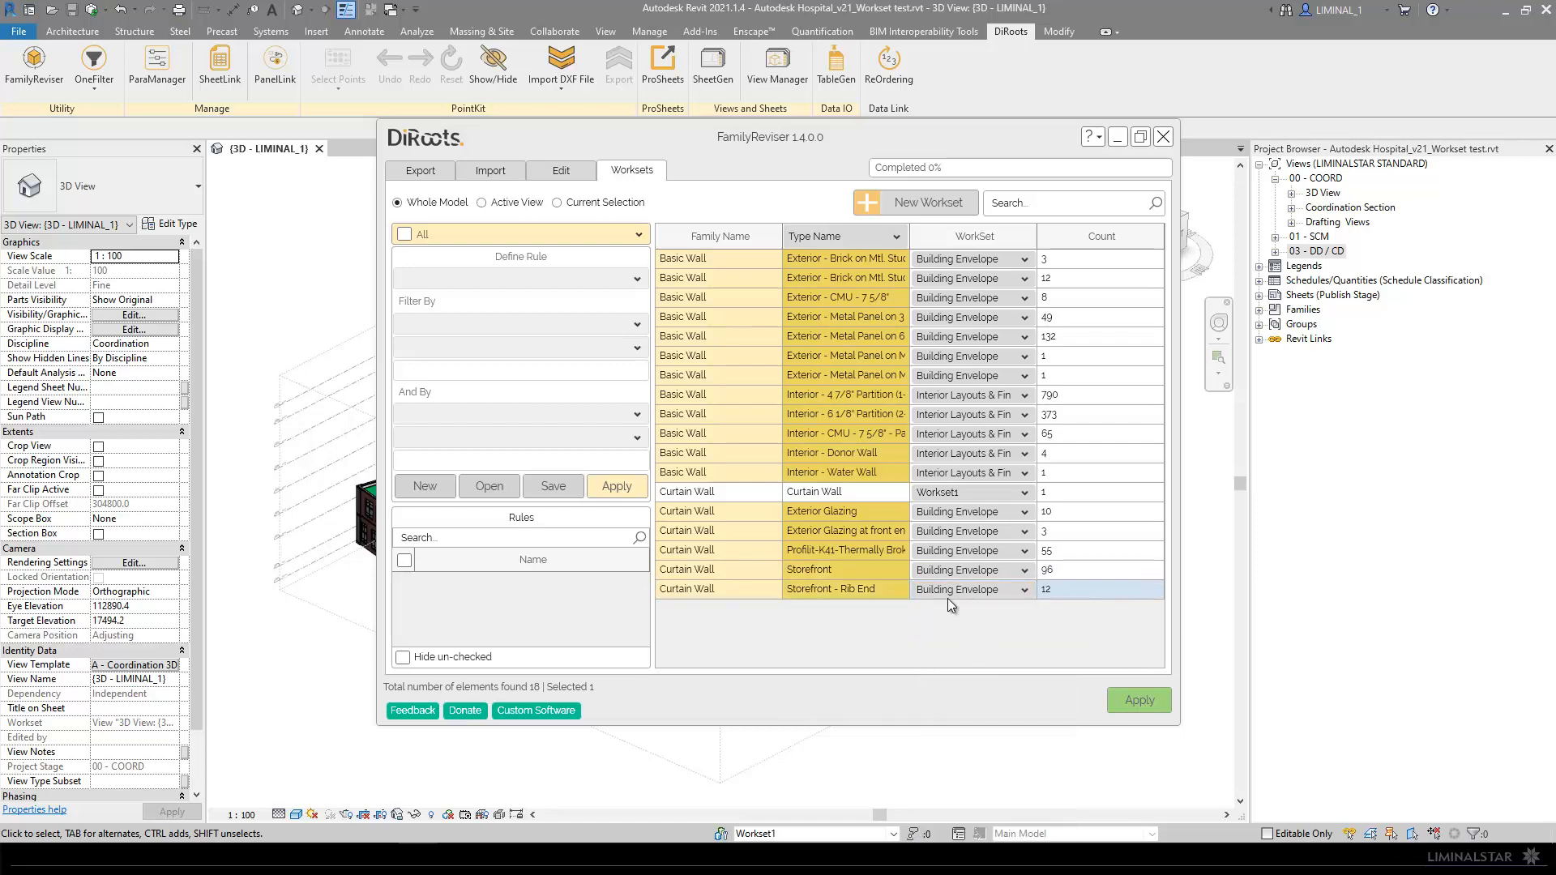
click(1140, 702)
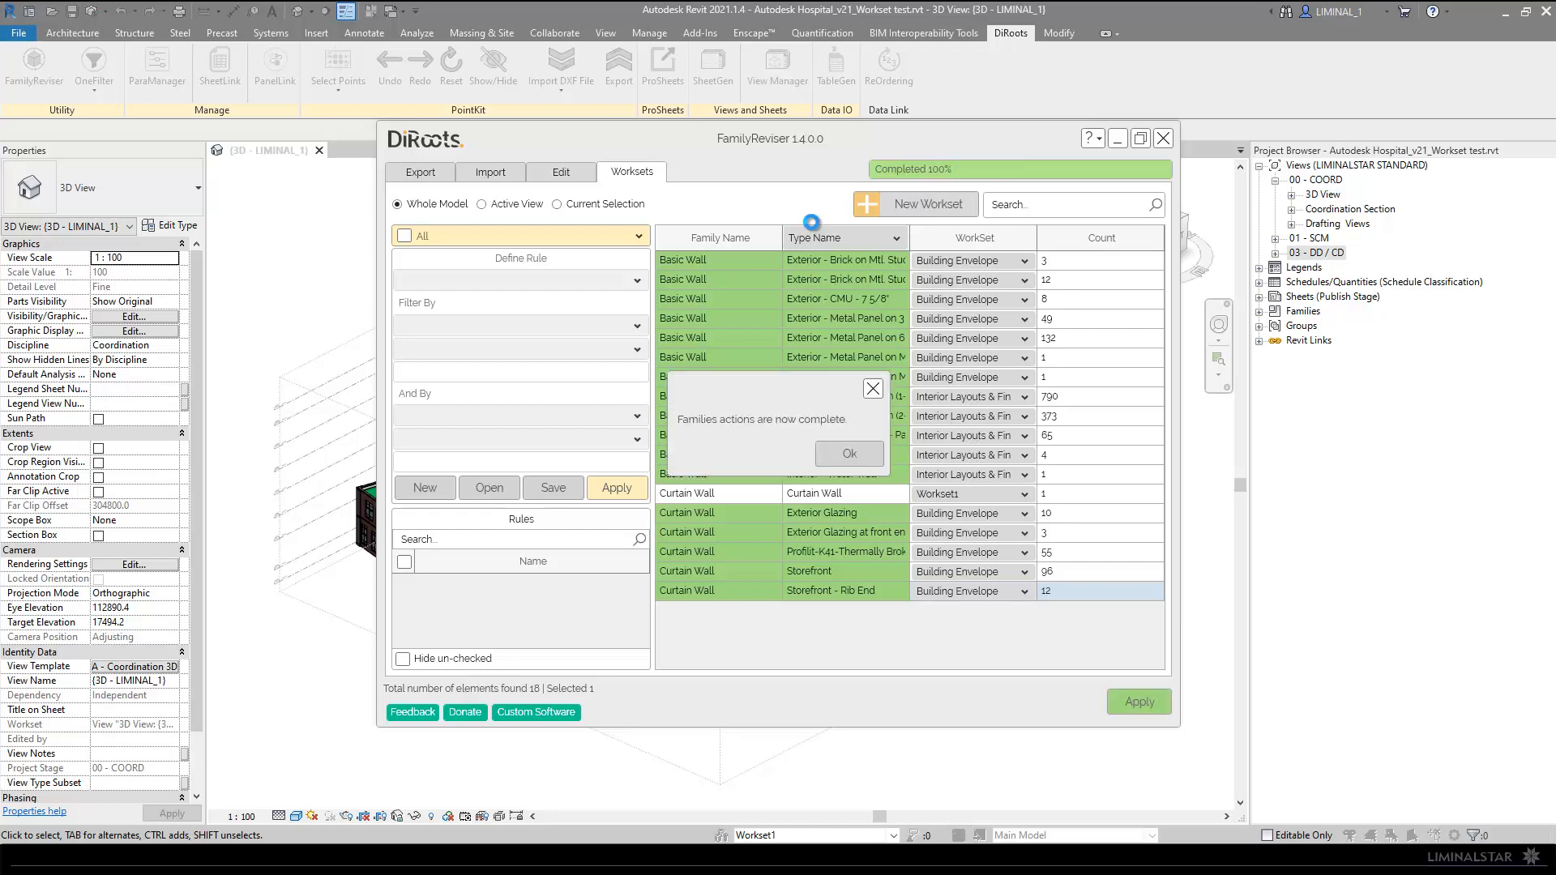
click(850, 455)
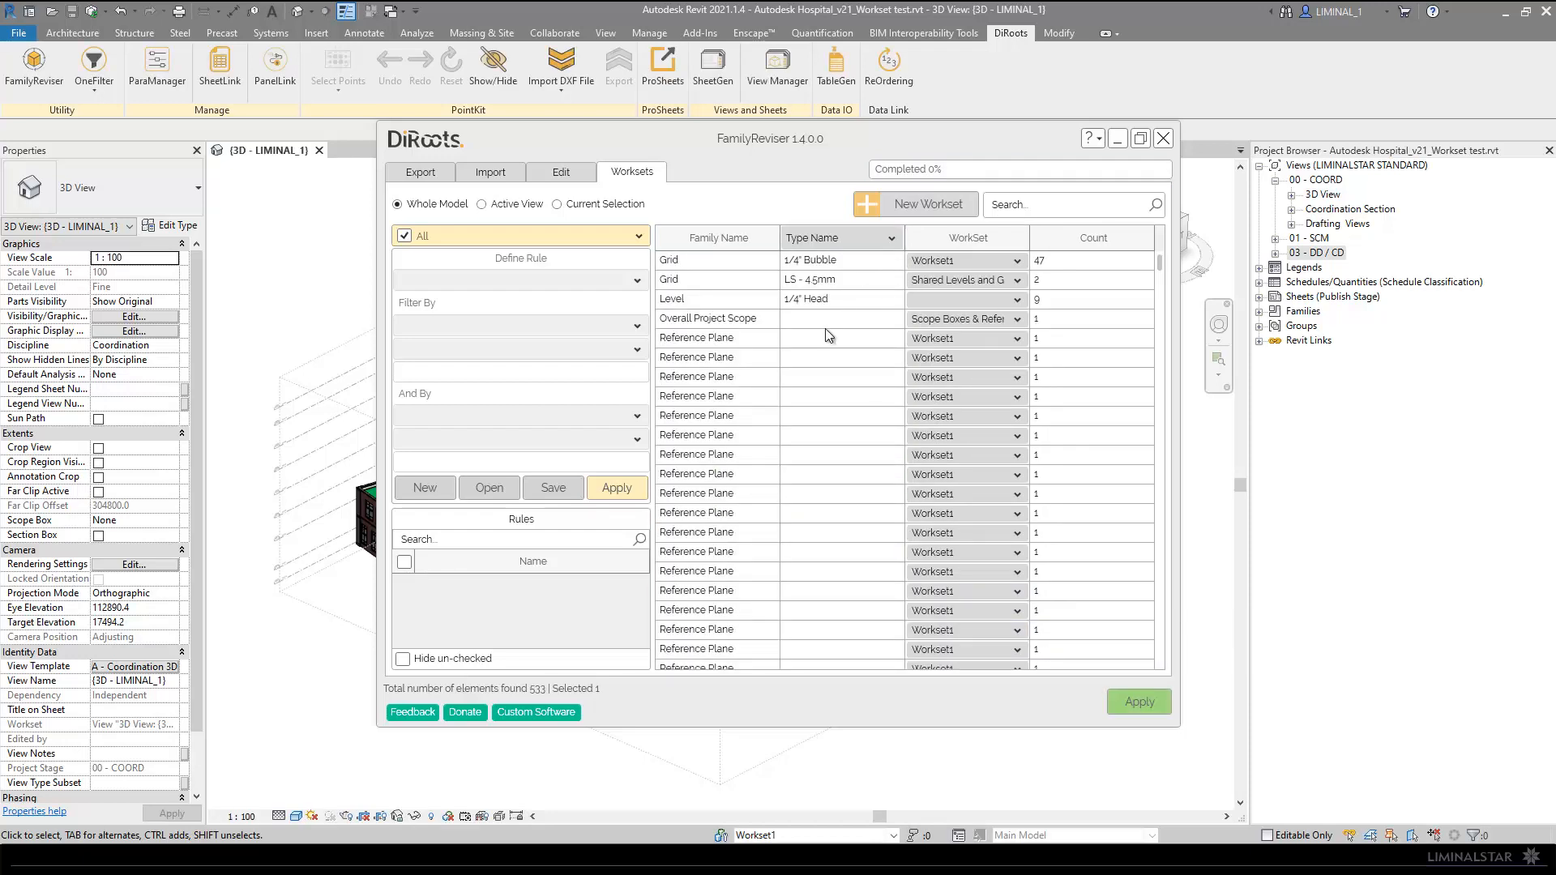
Step: Examine the workset assignments of all categories in the whole-model list, from grids and reference planes through rooms, walls and groups
scroll(820, 389, down, 10)
scroll(818, 399, down, 10)
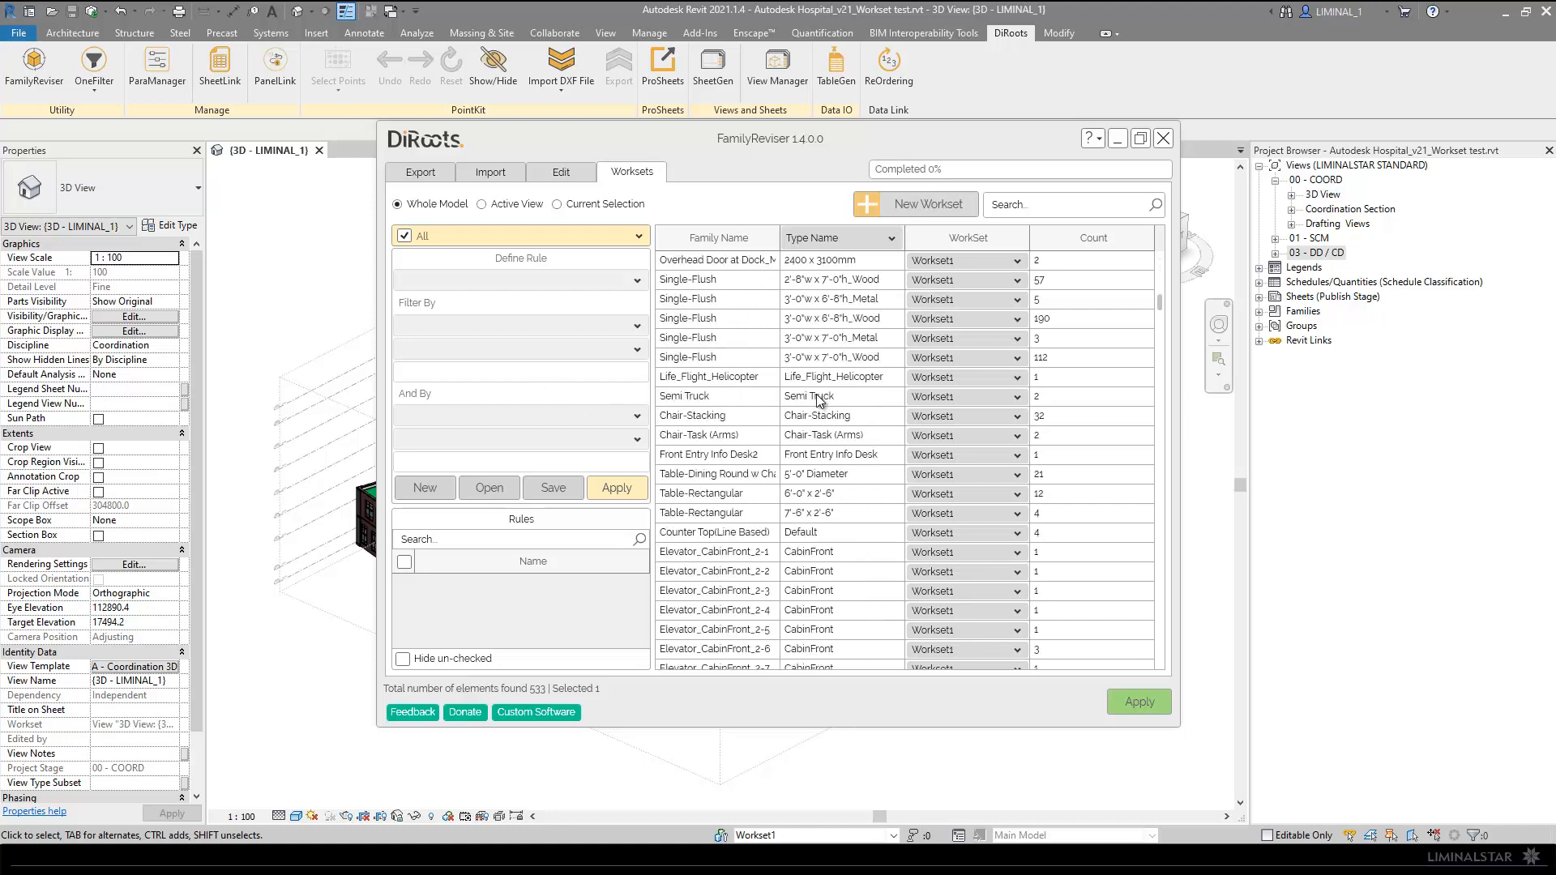
scroll(821, 403, down, 3)
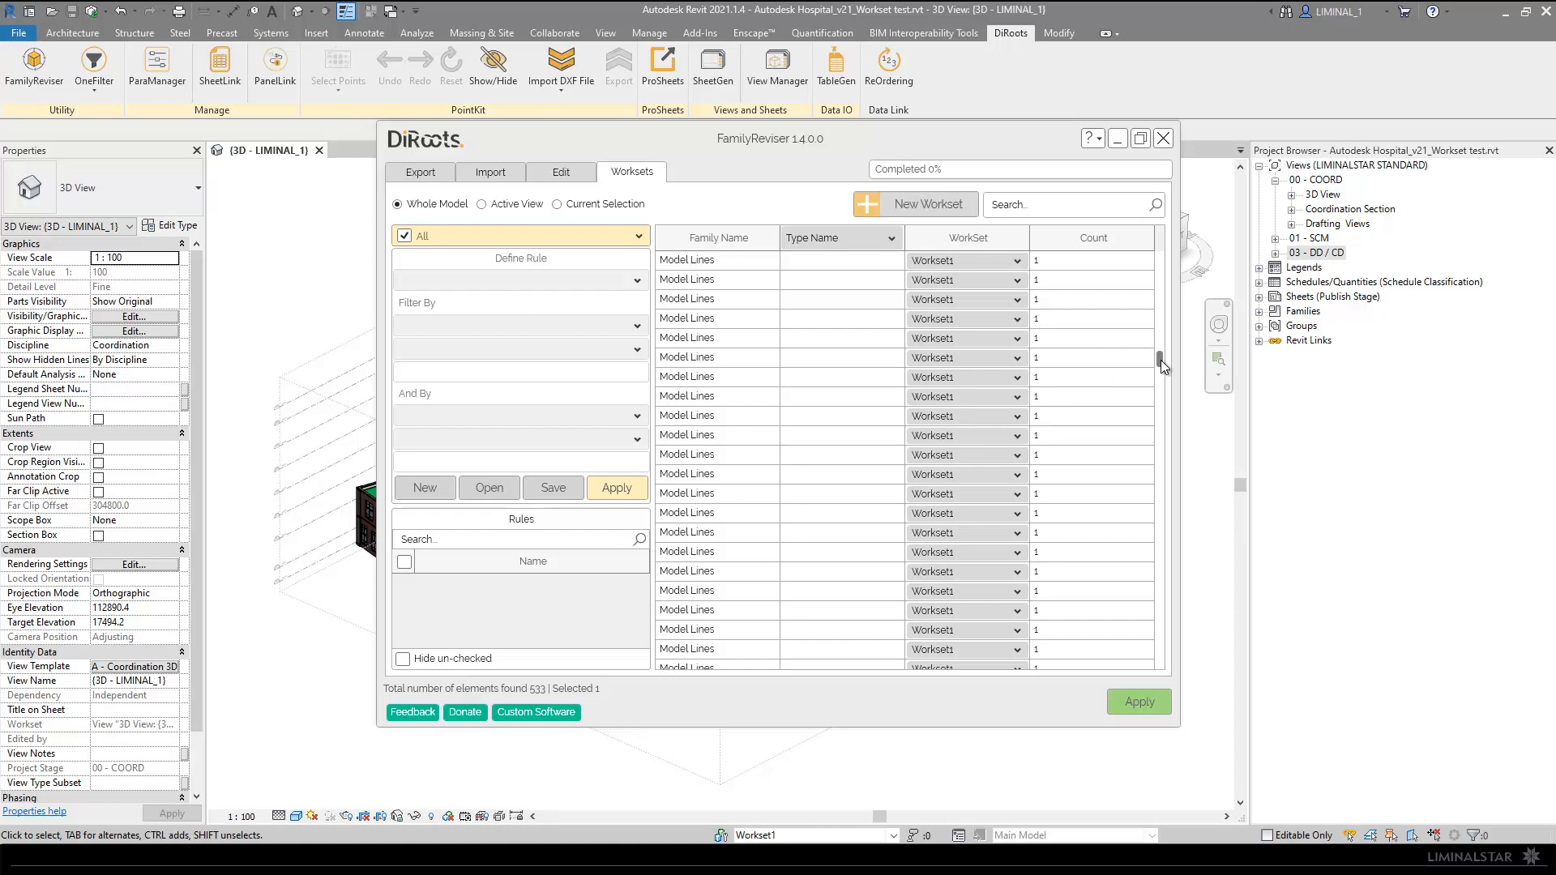
drag(1160, 384, 1152, 509)
scroll(698, 456, down, 5)
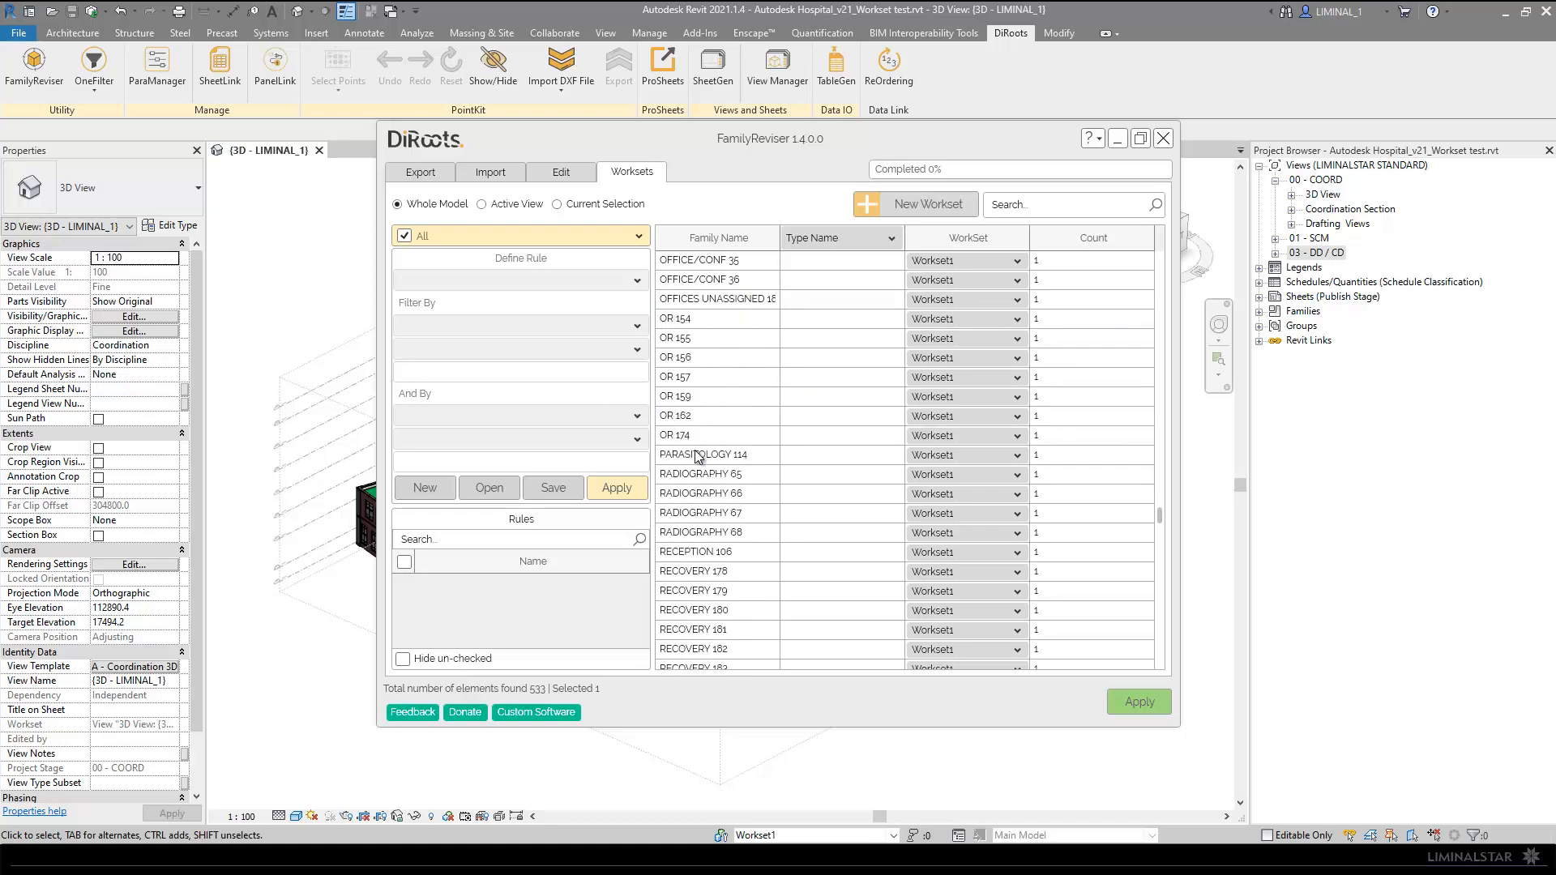
scroll(698, 457, down, 15)
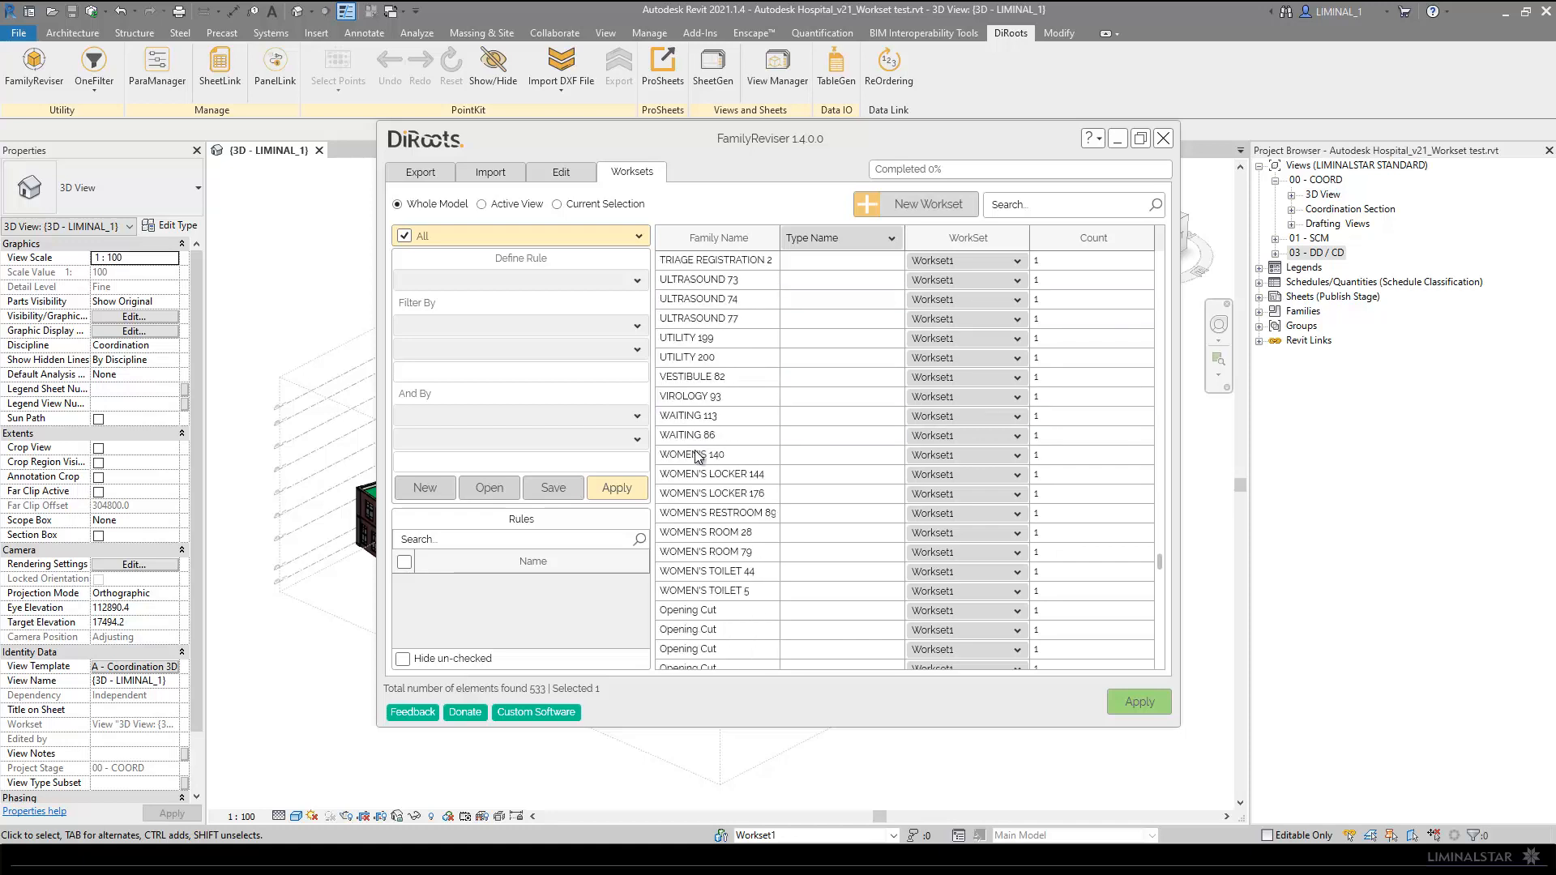
scroll(695, 453, down, 10)
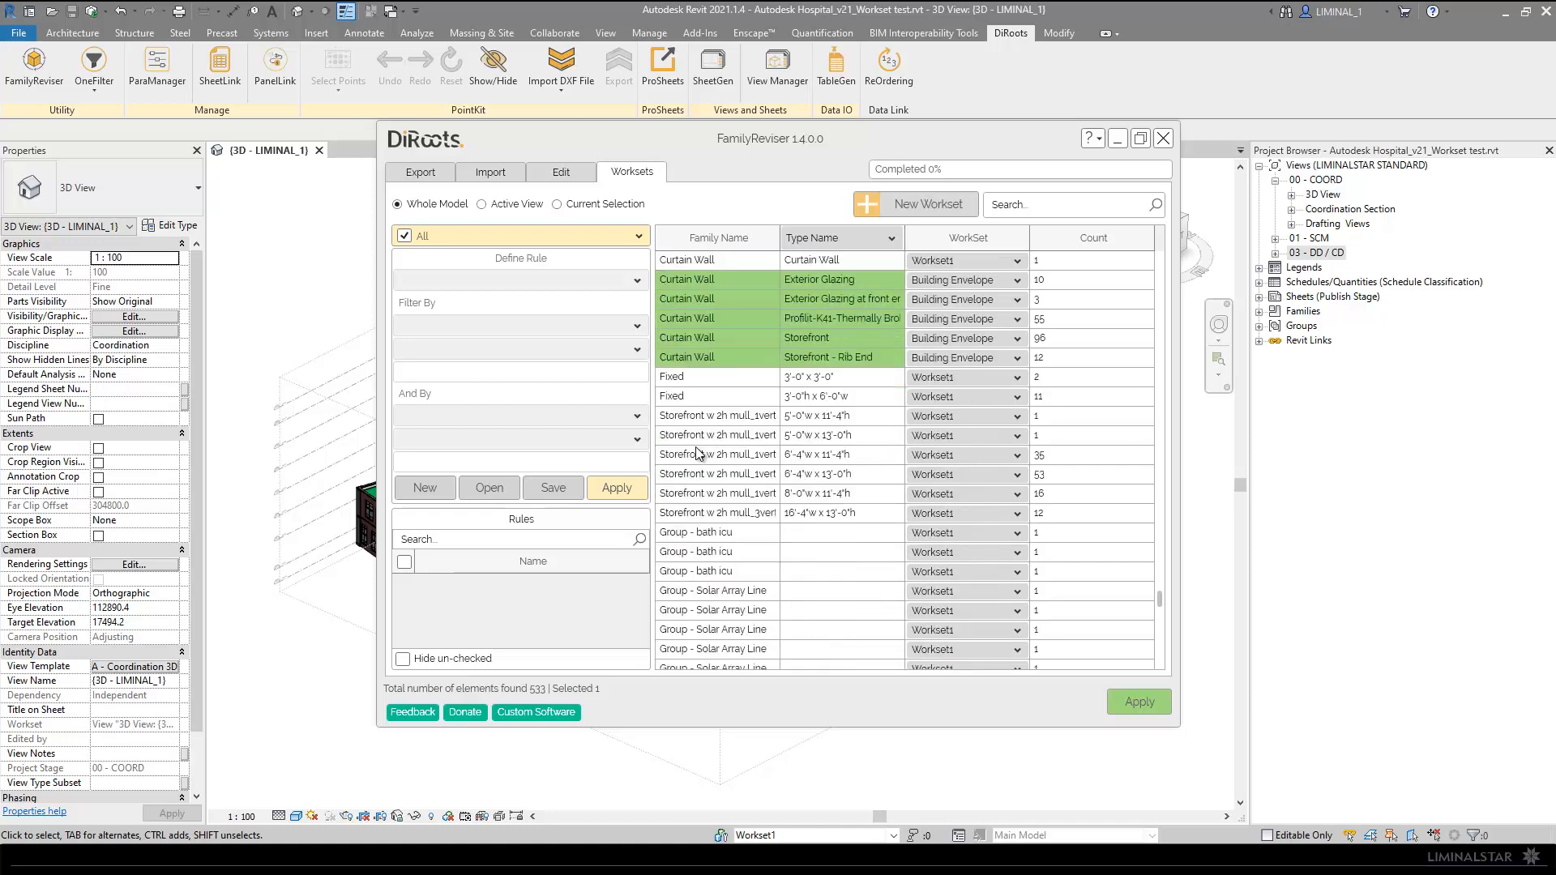
scroll(699, 454, down, 6)
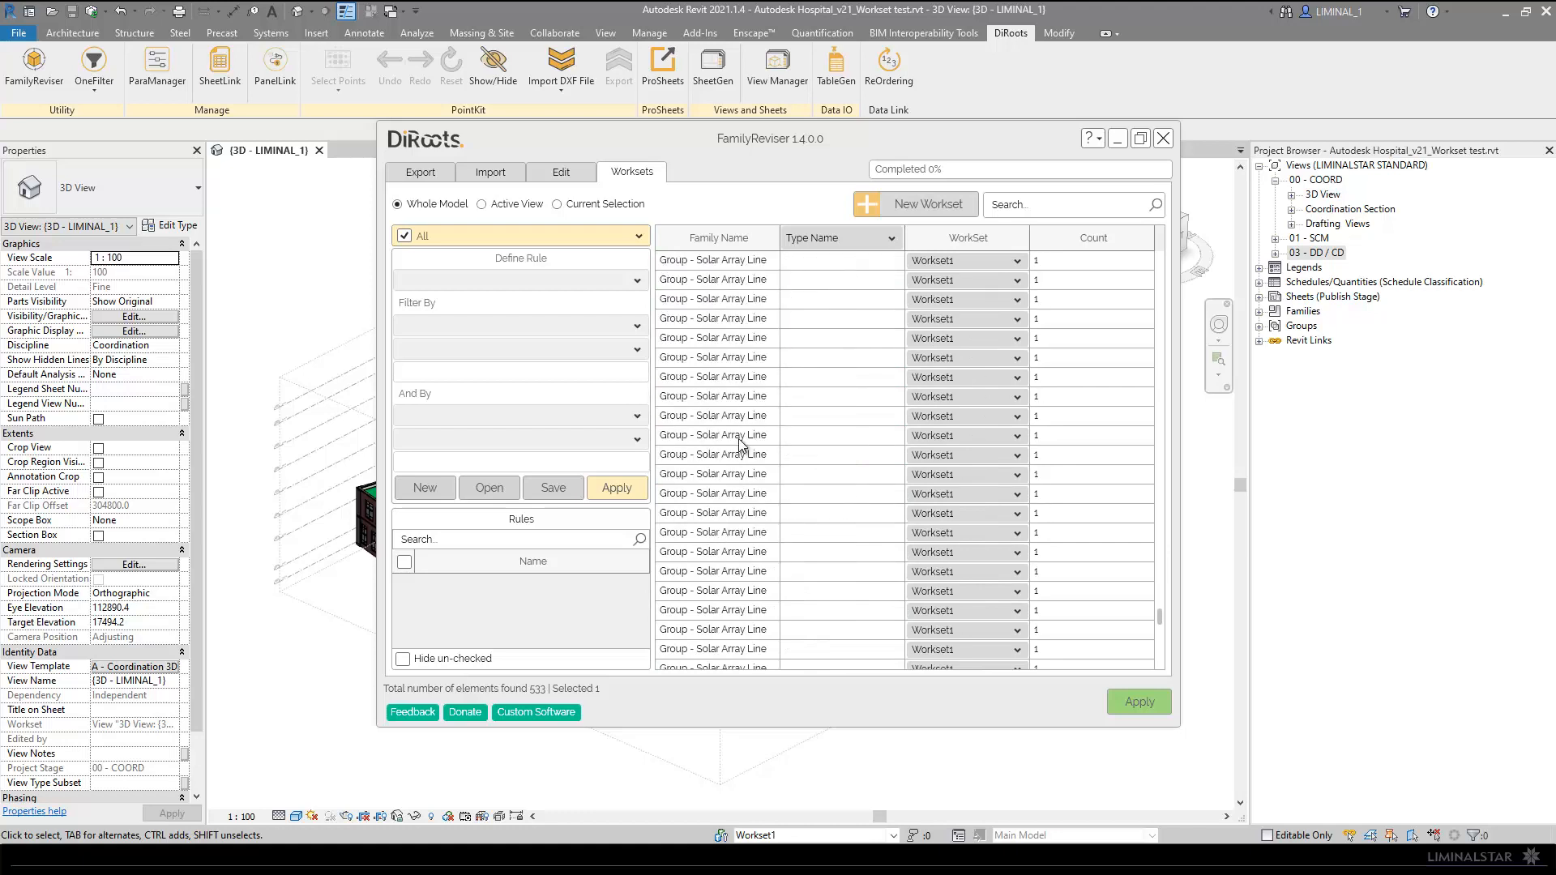
scroll(751, 399, up, 15)
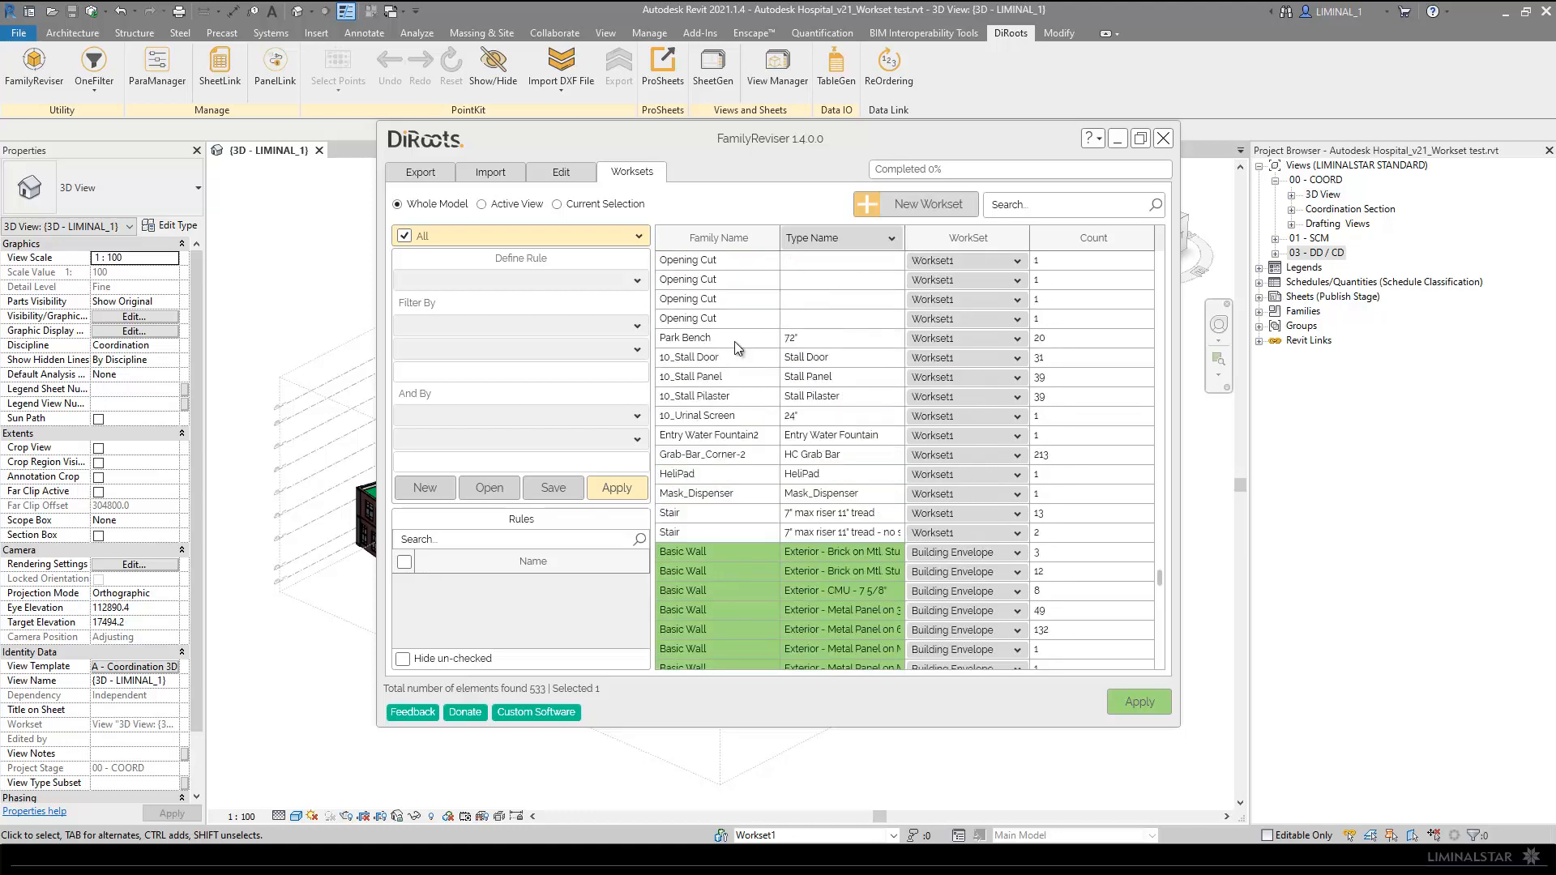
Step: Limit the category filter to Rooms and select the ADMIN 161 room in the list
click(486, 244)
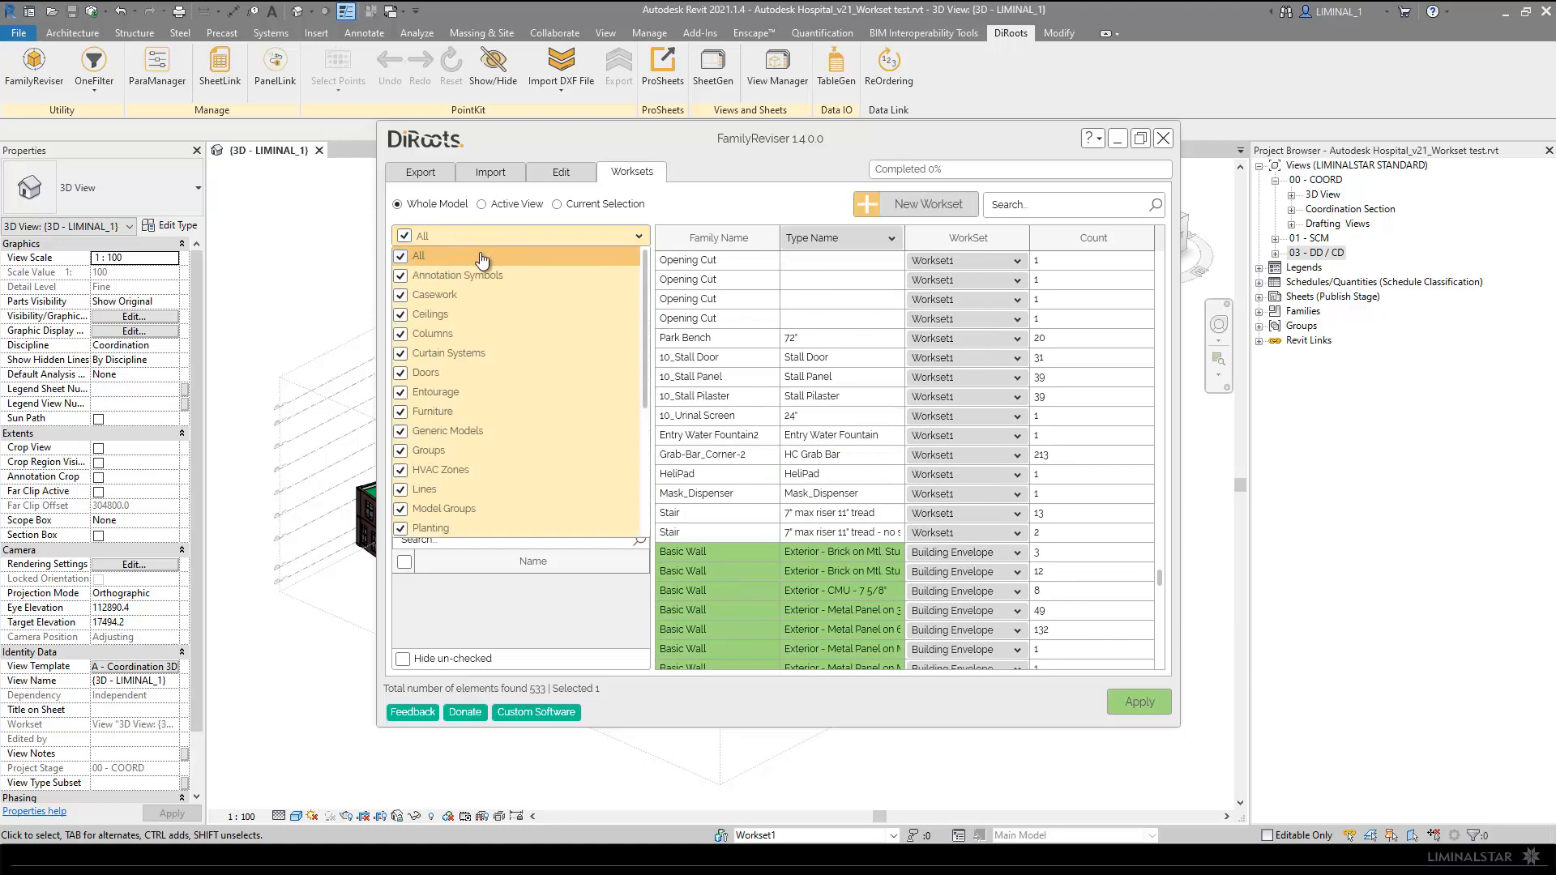
click(401, 256)
scroll(460, 393, down, 5)
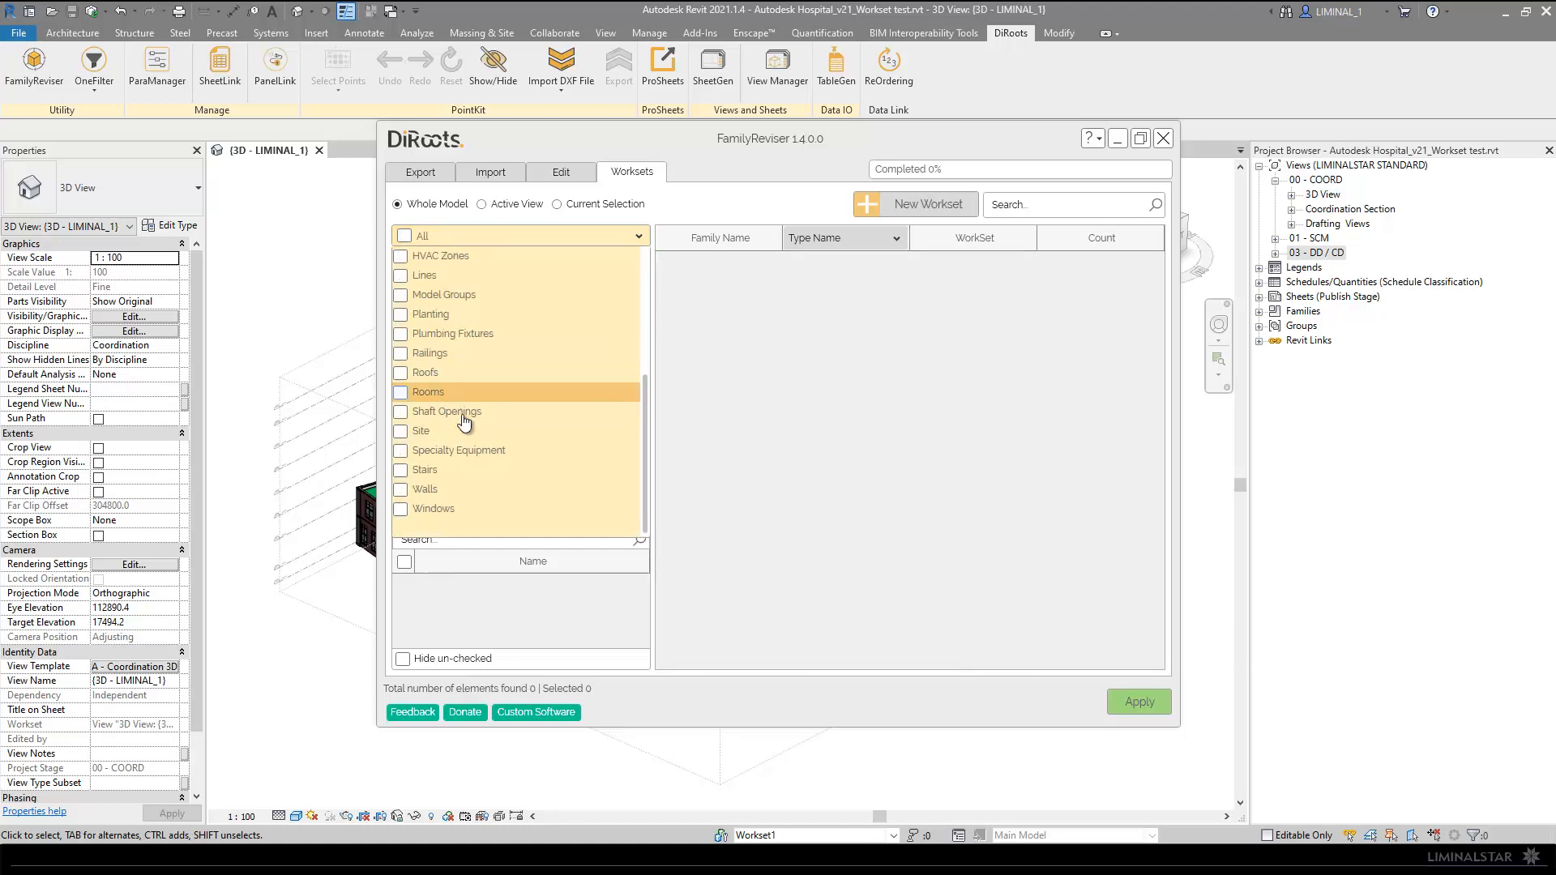
click(400, 393)
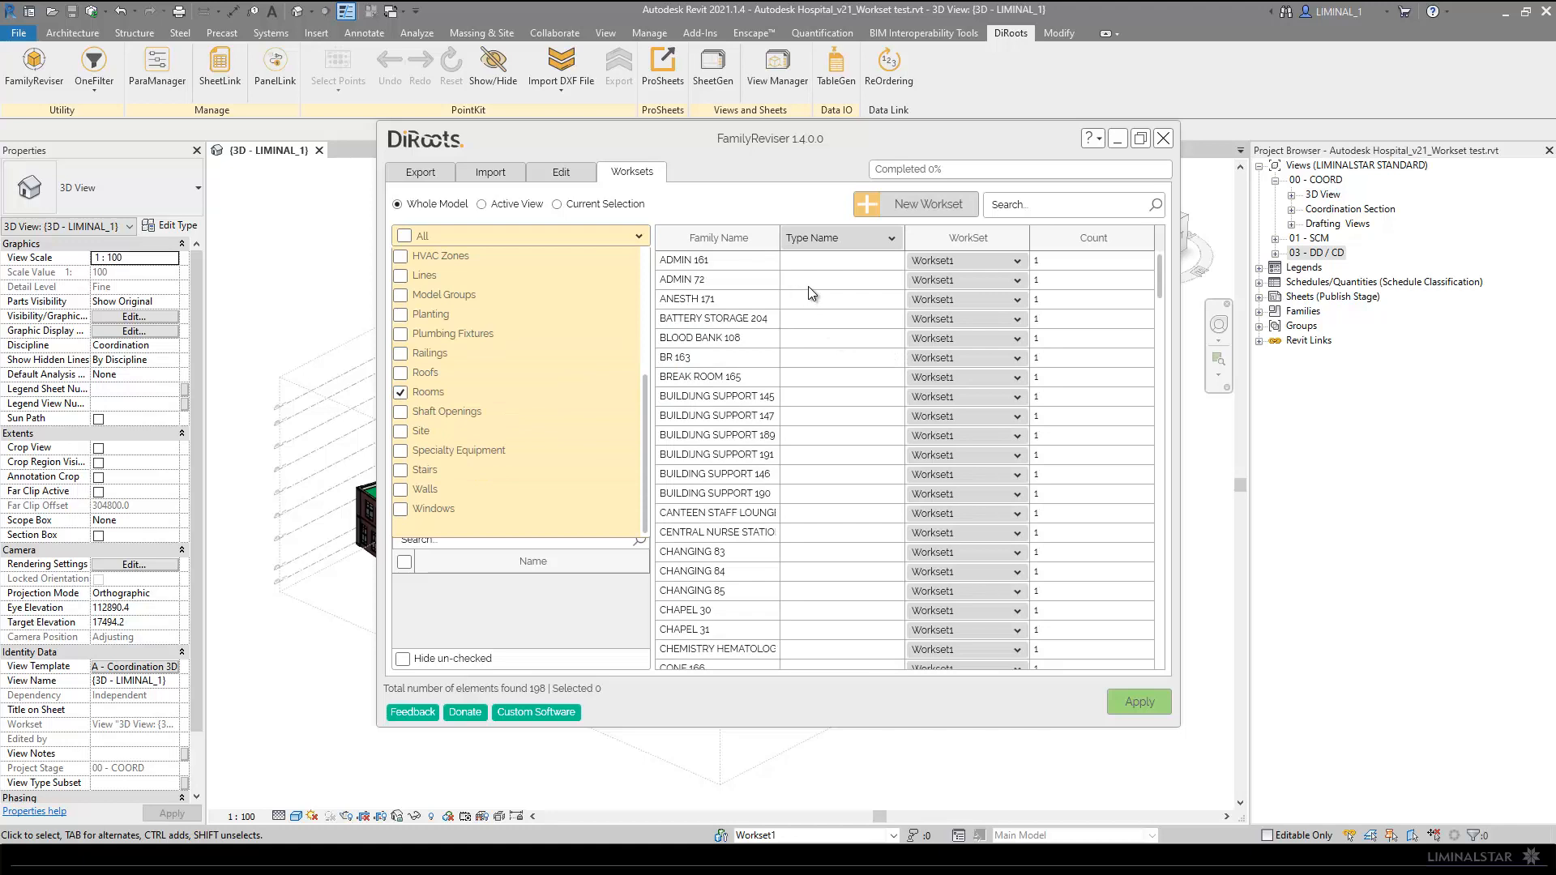
click(527, 611)
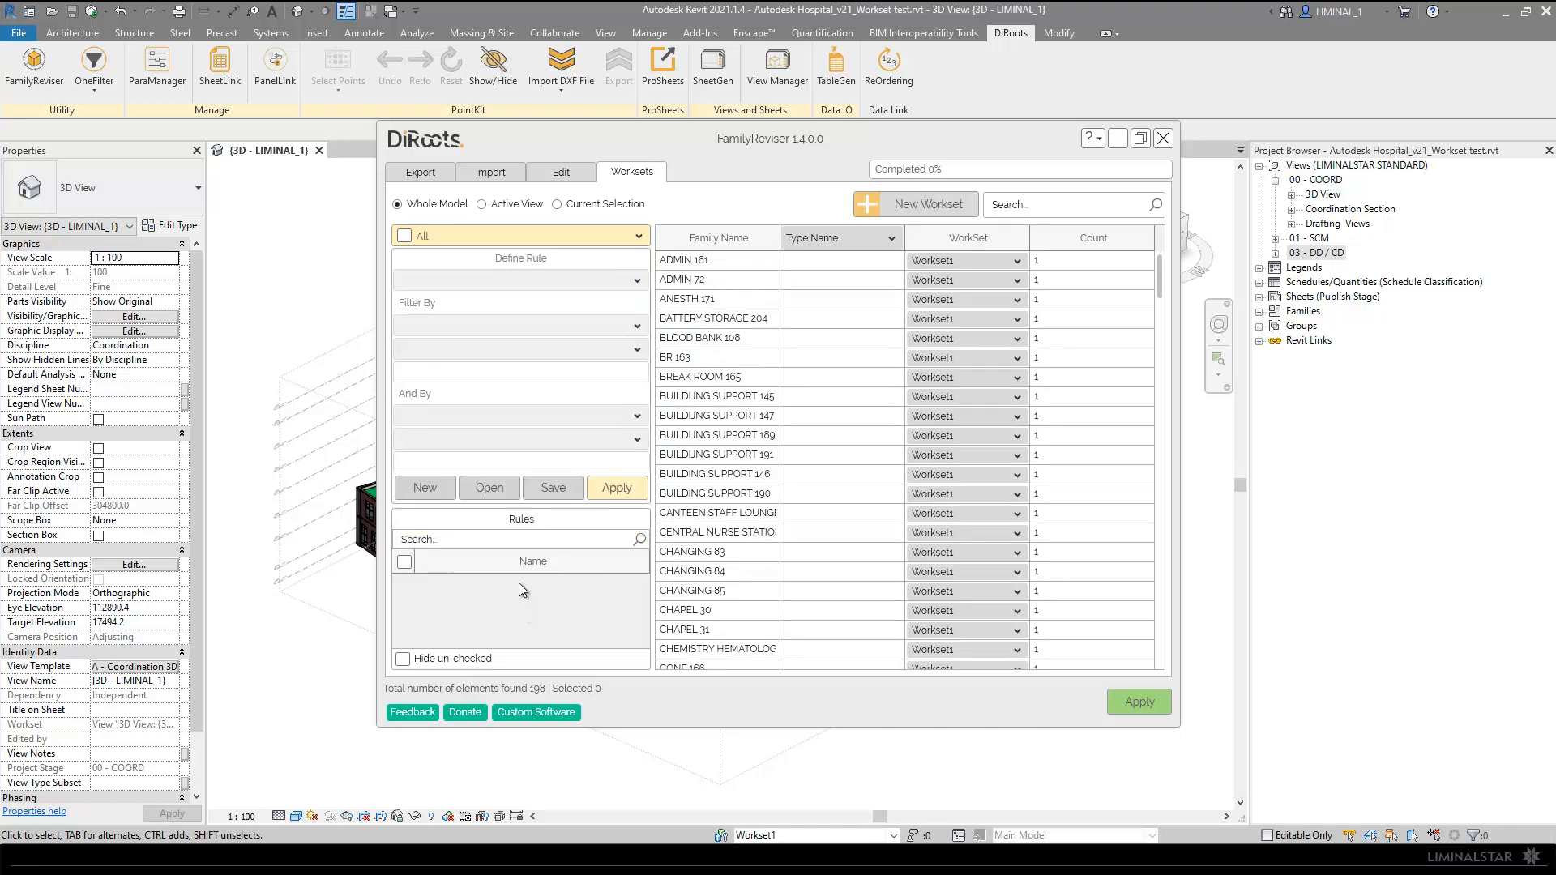
click(702, 267)
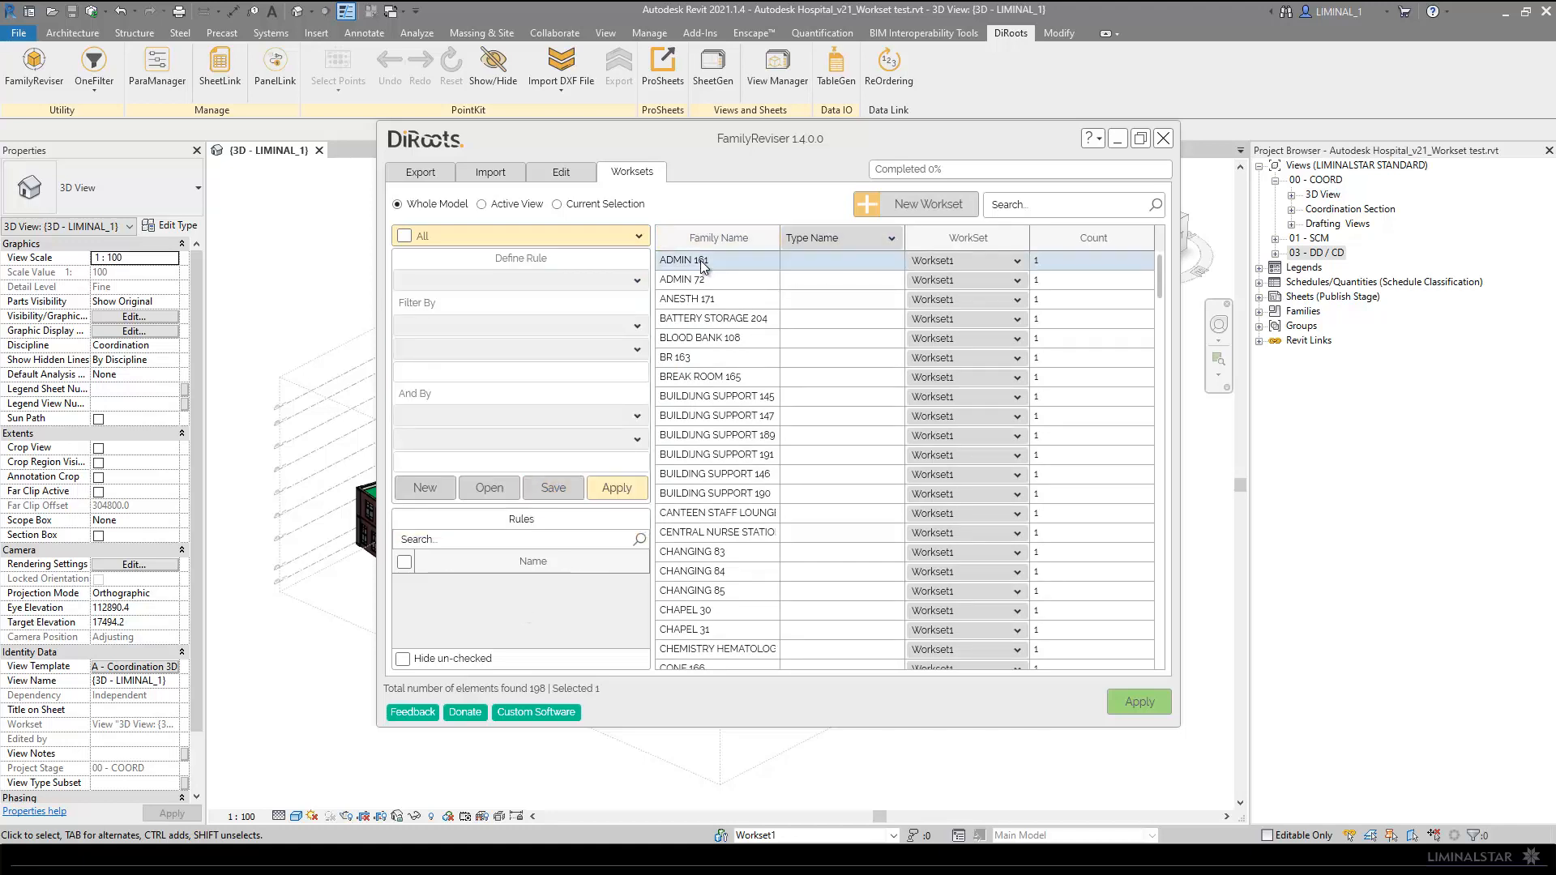
Step: Select the rooms from ADMIN 161 through WOMEN'S TOILET 5, assign them all to the Area & Room Boundaries workset, and apply the change
scroll(702, 267, down, 12)
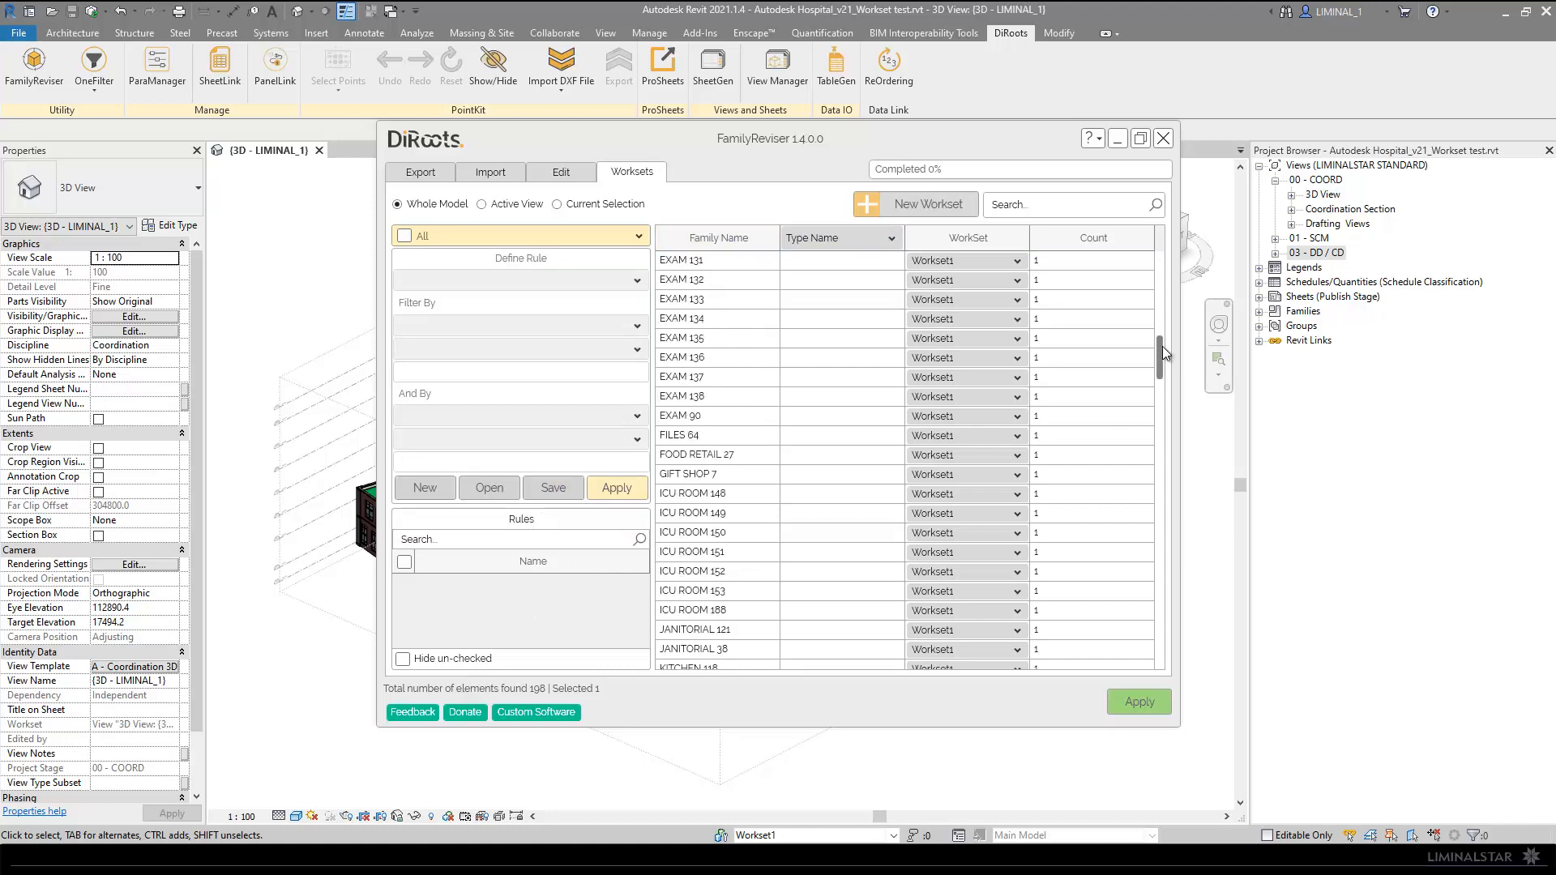
drag(1162, 363, 1154, 658)
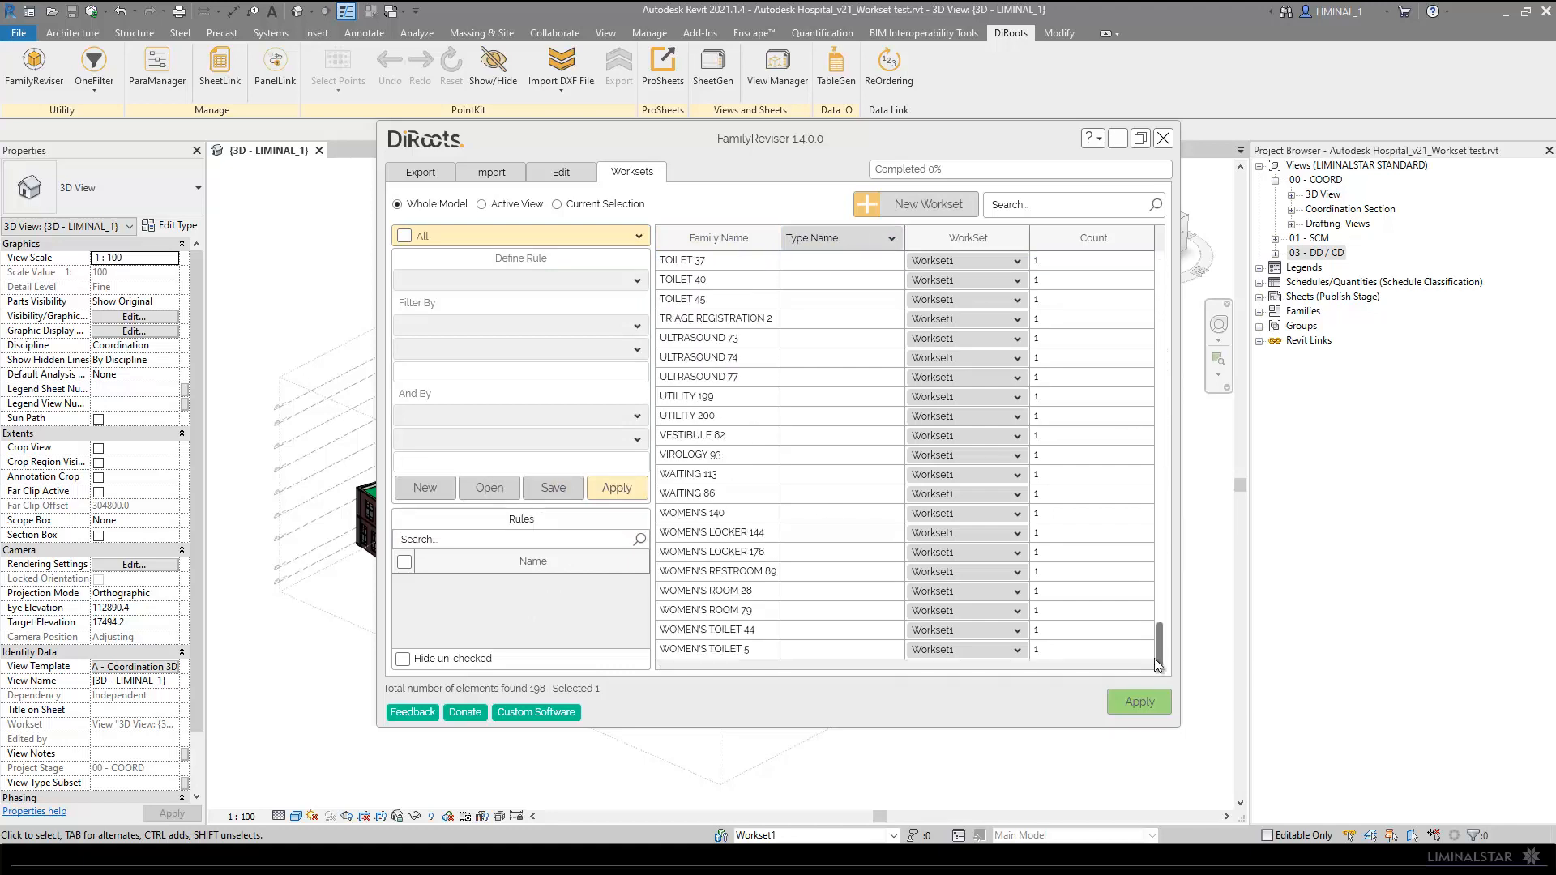
shift+click(707, 649)
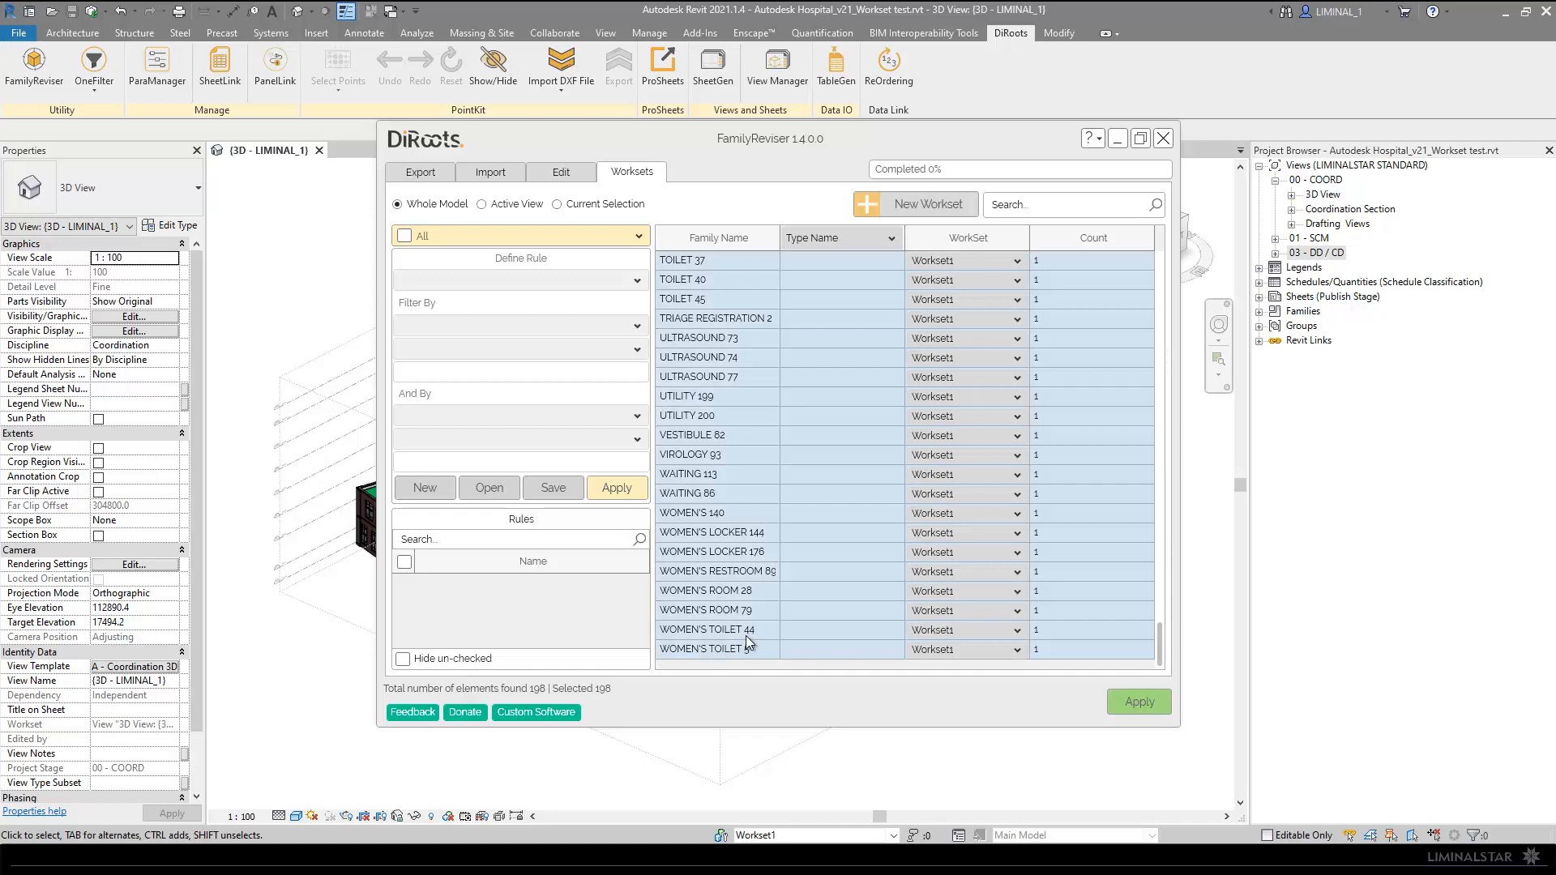
click(1017, 650)
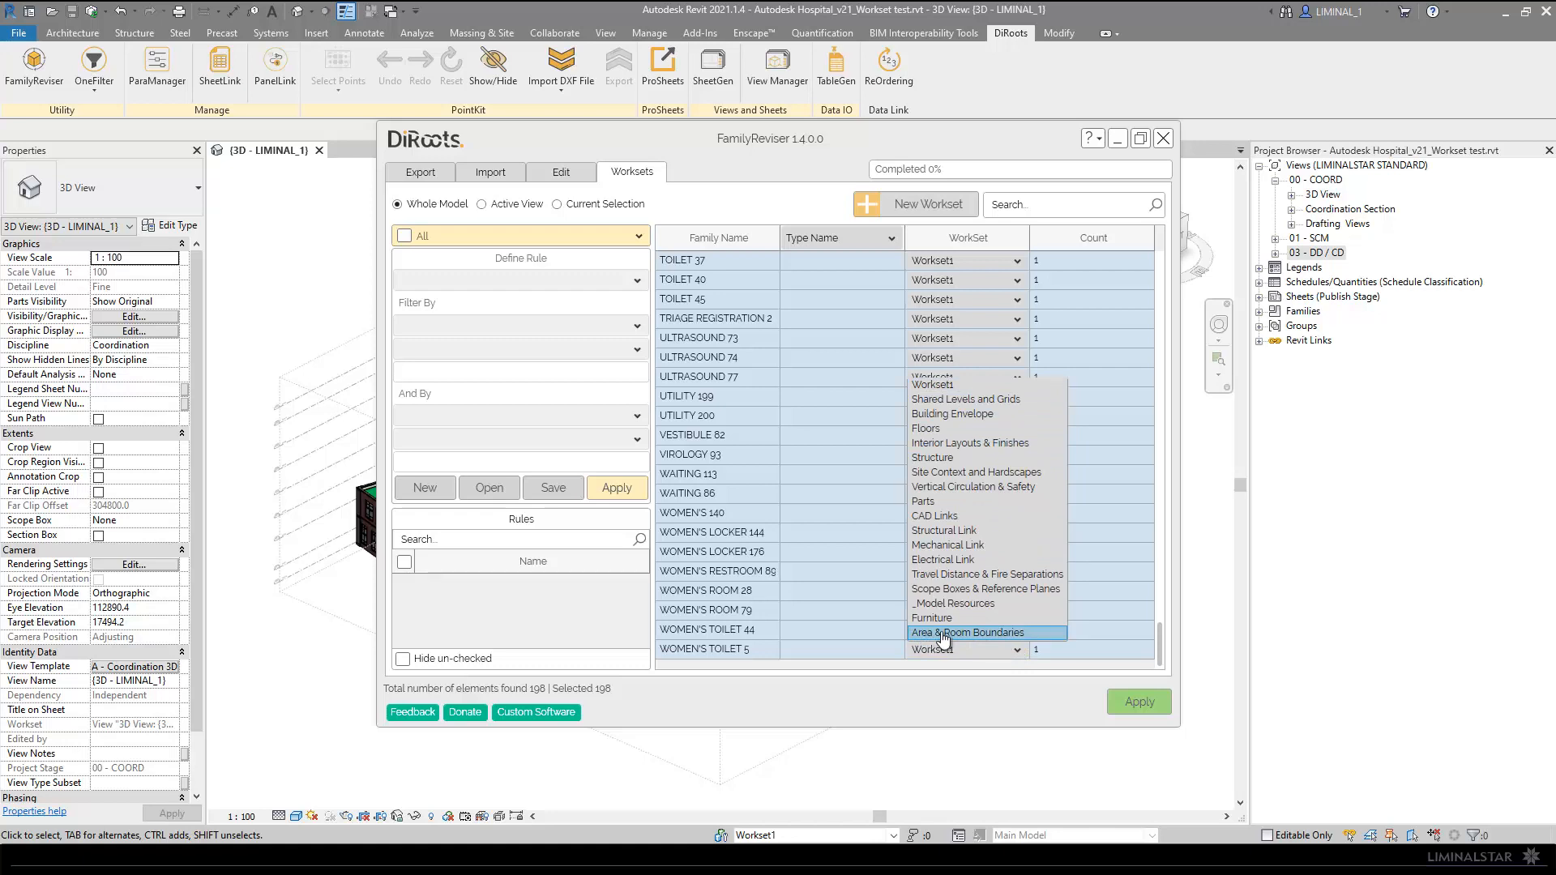
click(989, 632)
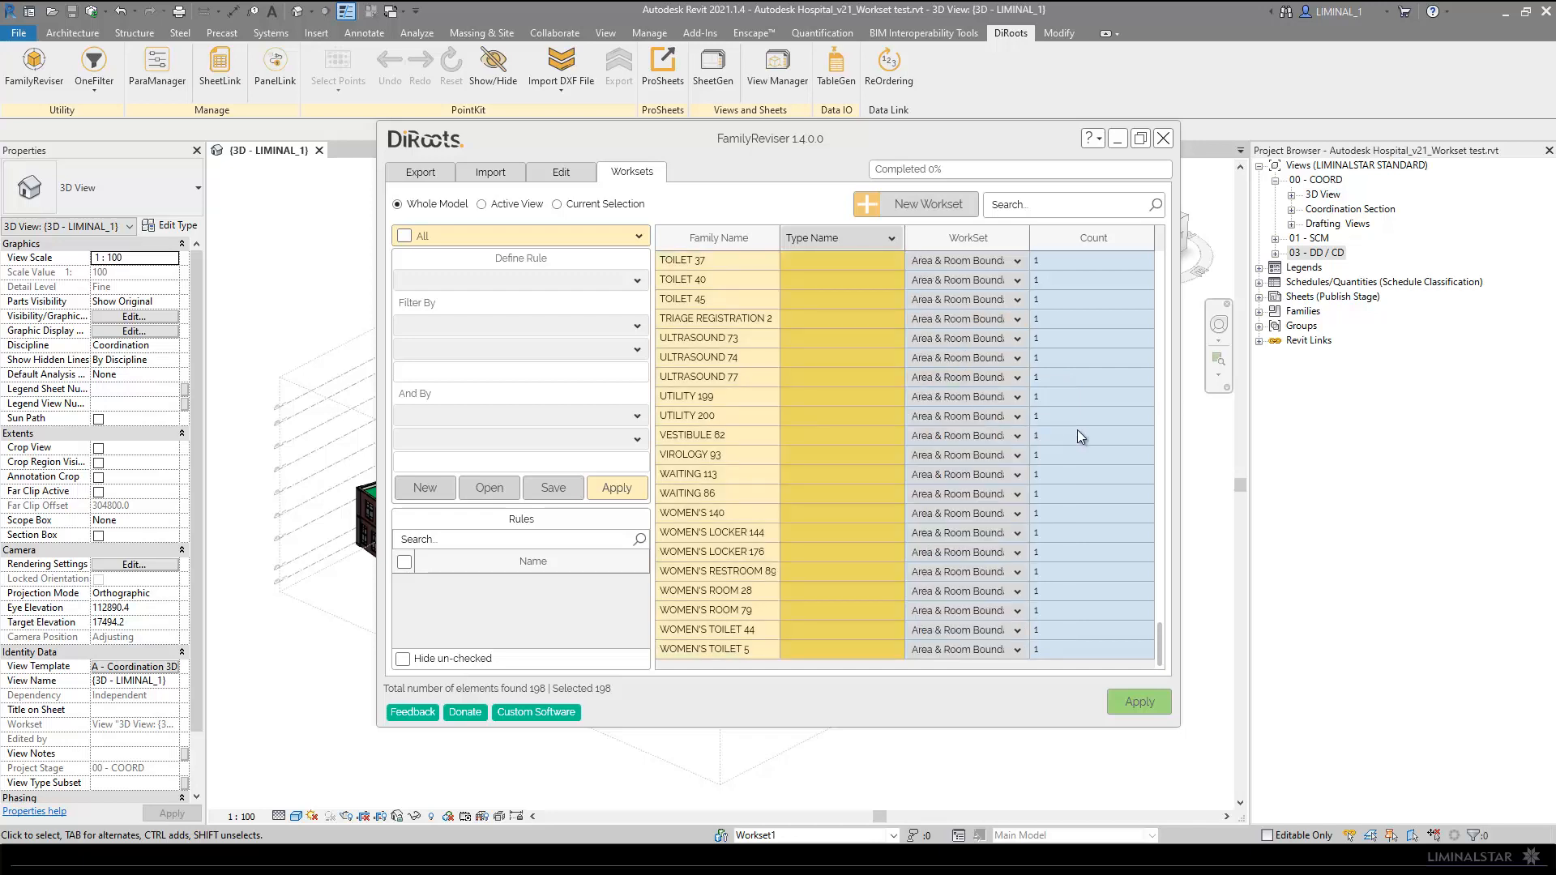
scroll(1161, 630, up, 1)
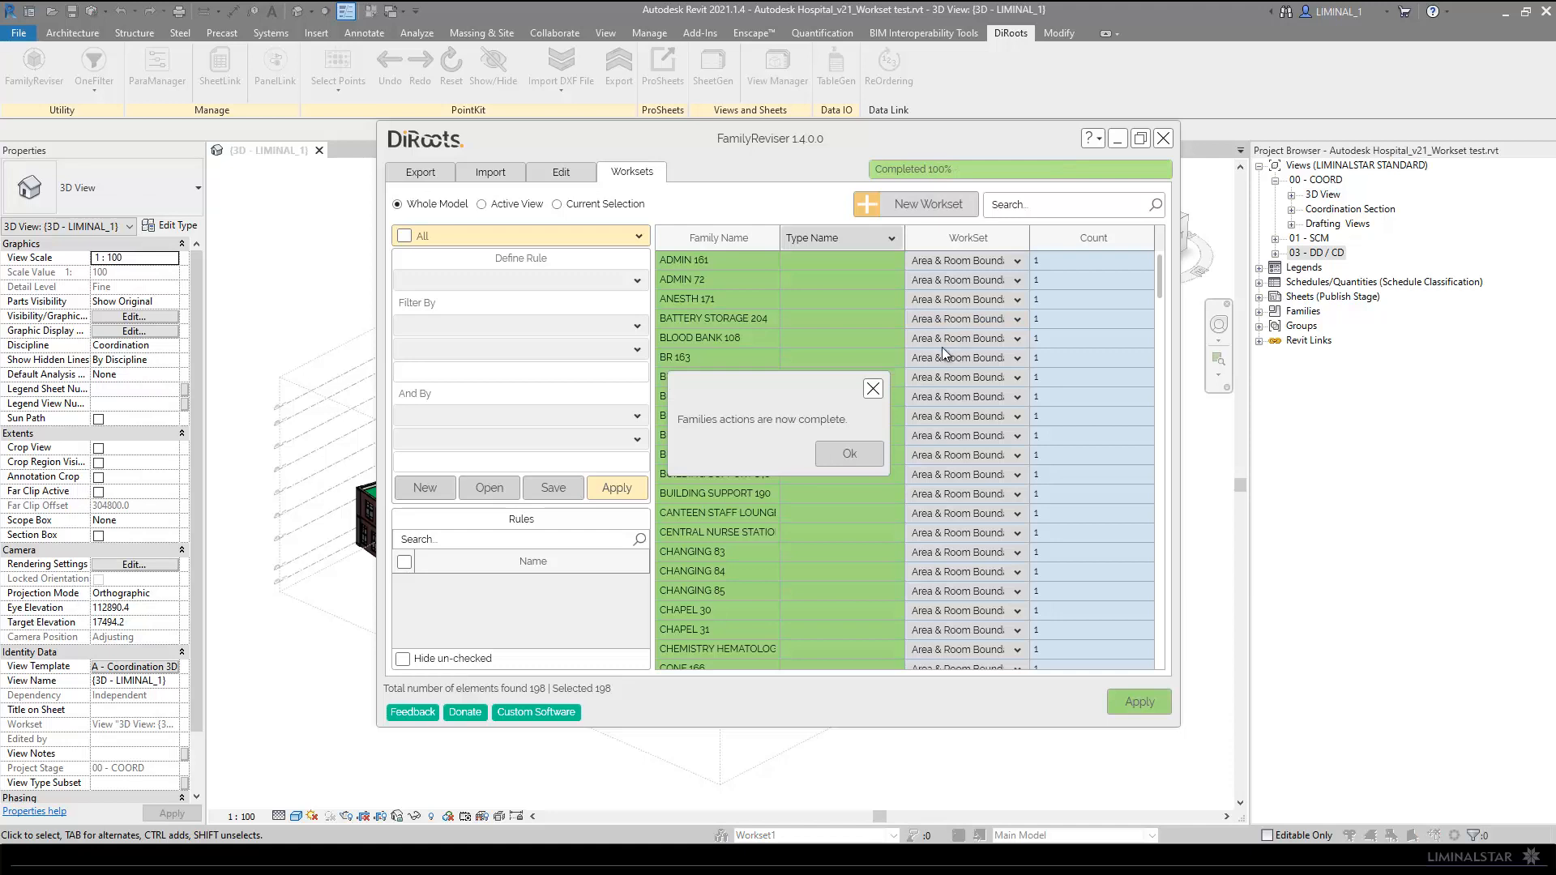
click(845, 466)
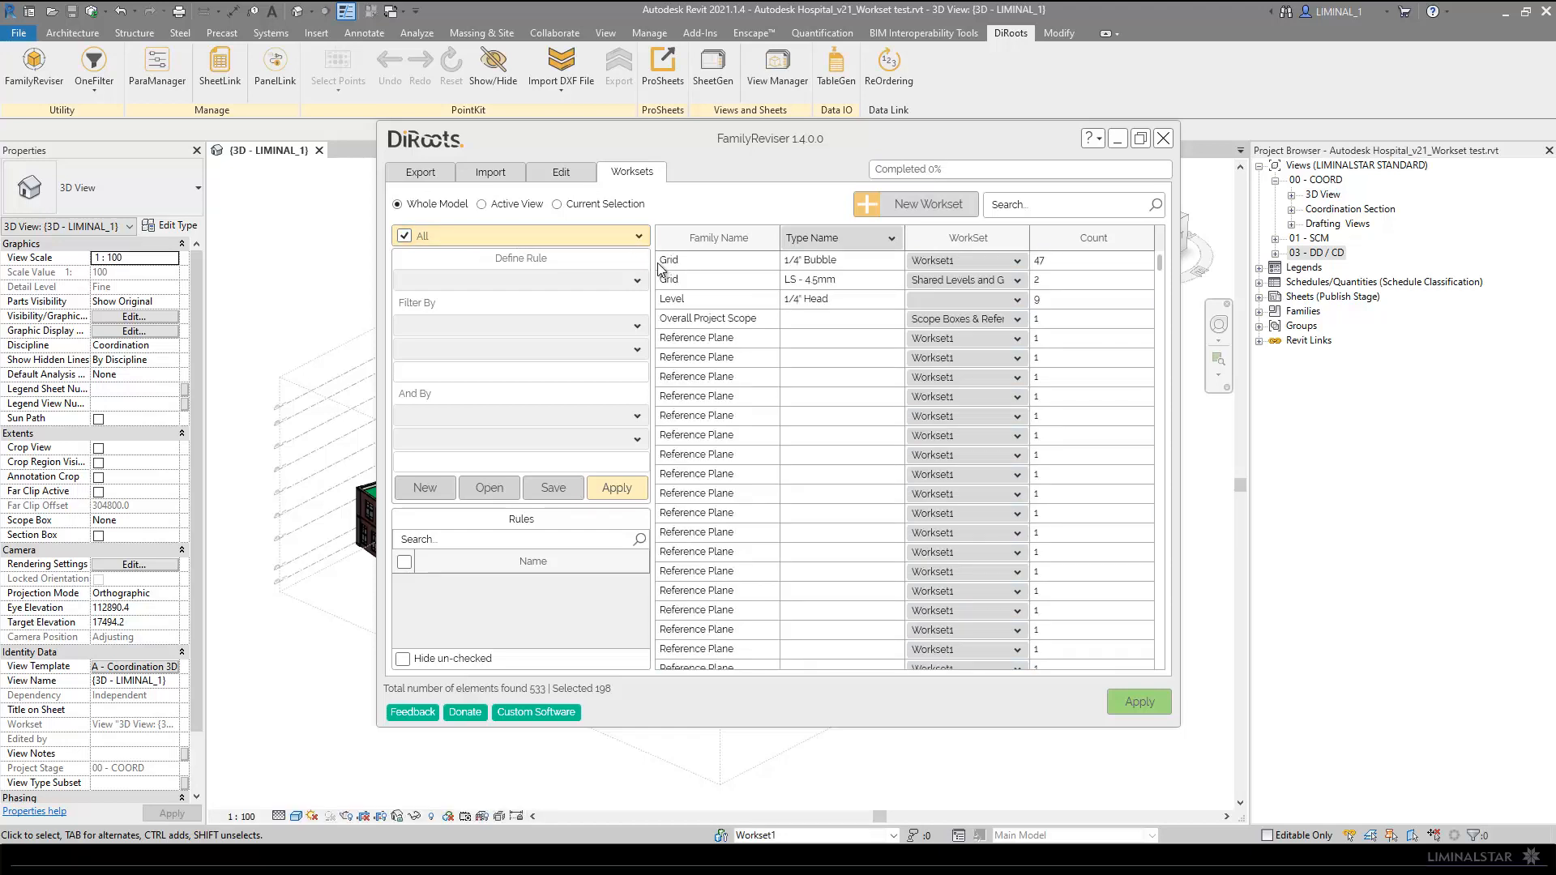
Step: List all categories again and assign all the Workset1 reference planes to the Scope Boxes & Reference Planes workset
click(721, 340)
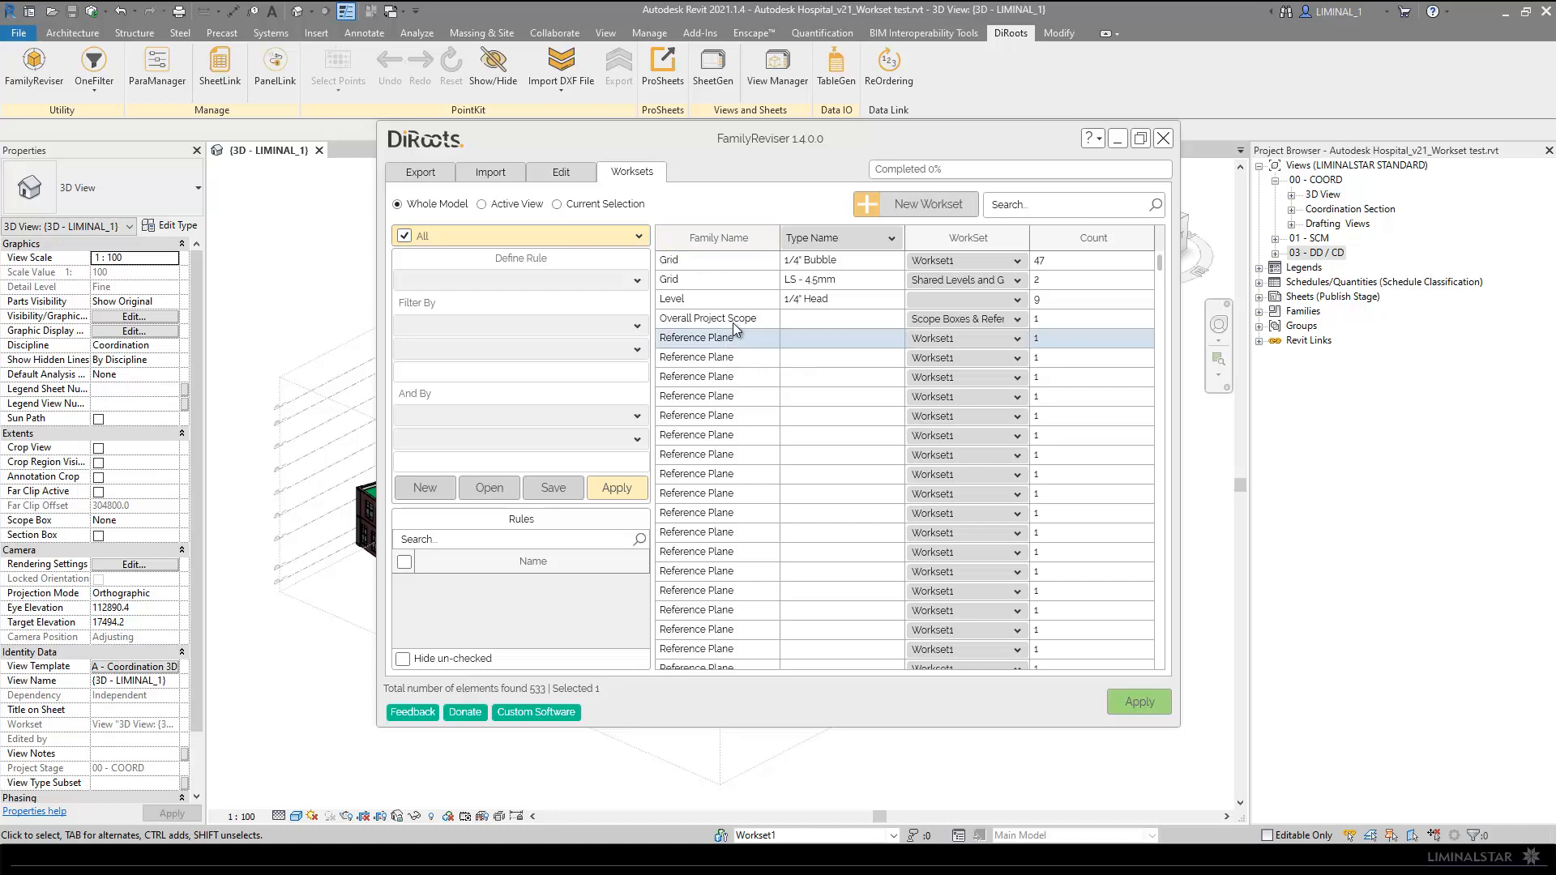
scroll(734, 366, down, 5)
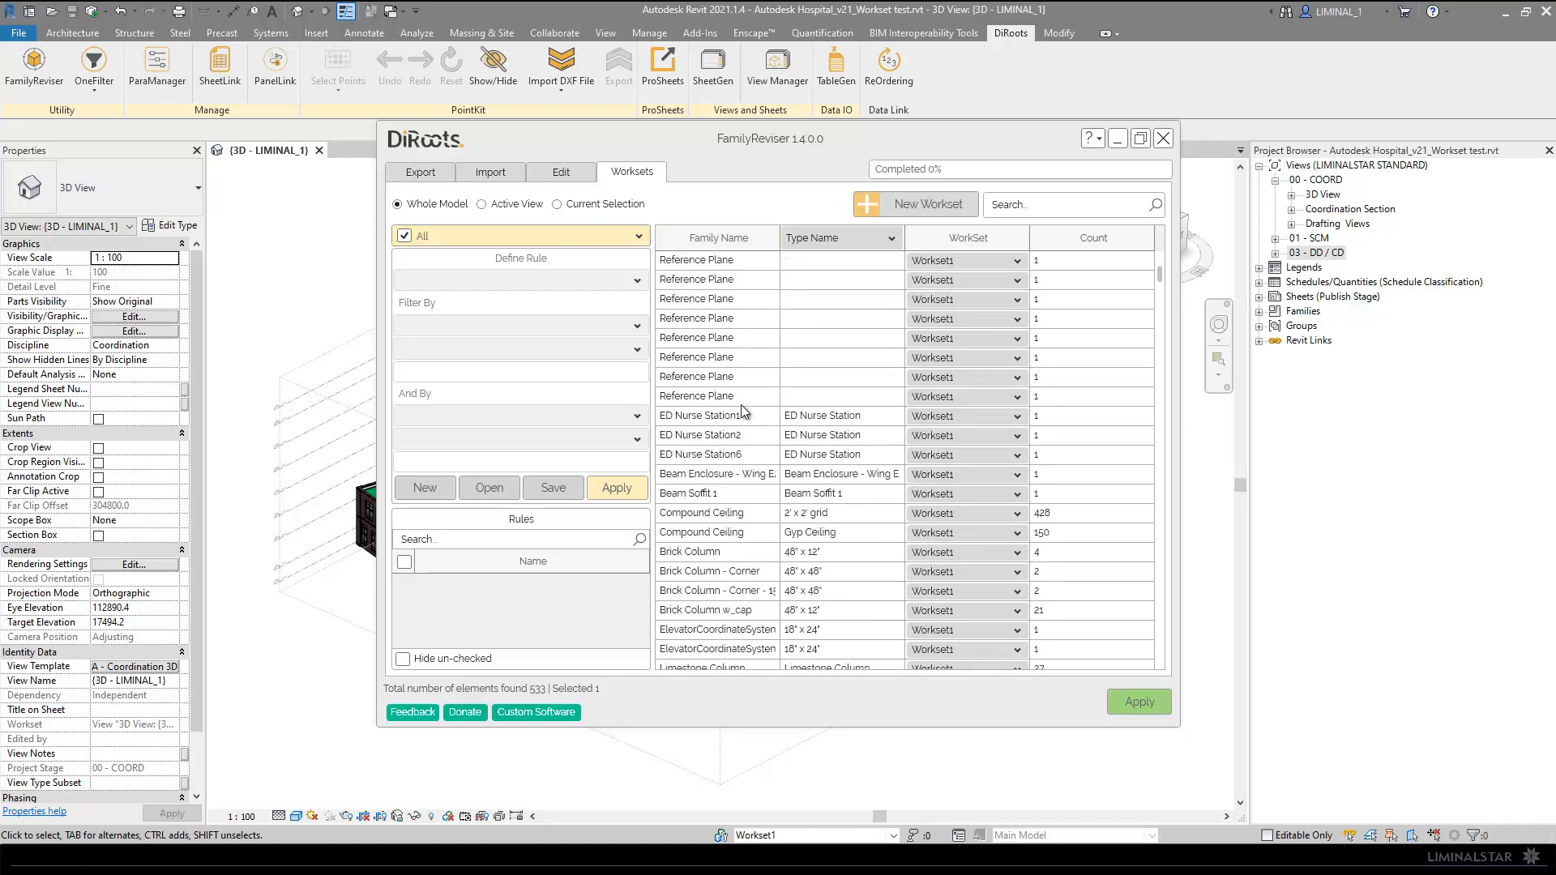
shift+click(742, 402)
click(1017, 396)
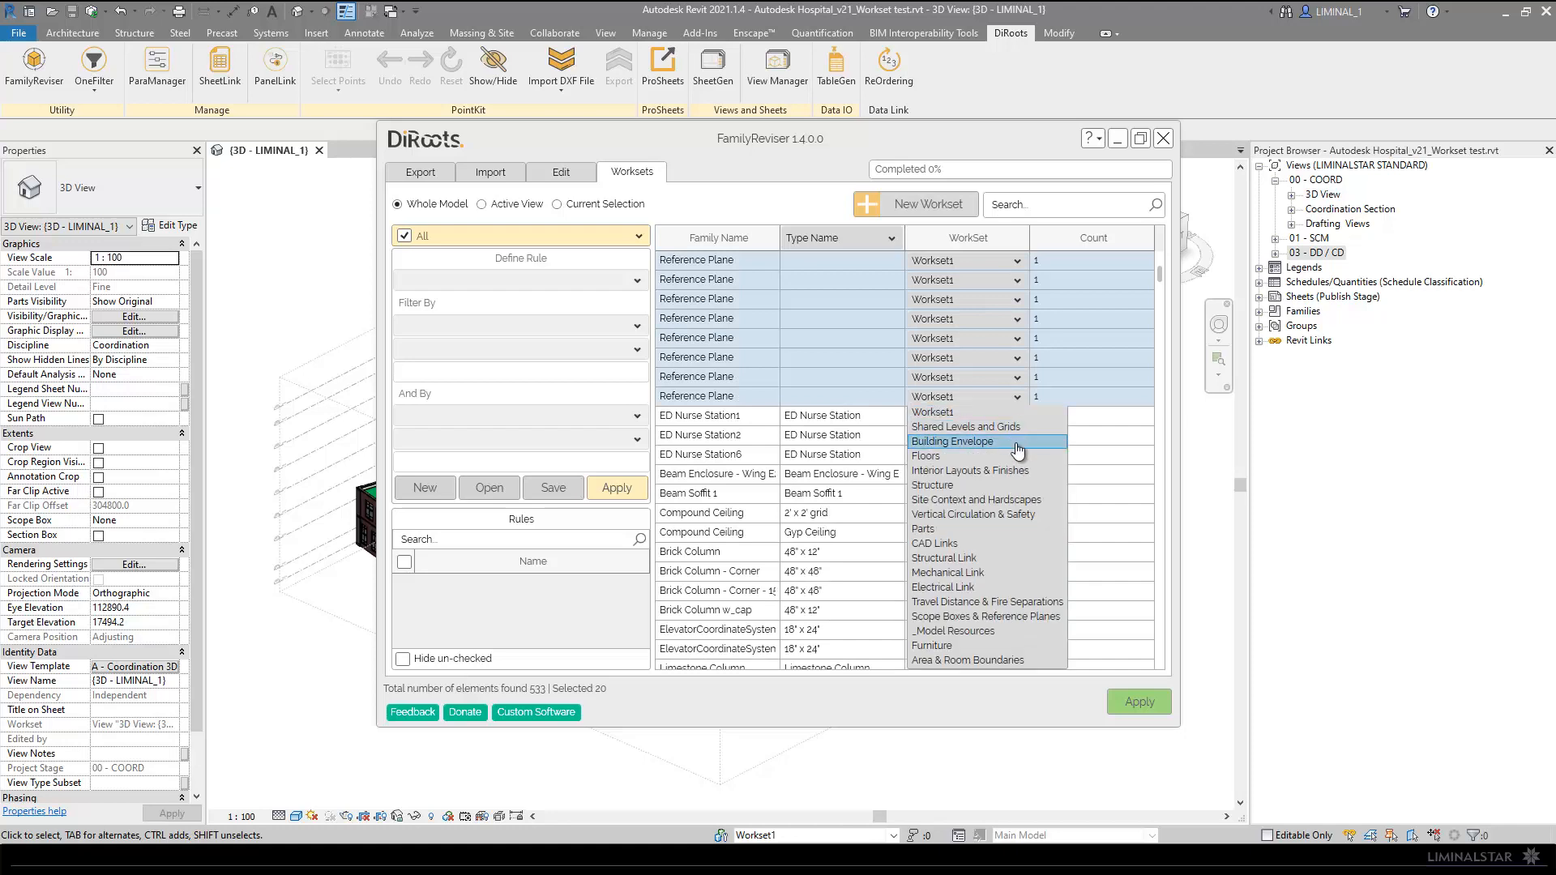
click(999, 235)
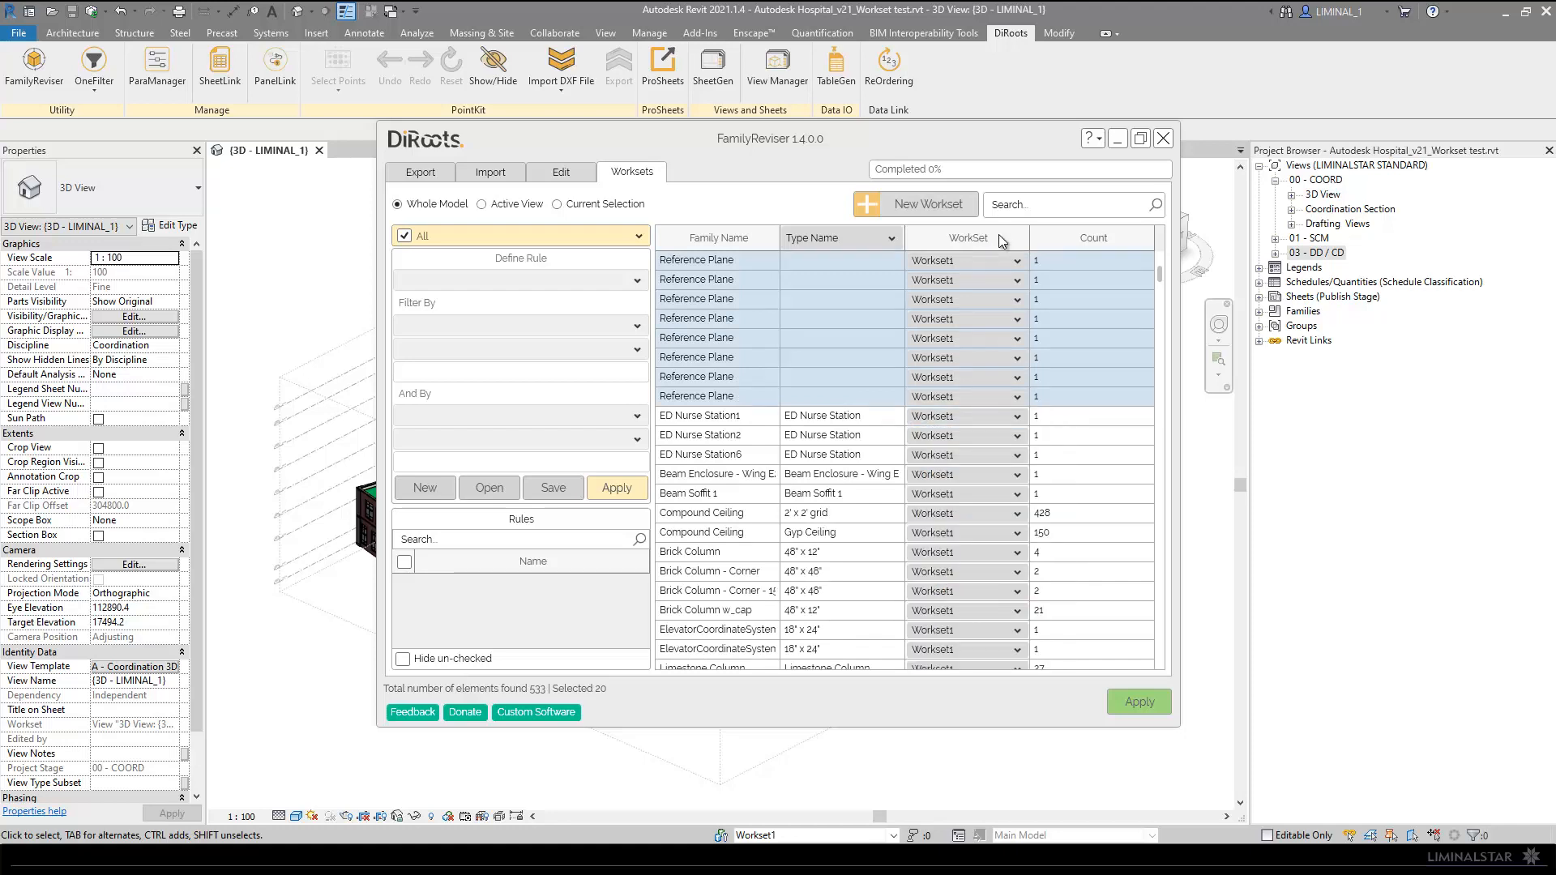
Step: Assign all the model lines still on Workset1 to the Area & Room Boundaries workset
click(704, 418)
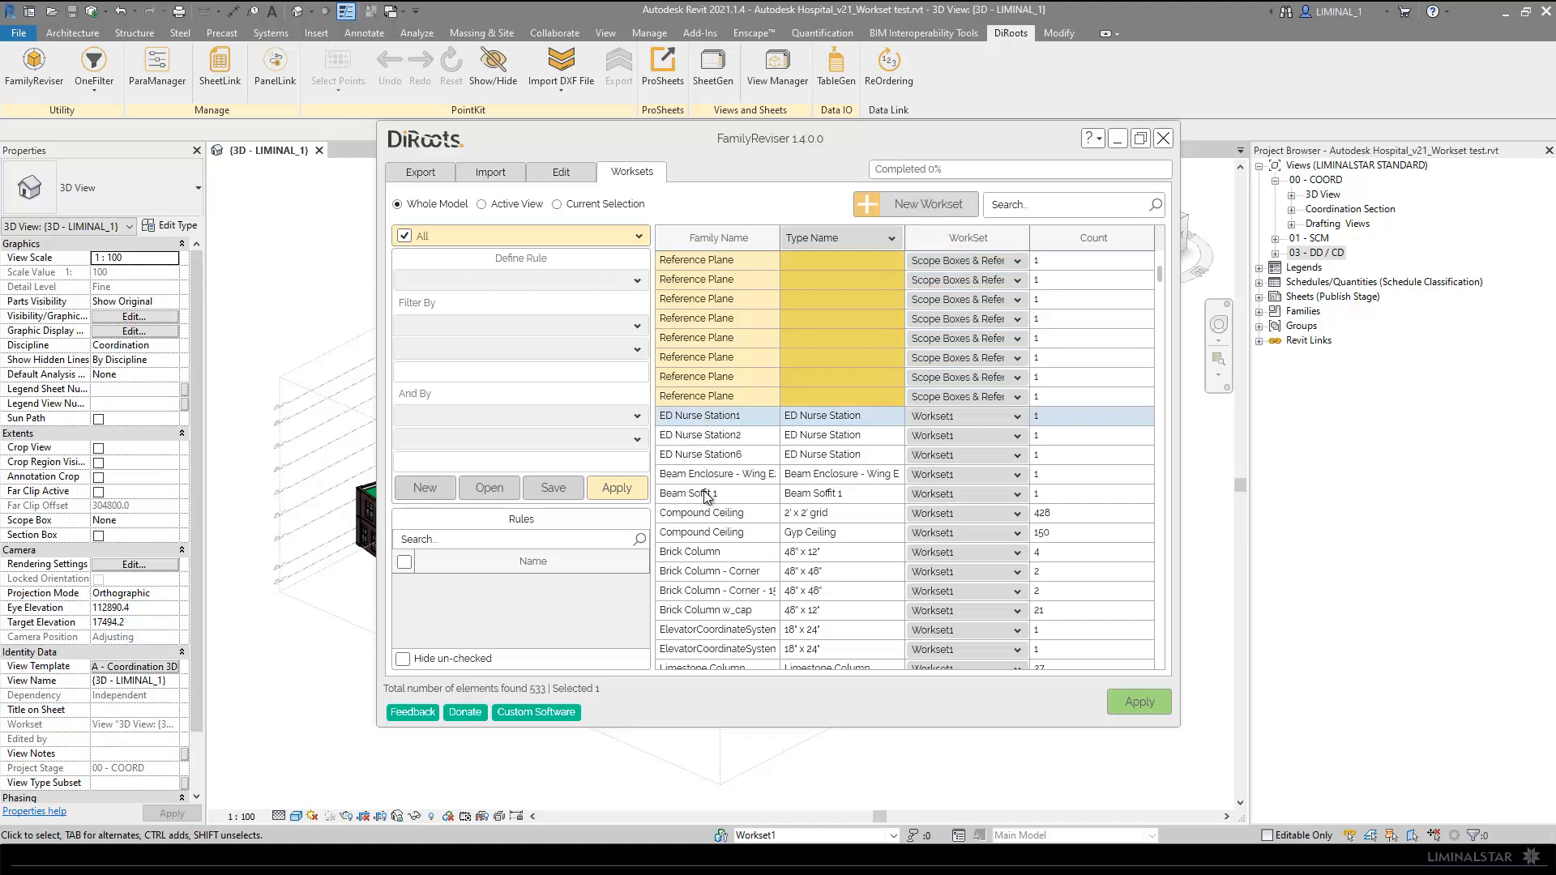
scroll(713, 474, down, 15)
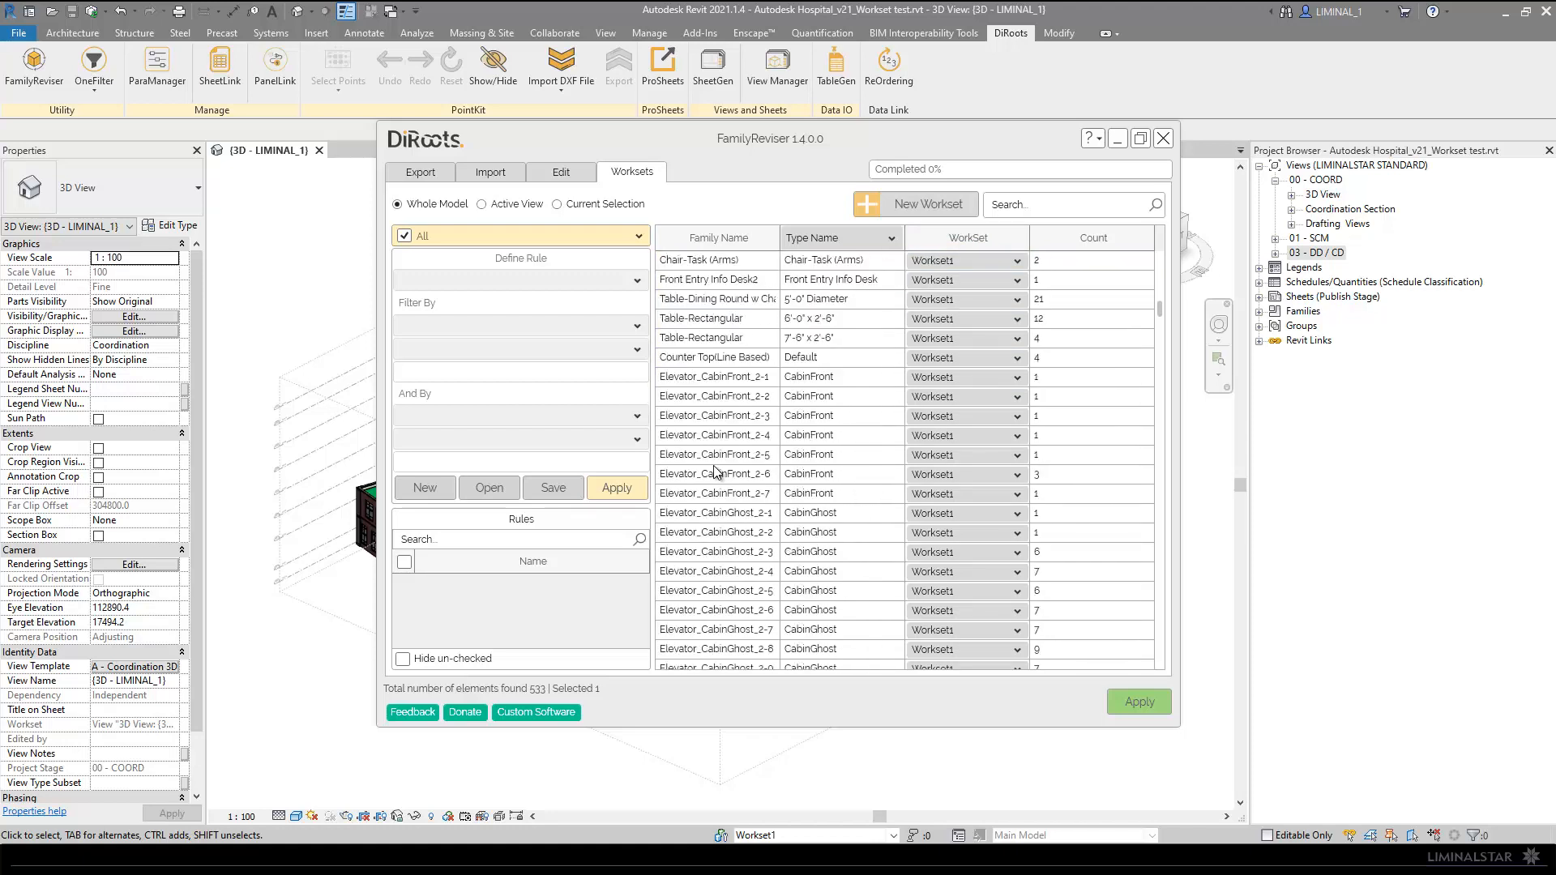
scroll(713, 474, down, 6)
scroll(709, 494, down, 4)
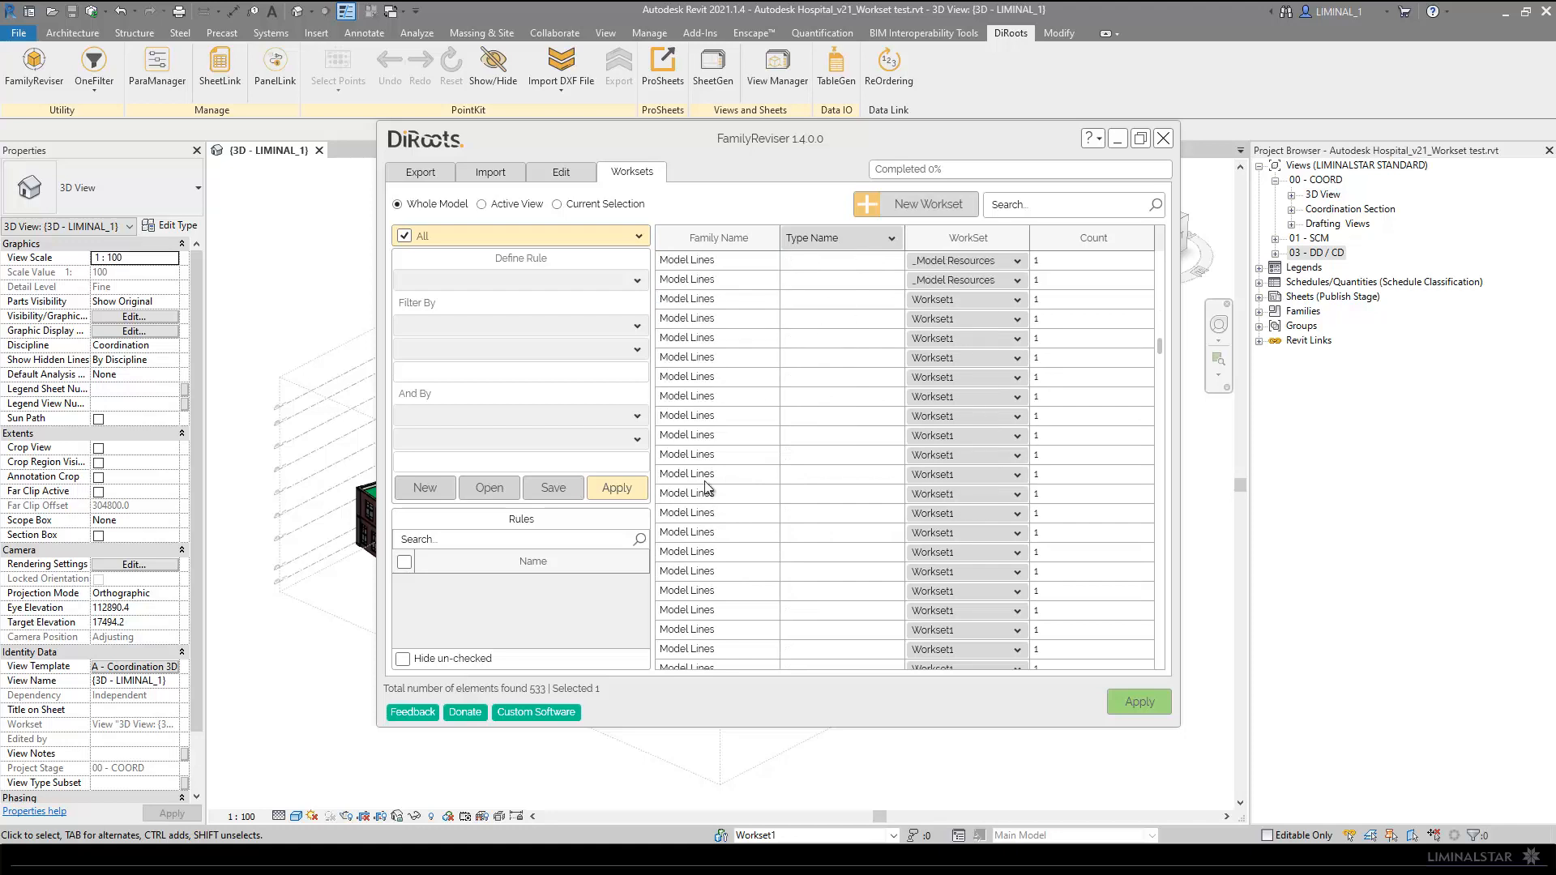
scroll(707, 324, up, 1)
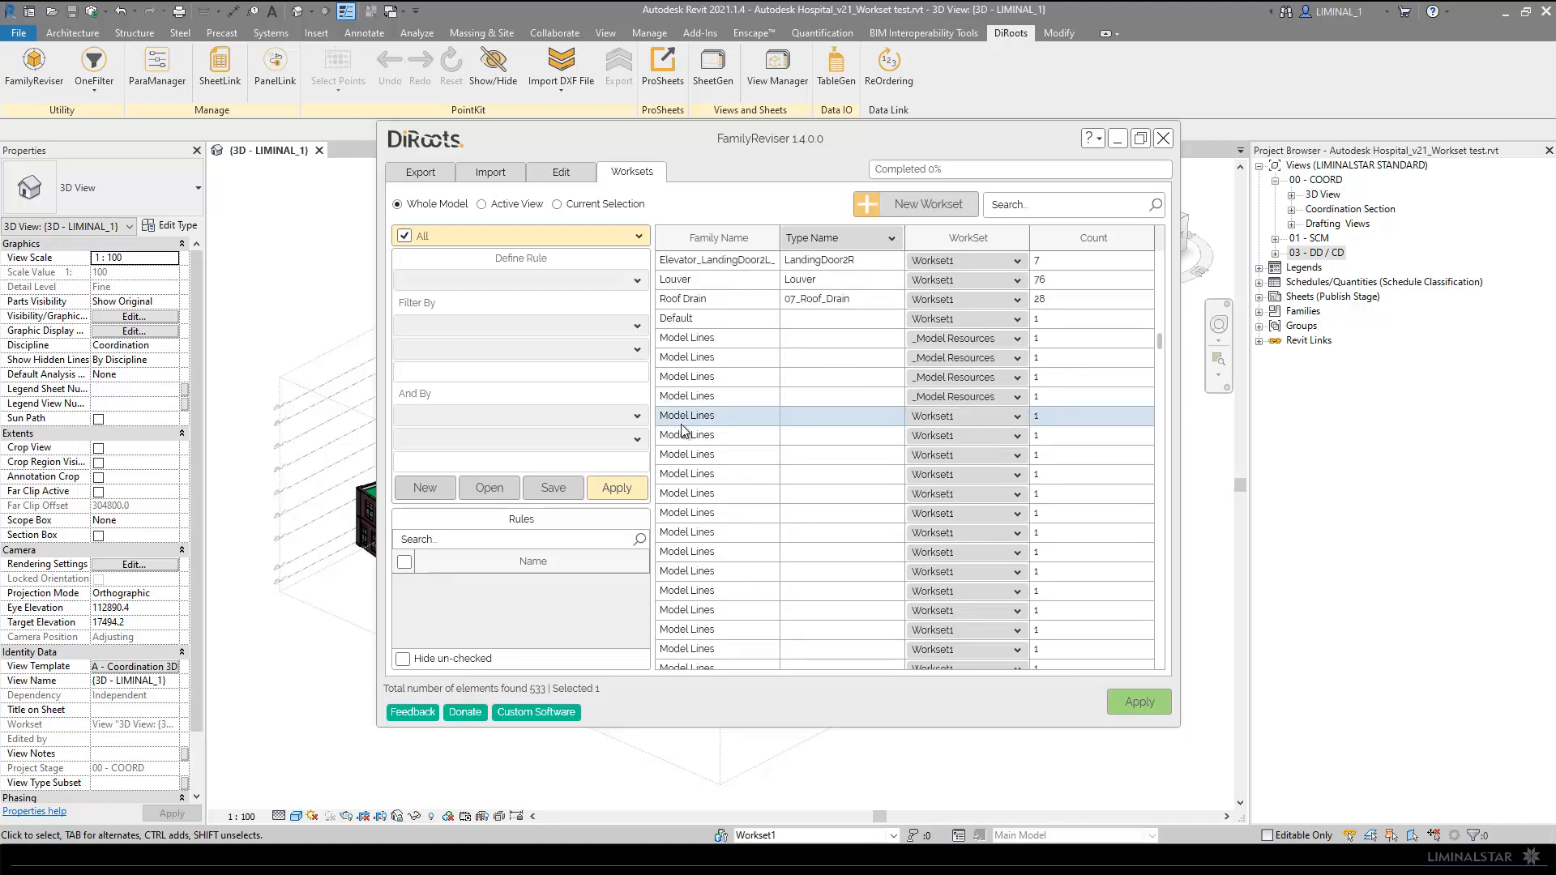
scroll(705, 413, down, 2)
scroll(752, 459, down, 2)
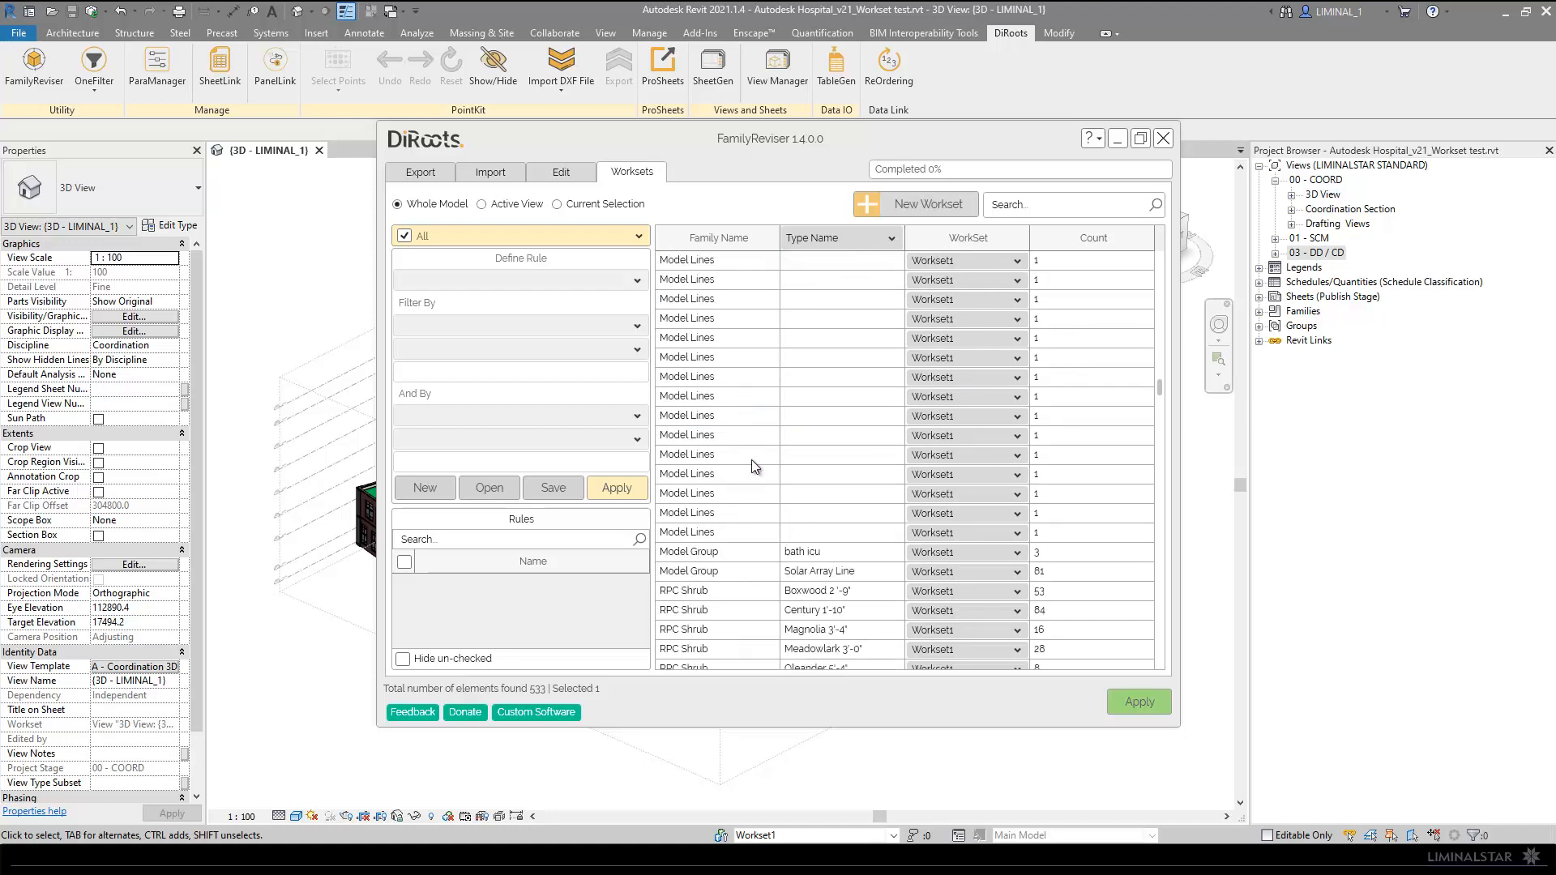
shift+click(711, 475)
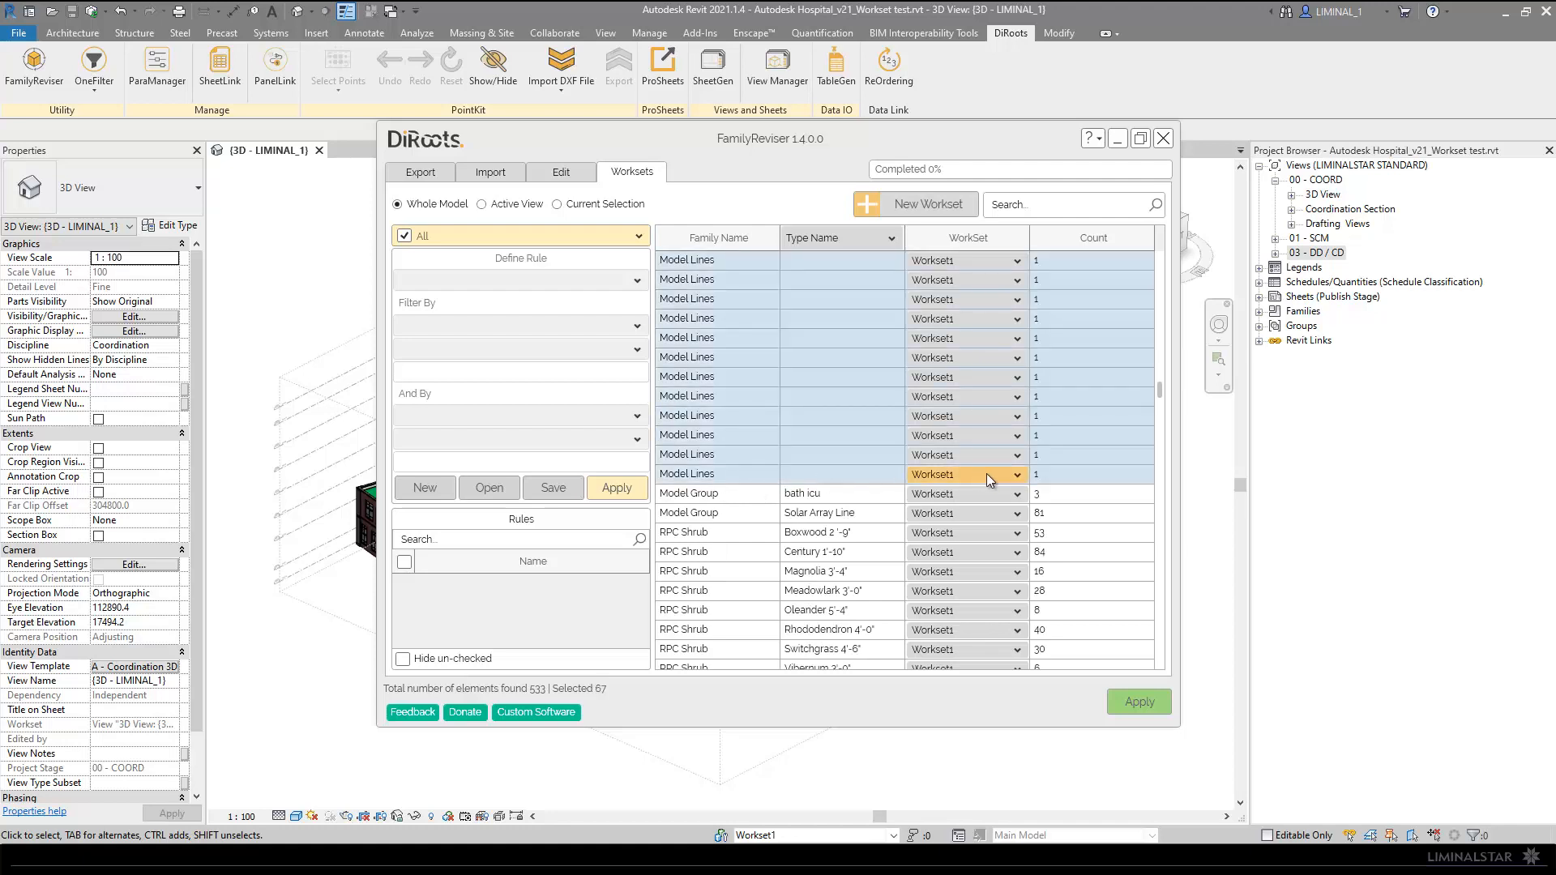
click(1013, 474)
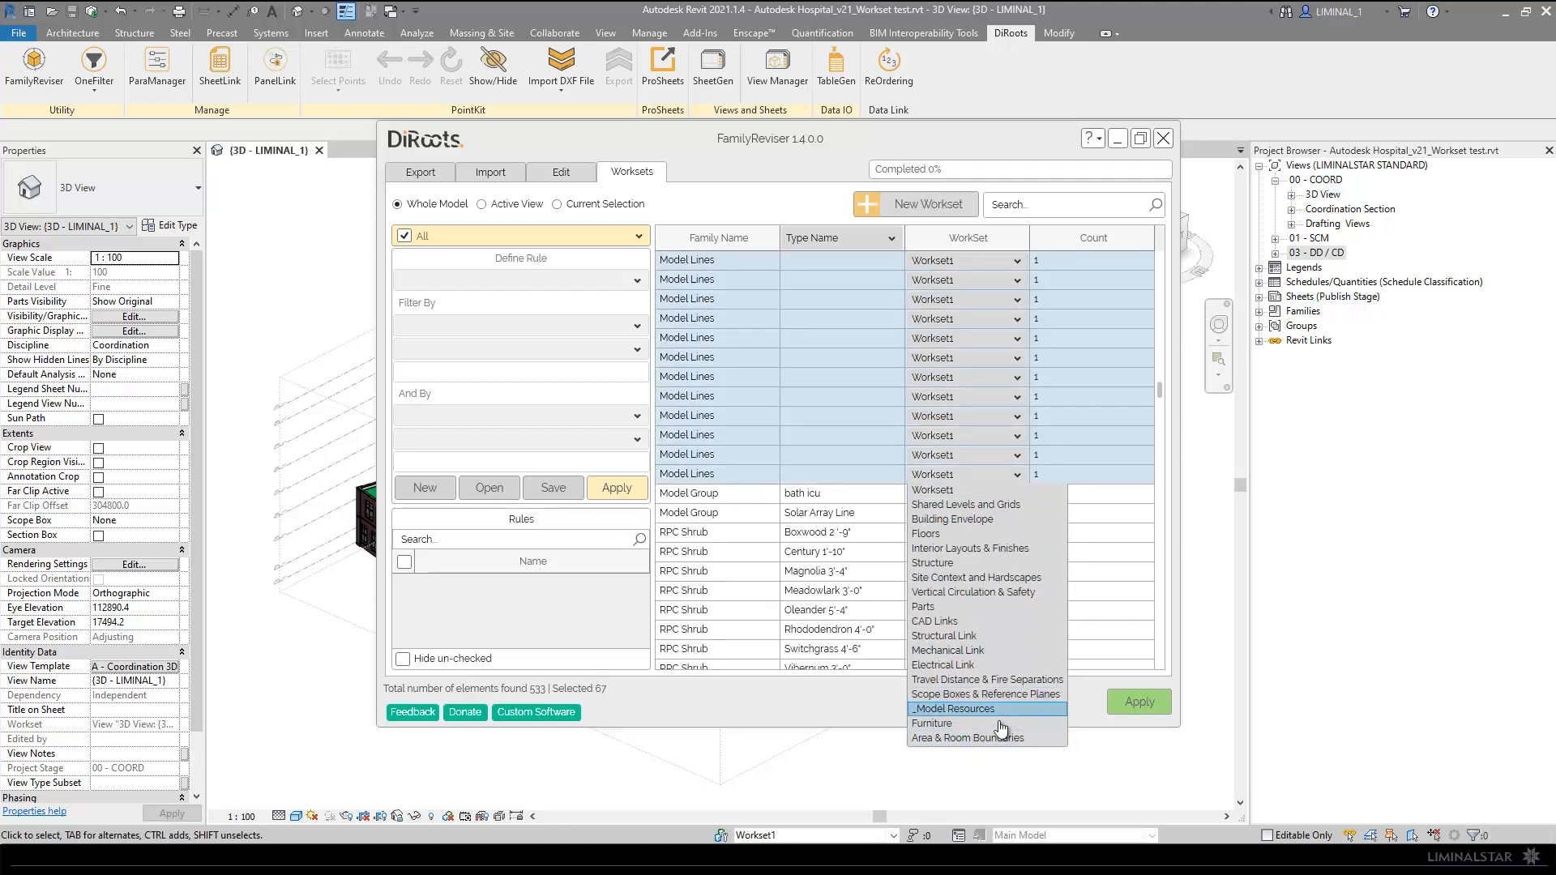
click(958, 739)
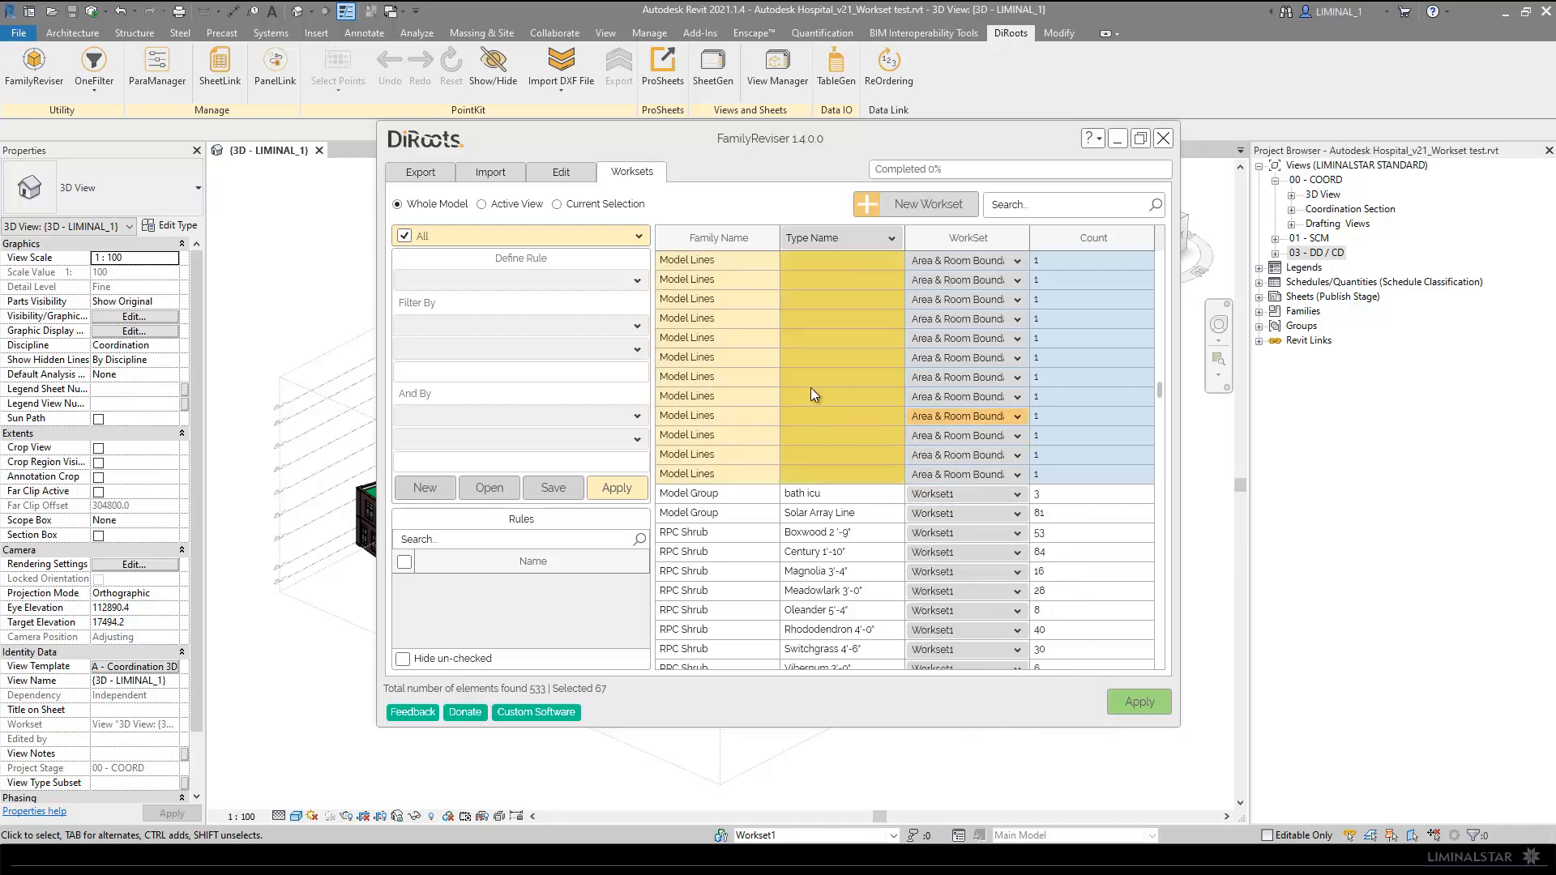
Step: Apply the reference plane and model line workset changes, and close FamilyReviser
scroll(753, 494, down, 2)
scroll(754, 511, down, 7)
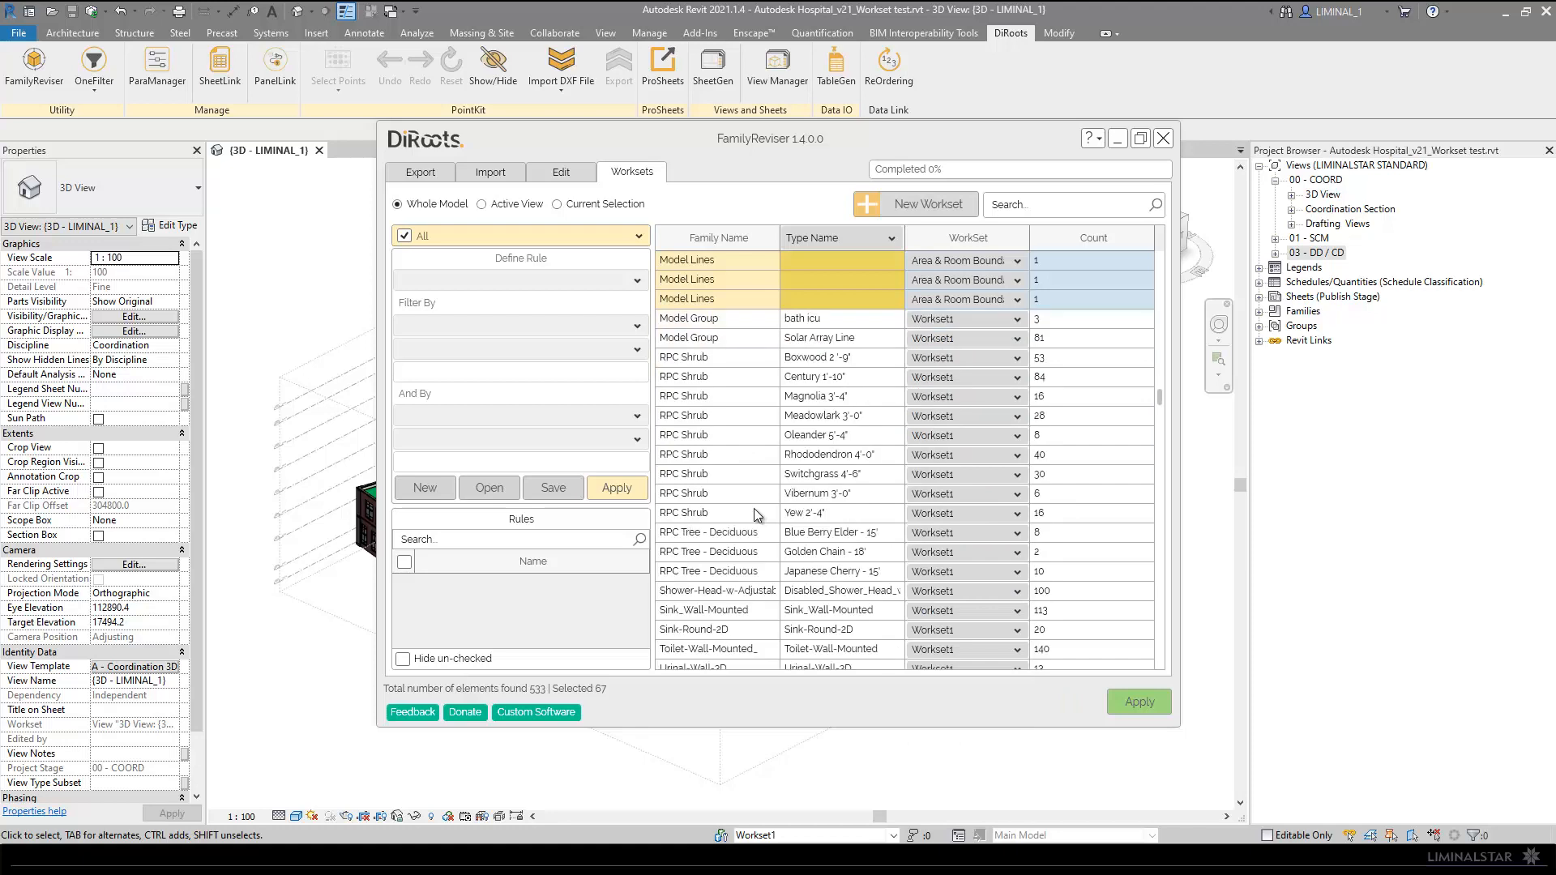
scroll(754, 512, down, 3)
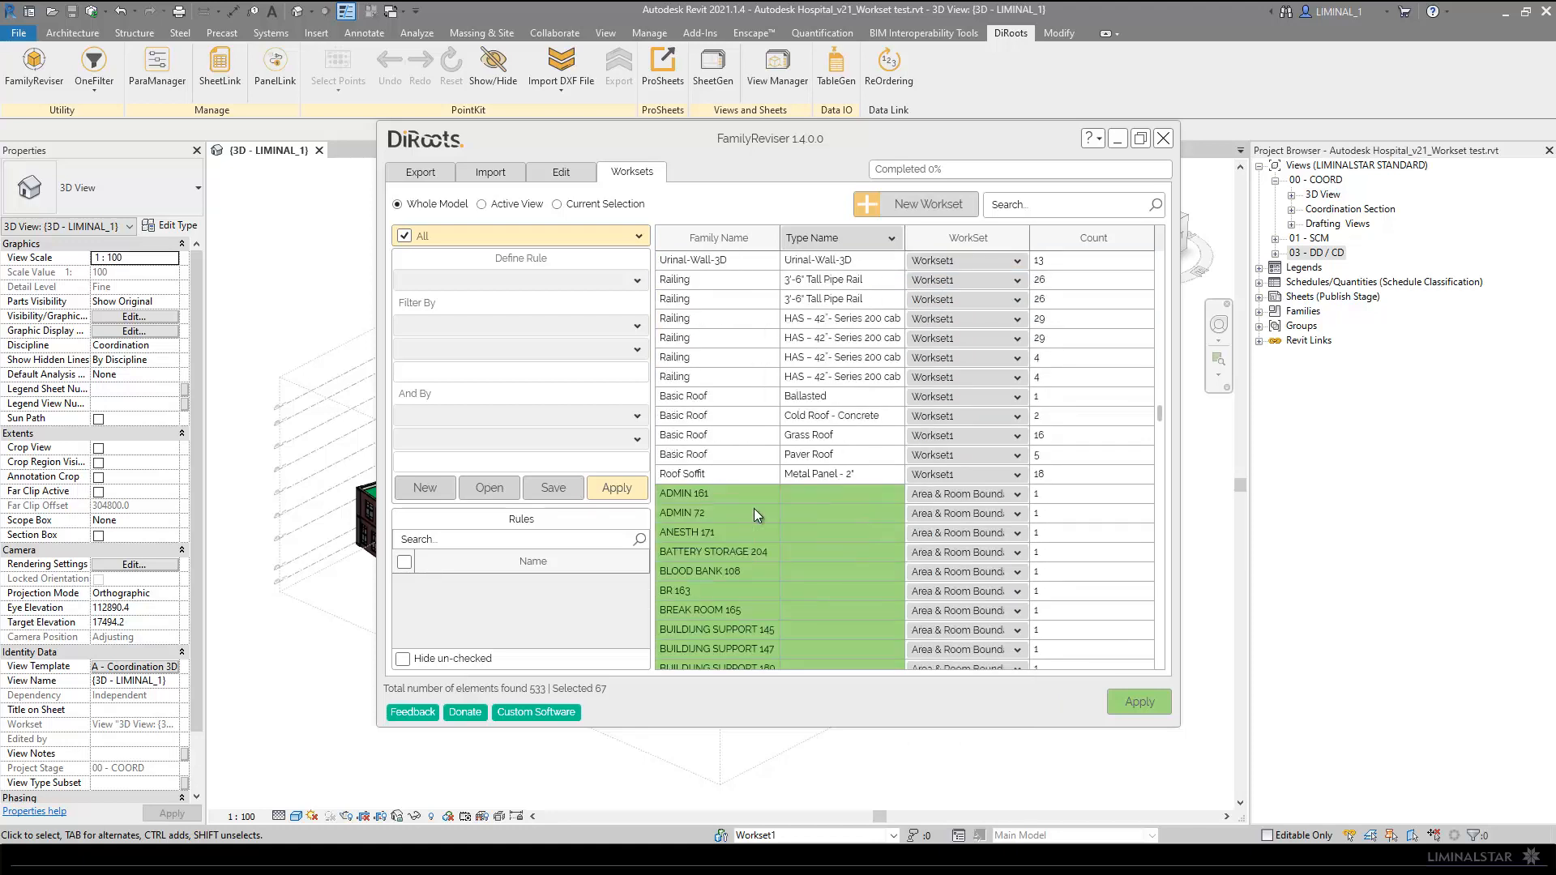
click(1131, 705)
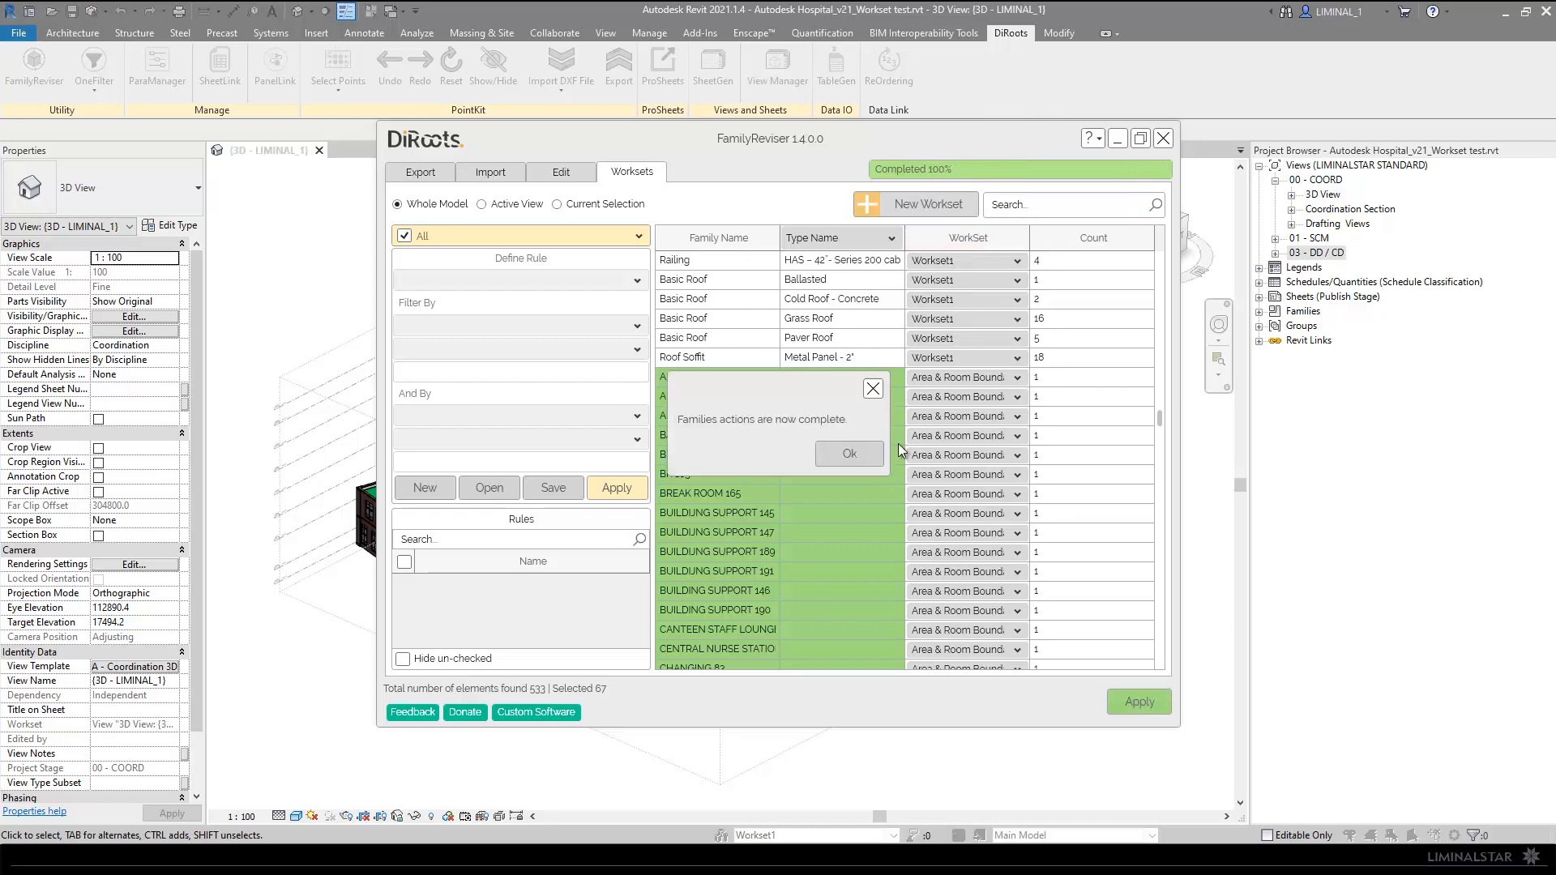
click(835, 462)
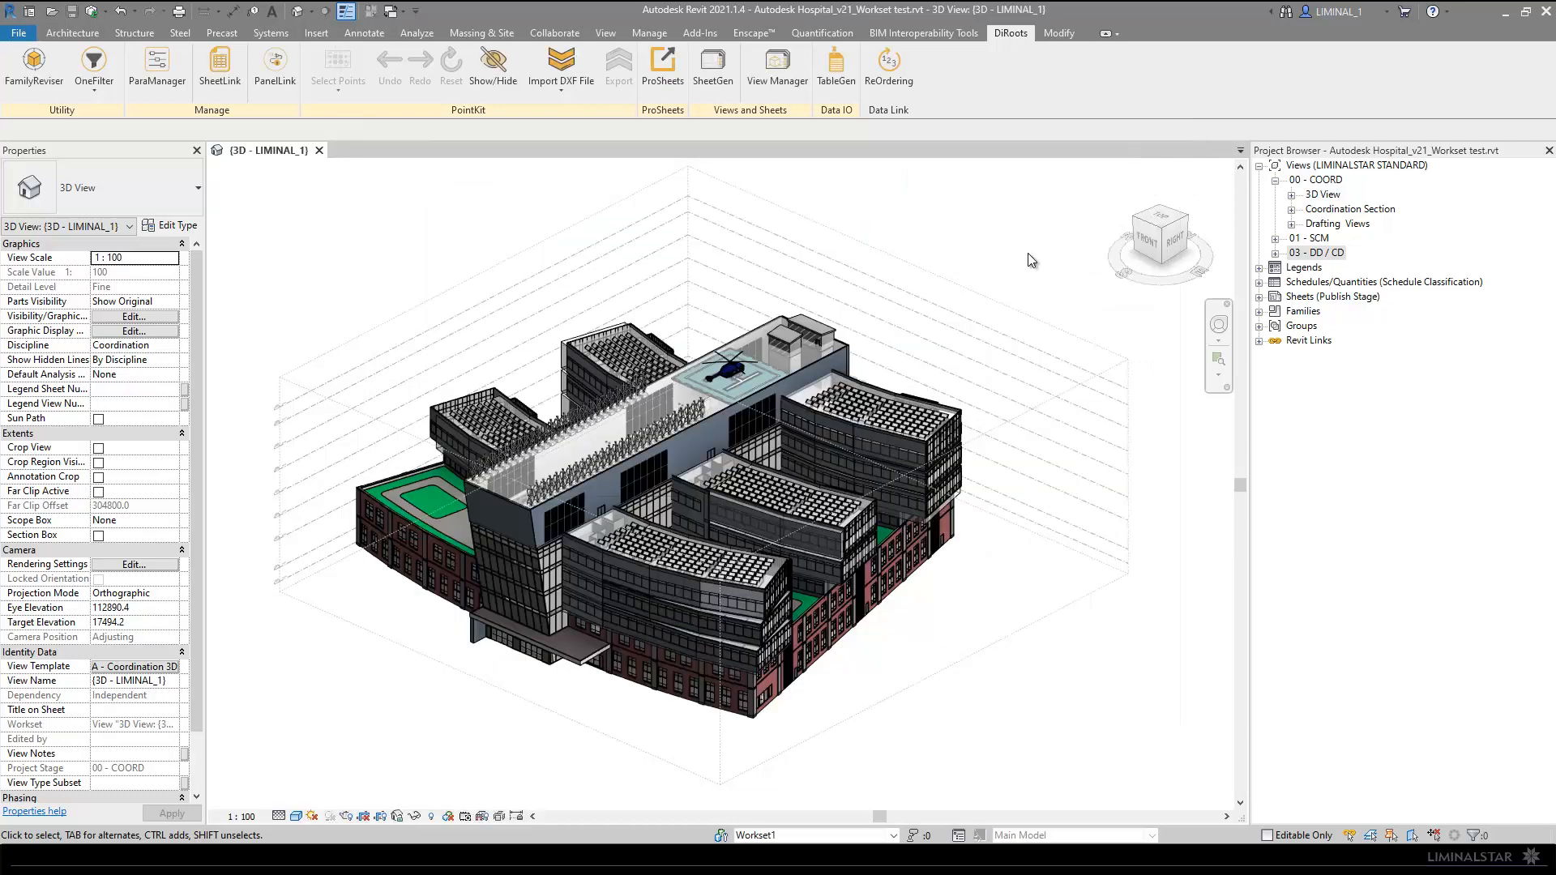
Step: Enable temporary view properties in the 3D view and open its workset visibility overrides
middle_drag(418, 715, 488, 691)
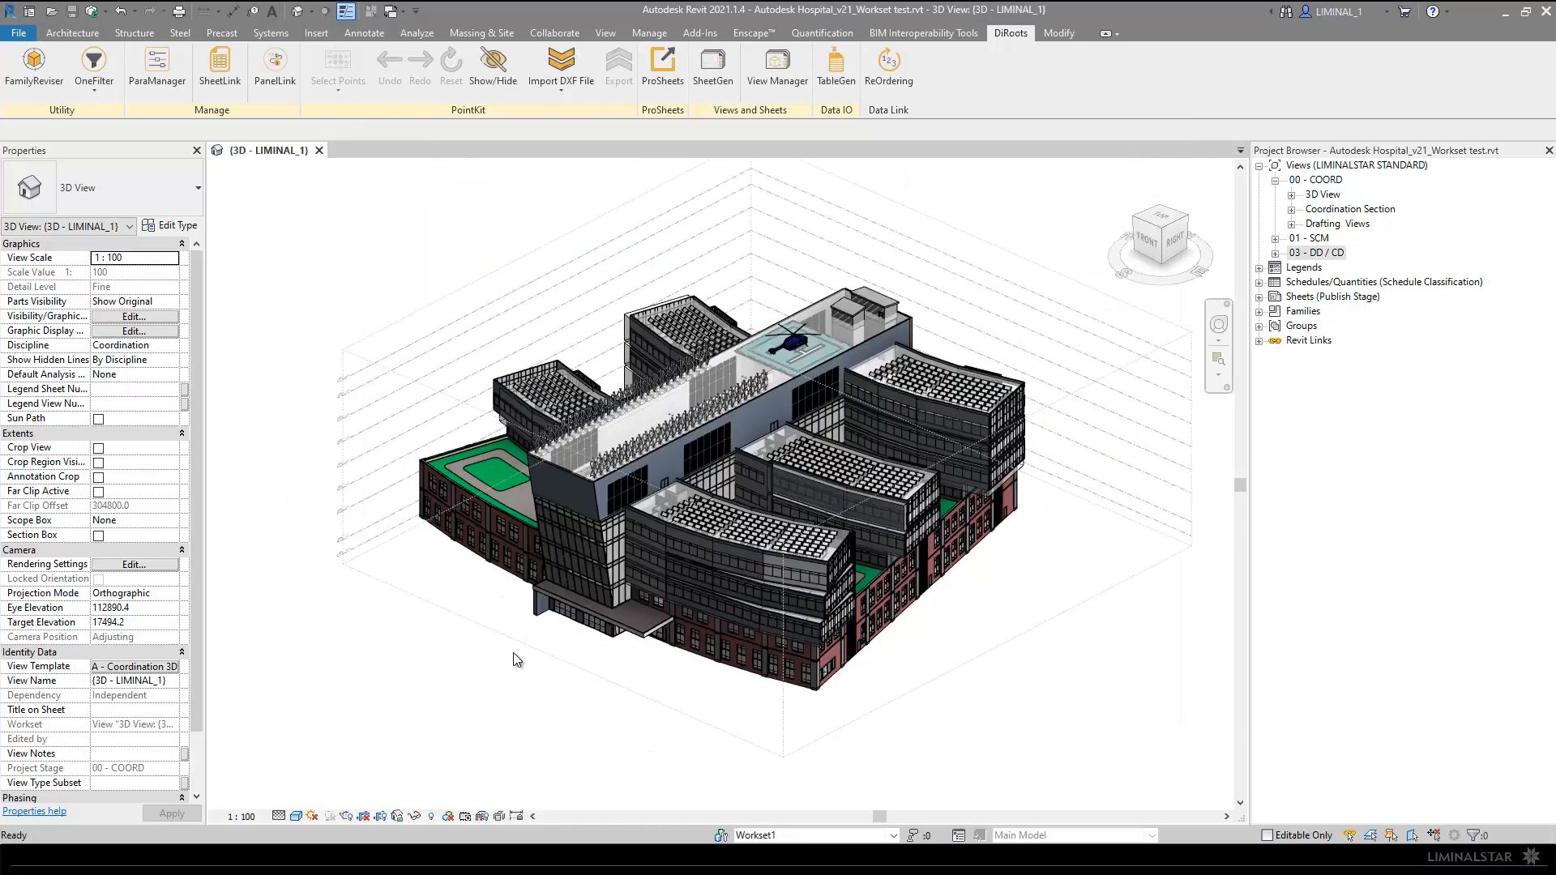
click(464, 817)
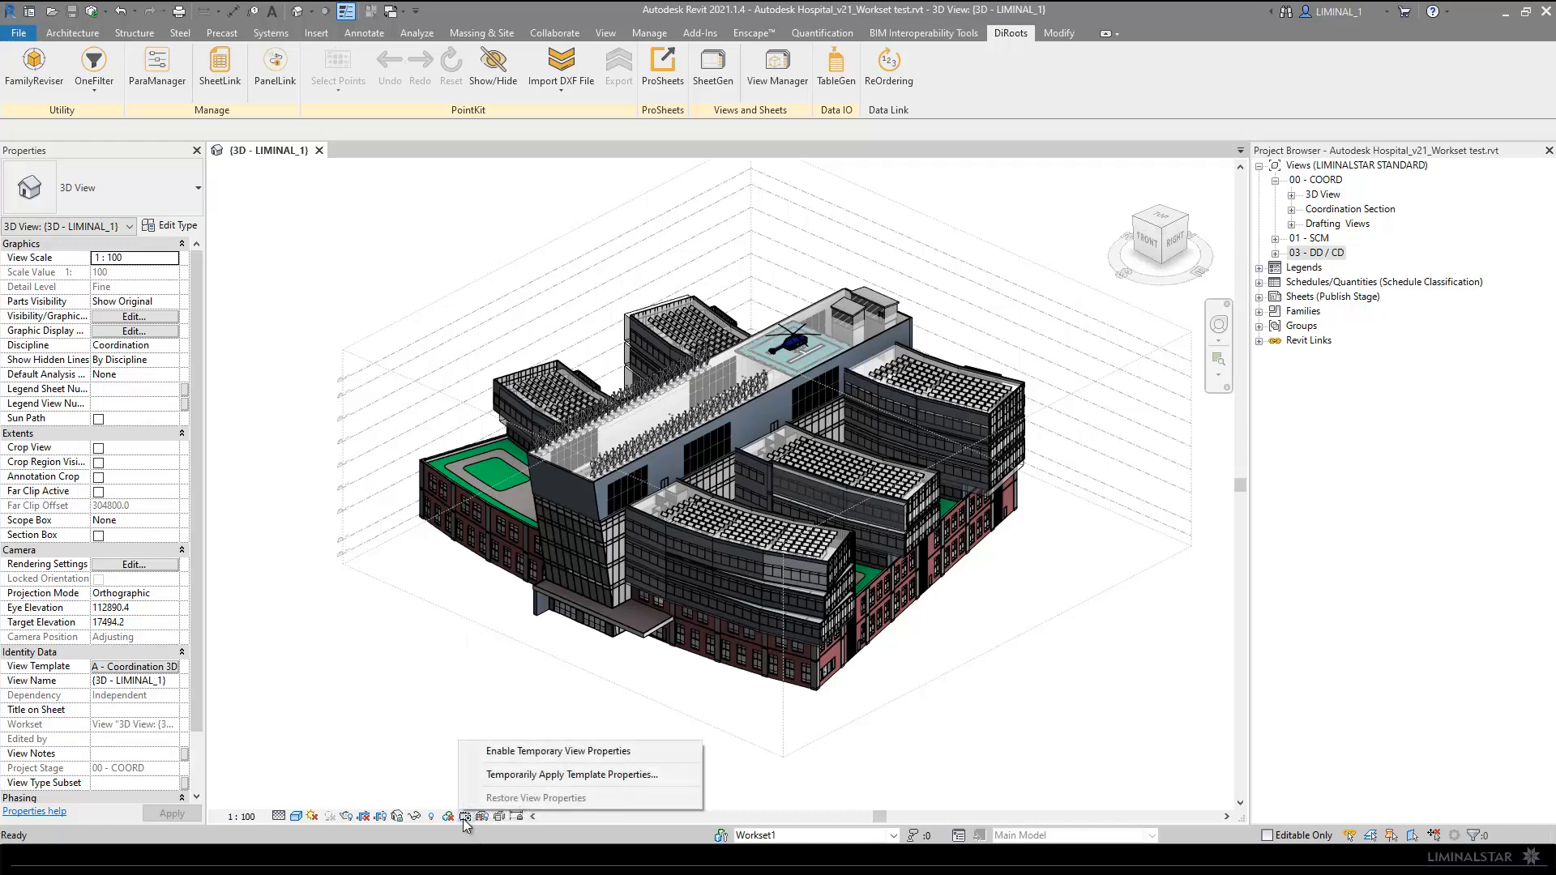
click(518, 754)
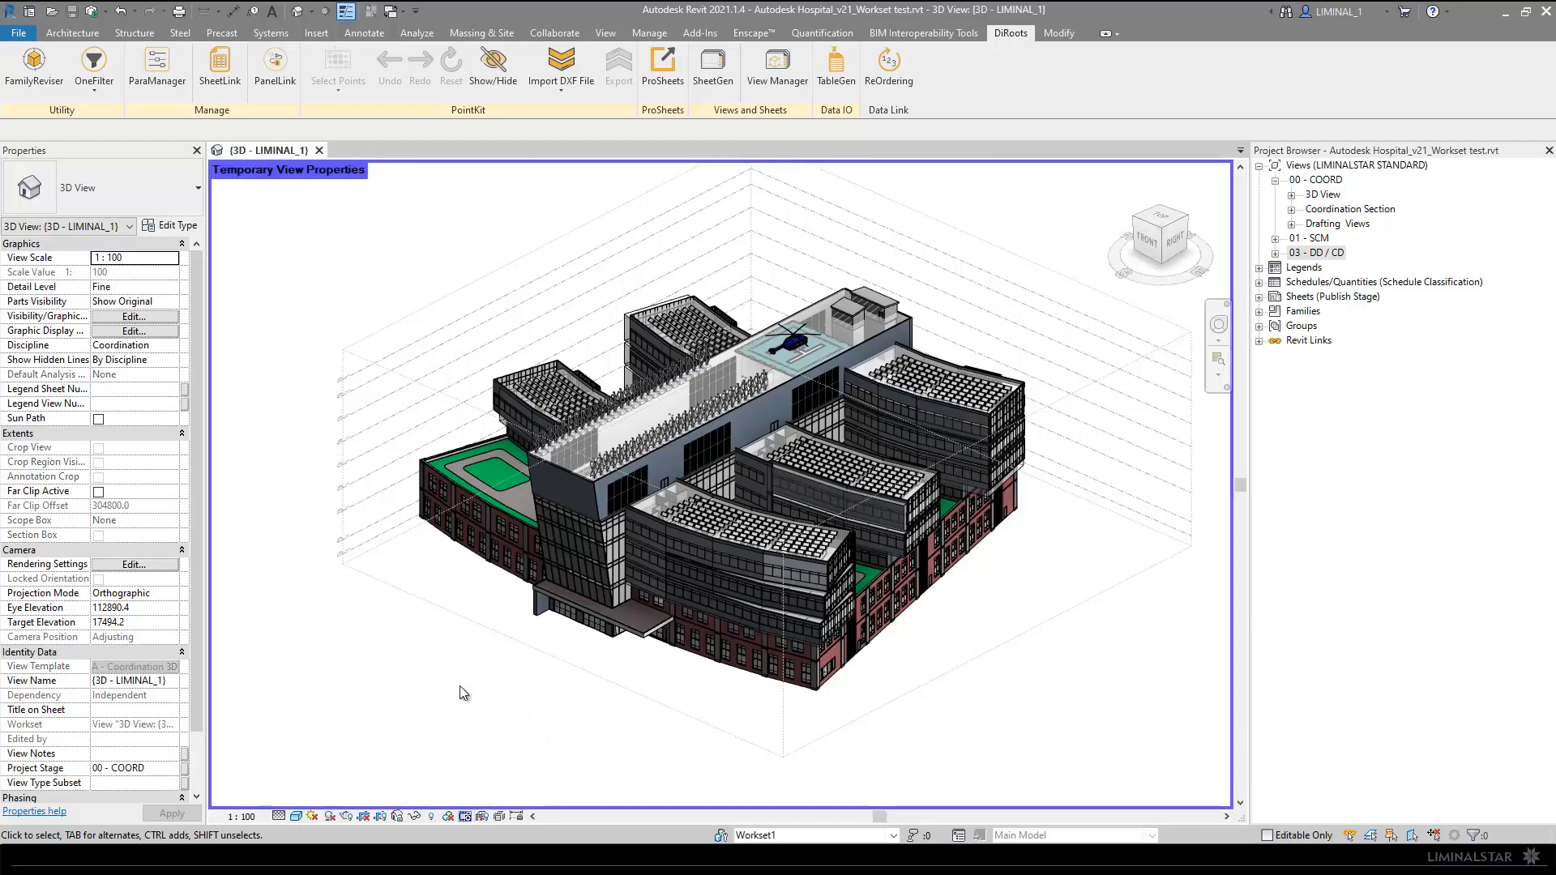
key(v)
key(v)
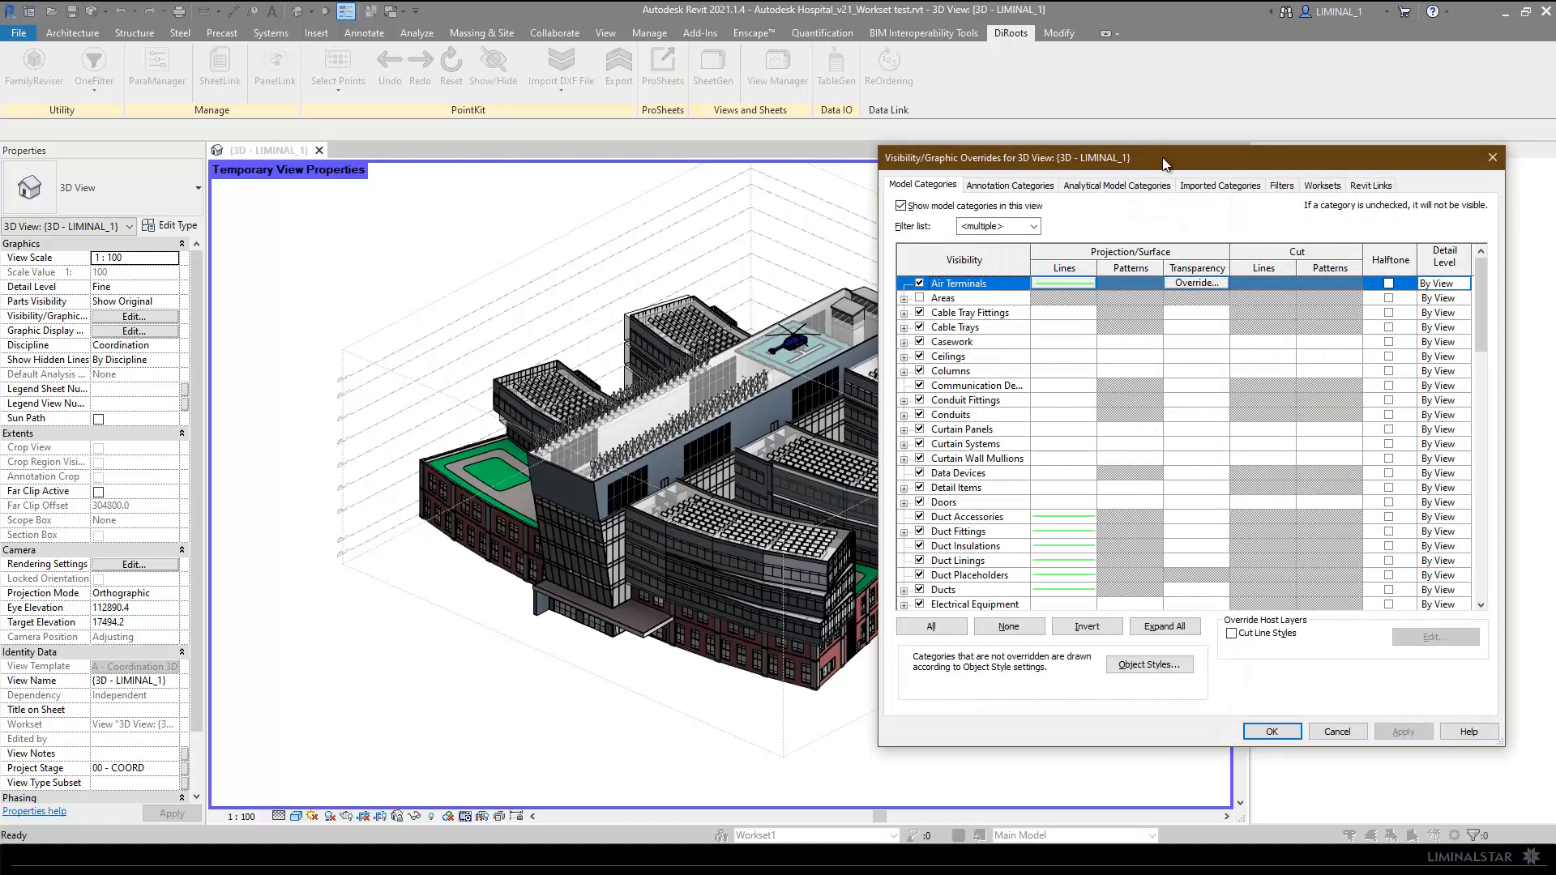
drag(1163, 163, 994, 151)
click(1152, 175)
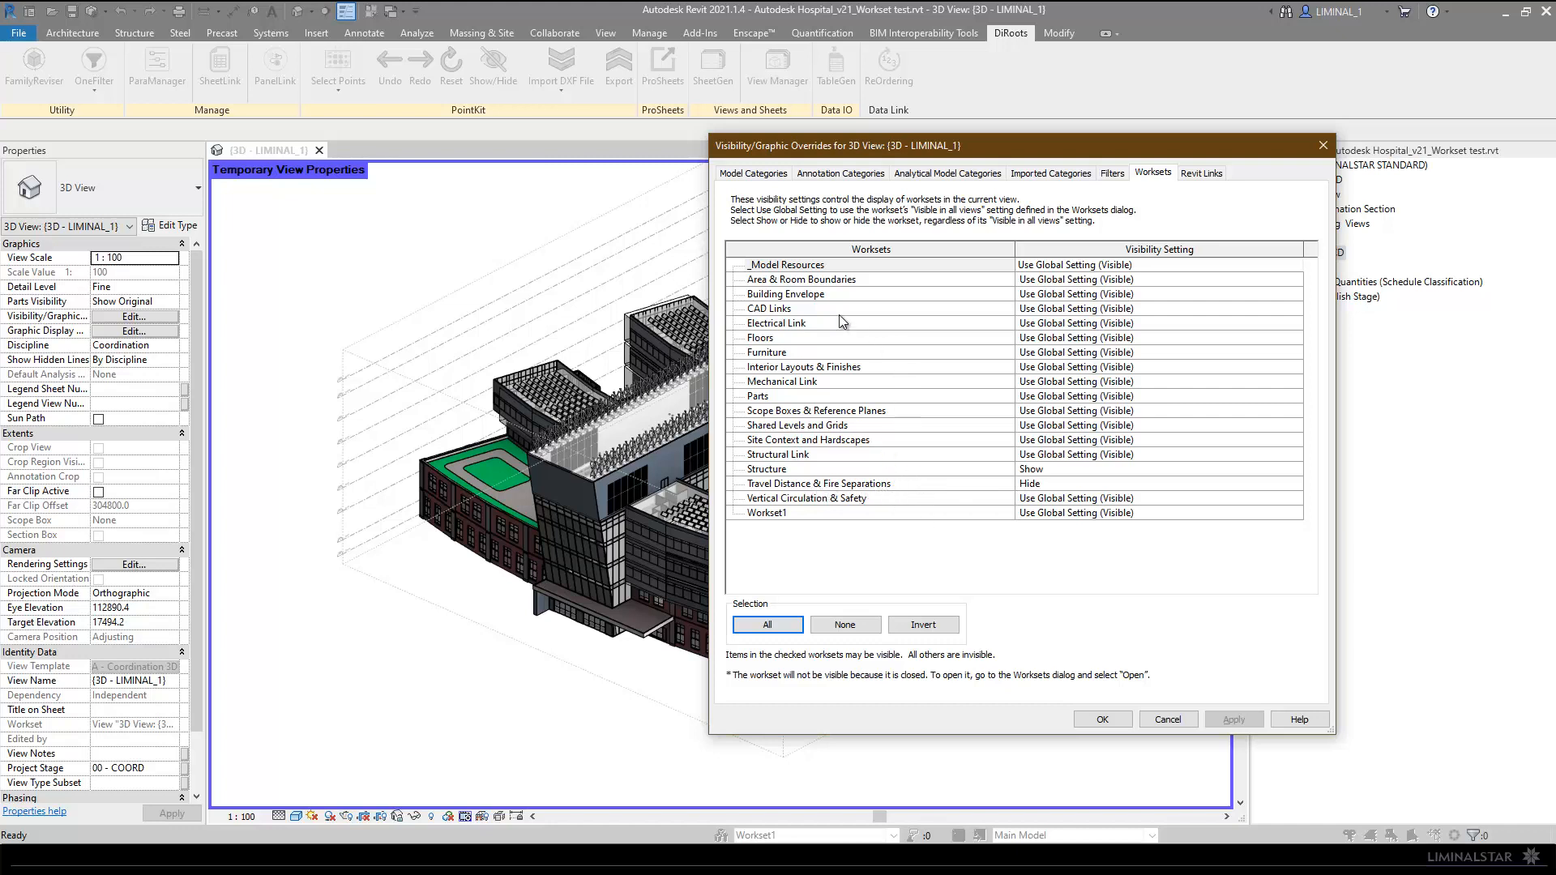
Step: Set the Area & Room Boundaries and Building Envelope worksets to Hide in the 3D view, and inspect the model without them
click(1164, 280)
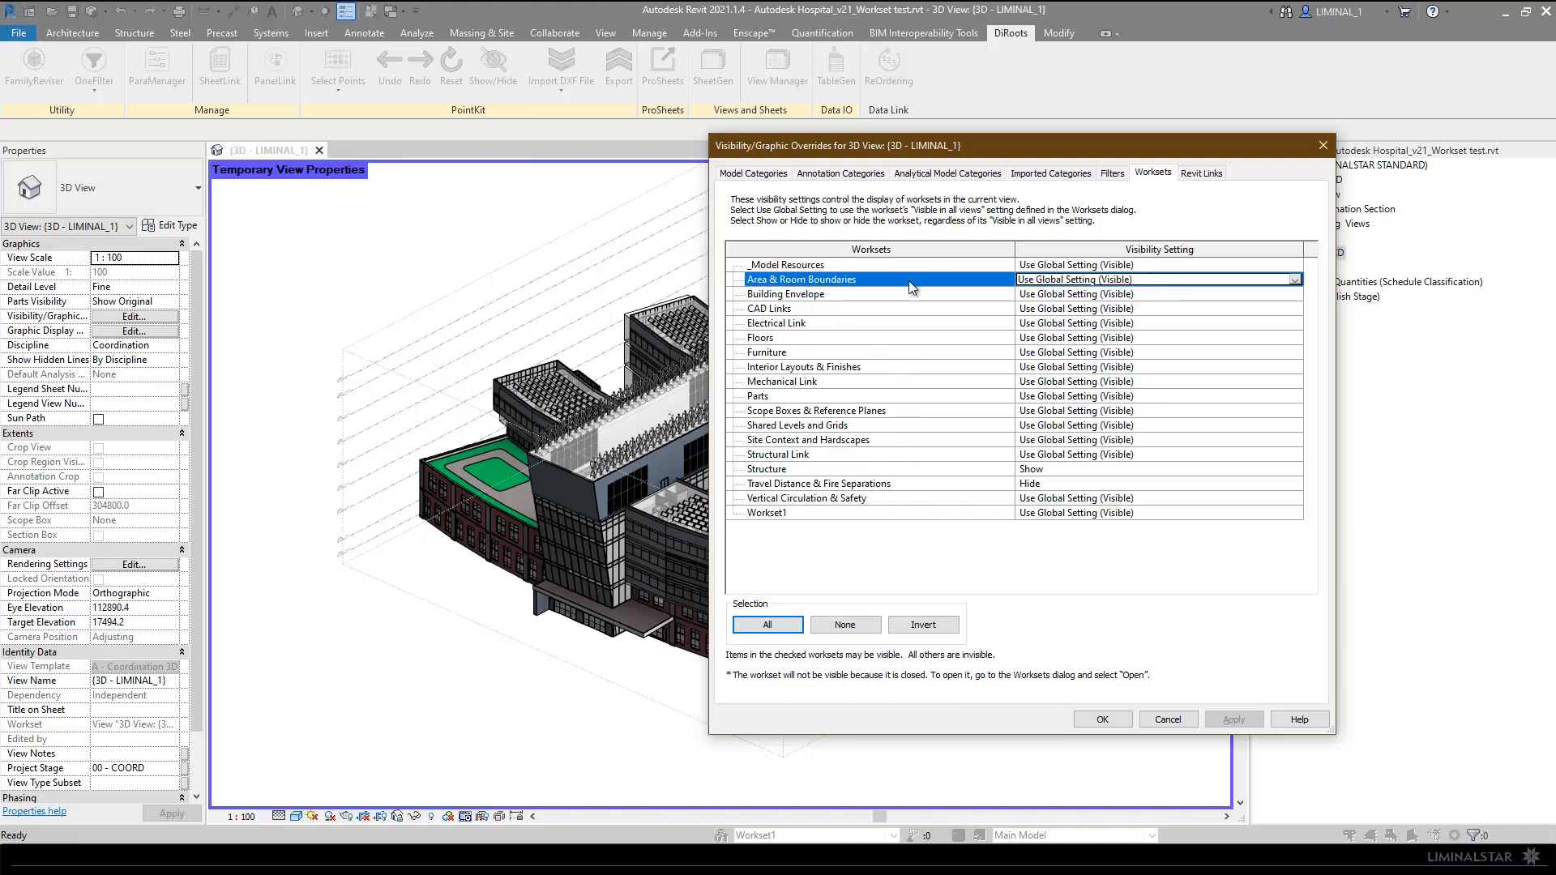
click(1295, 280)
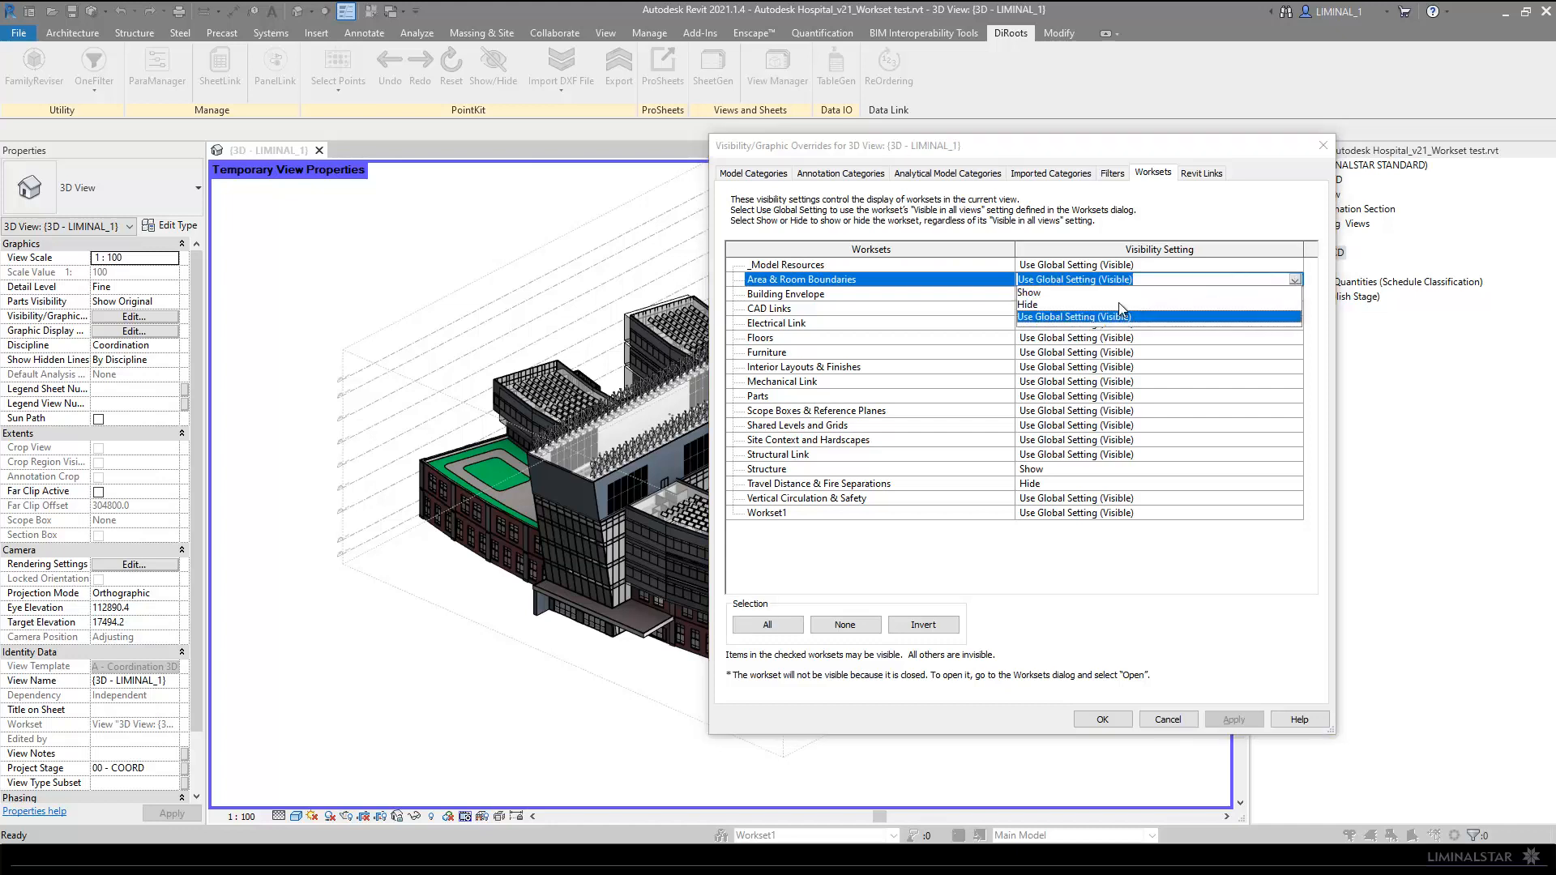
click(1027, 305)
click(947, 295)
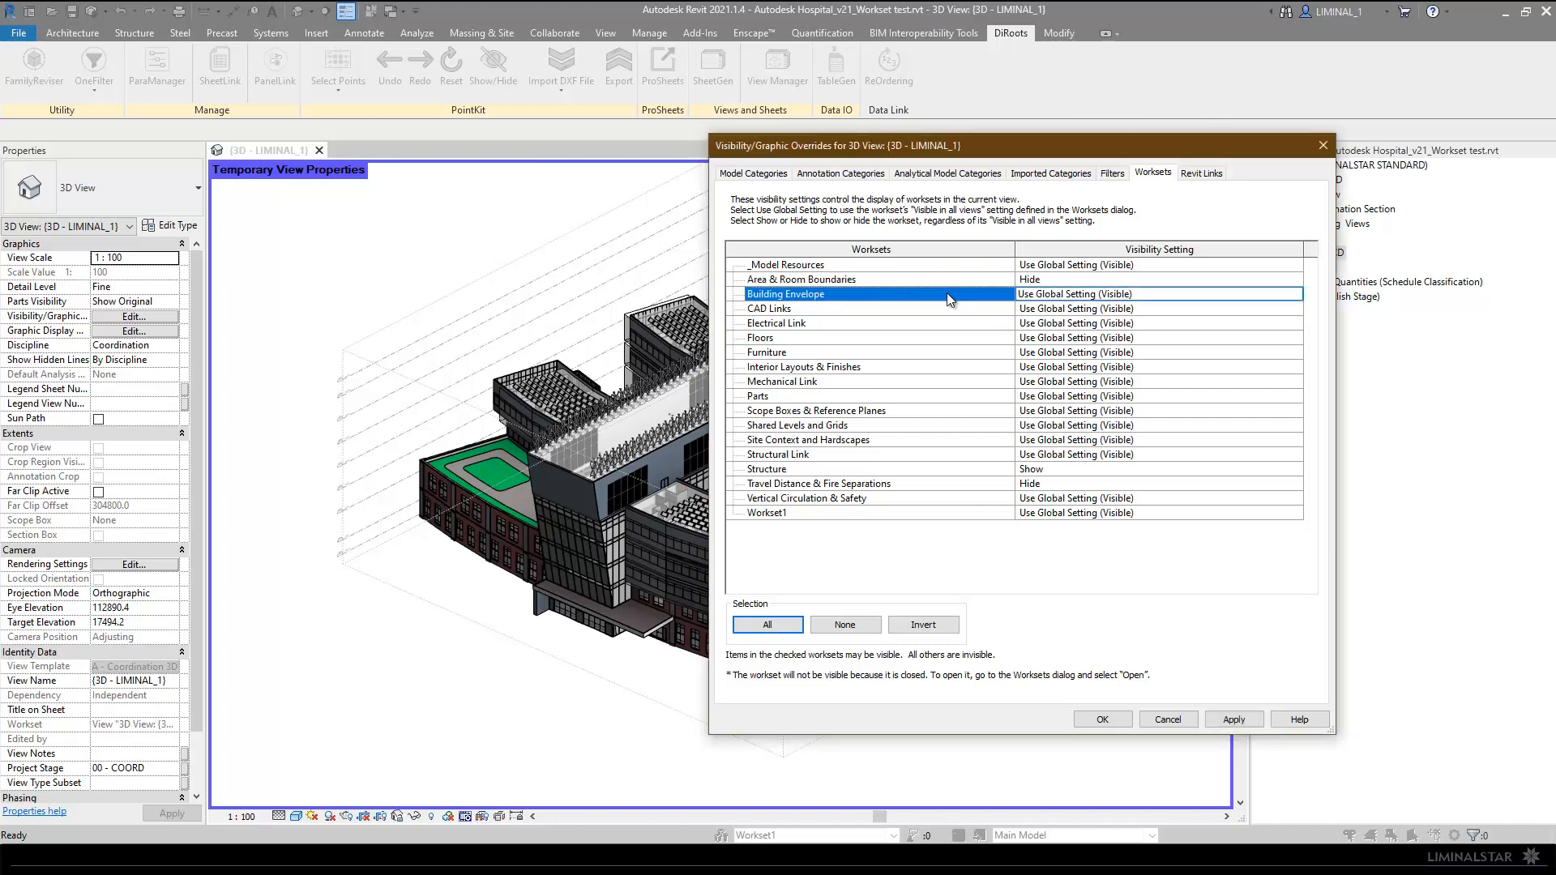
click(1248, 297)
click(1295, 294)
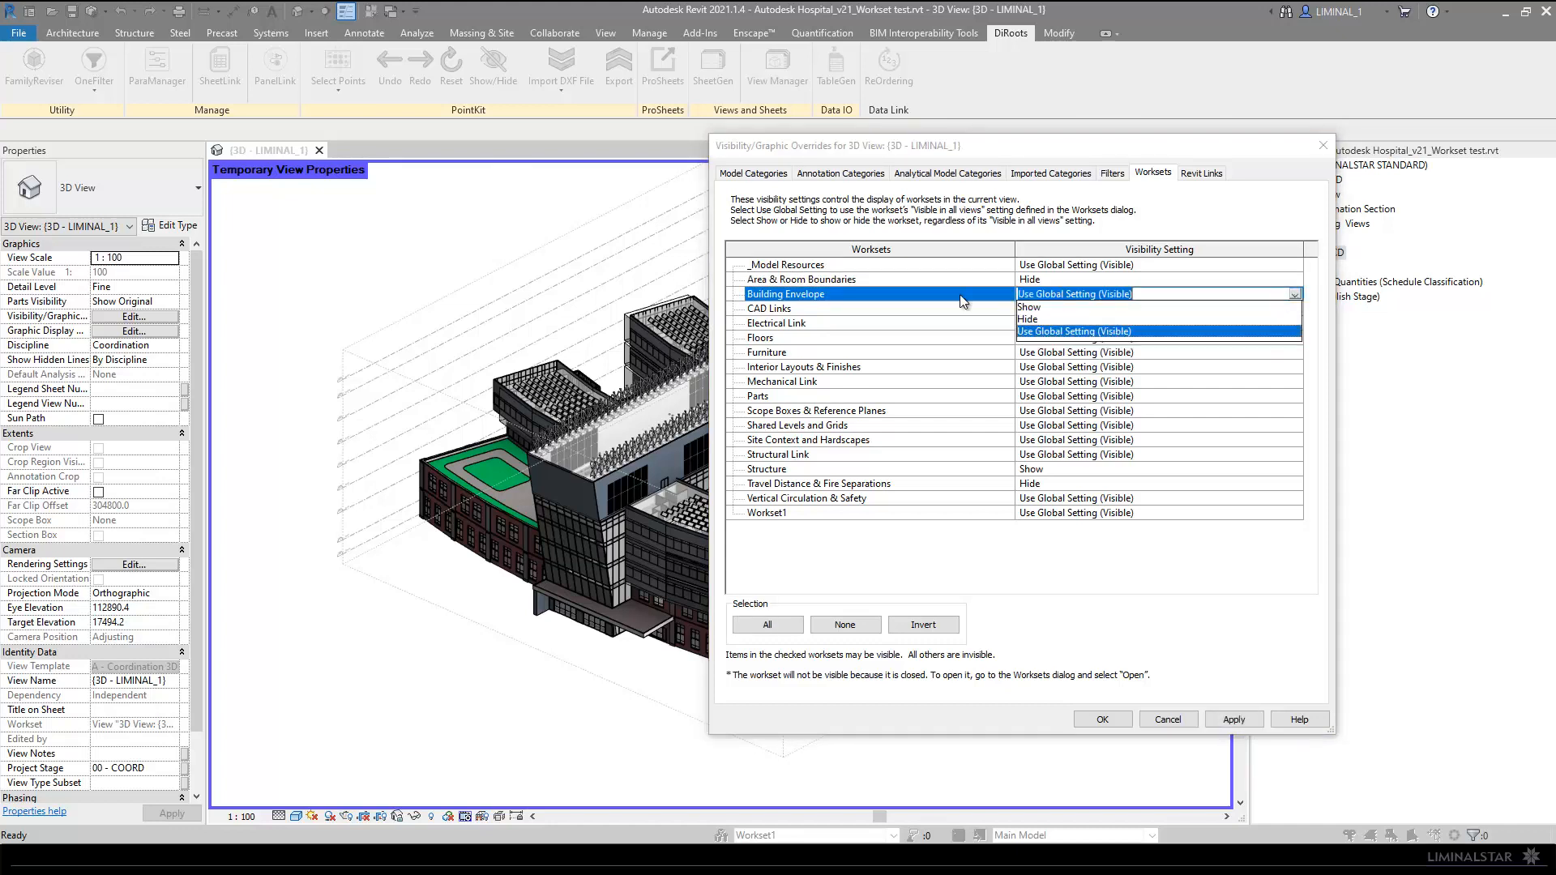
click(1025, 319)
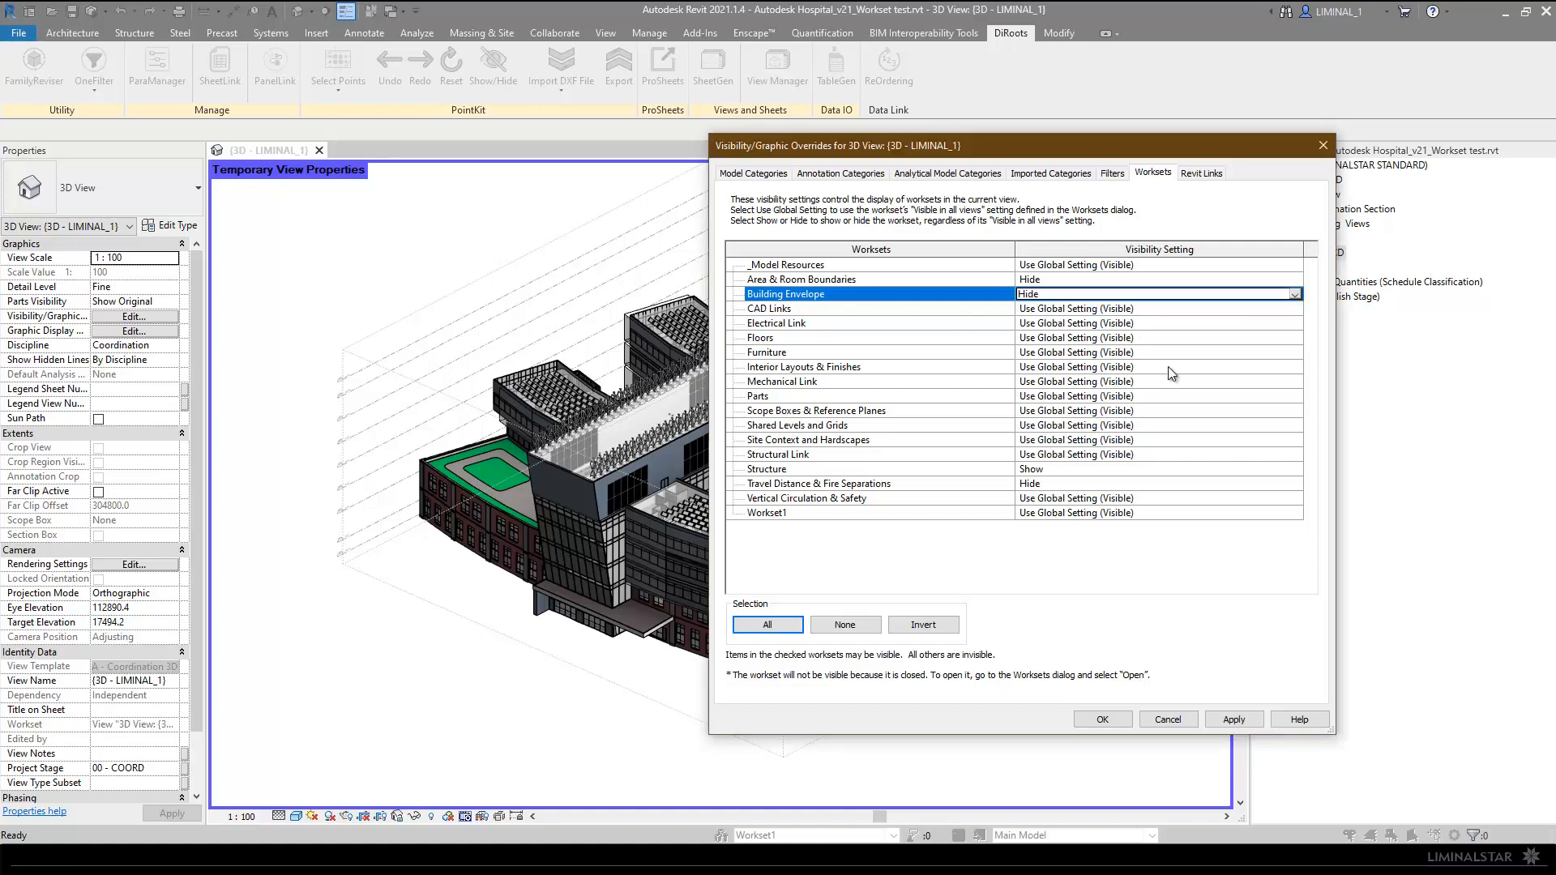
click(1103, 719)
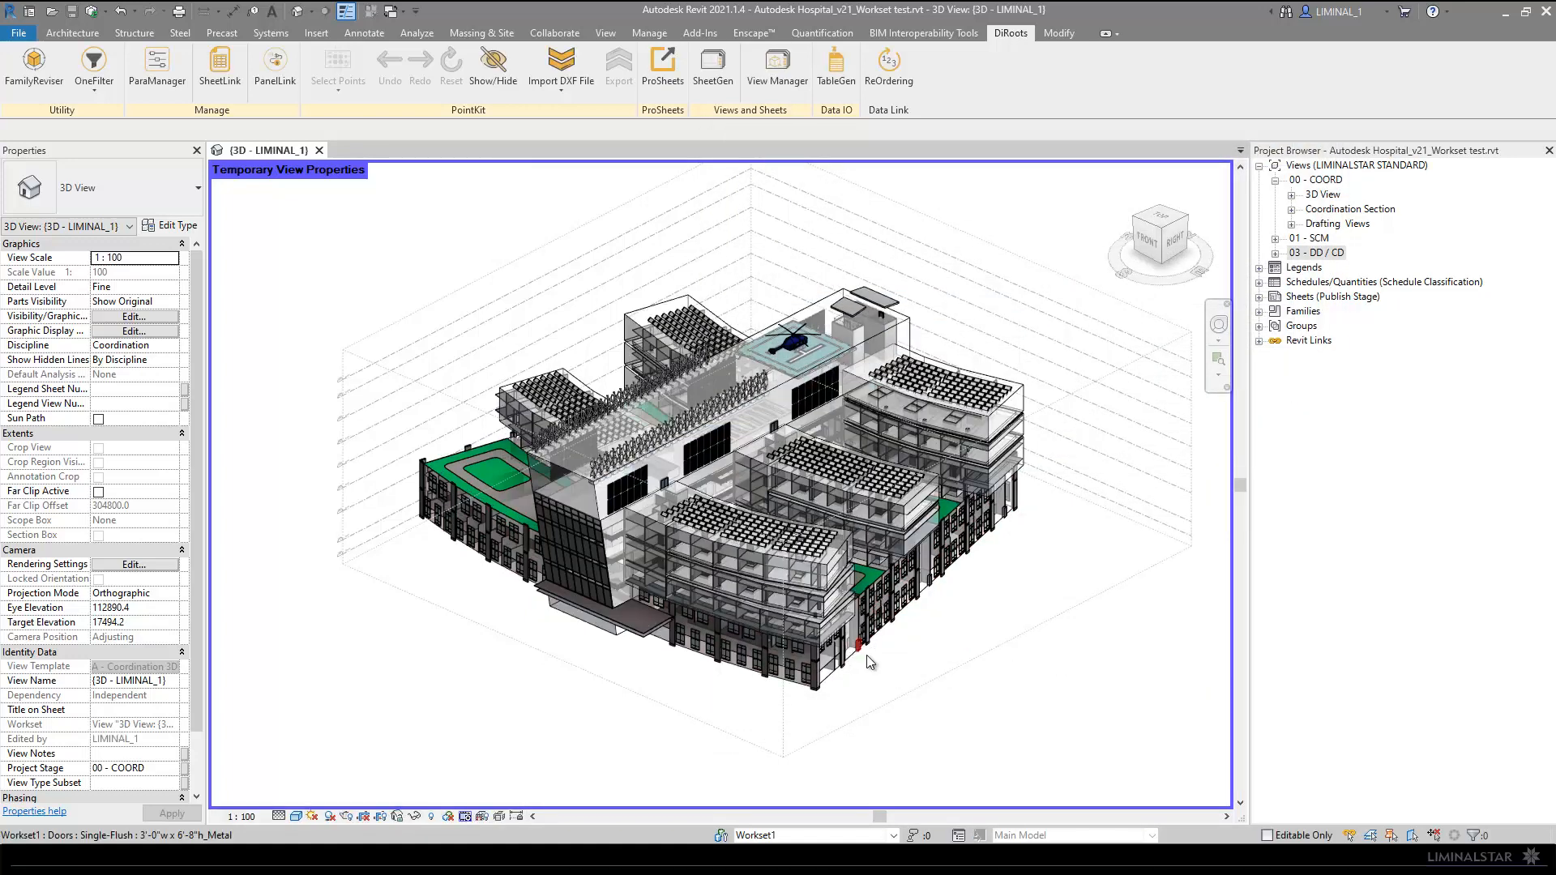
shift+middle_drag(911, 608, 838, 576)
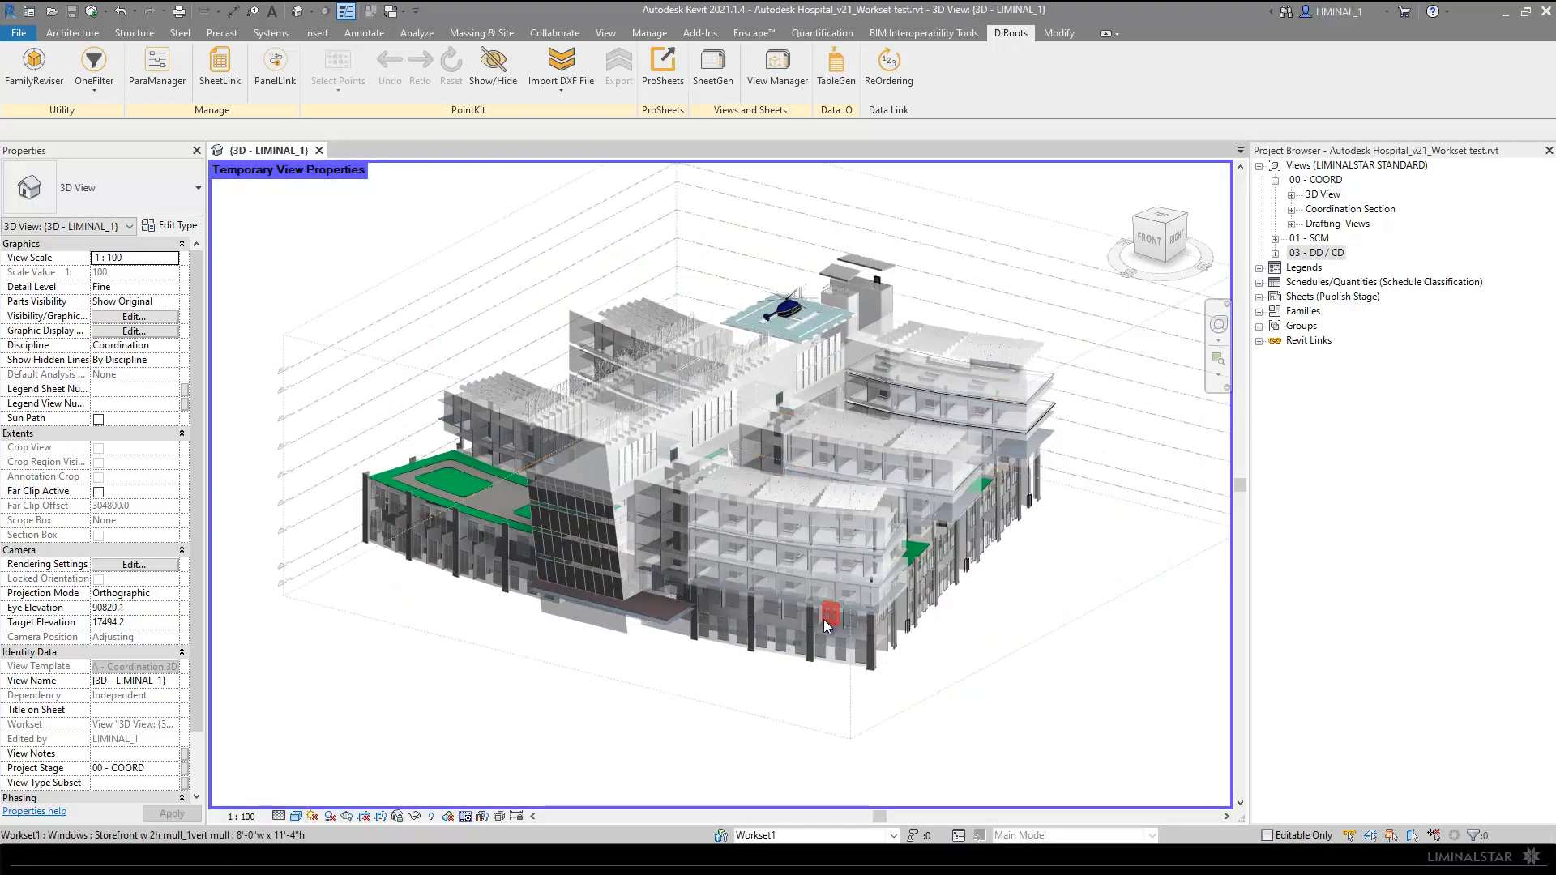
Step: Check the workset of a second-level storefront window on the building's front facade in the 3D view
scroll(823, 619, up, 5)
click(691, 598)
scroll(703, 652, down, 3)
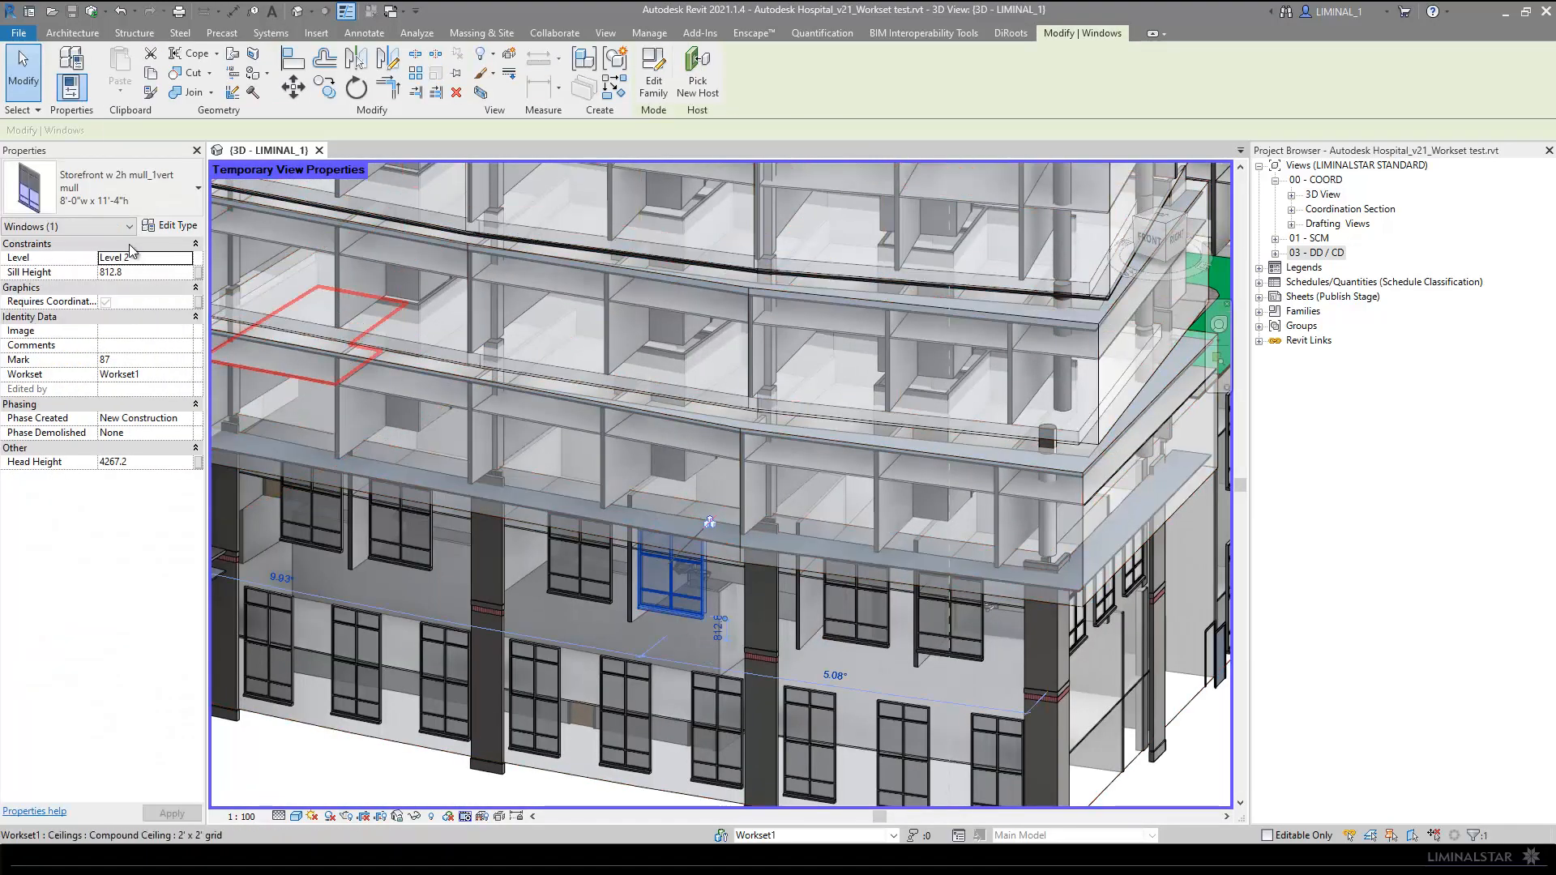
shift+middle_drag(703, 652, 691, 531)
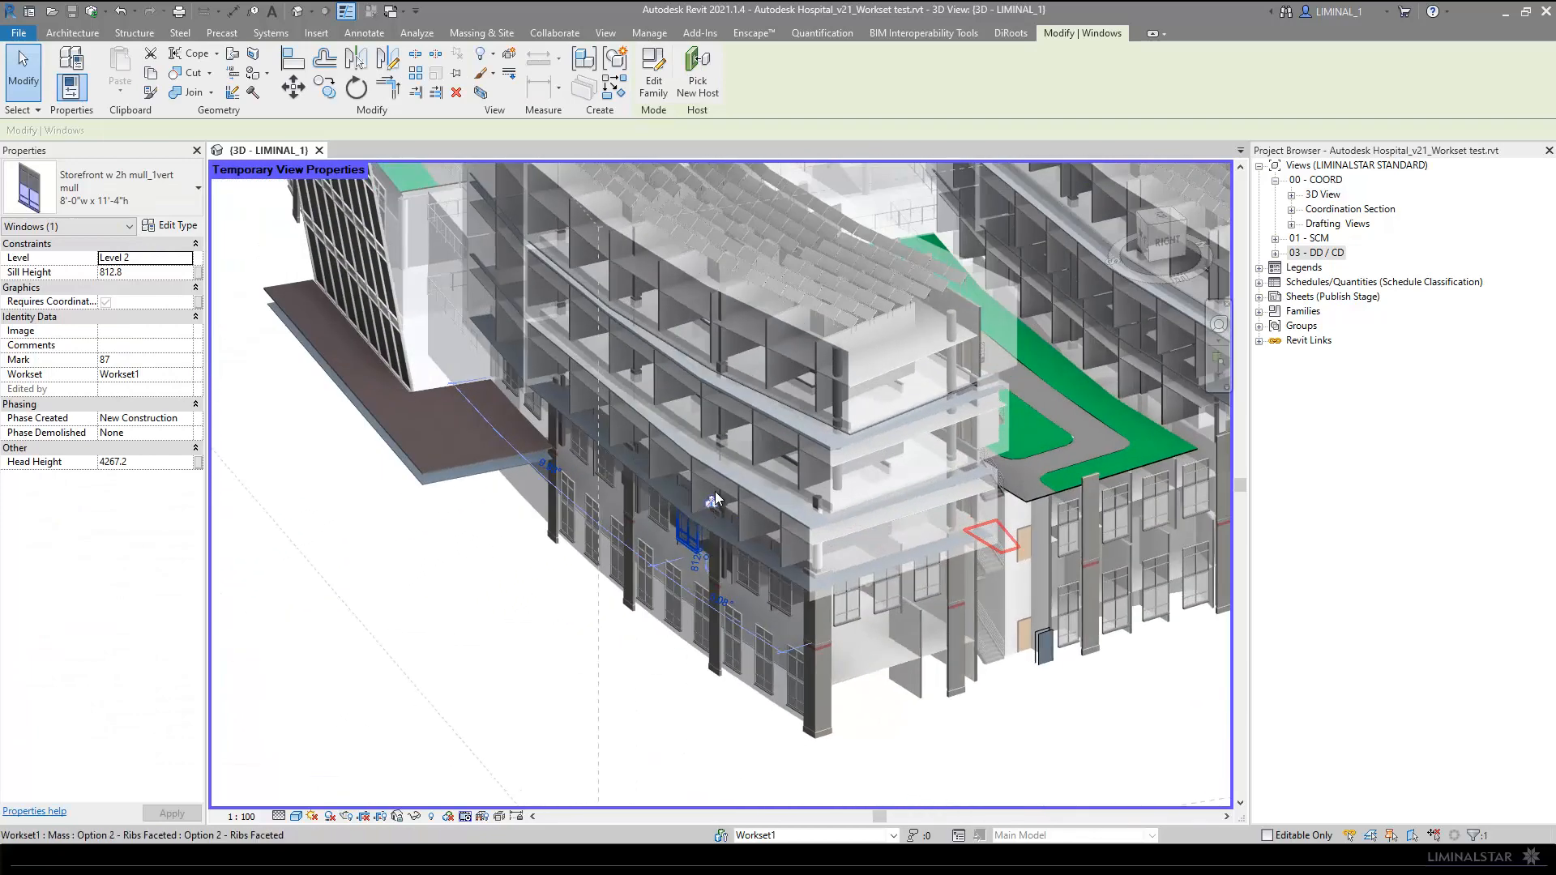
middle_drag(915, 414, 674, 447)
key(Escape)
Step: Assign the Option 2 - Ribs Faceted building mass to the _Model Resources workset
click(770, 327)
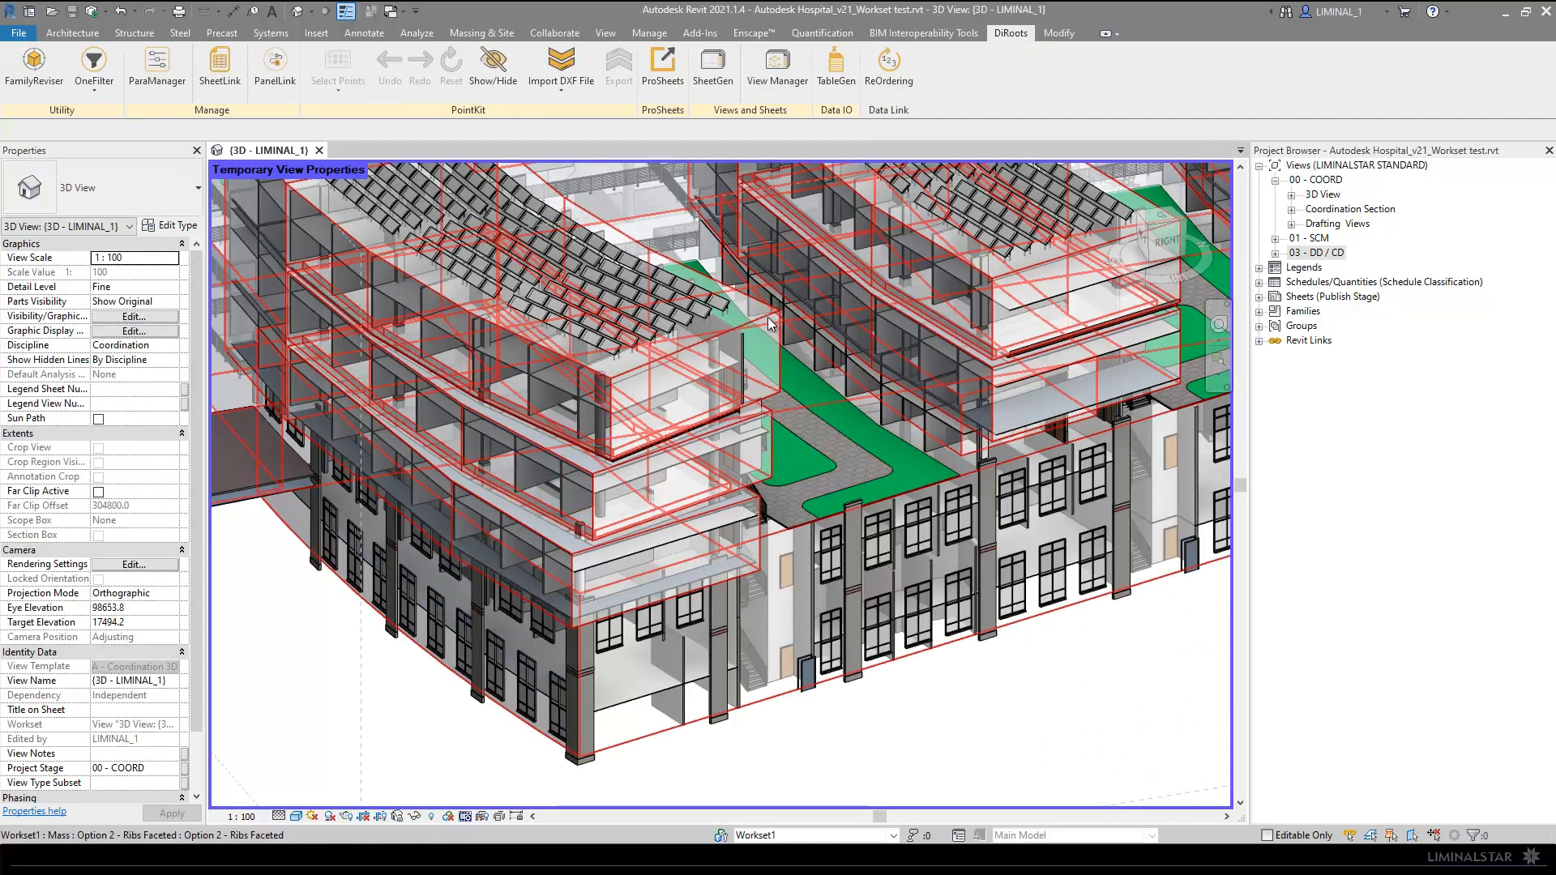
scroll(782, 511, down, 3)
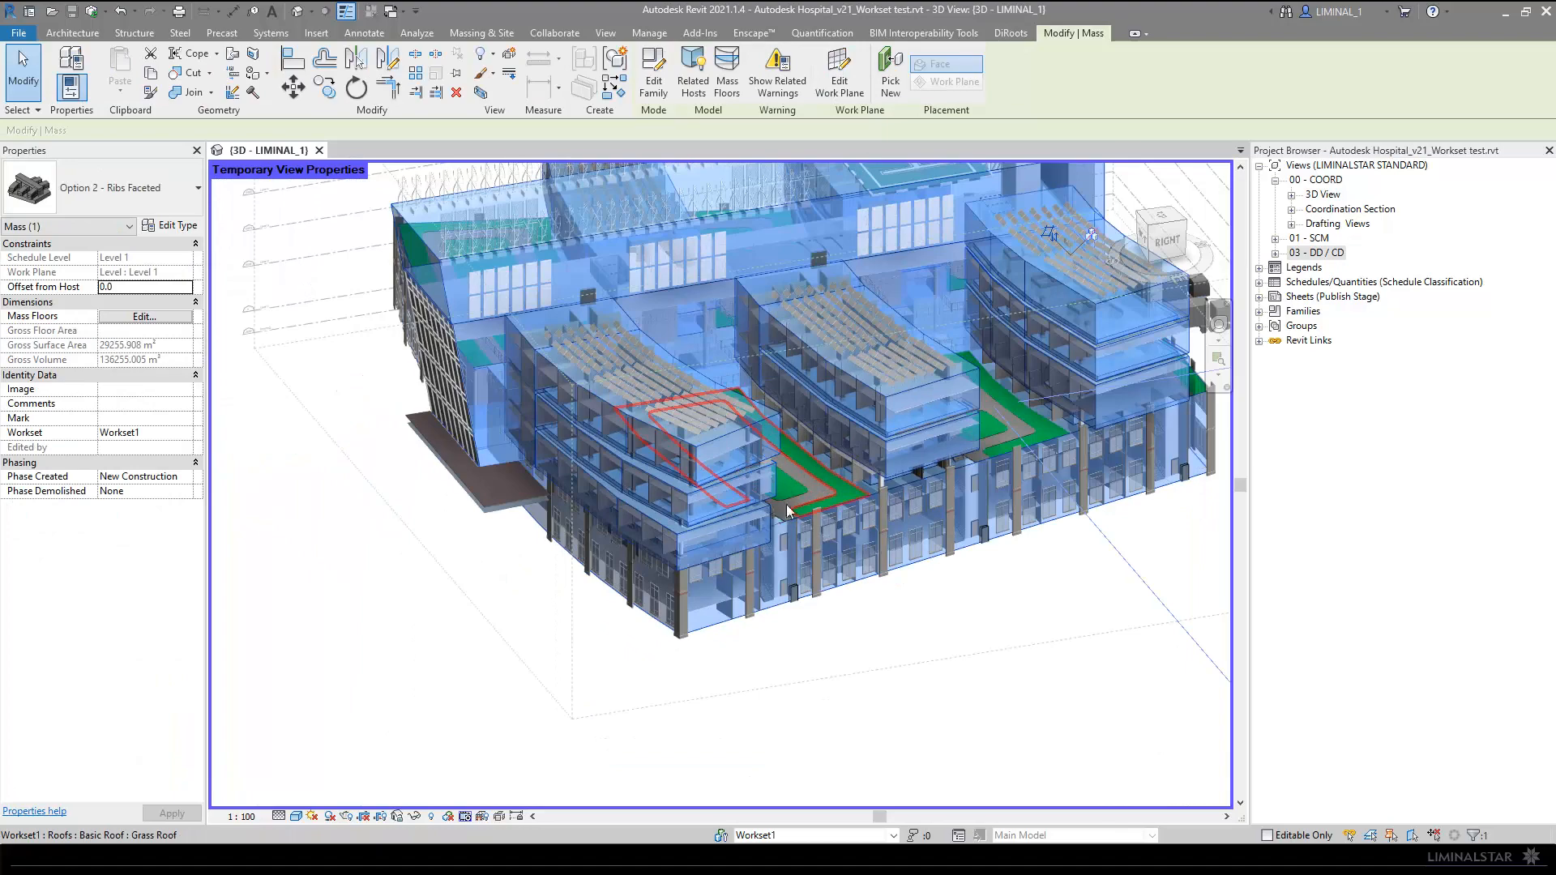
shift+middle_drag(815, 470, 284, 440)
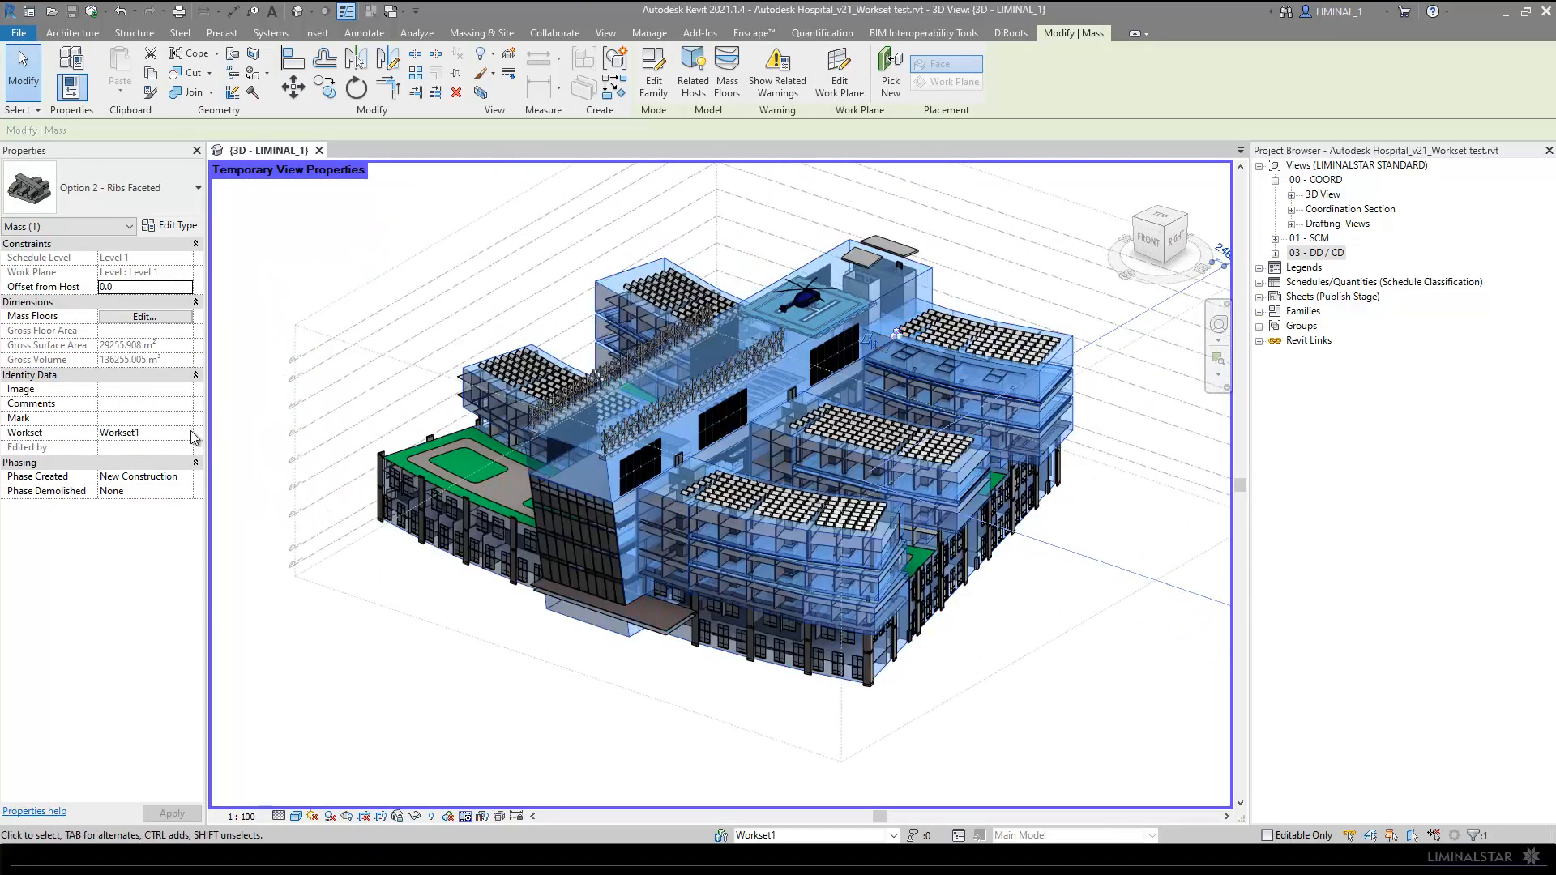
click(144, 432)
scroll(148, 498, up, 6)
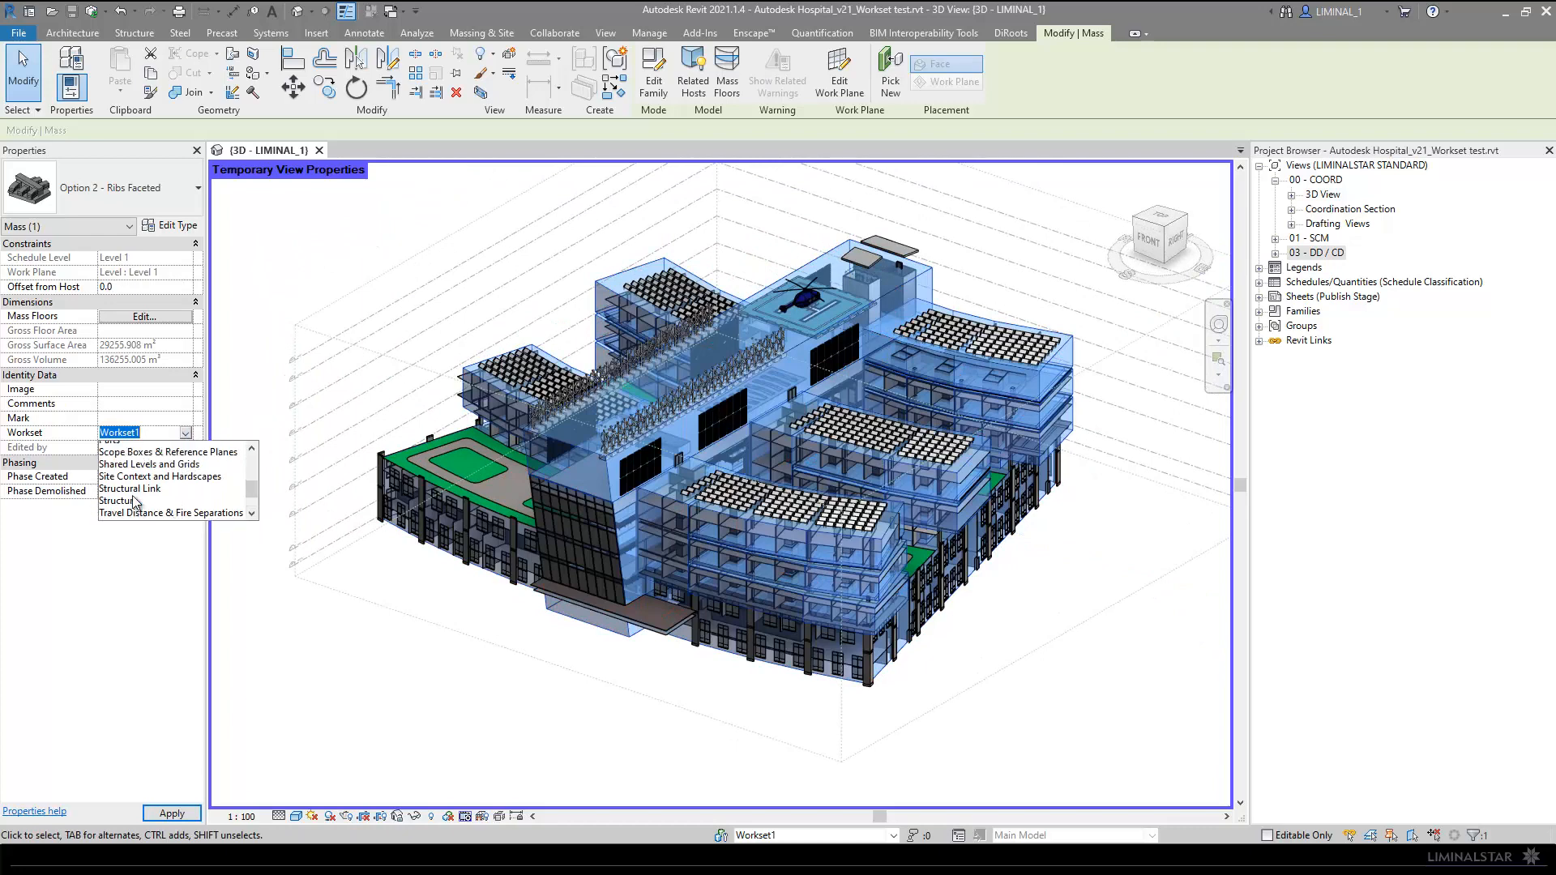
click(158, 448)
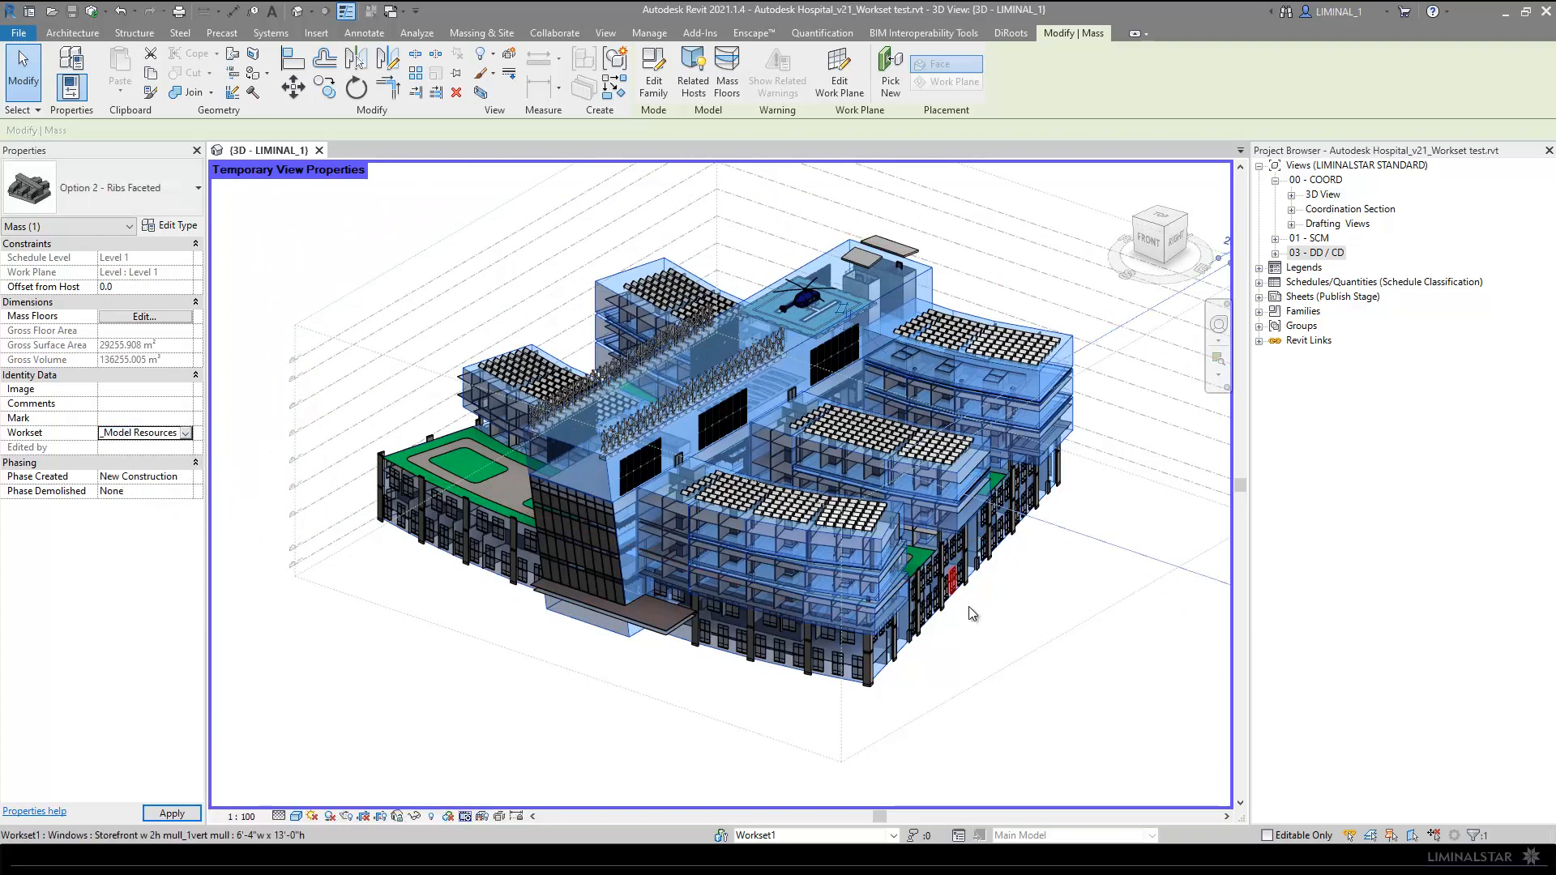
click(948, 635)
Step: Set Workset1 to Hide in the 3D view's workset visibility overrides
key(v)
key(g)
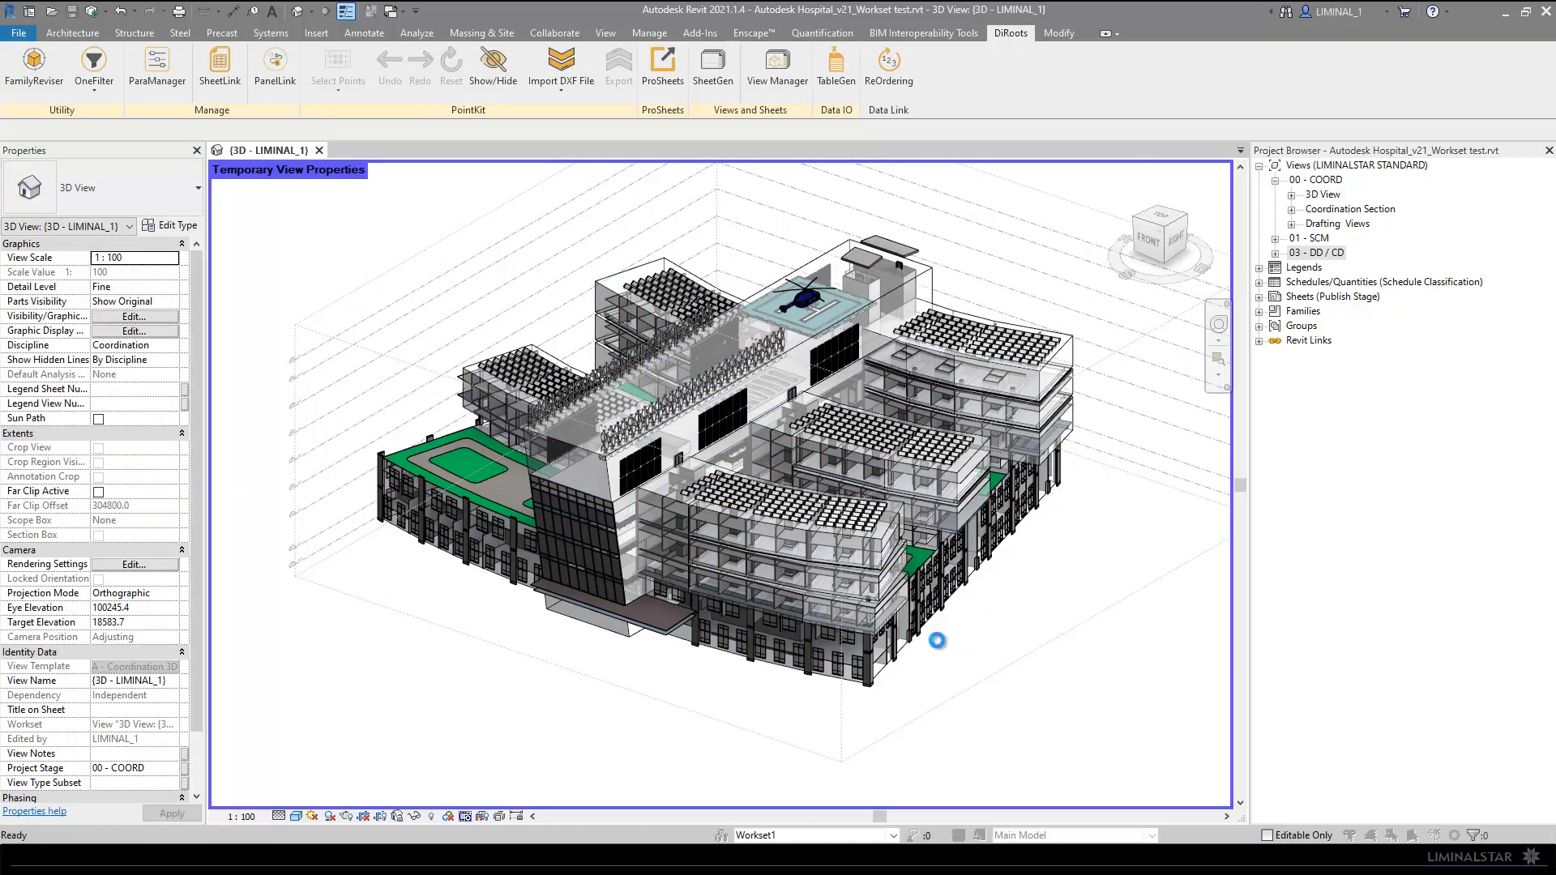
click(1150, 172)
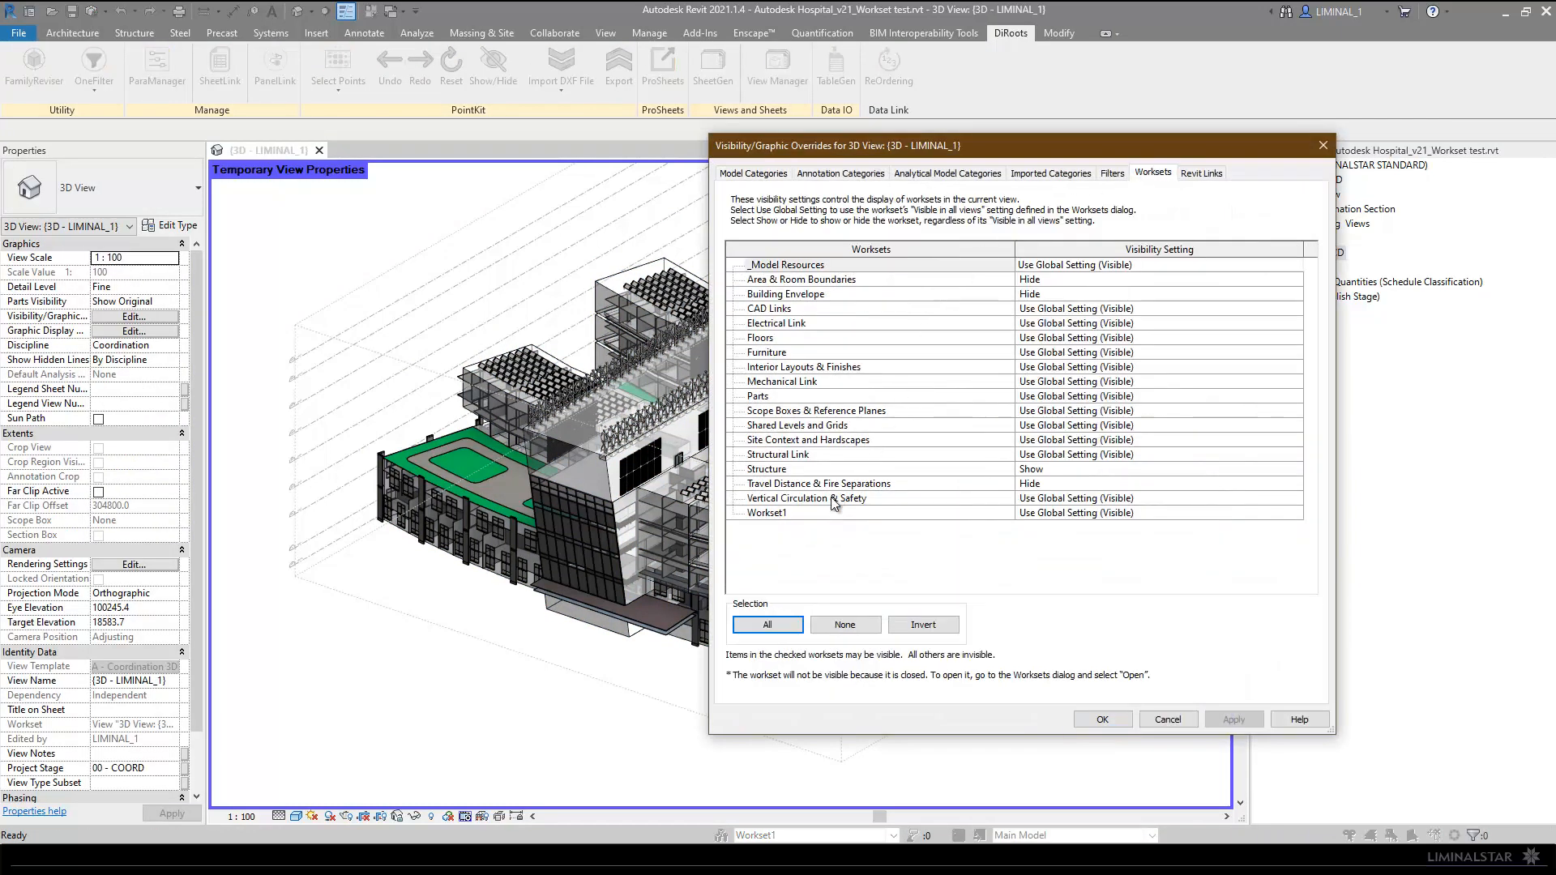
click(836, 512)
click(1036, 513)
text(h)
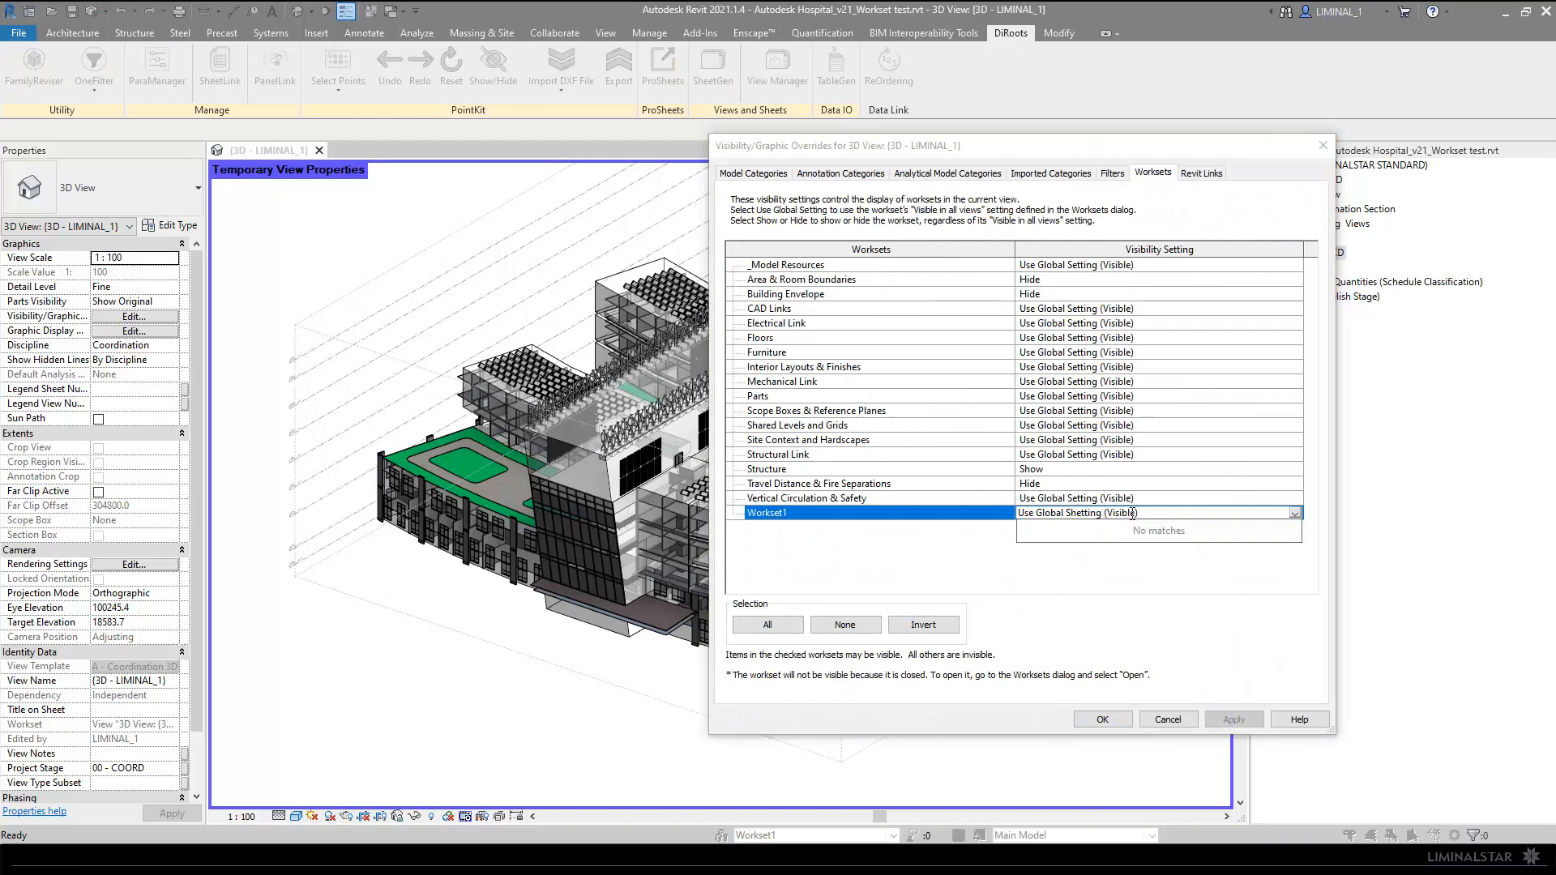
drag(1196, 509, 1015, 524)
text(h)
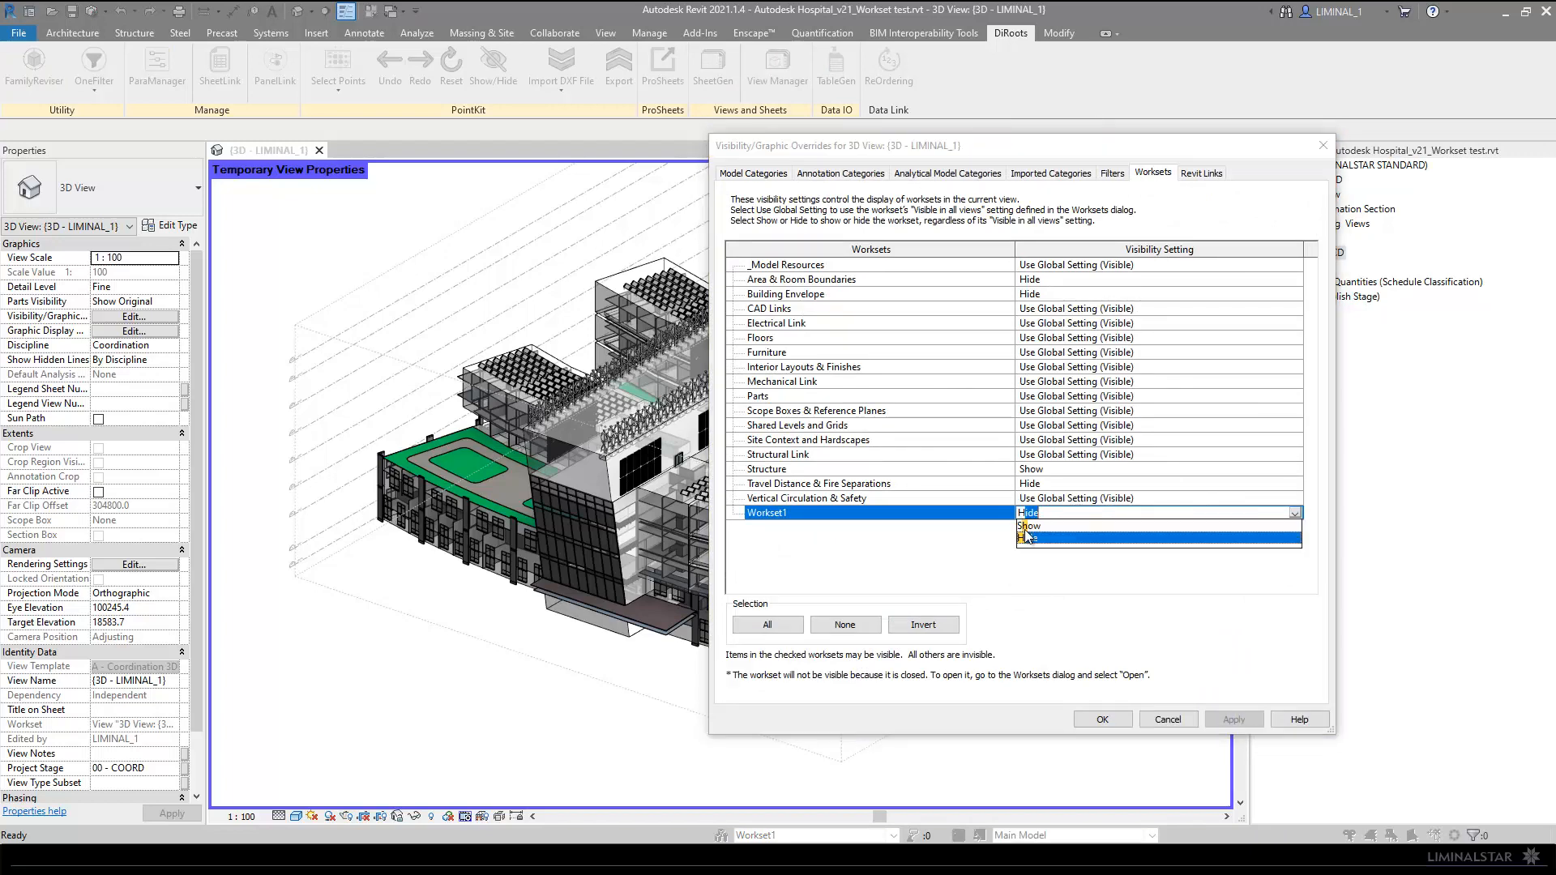
click(1030, 540)
click(1102, 720)
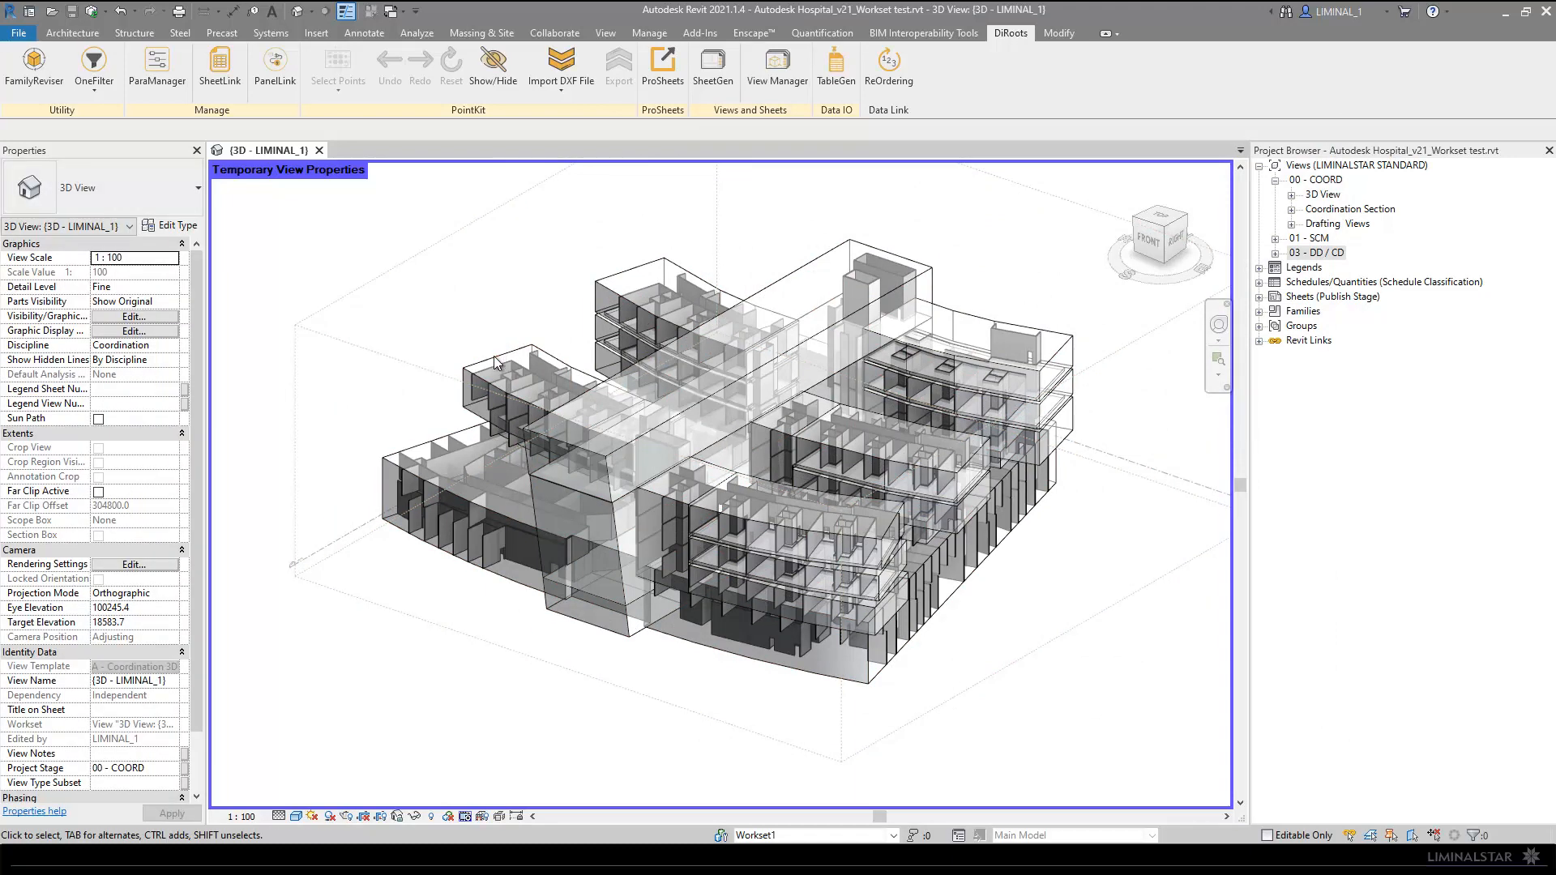
Step: Check the building mass's workset assignment, and inspect the model with Workset1 hidden
click(496, 366)
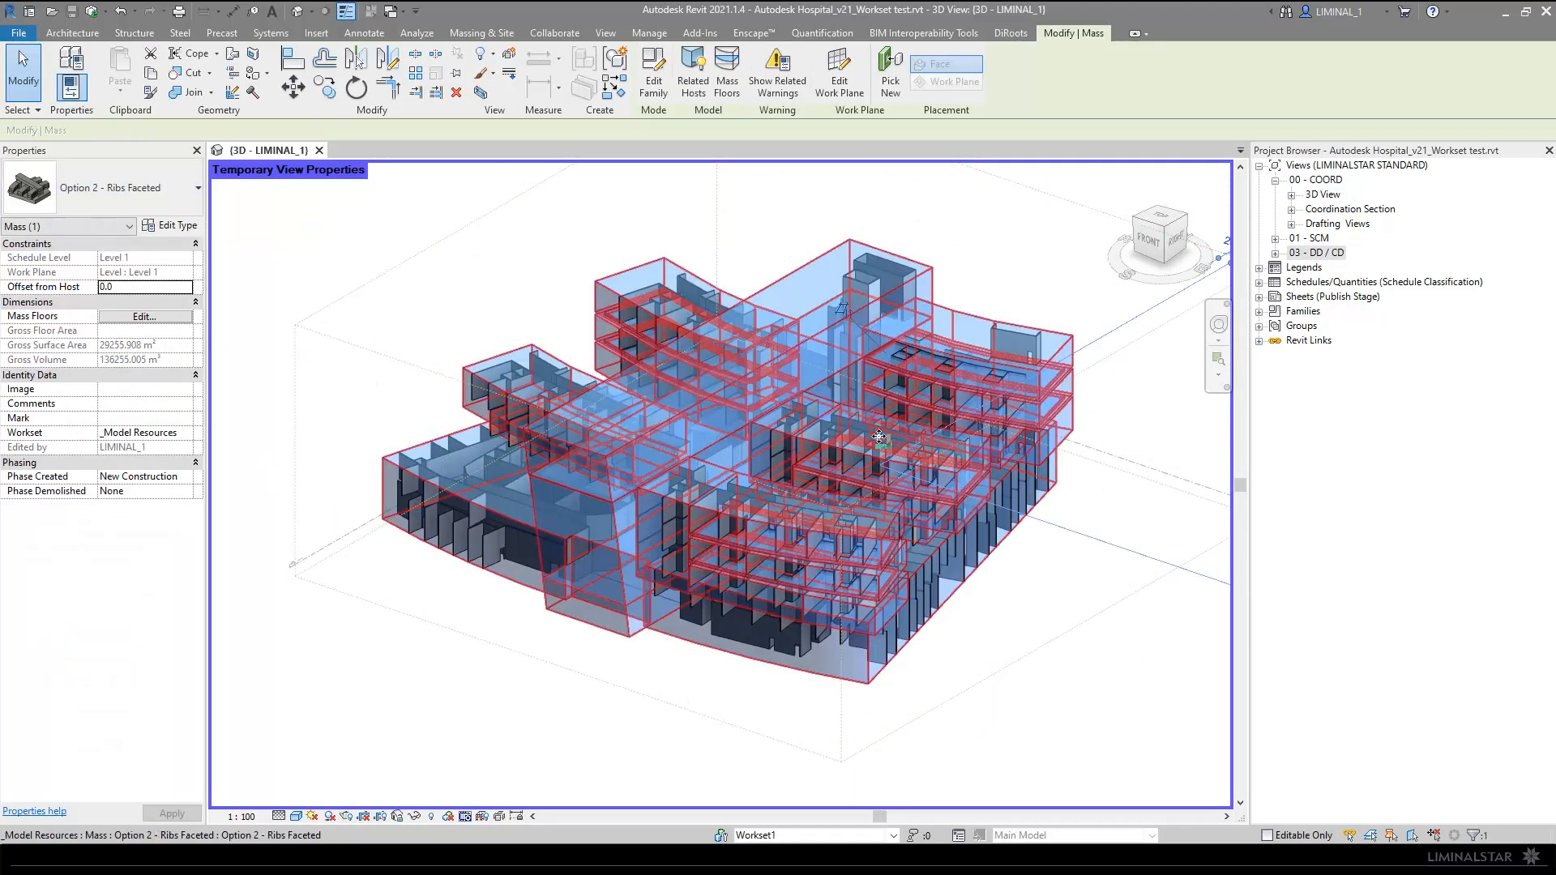
shift+middle_drag(880, 467, 847, 475)
key(Escape)
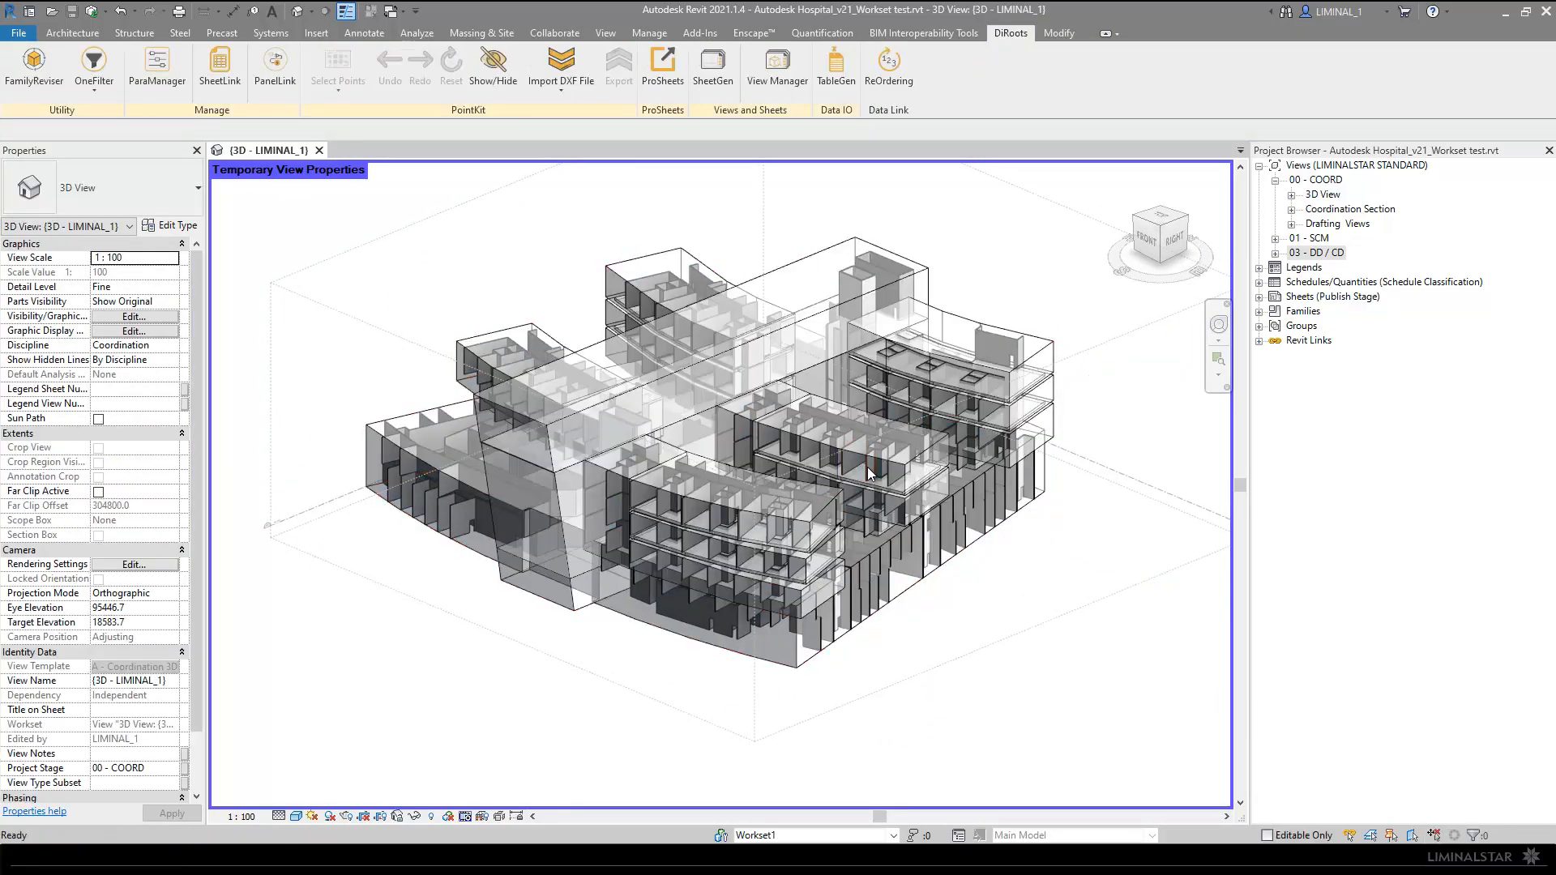
Step: Set Workset1 to Show and the _Model Resources workset to Hide in the 3D view's visibility overrides
key(v)
key(v)
click(1155, 173)
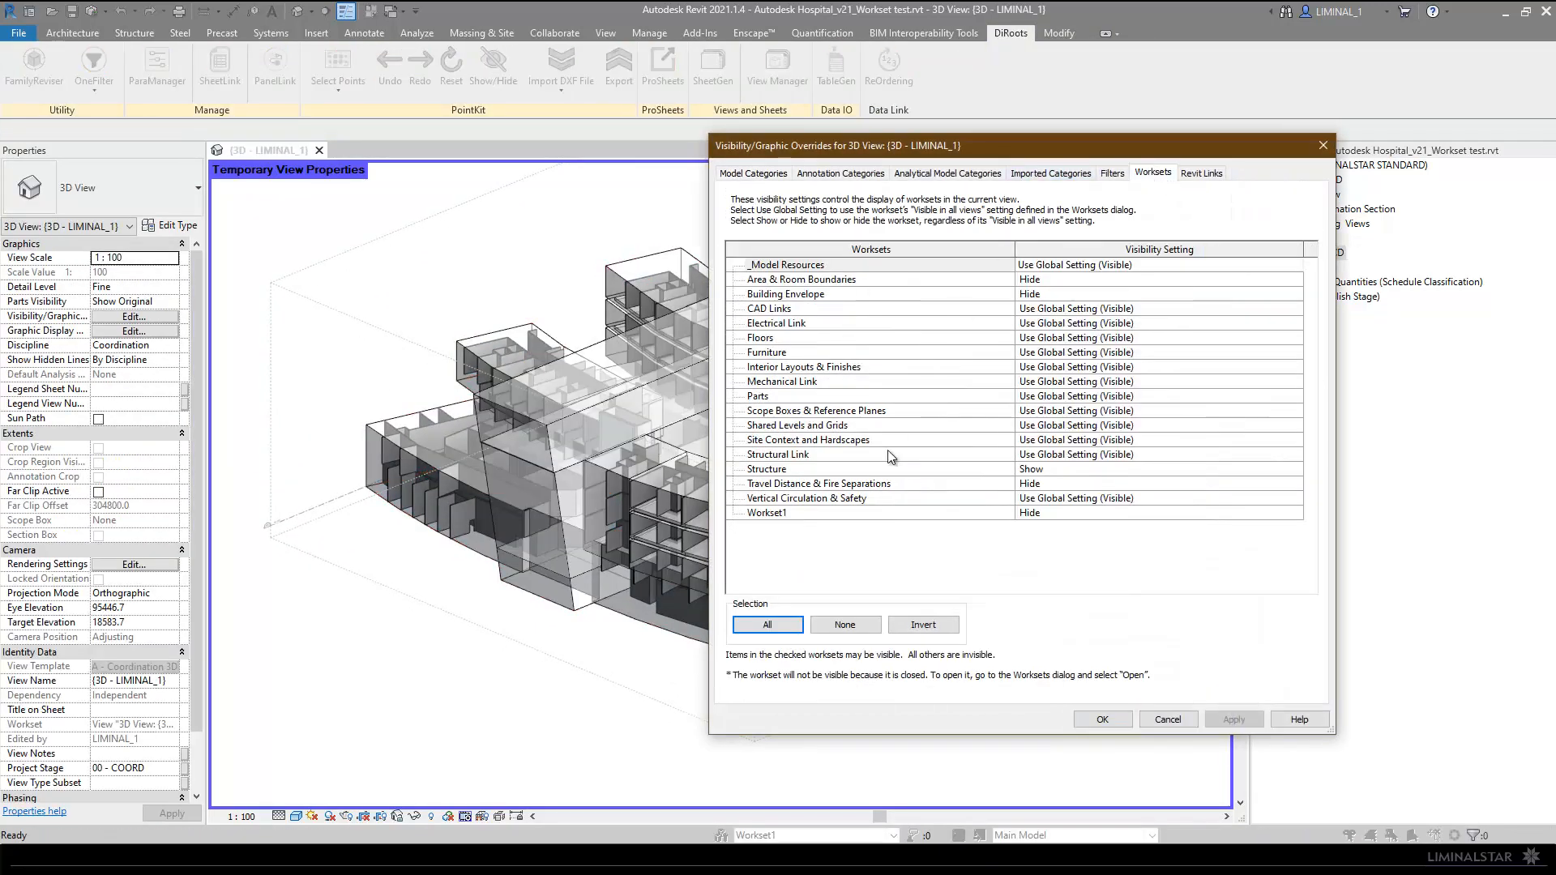
click(1063, 510)
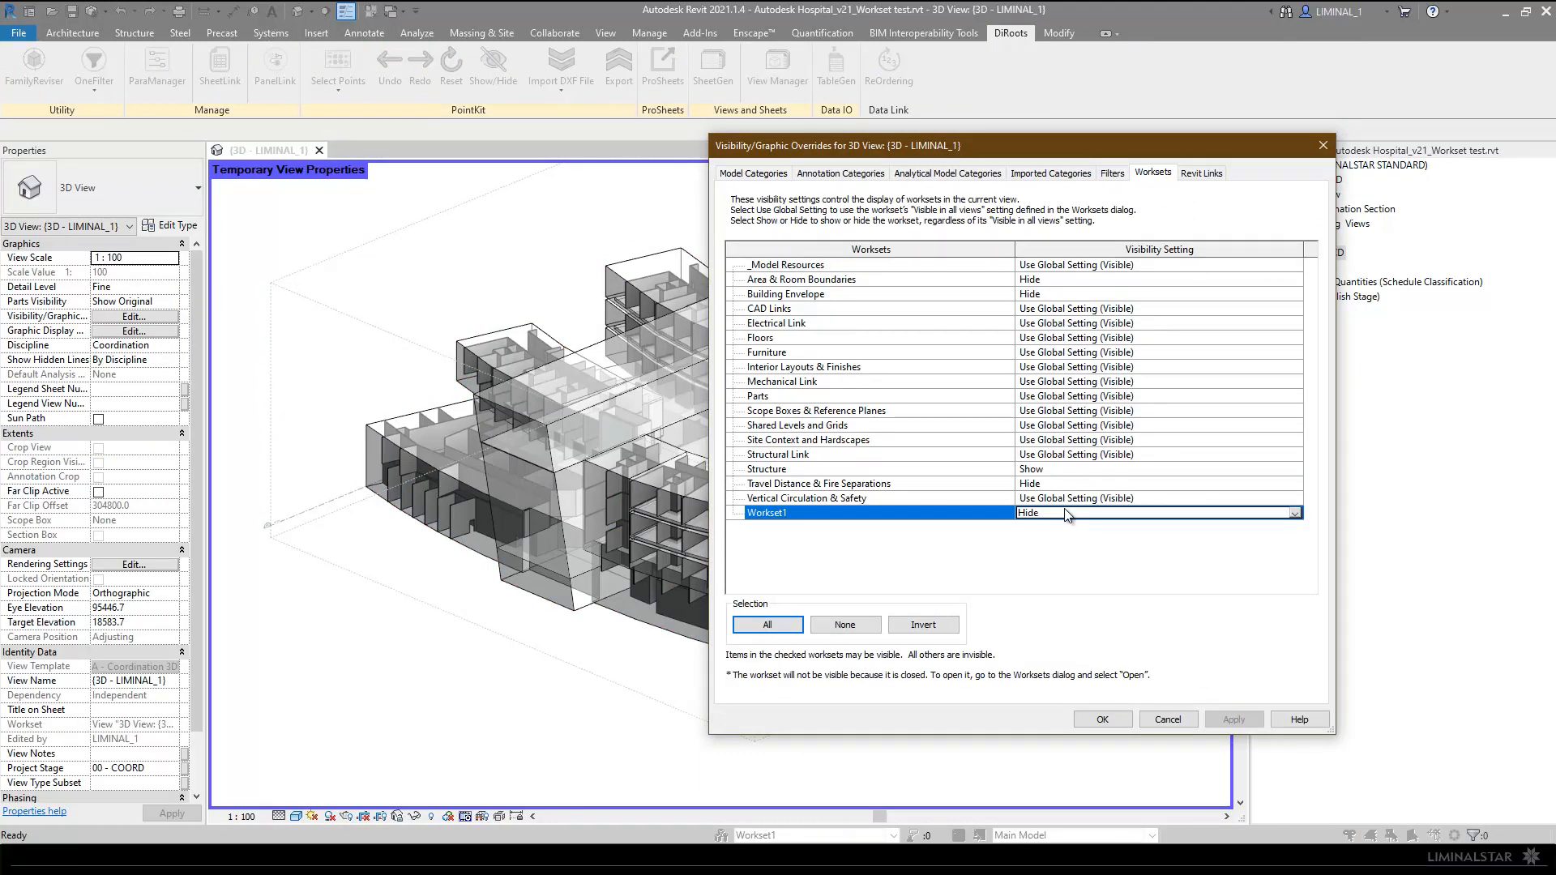
click(1057, 510)
click(1063, 486)
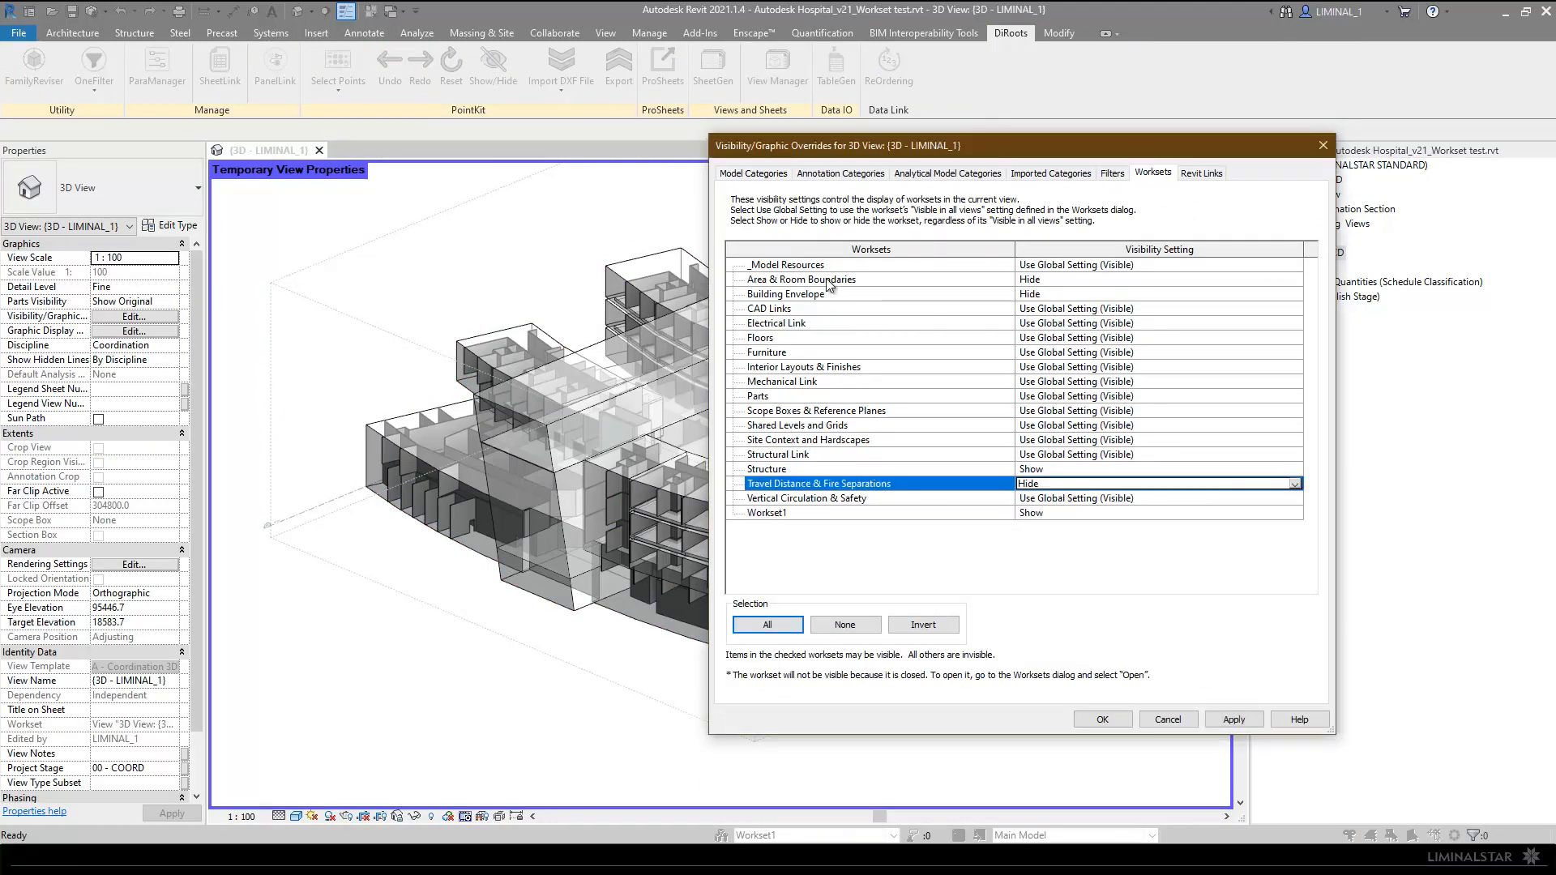
click(1051, 265)
click(1051, 265)
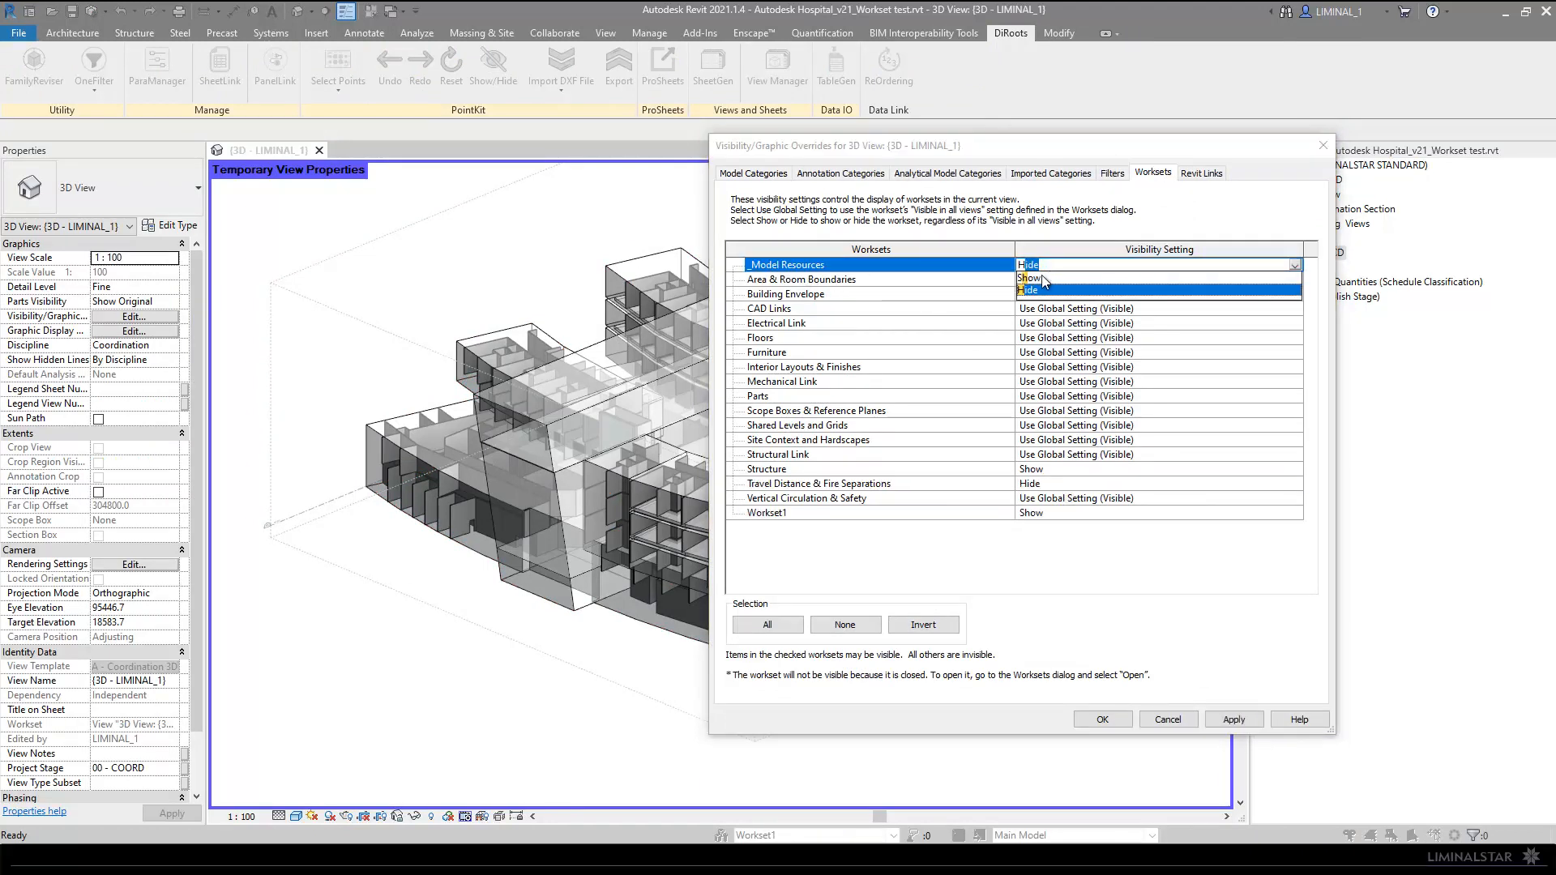
click(1028, 289)
click(1102, 720)
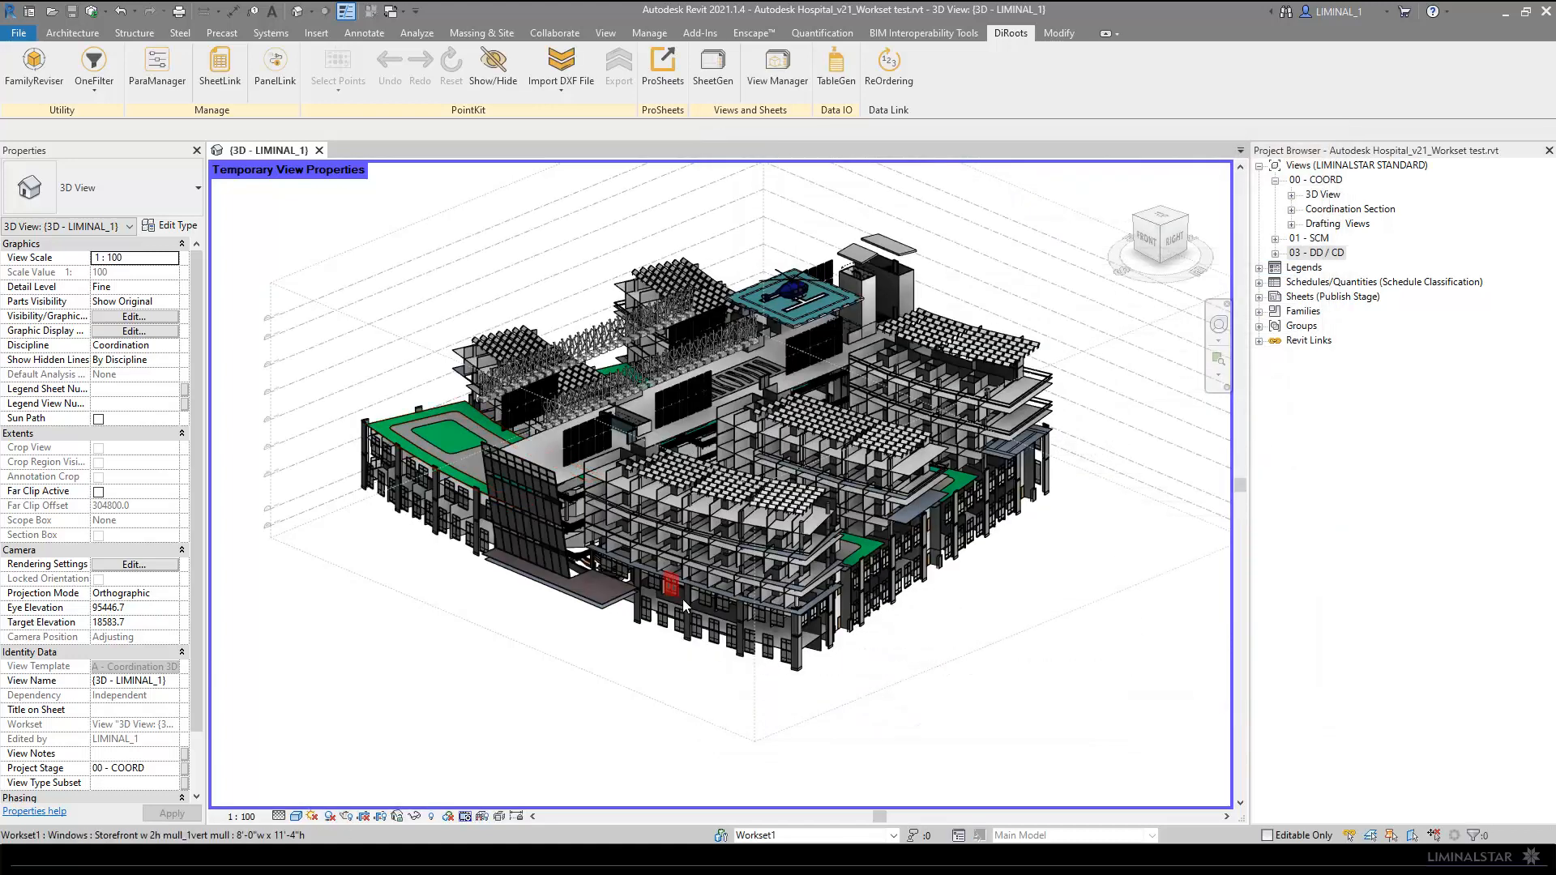
Step: Select all instances of the Solar Array Line model group on the hospital roofs
shift+middle_drag(761, 600, 768, 293)
scroll(747, 566, up, 6)
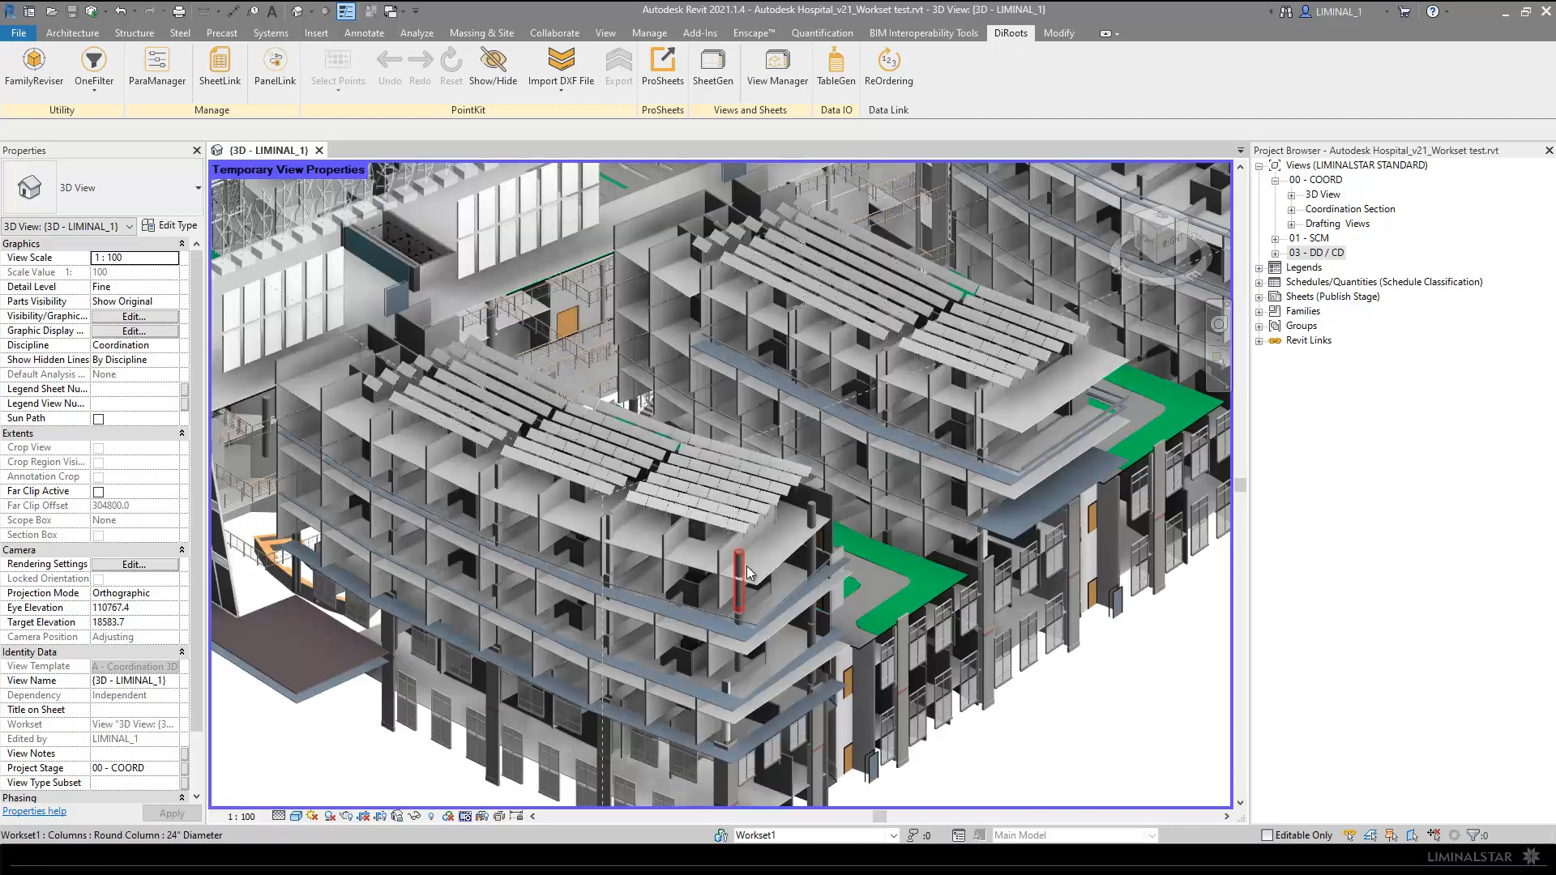
click(731, 493)
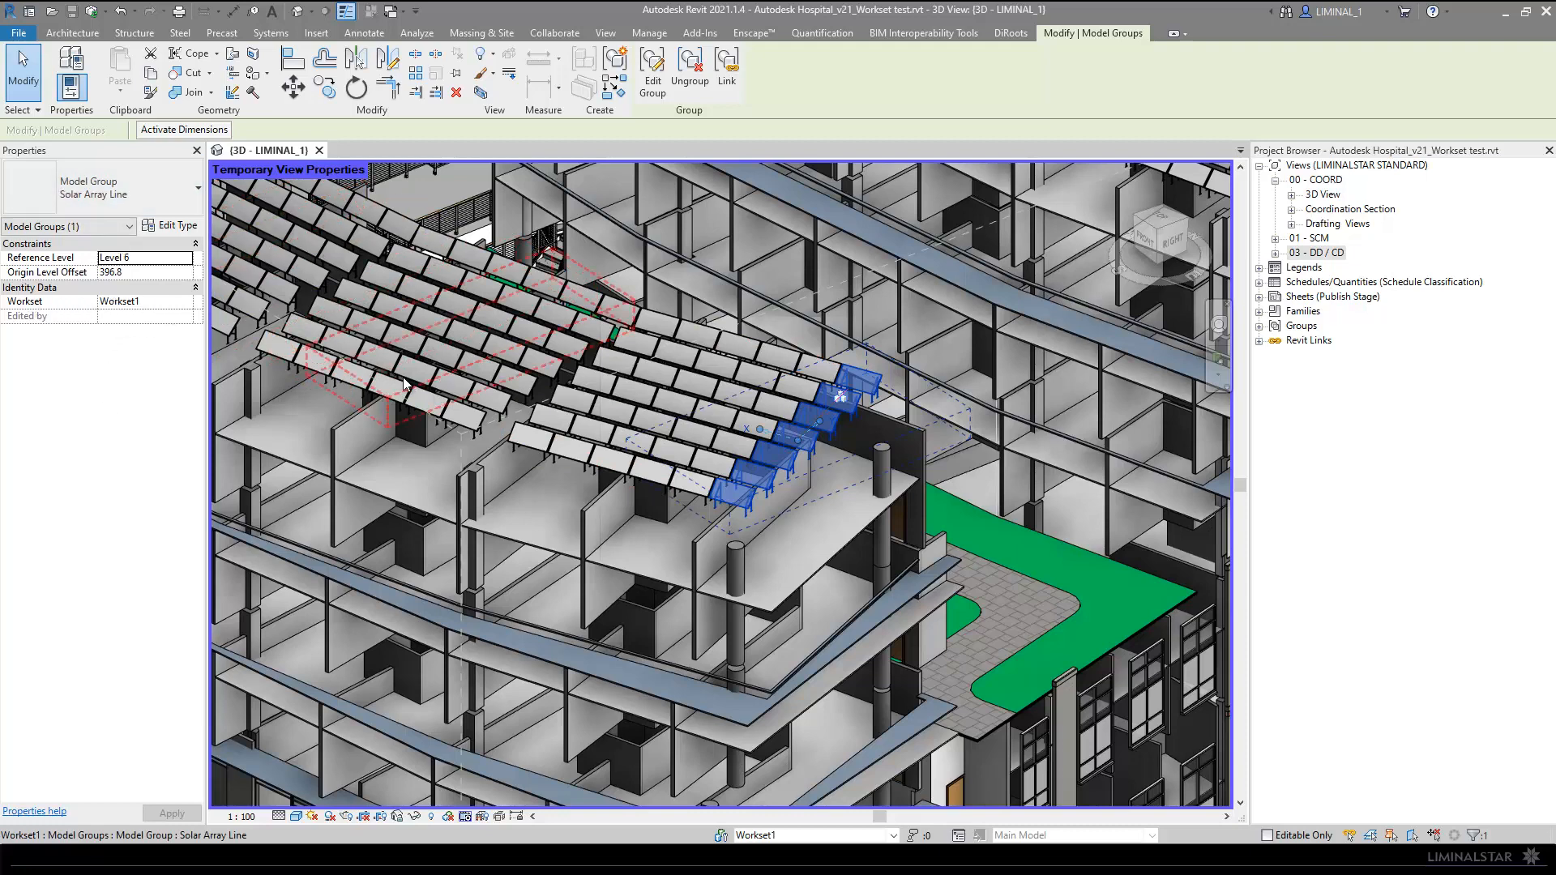
key(s)
key(a)
scroll(689, 421, down, 4)
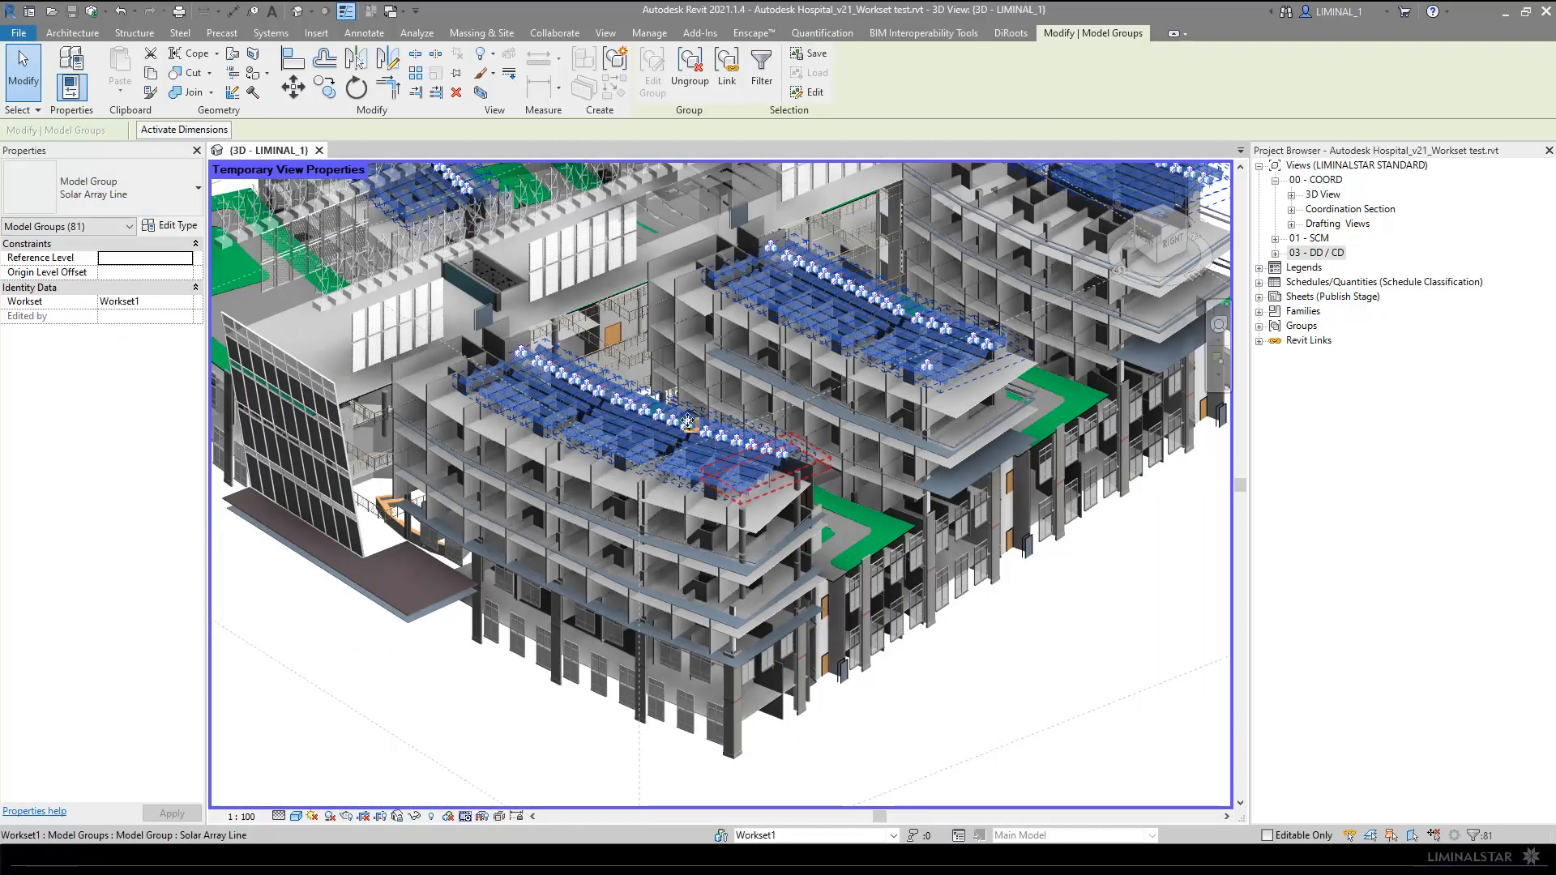
scroll(687, 421, down, 5)
shift+middle_drag(762, 379, 407, 313)
scroll(407, 313, up, 2)
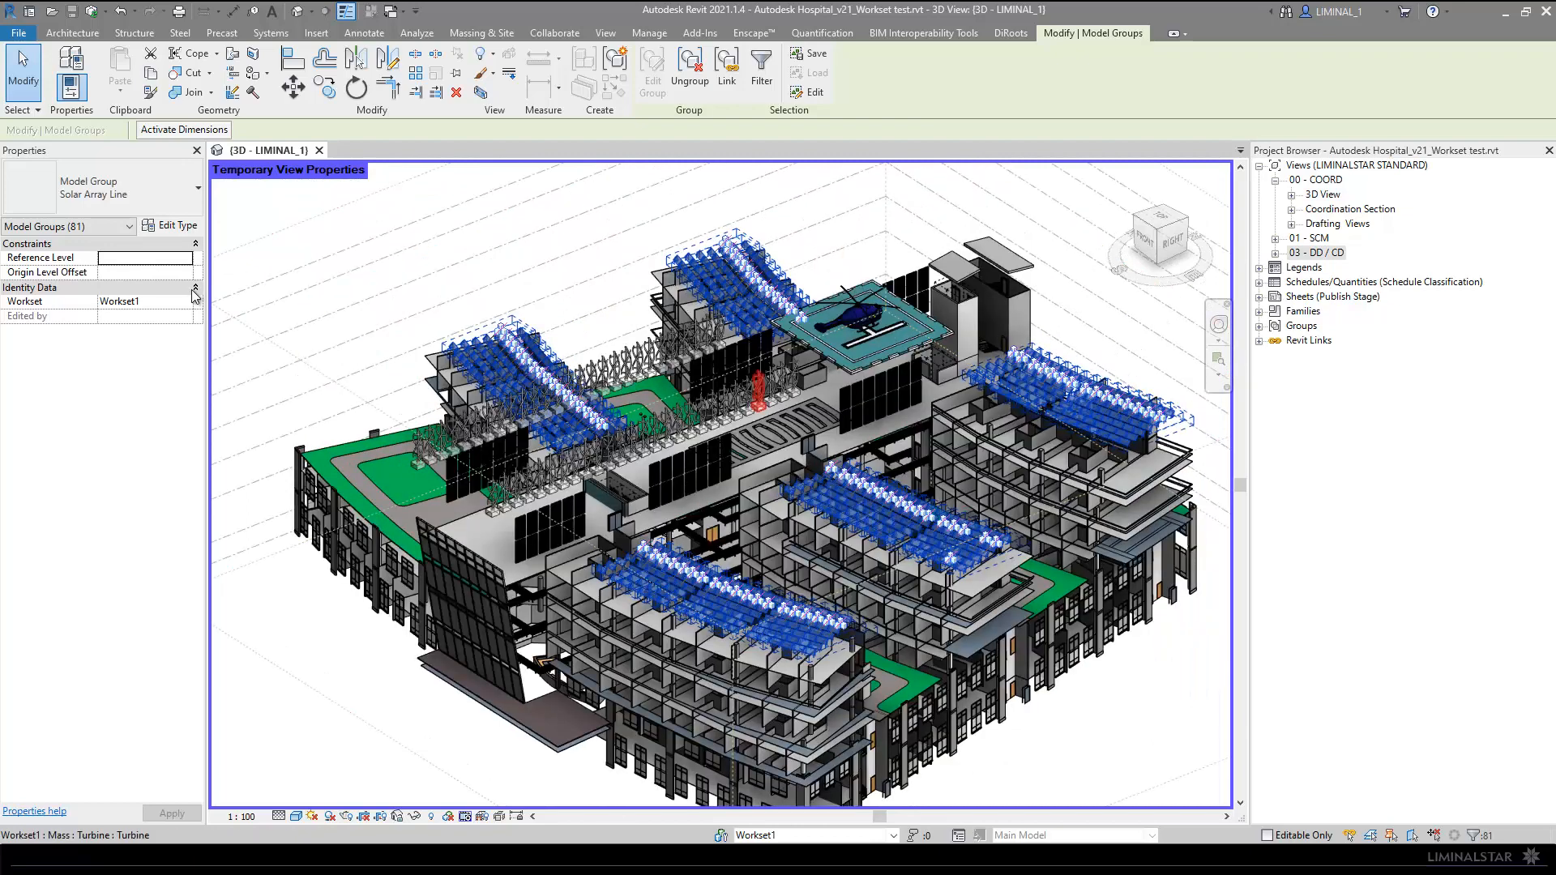
Step: Look through the available worksets for one that suits the Solar Array Line groups, and clear the selection
click(191, 301)
click(185, 302)
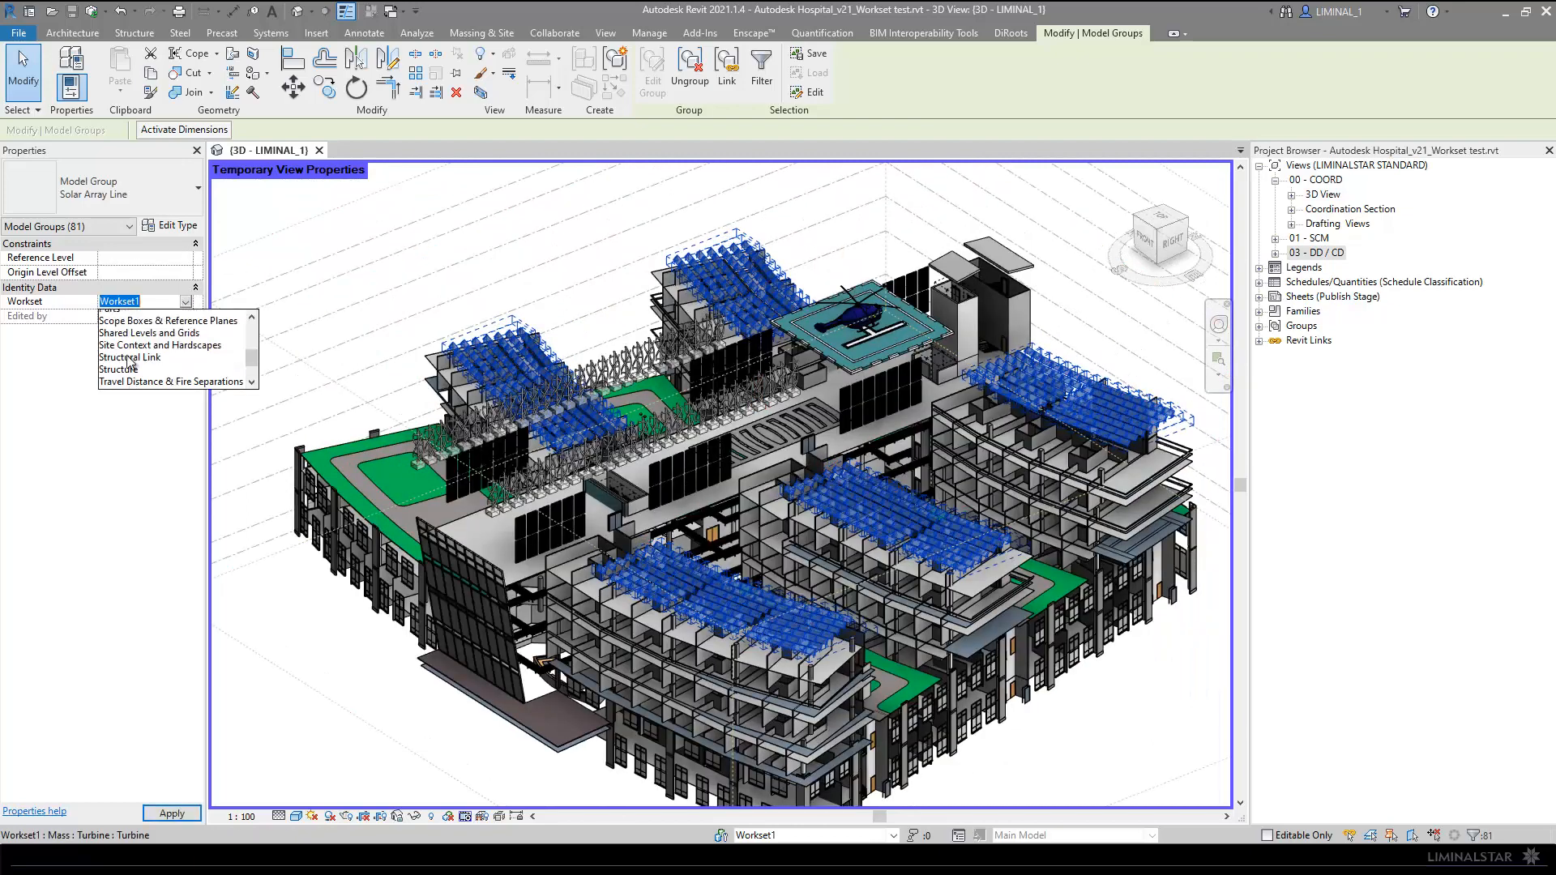
scroll(131, 361, up, 3)
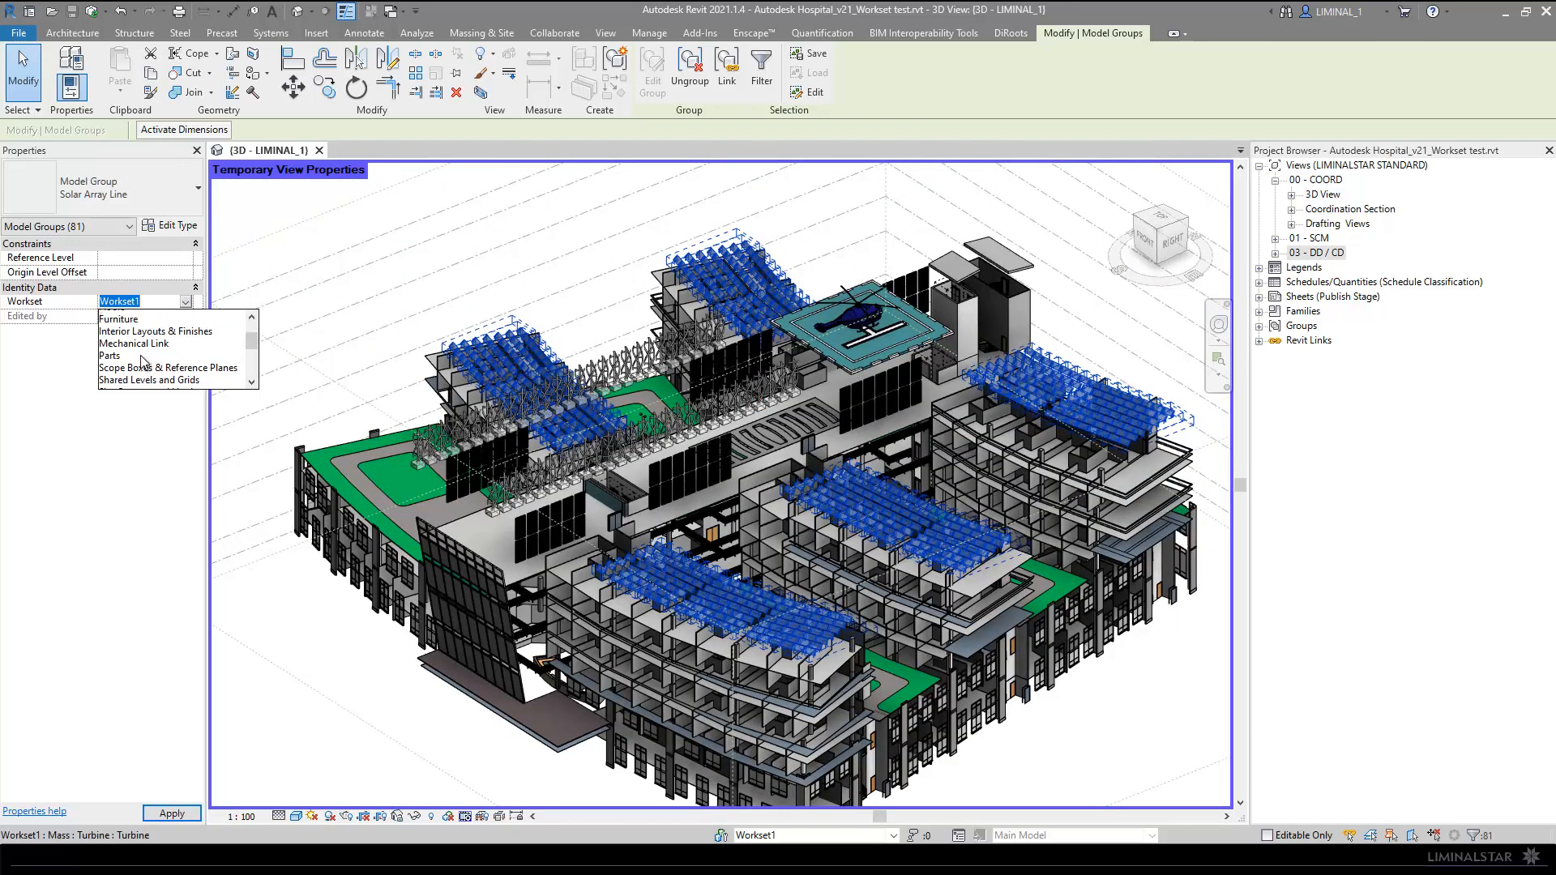
scroll(144, 361, up, 3)
scroll(145, 357, up, 1)
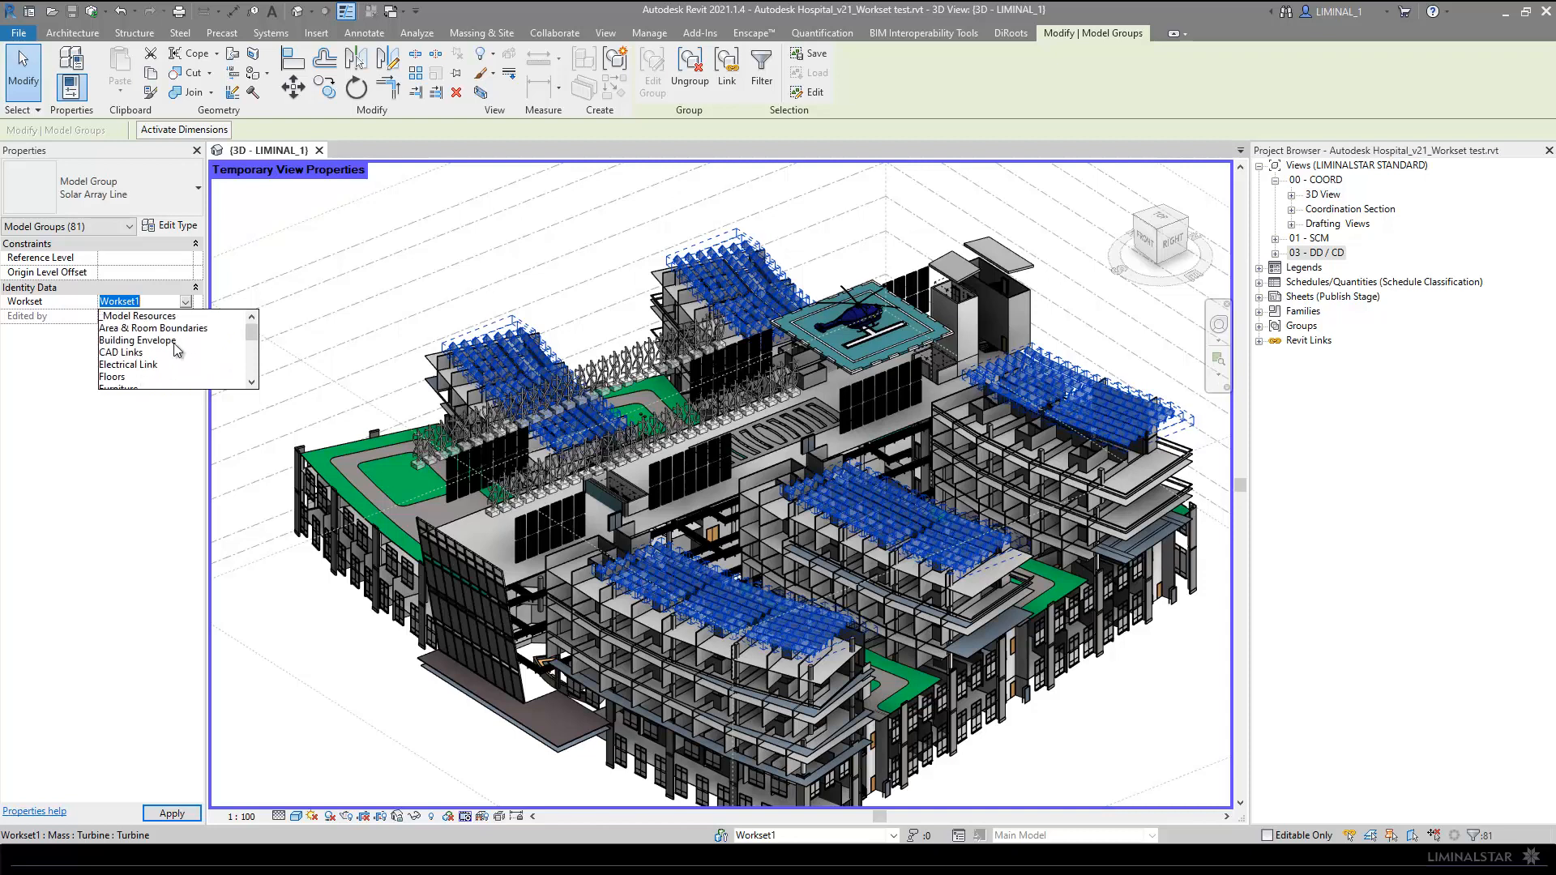
scroll(136, 342, down, 2)
scroll(150, 349, down, 3)
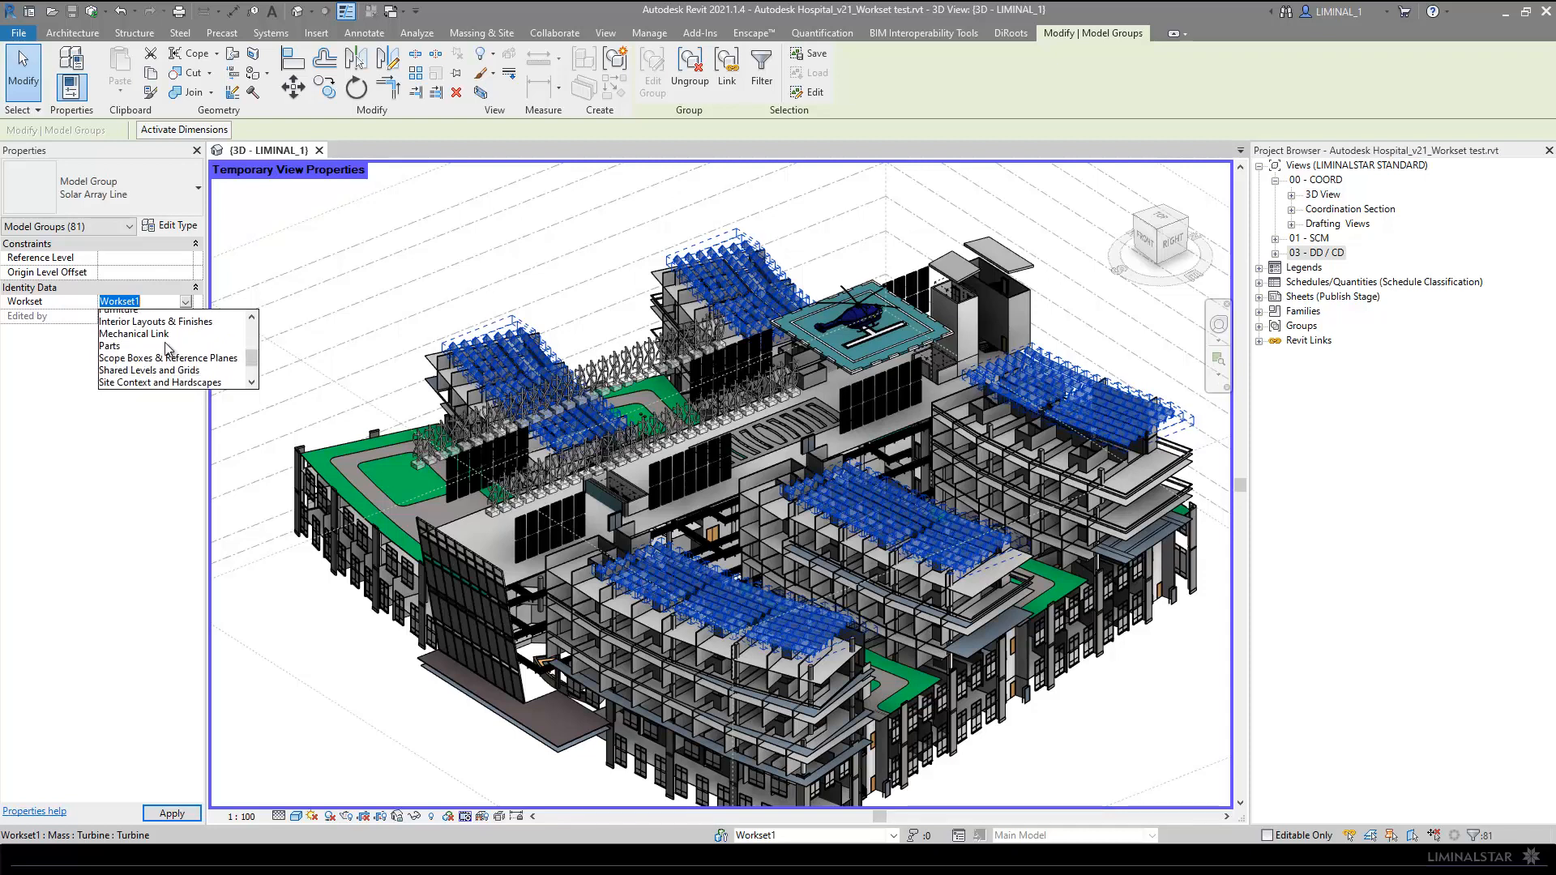
scroll(167, 349, up, 1)
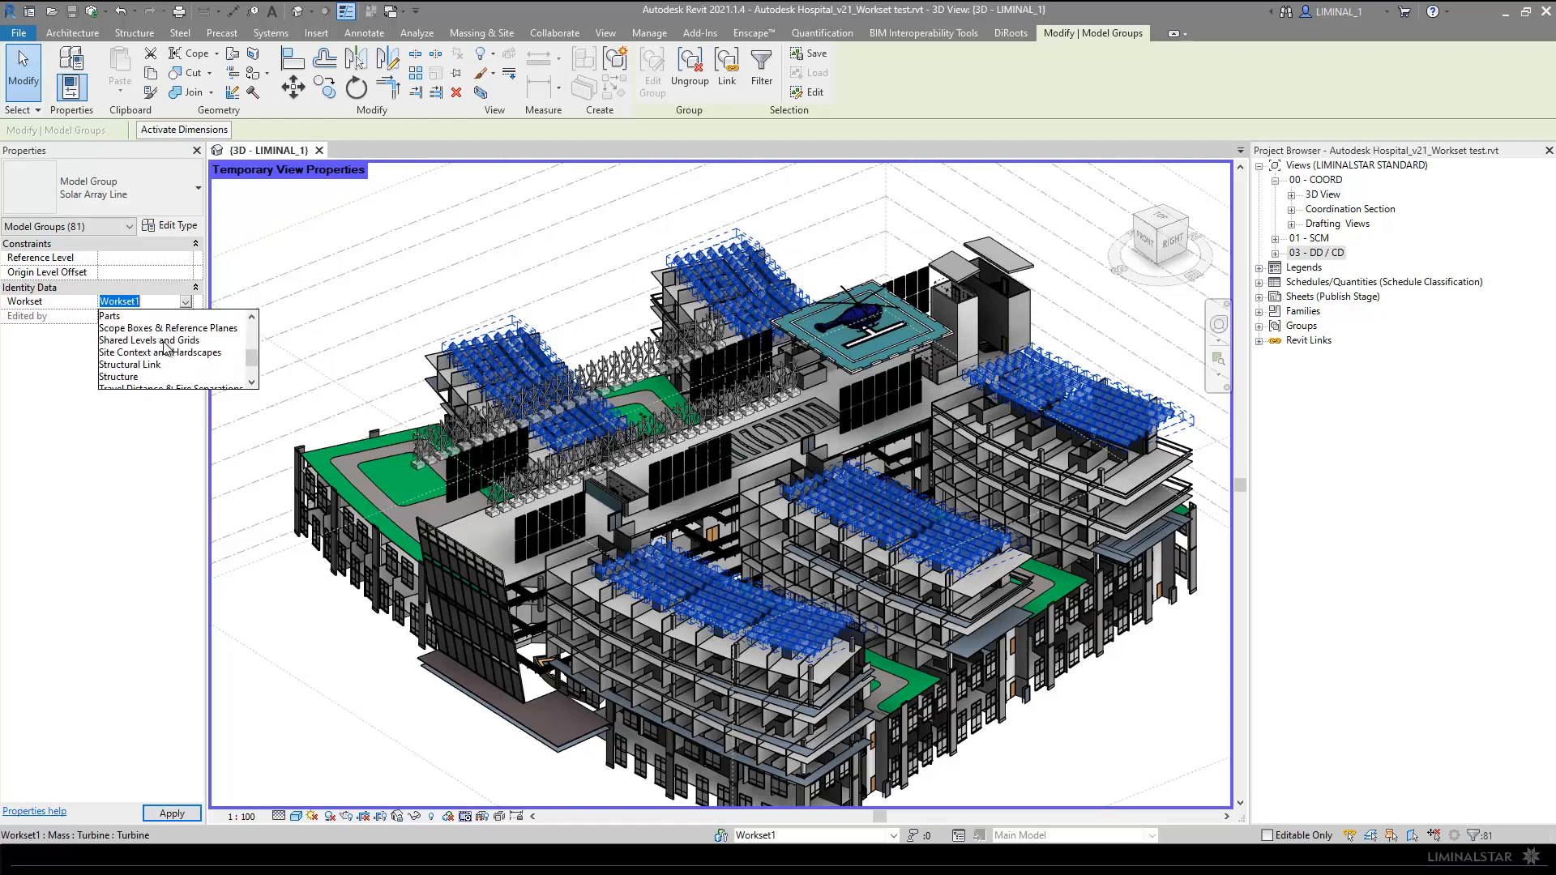
scroll(166, 347, up, 1)
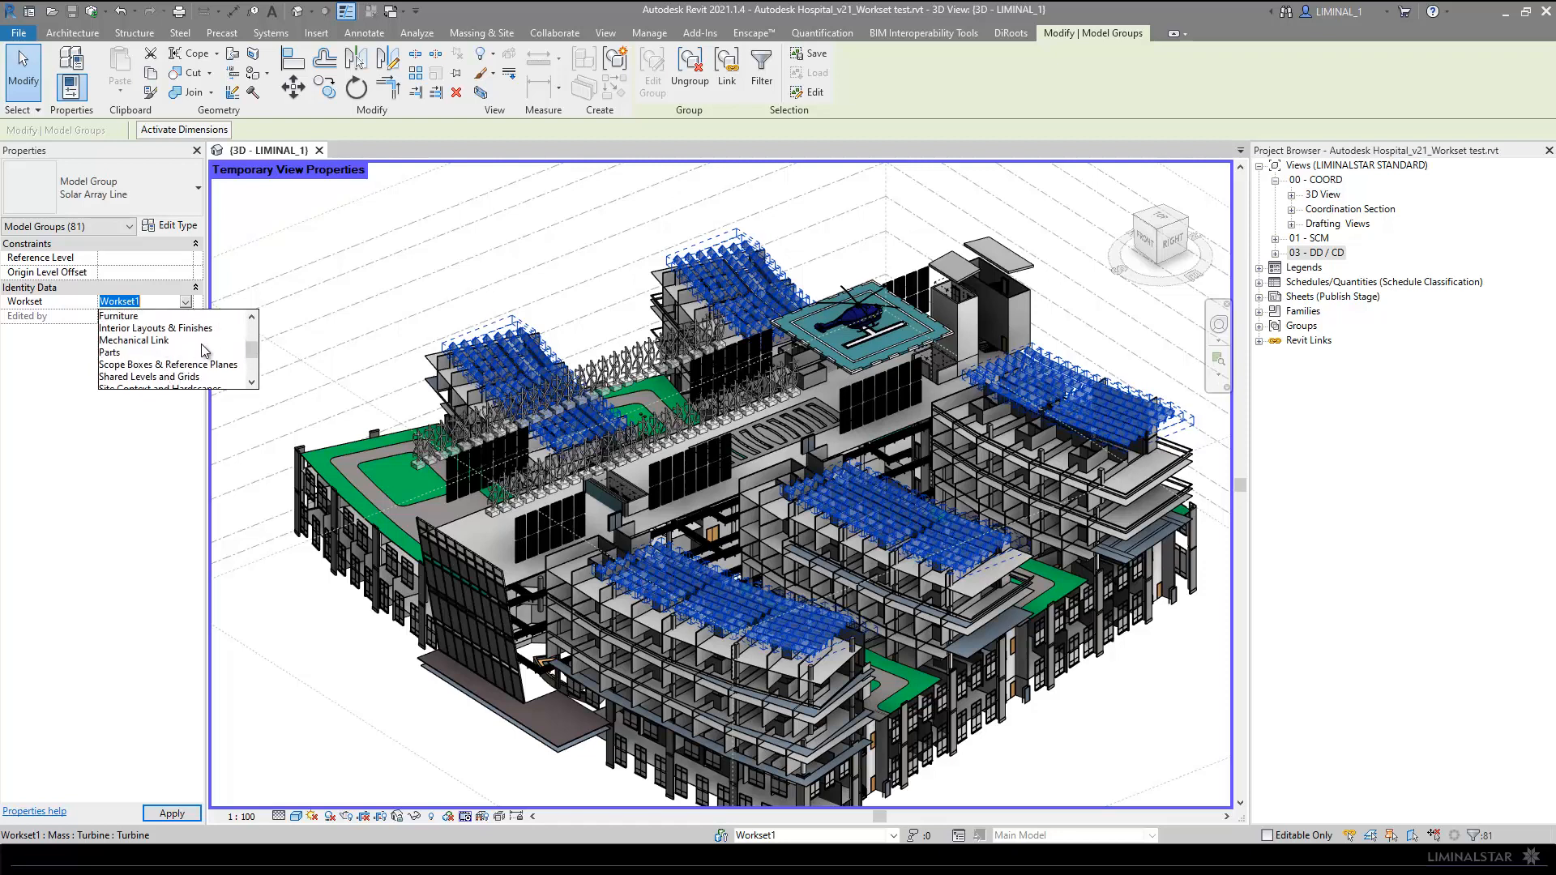
click(253, 317)
click(253, 317)
click(253, 317)
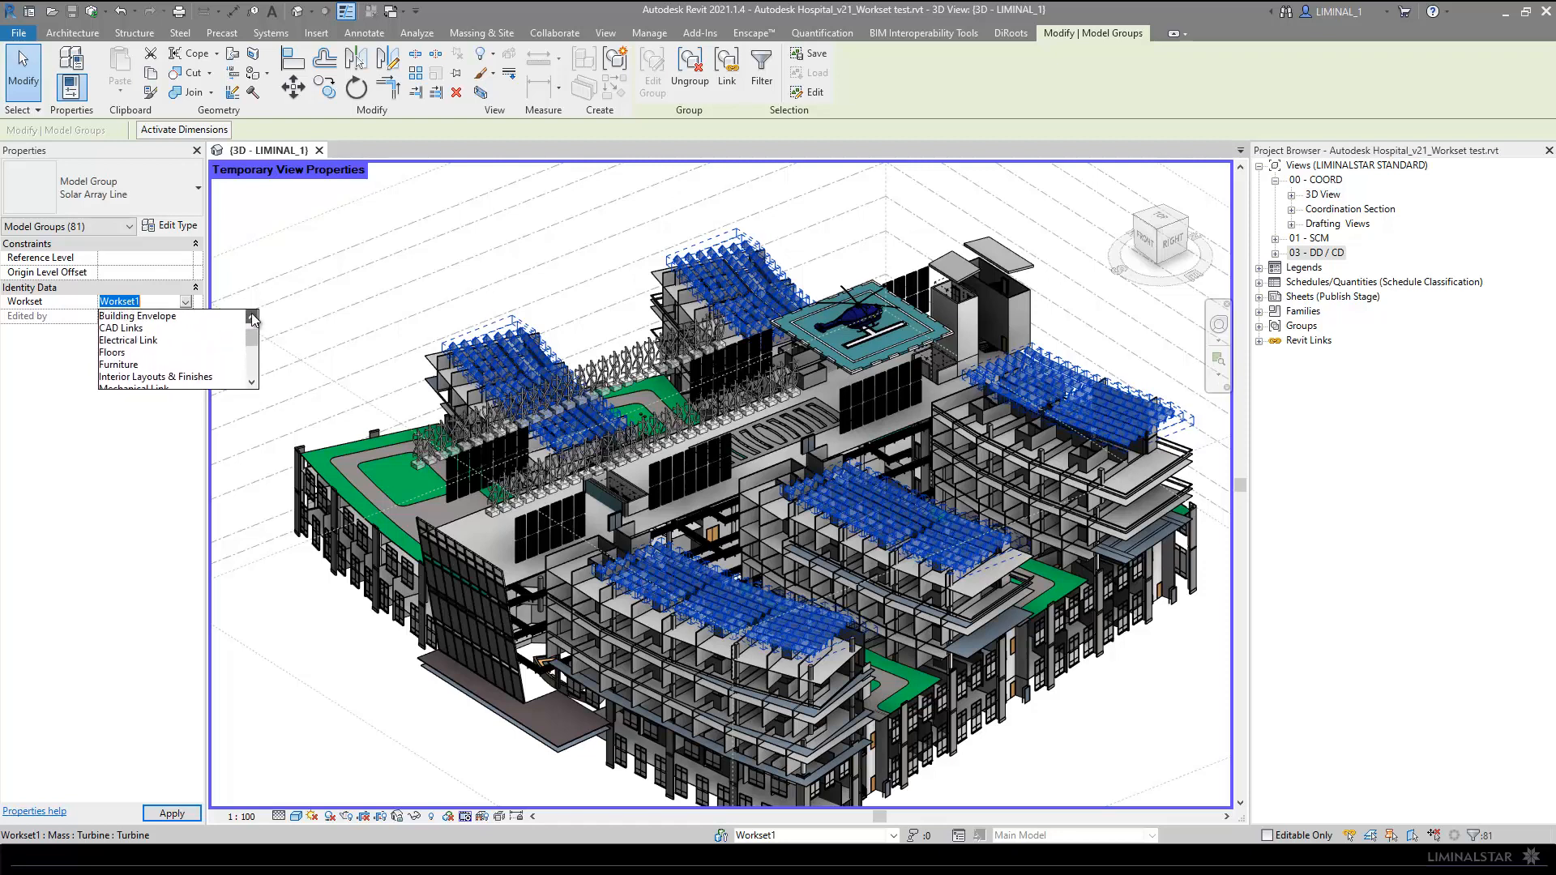
click(253, 317)
drag(253, 316, 255, 381)
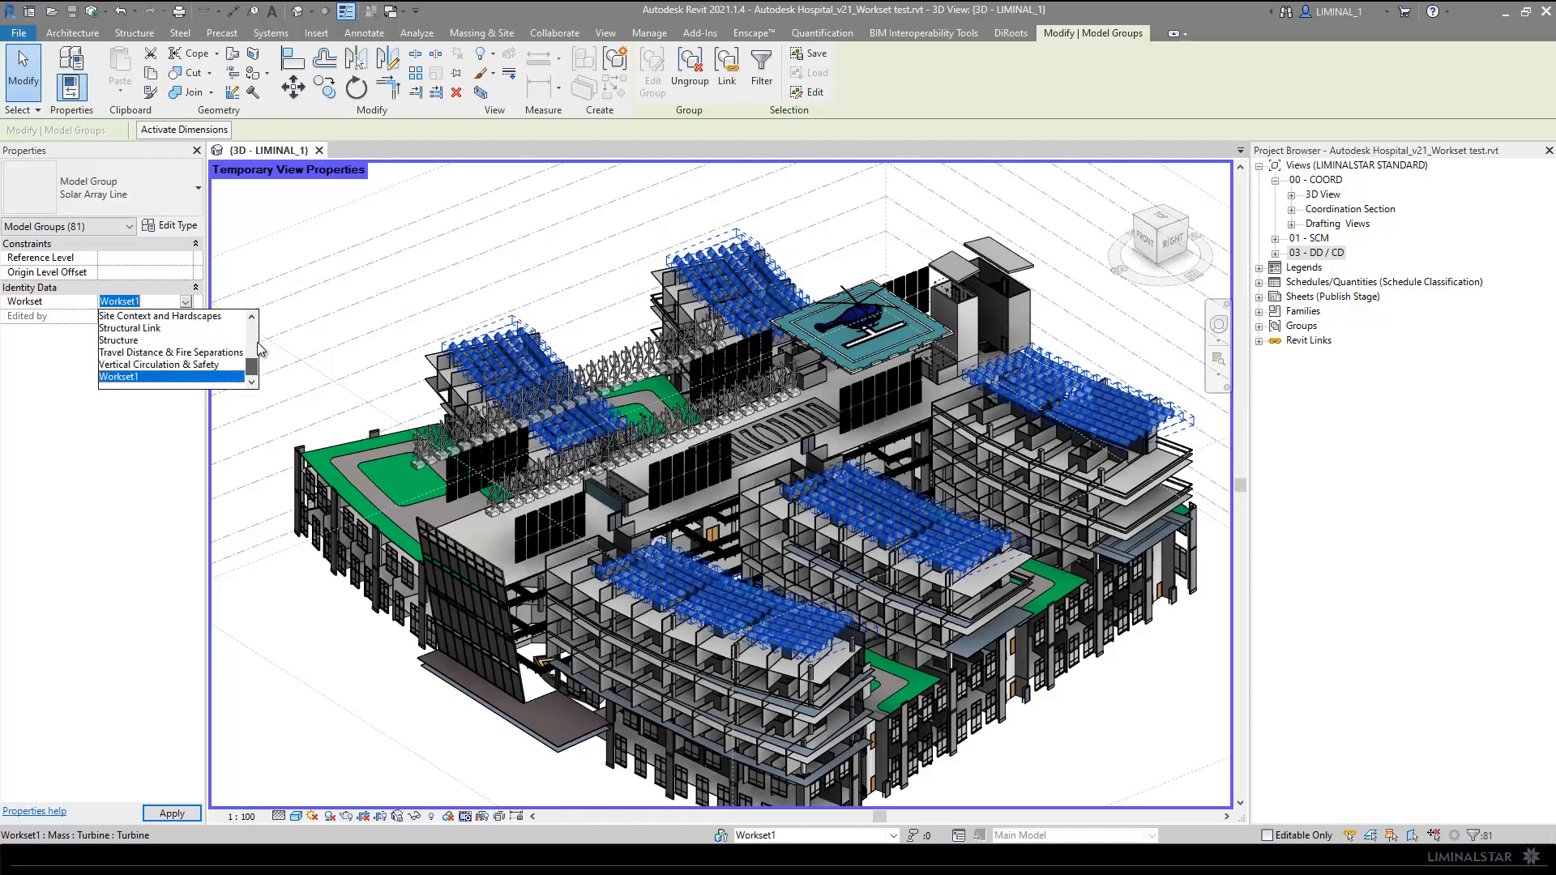
click(493, 257)
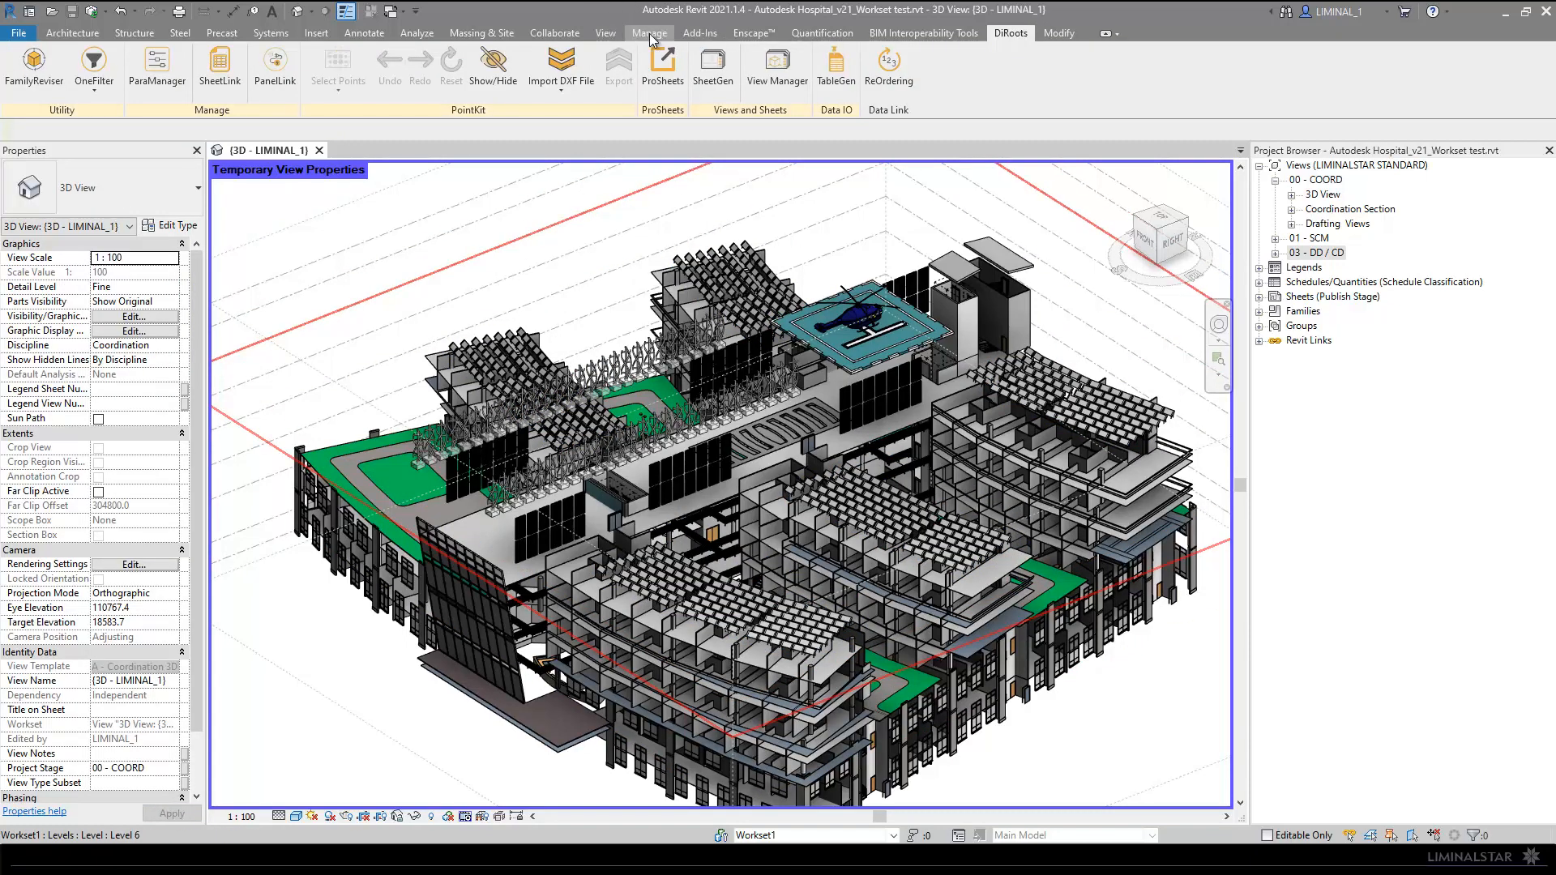
Step: Create a new user workset named Equipment that is visible in all views
click(565, 37)
click(205, 69)
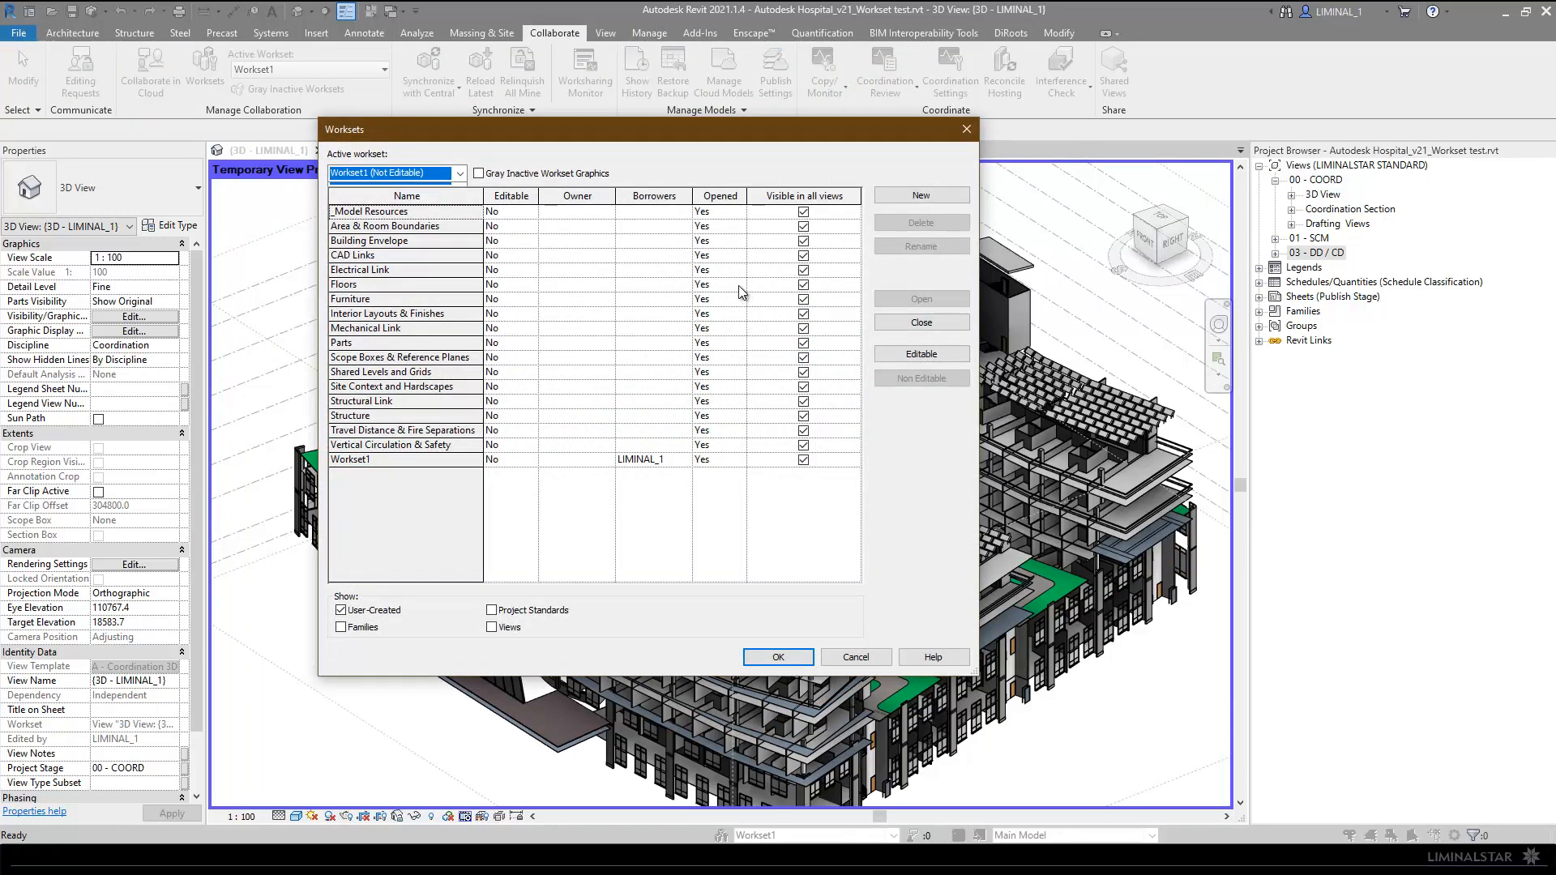
click(914, 199)
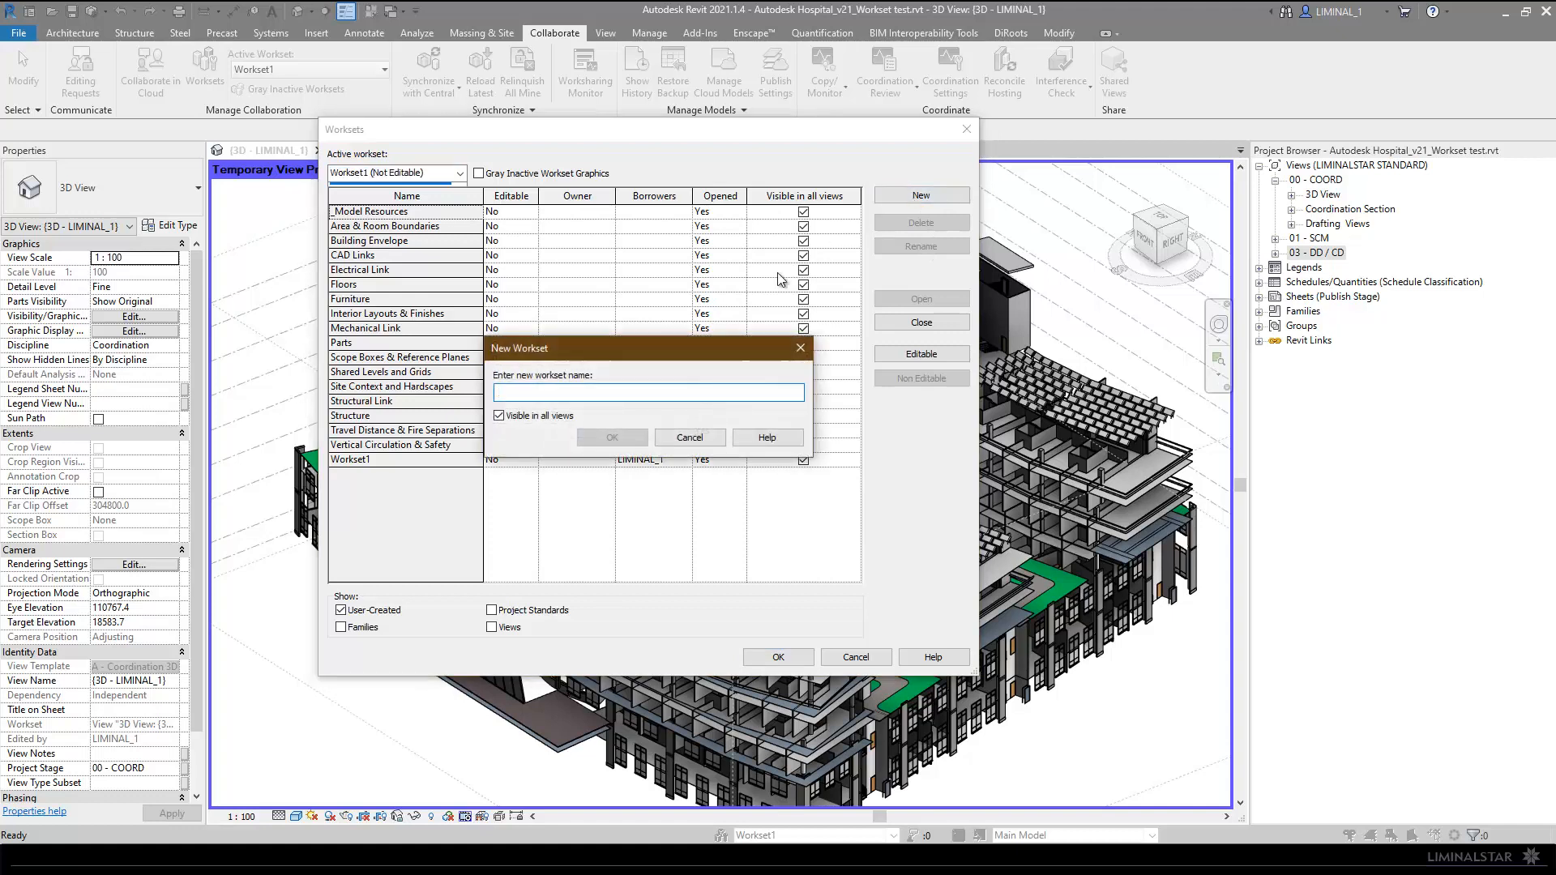
text(E)
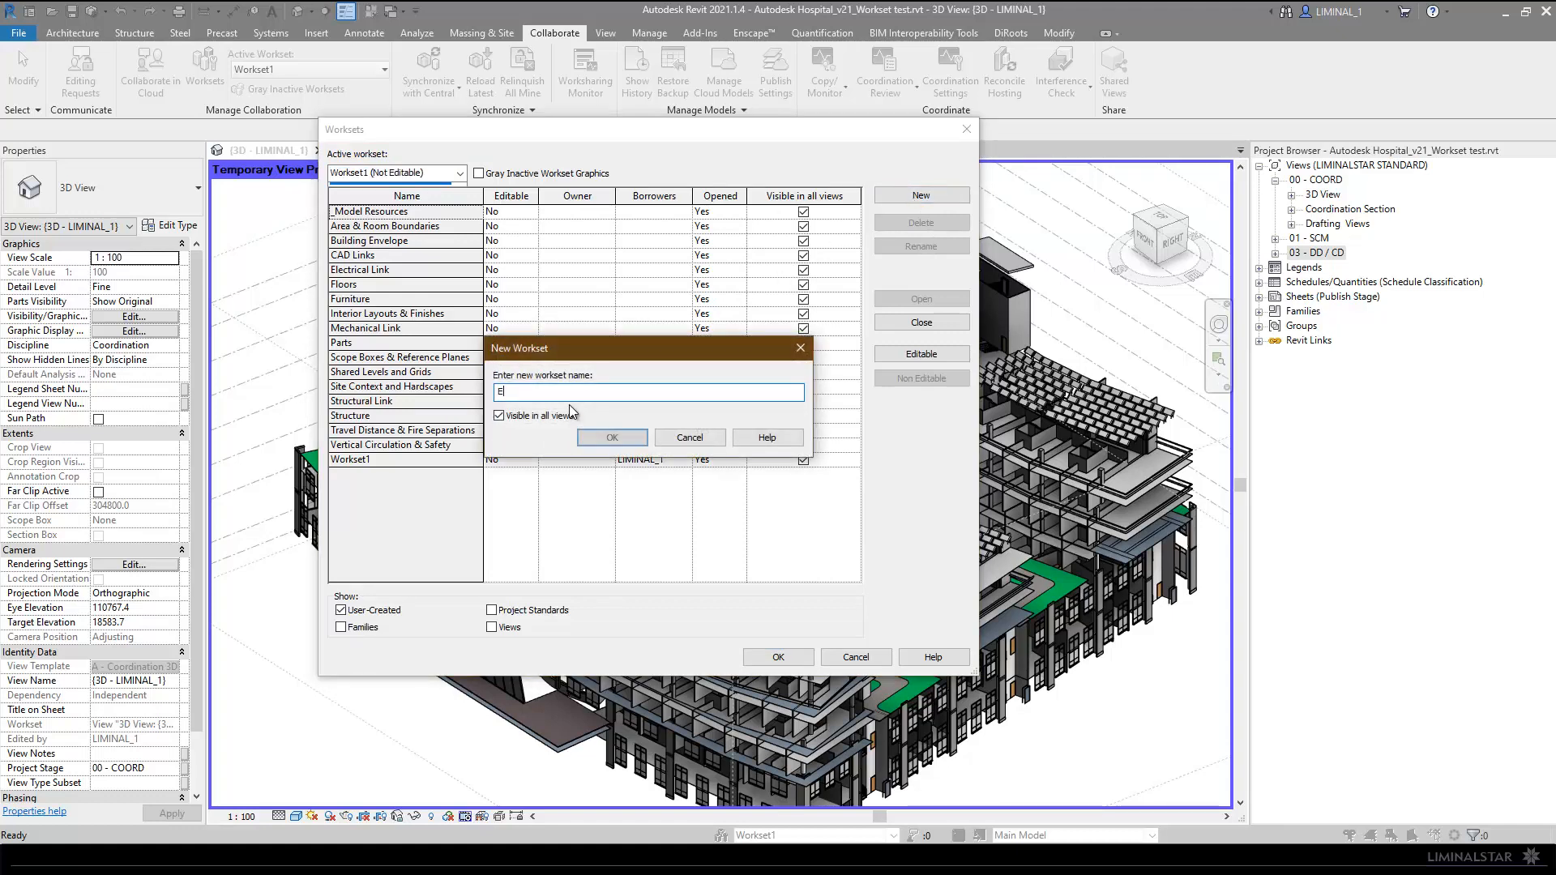
text(quipment)
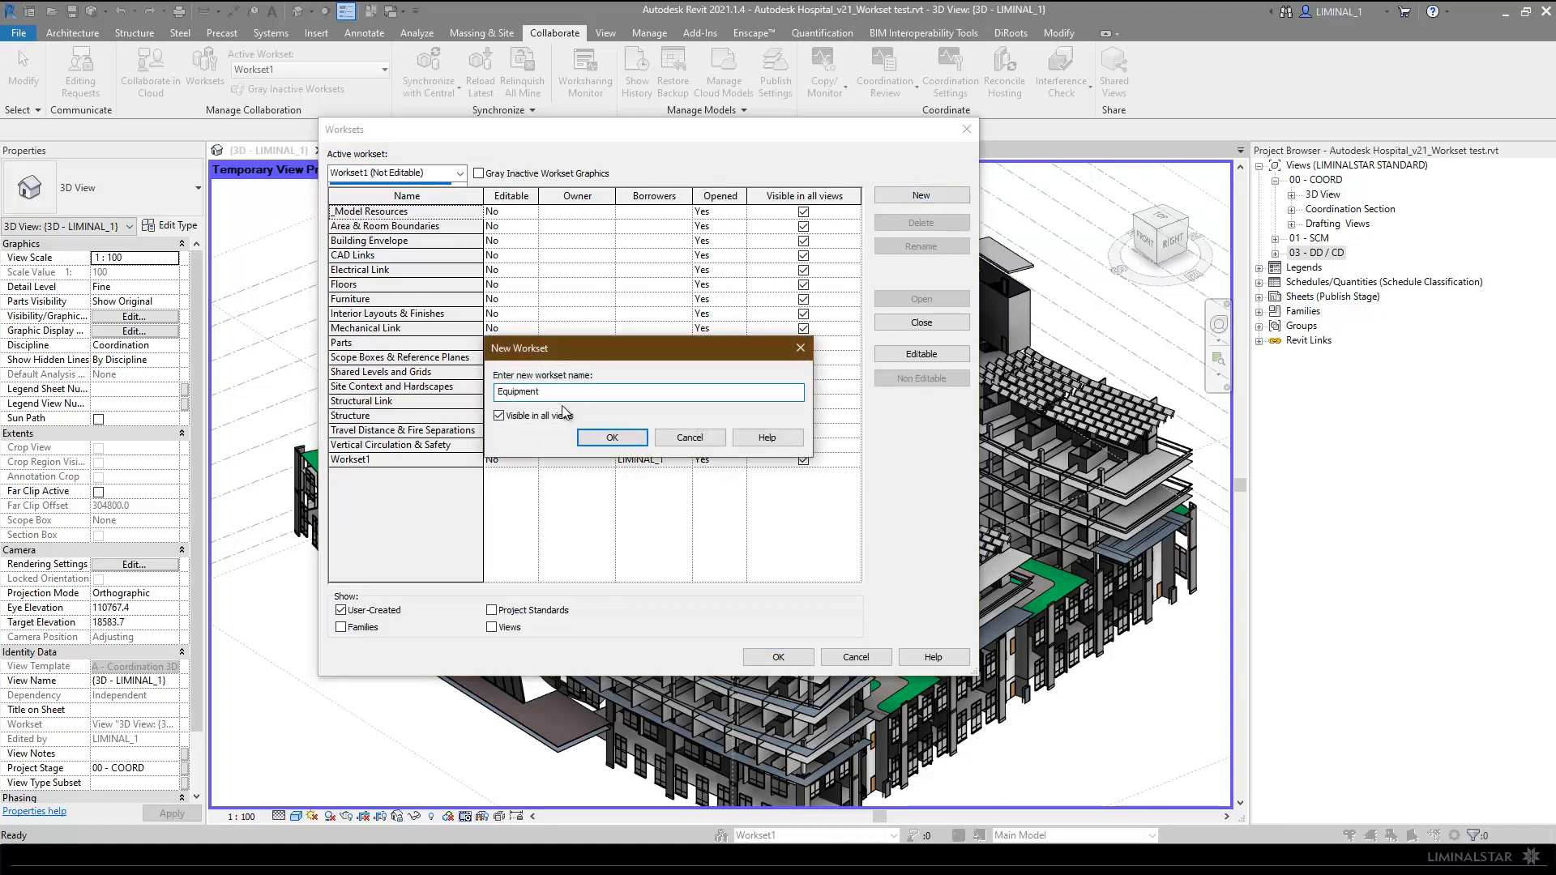
click(601, 439)
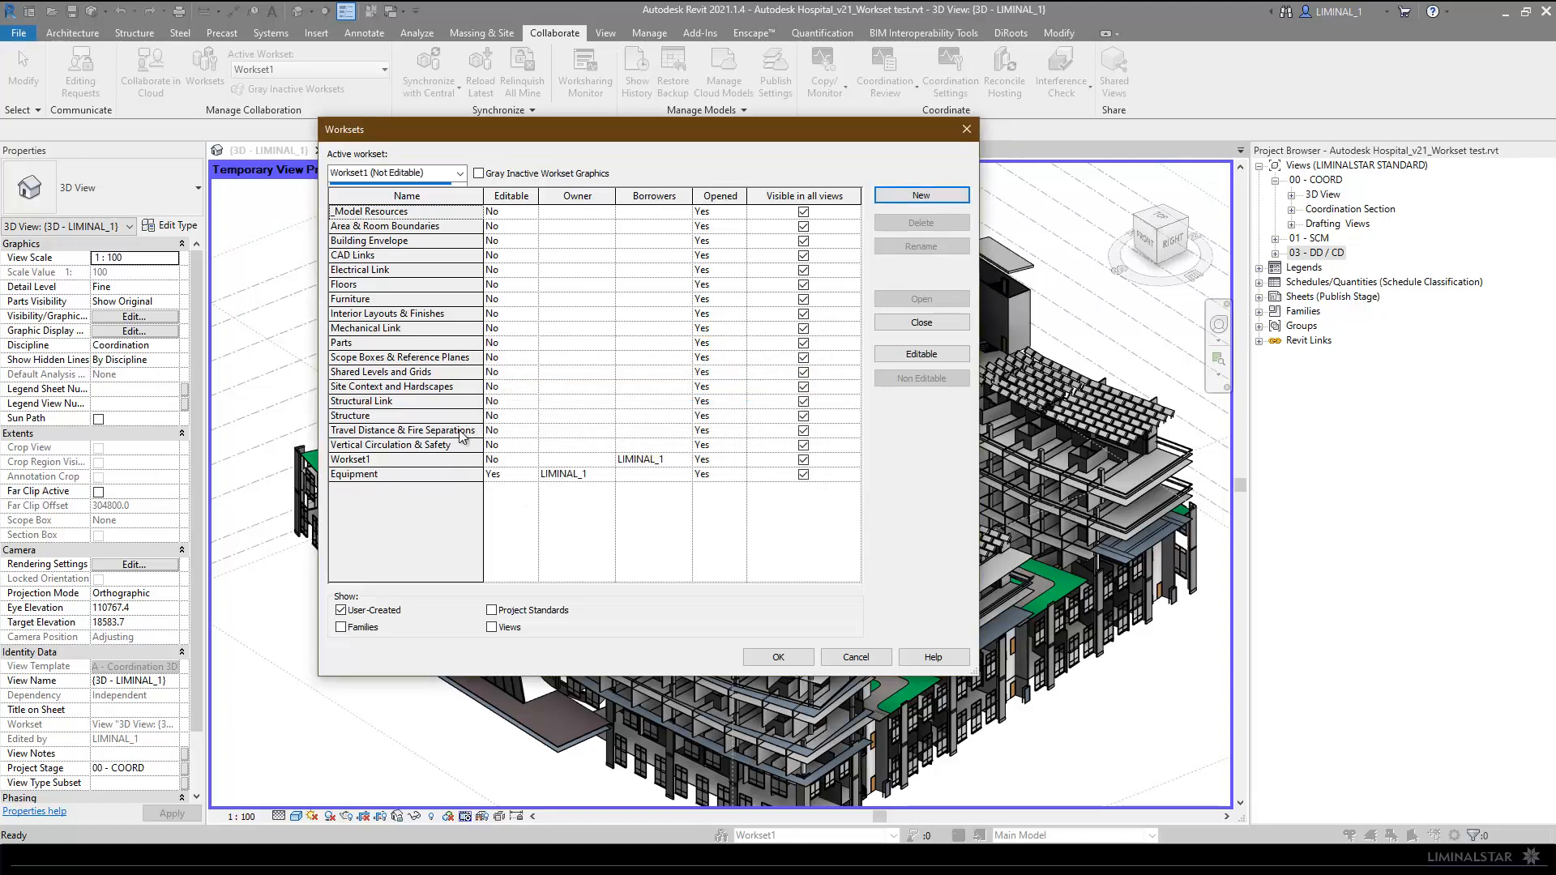
Step: Make the Equipment workset the active workset, dismissing the calendar reminder
click(377, 476)
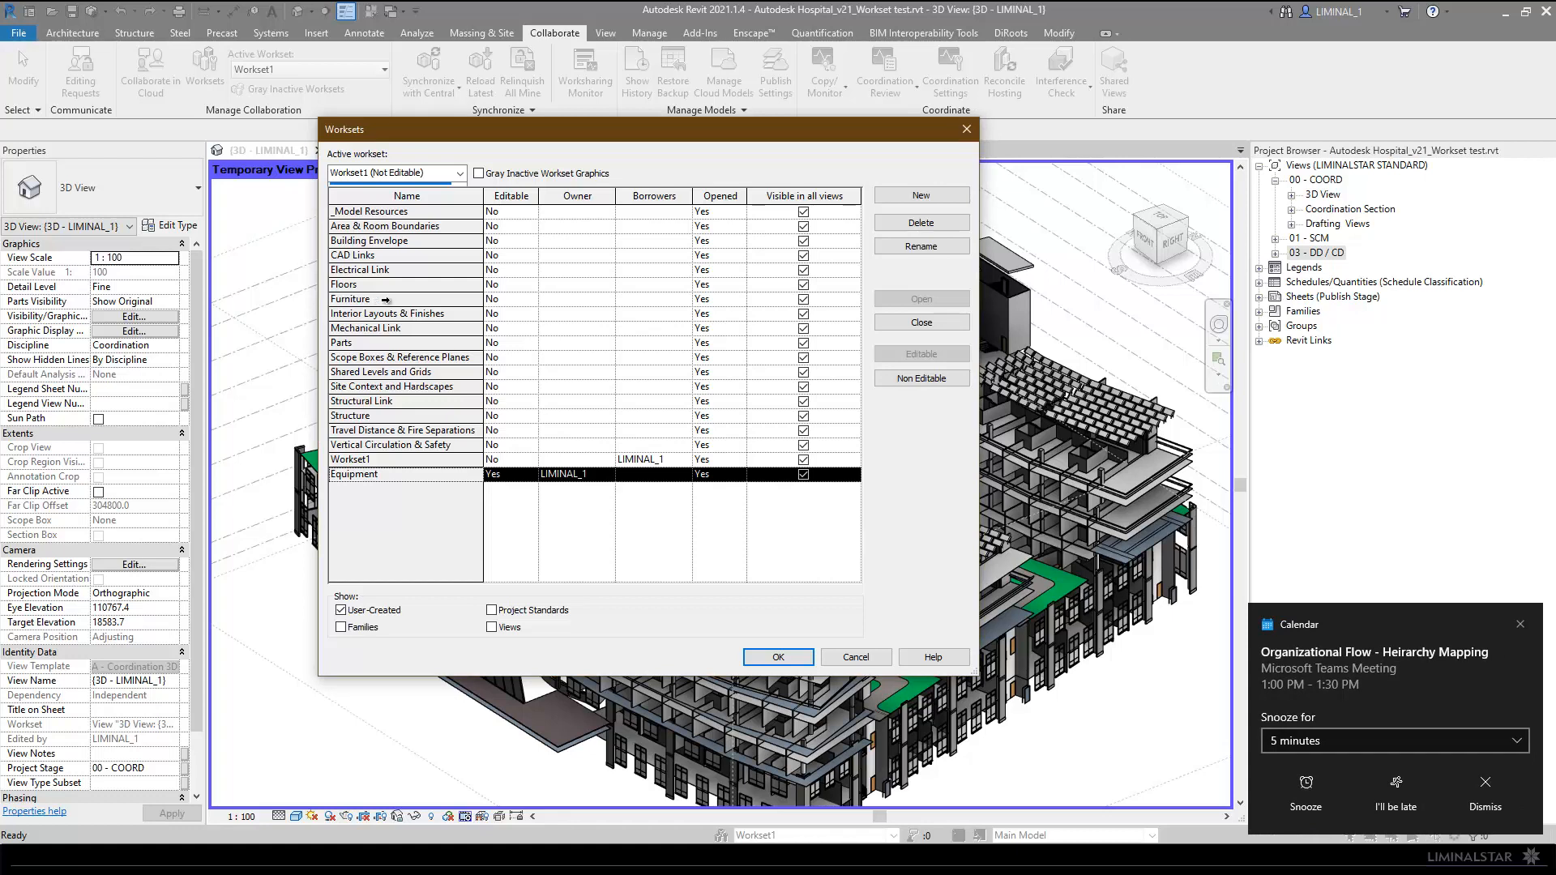
click(1520, 624)
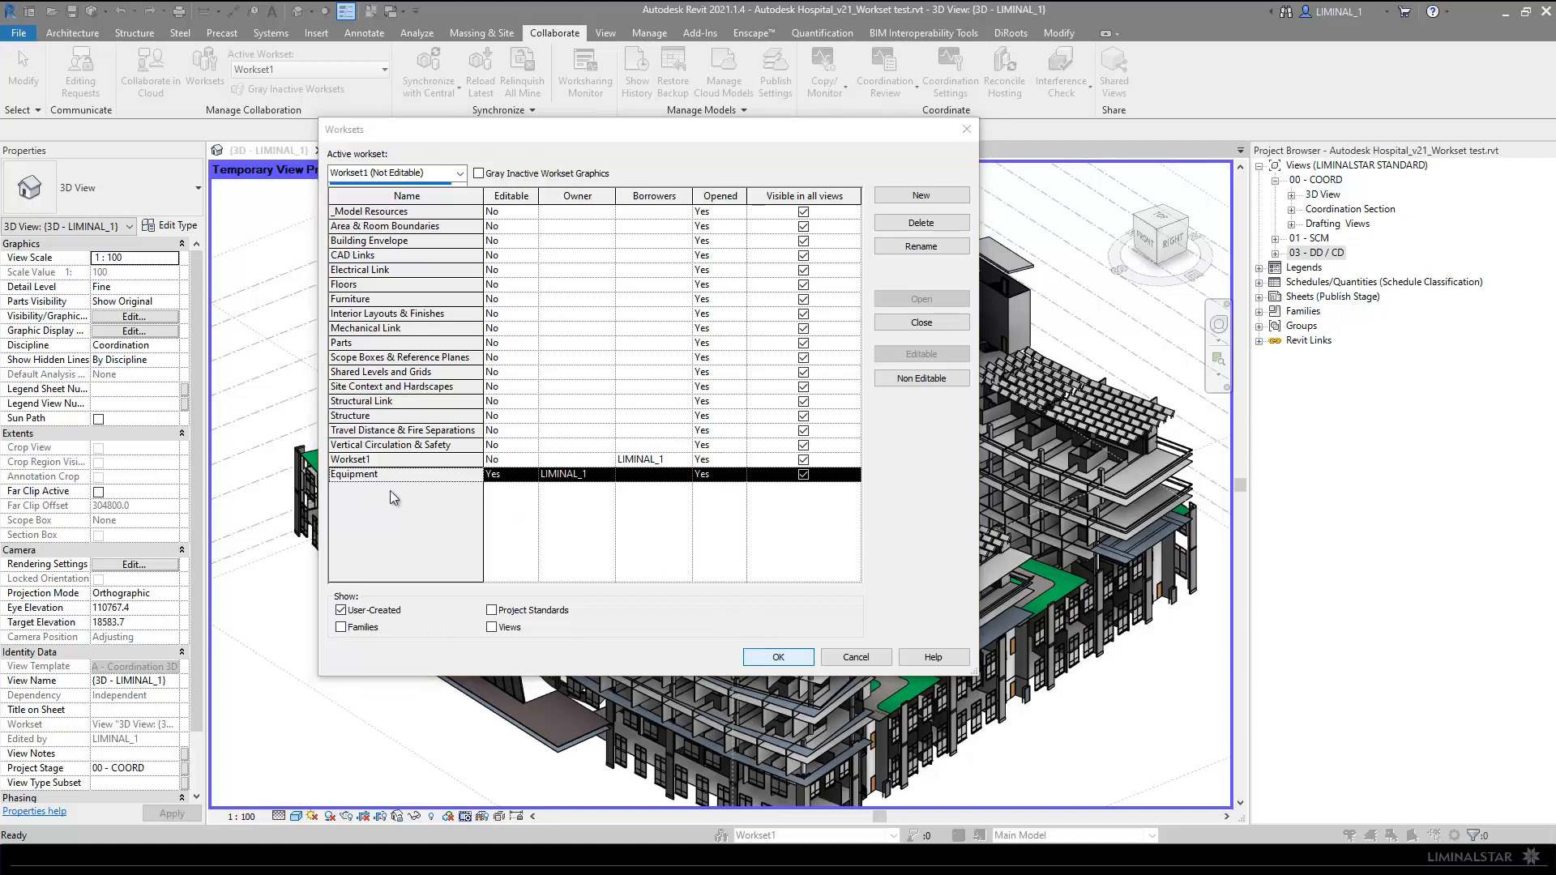
click(778, 656)
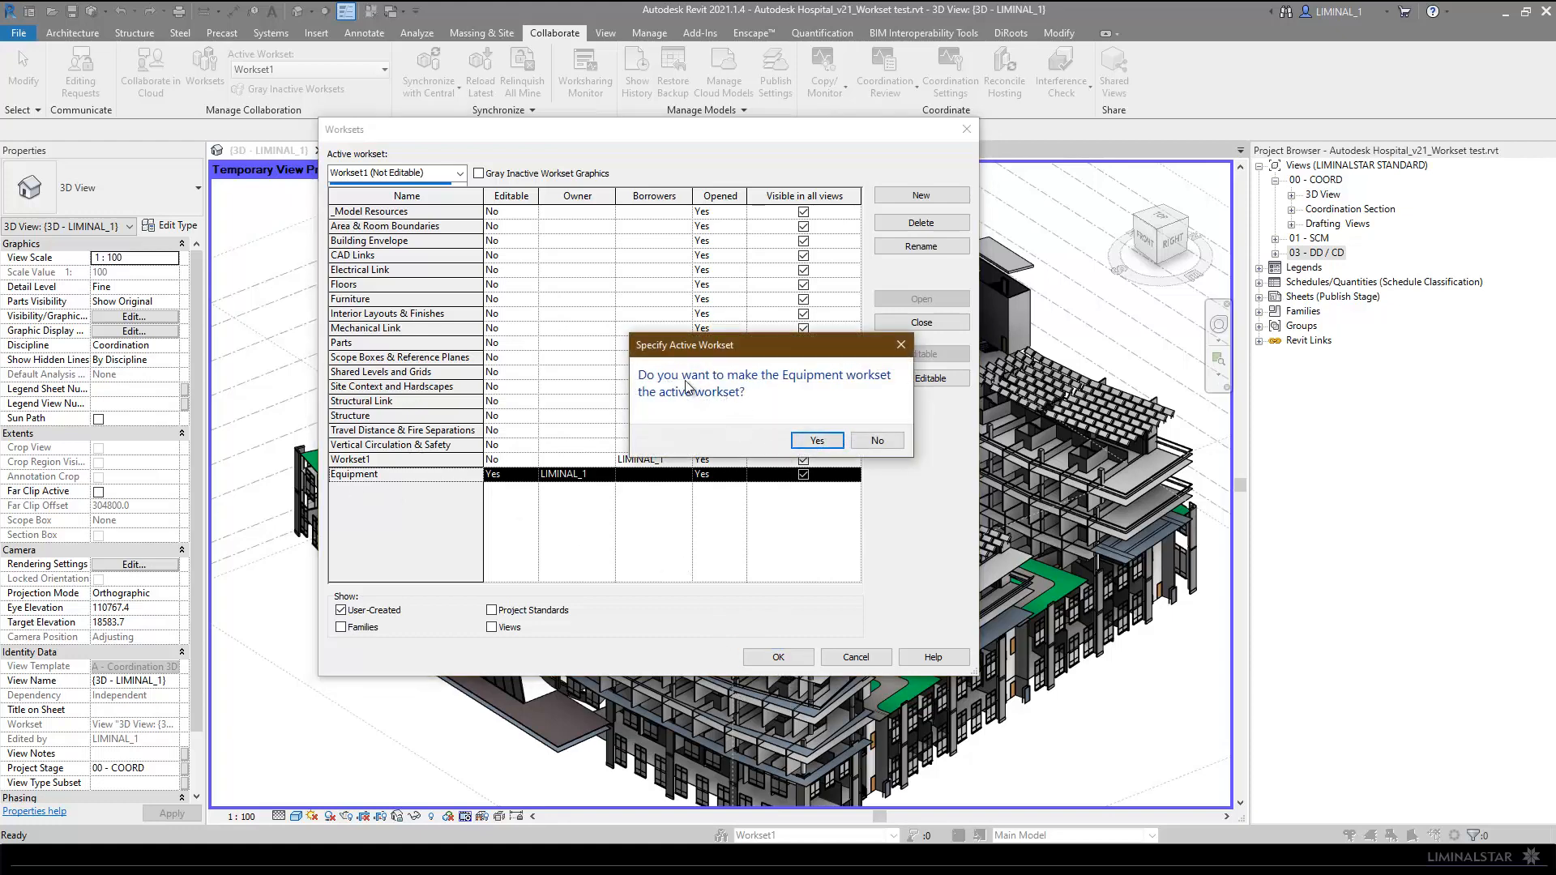
click(819, 445)
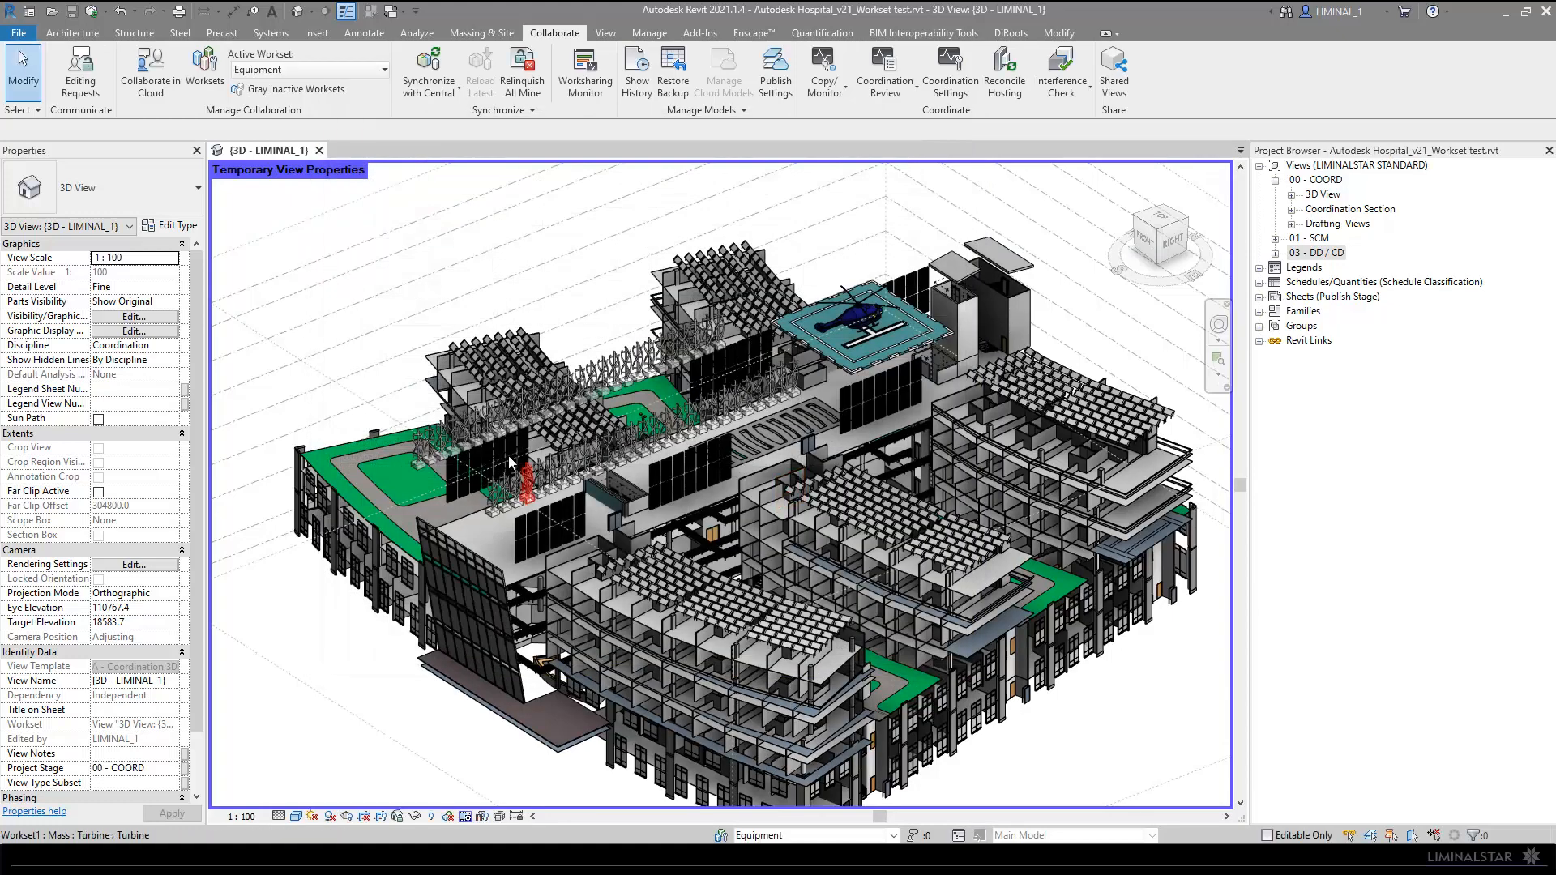
Step: Assign all instances of the Solar Array Line model group on the hospital roofs to the Equipment workset
click(489, 366)
key(s)
key(a)
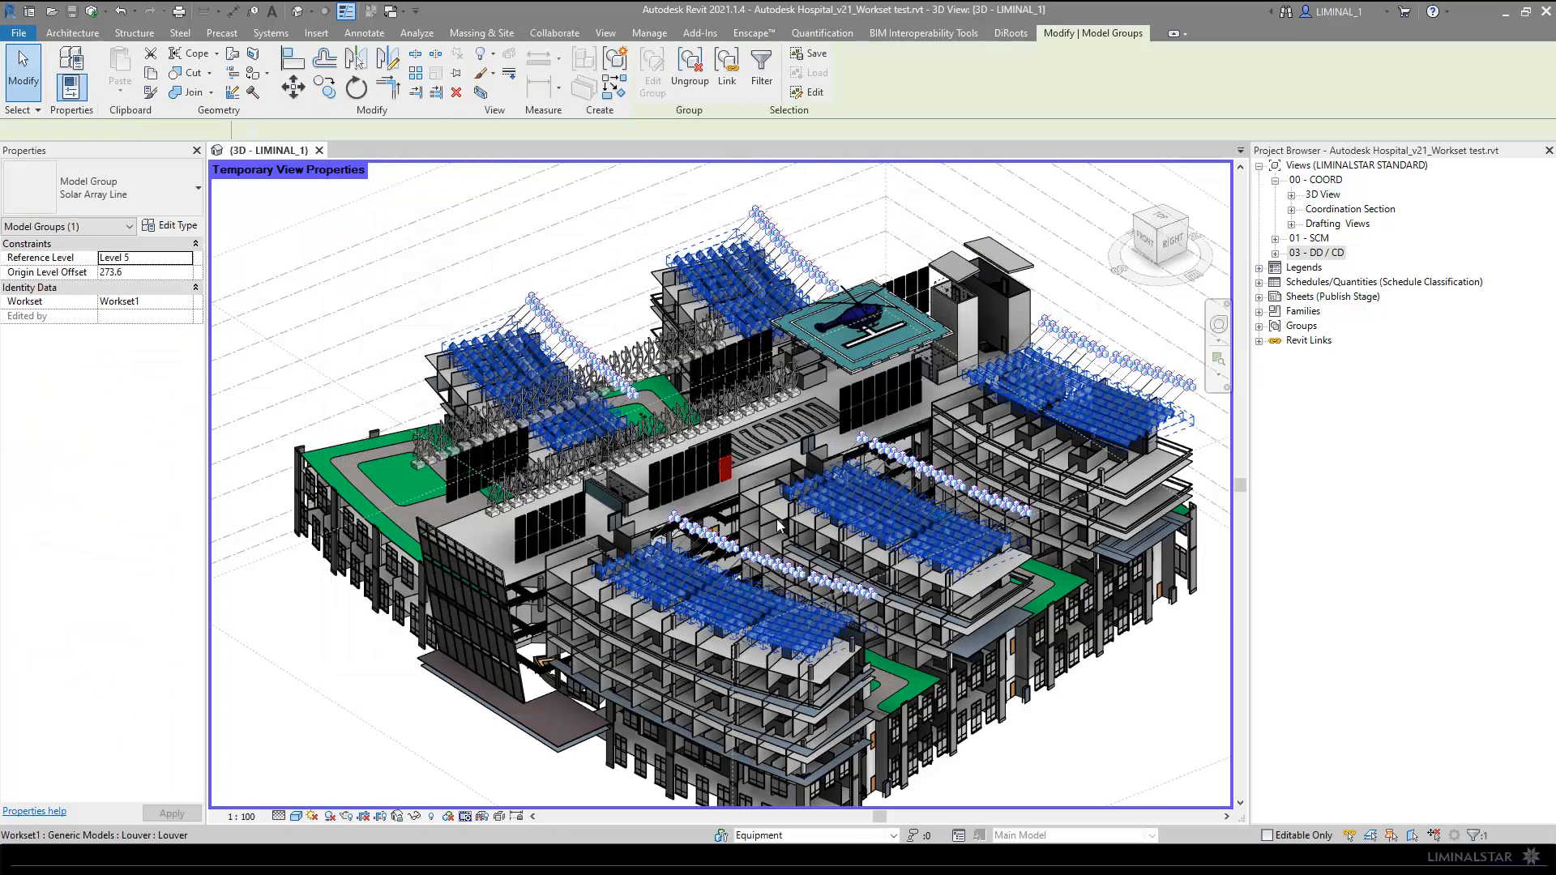
click(184, 301)
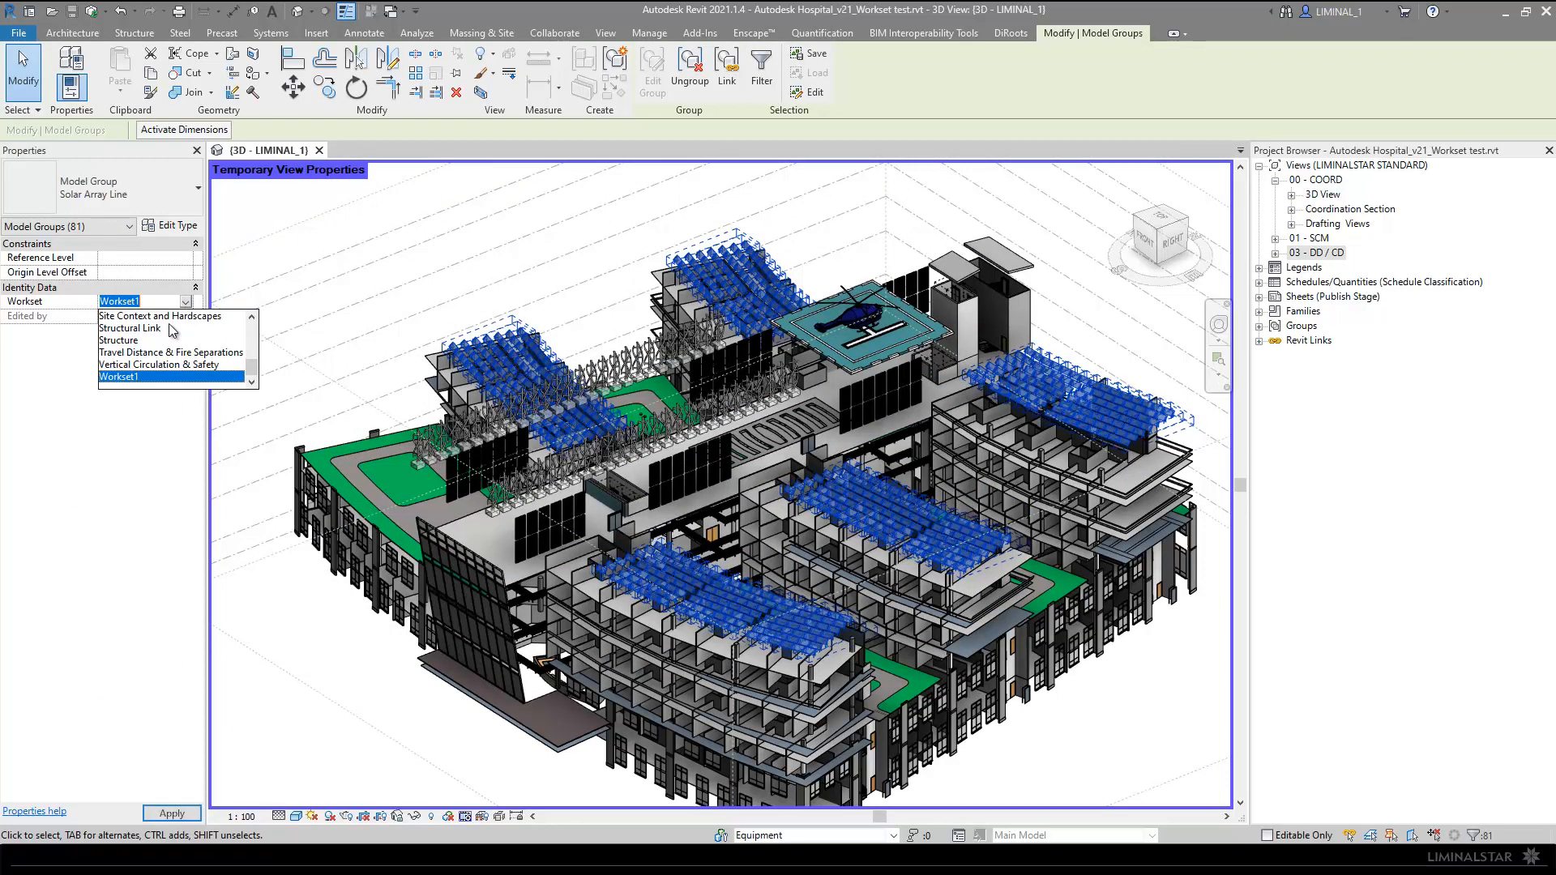
scroll(130, 346, up, 2)
scroll(129, 344, up, 6)
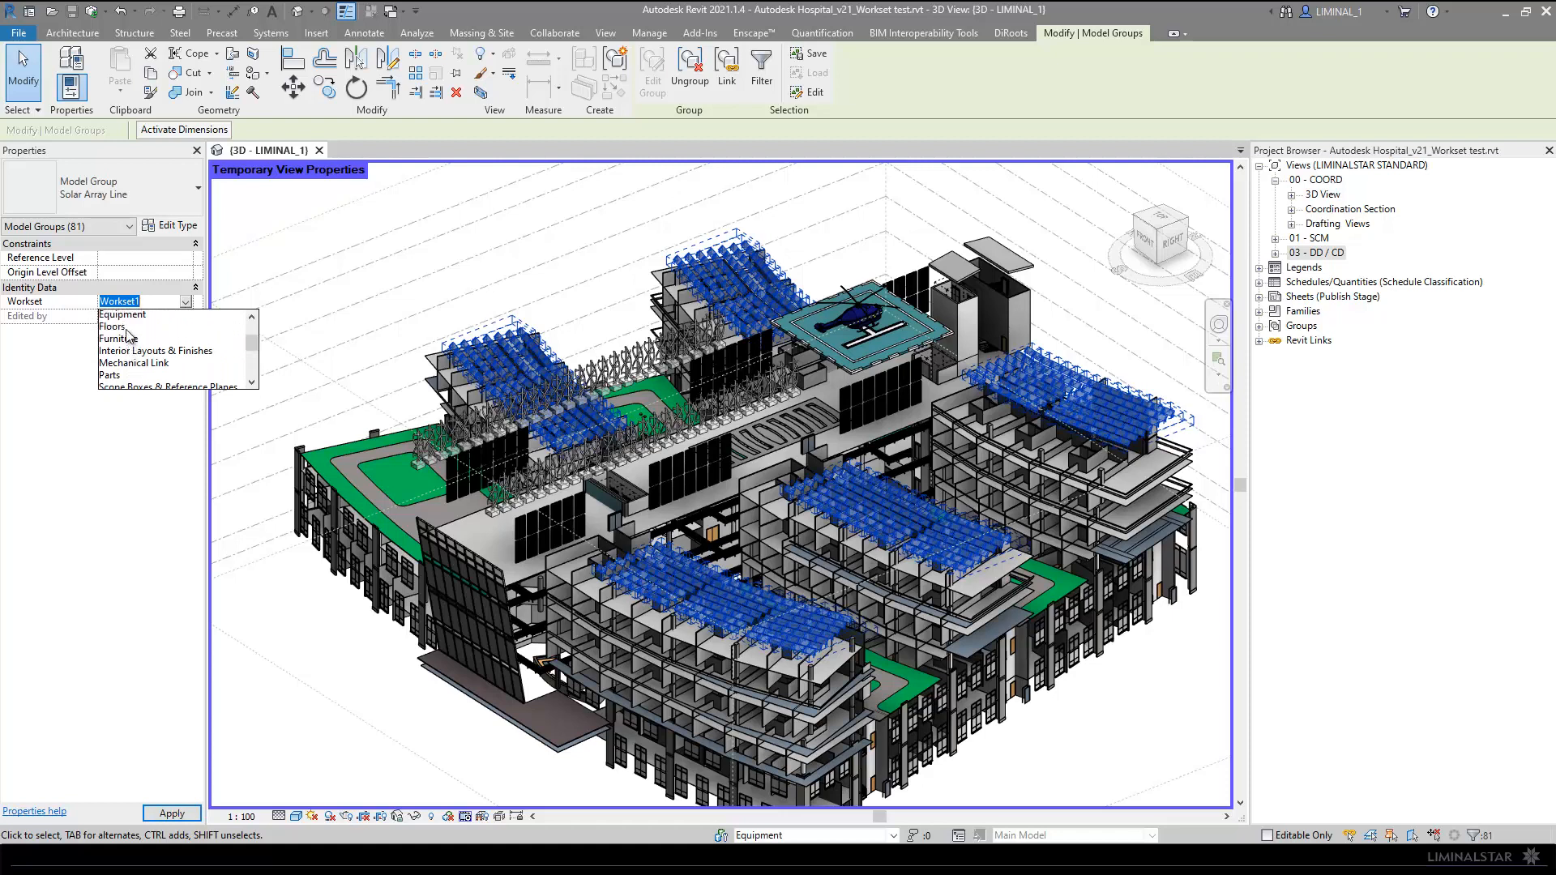
click(124, 329)
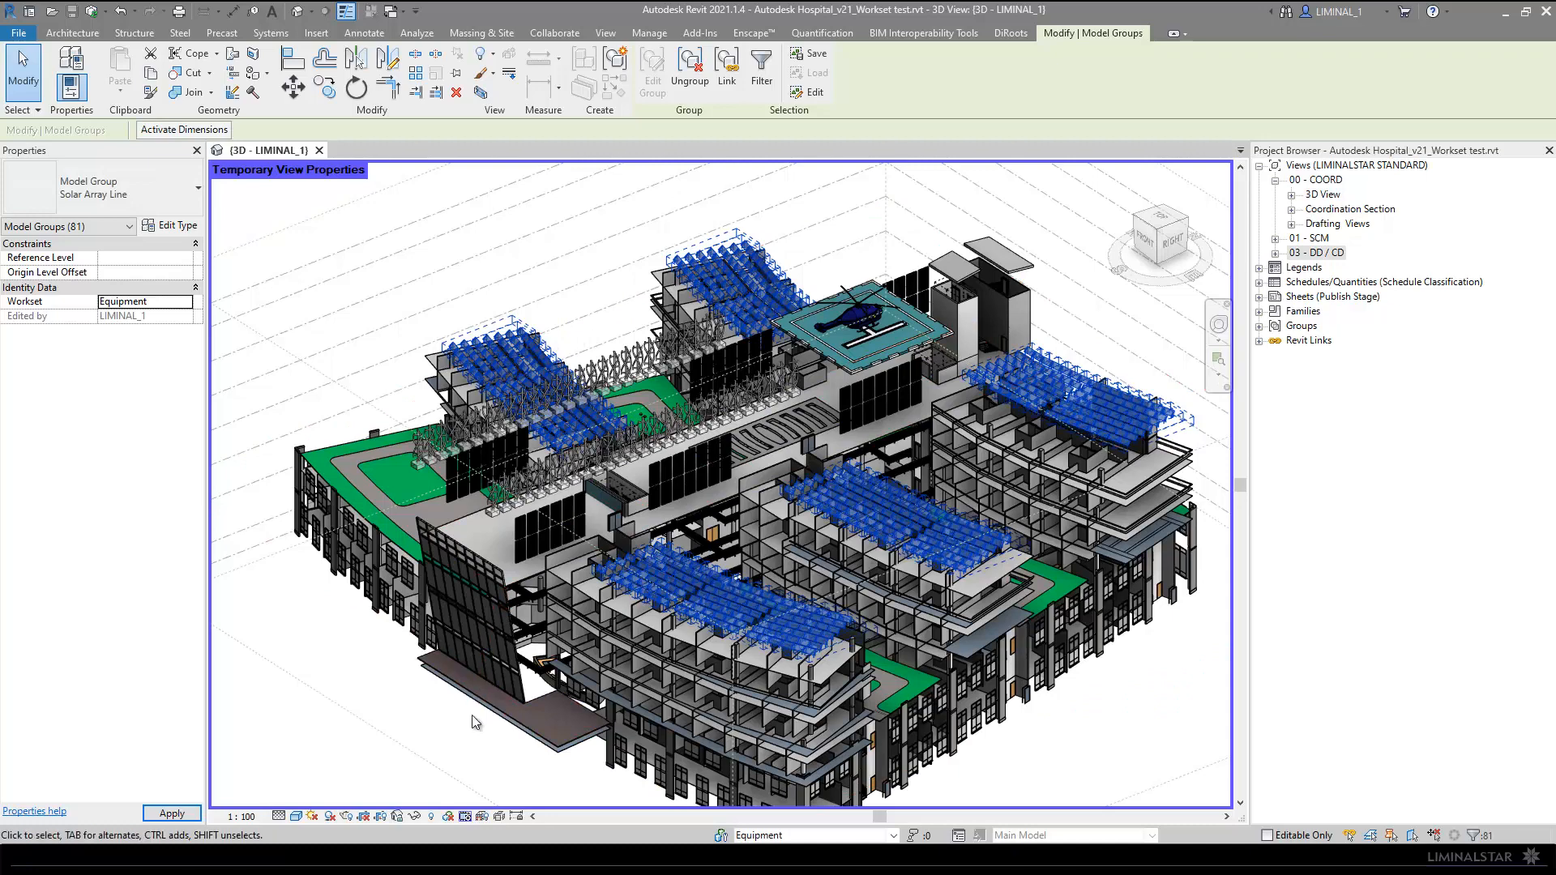
key(Escape)
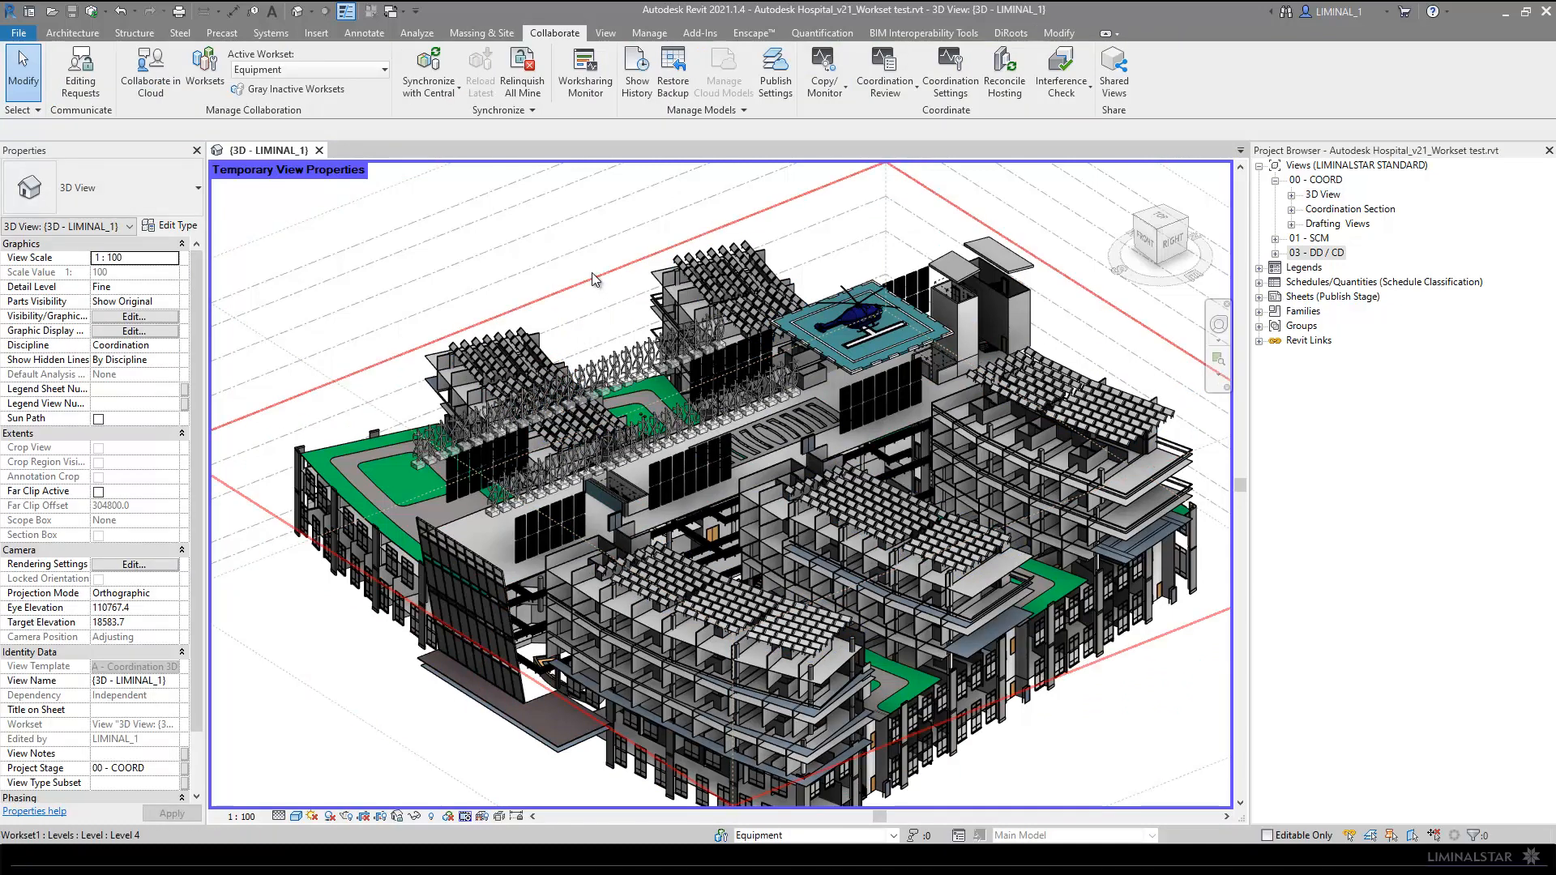
Step: Set every workset to Hide in the 3D view's visibility overrides
key(v)
key(g)
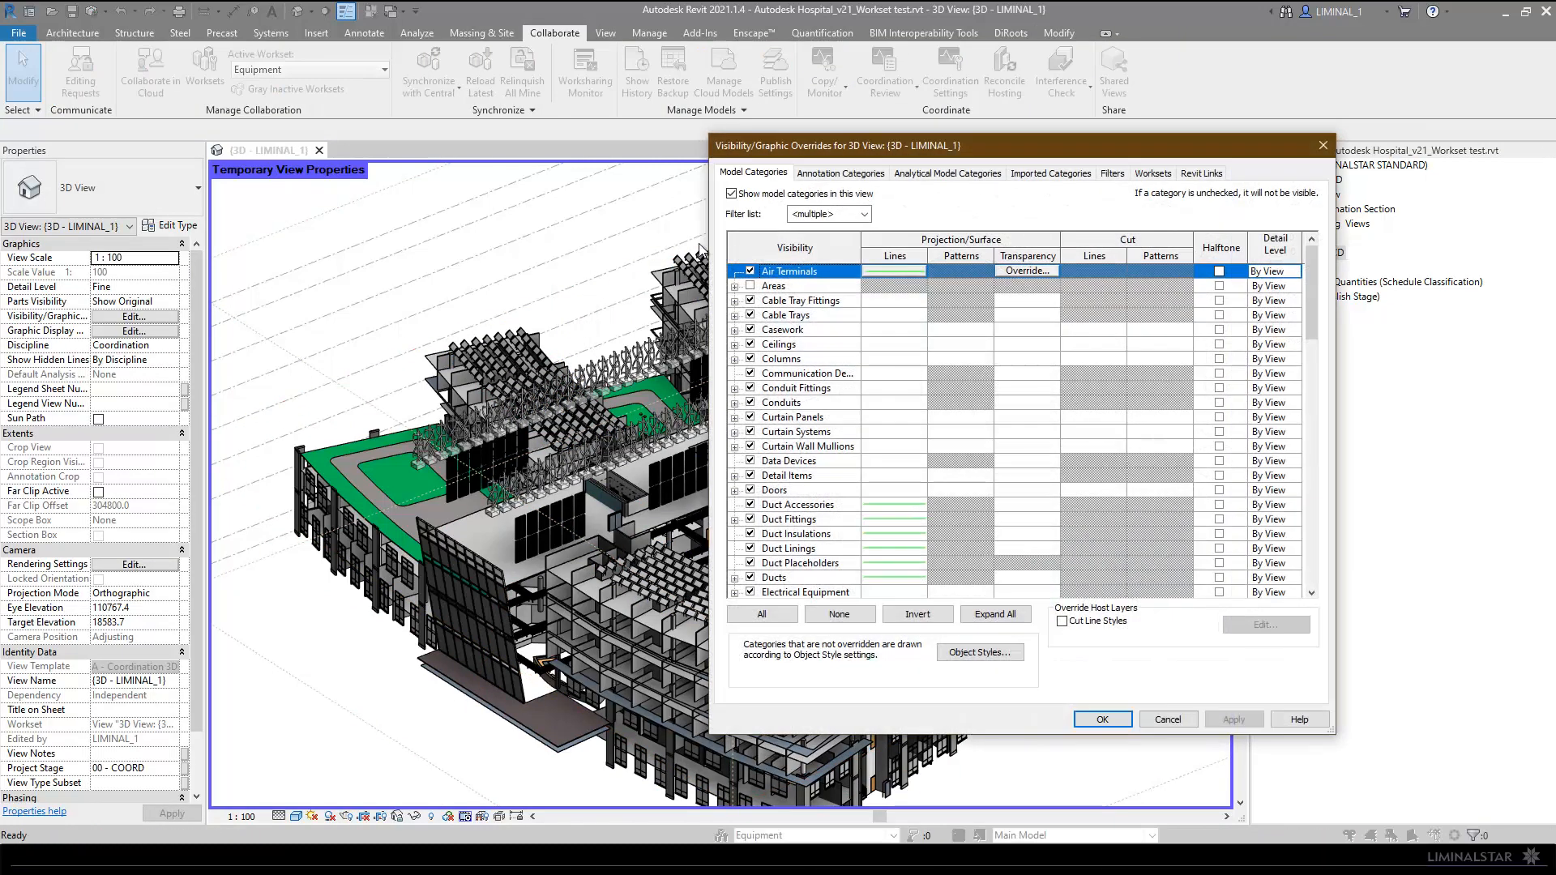
click(1153, 174)
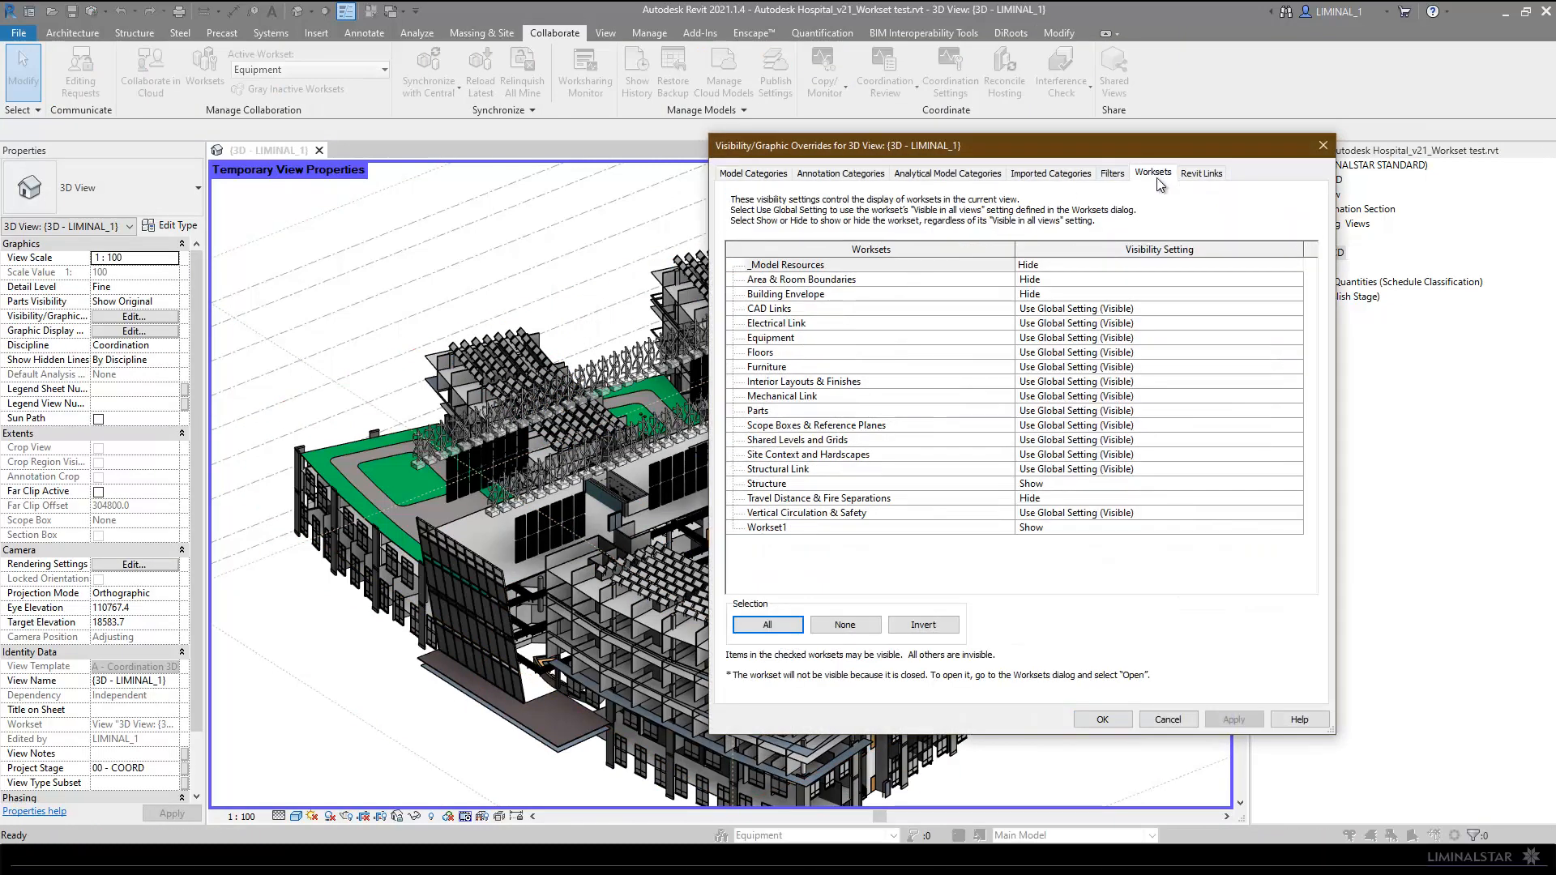
click(777, 631)
click(1070, 266)
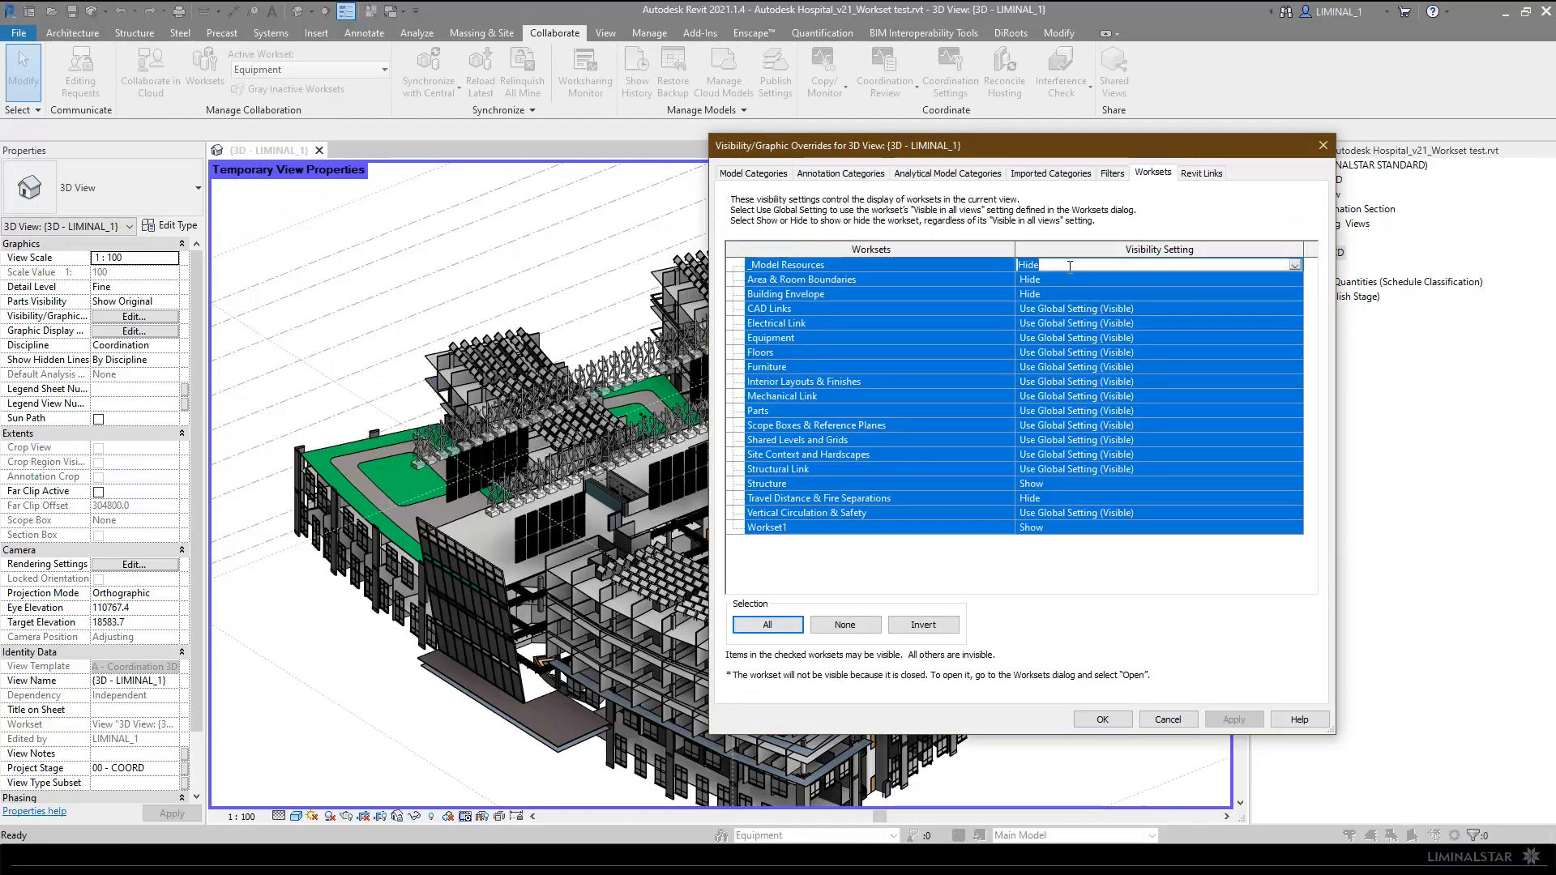
click(1070, 266)
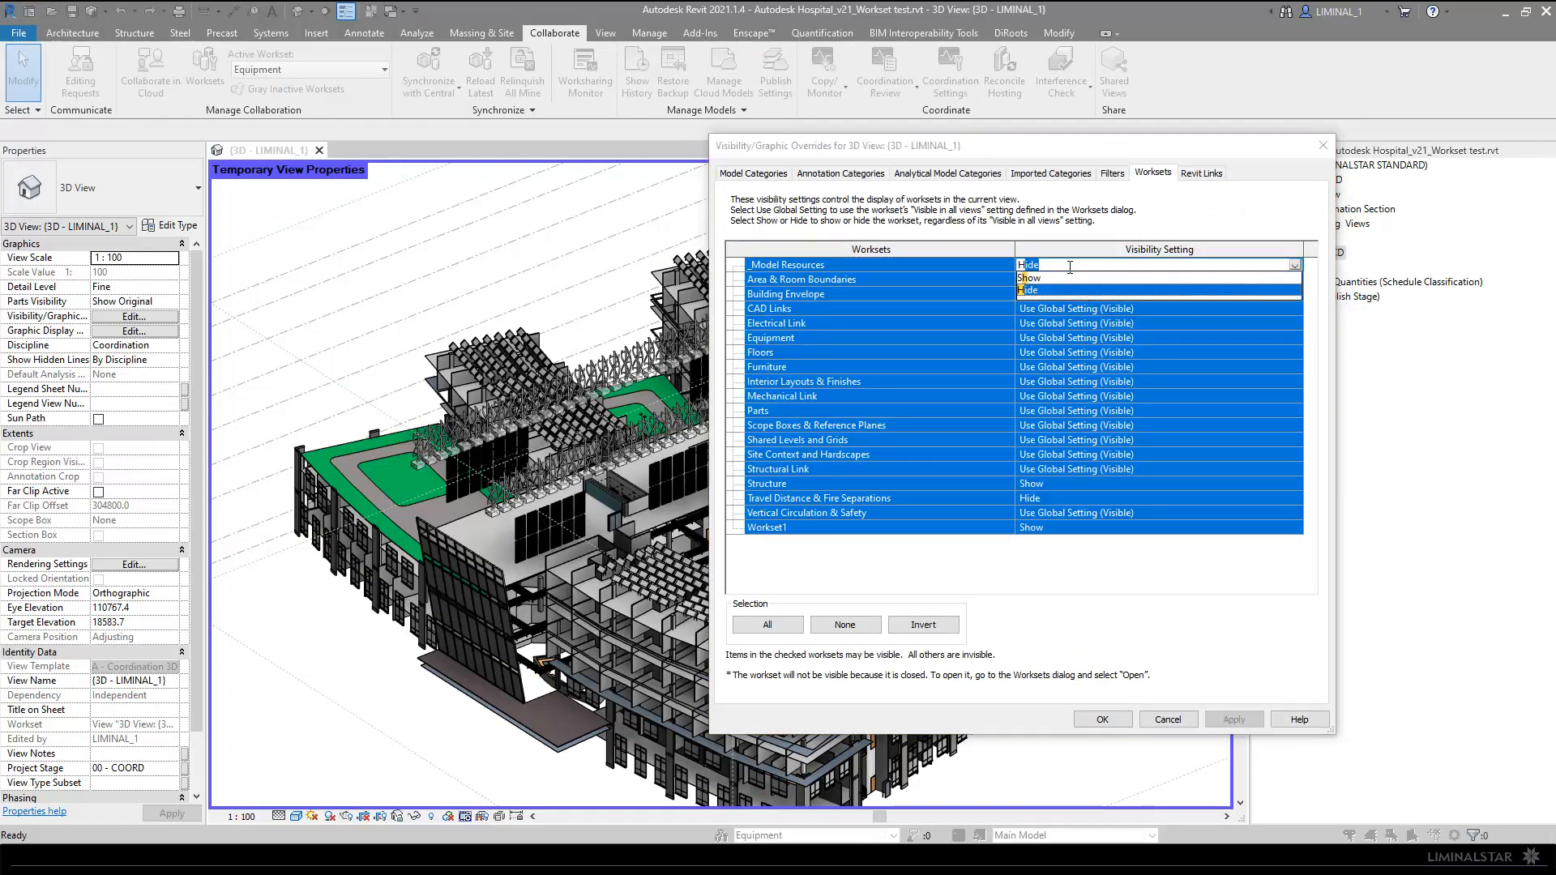
click(1036, 290)
click(845, 624)
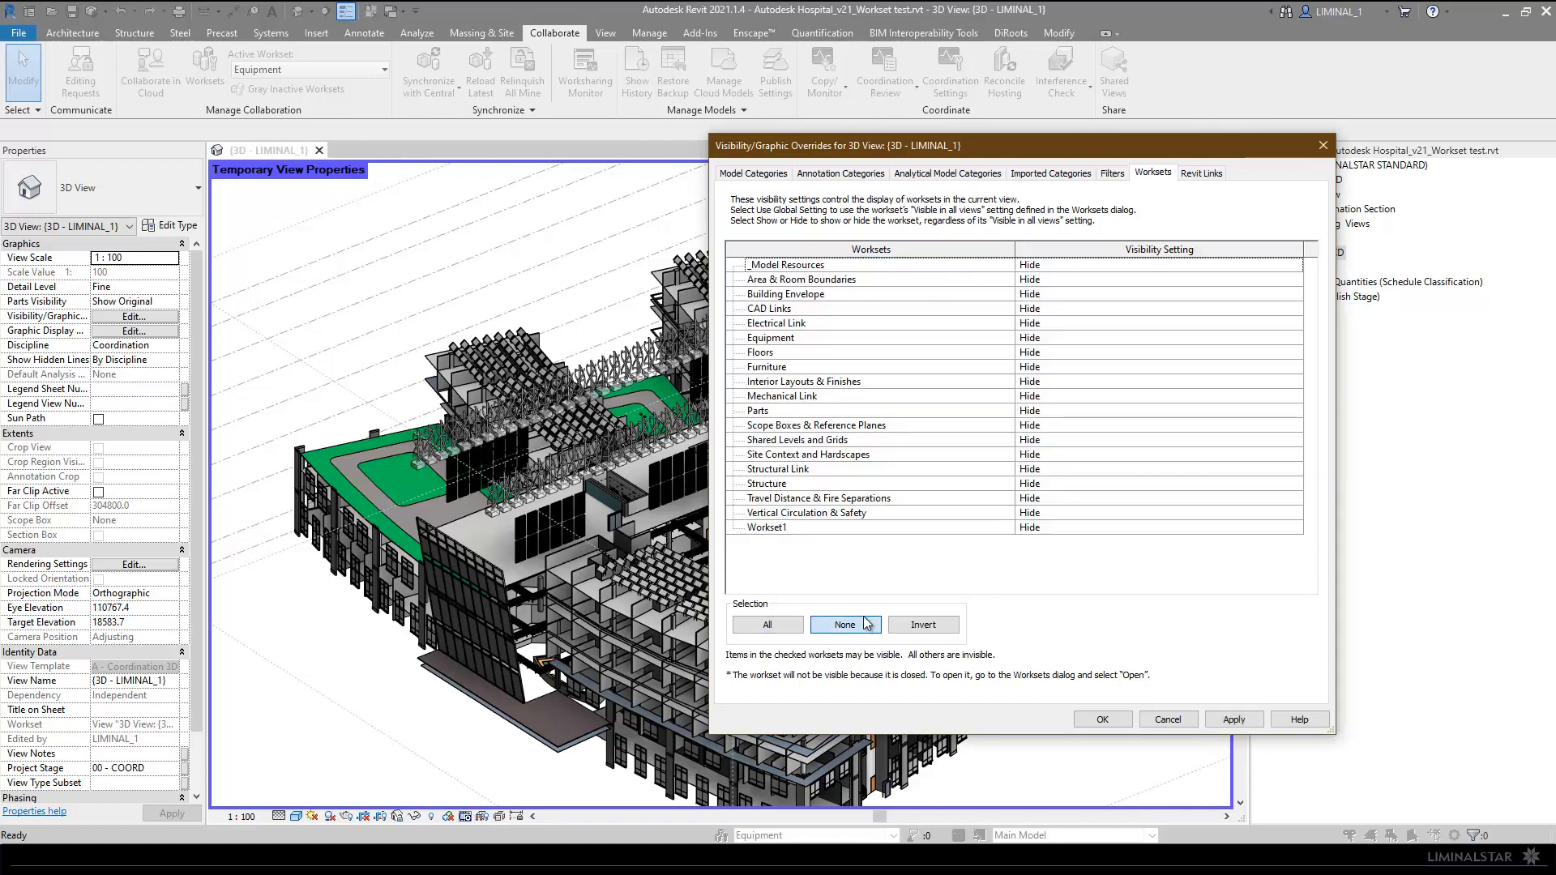
Step: Set Workset1 alone to Show and apply the workset visibility overrides to the 3D view
click(776, 530)
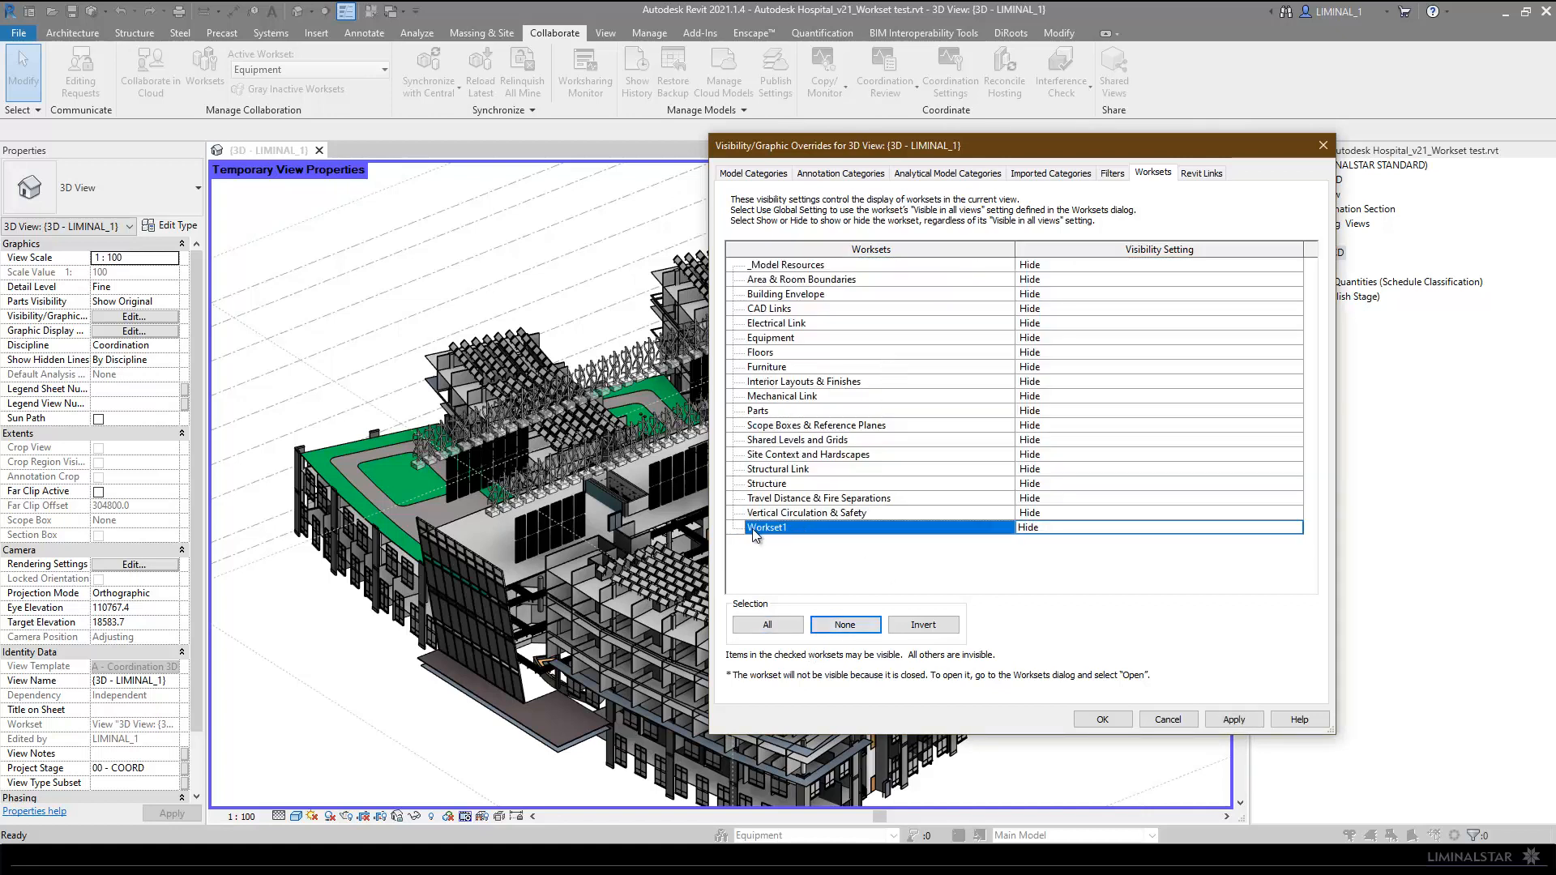
click(1058, 528)
click(1028, 527)
click(1034, 543)
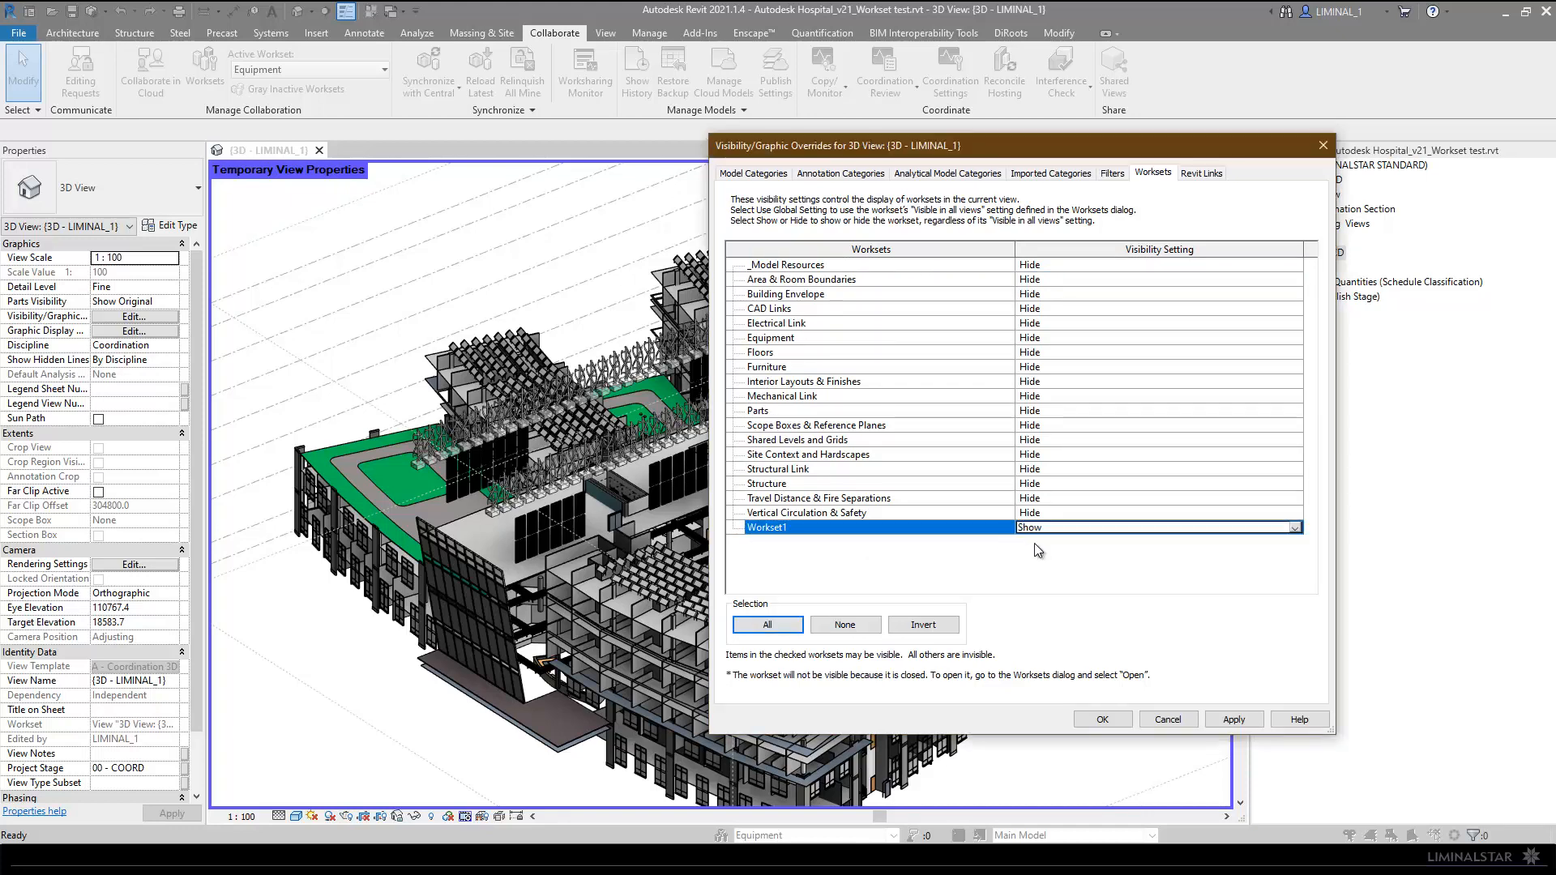
click(1079, 718)
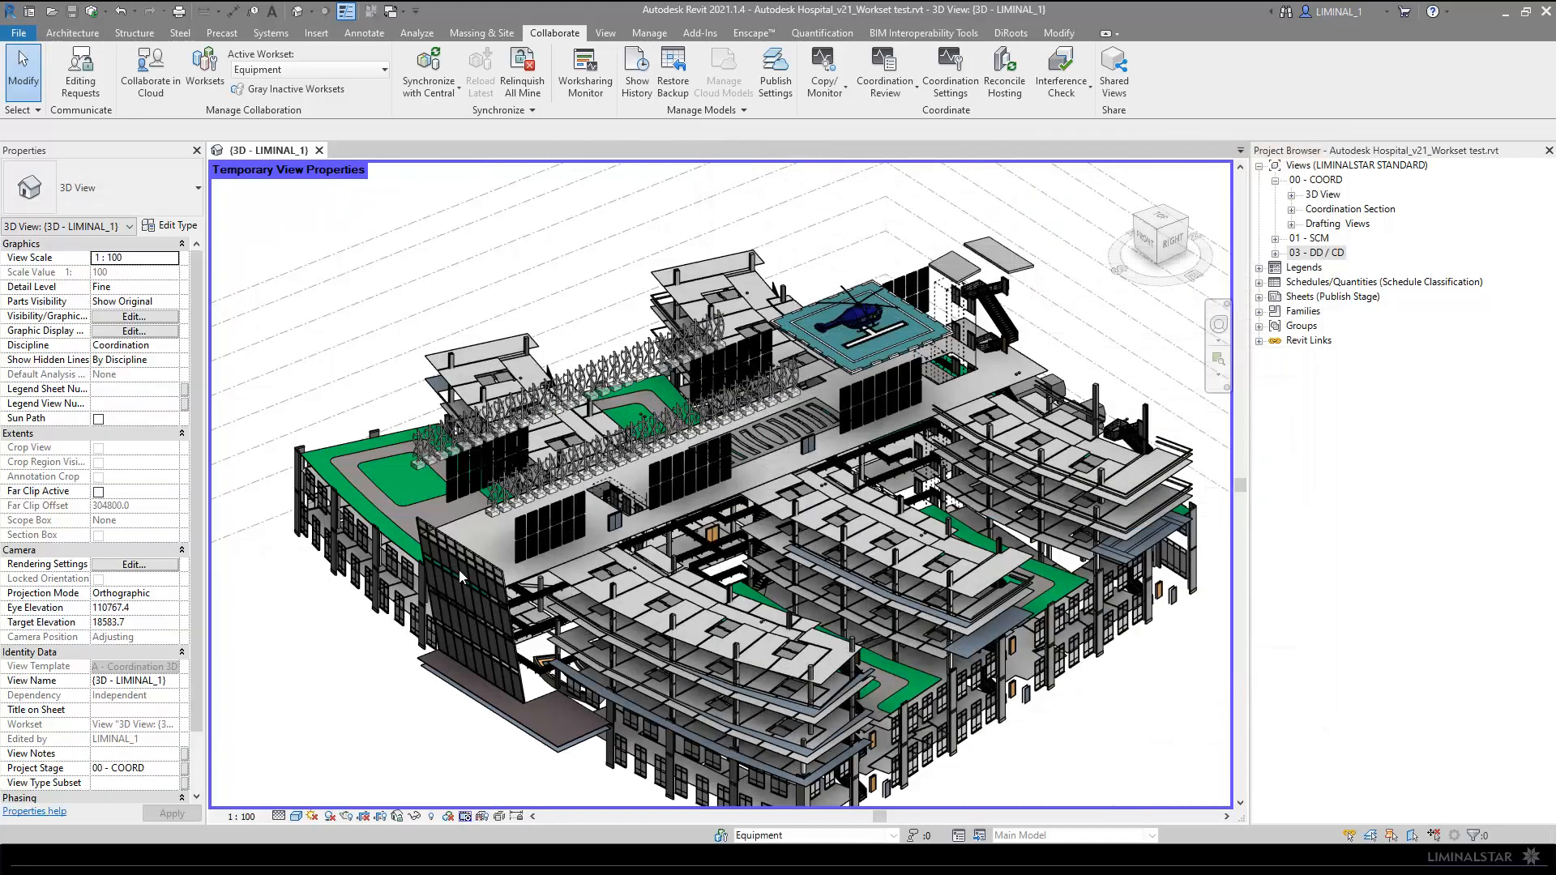
Step: Assign all instances of the 2' x 2' grid compound ceiling to the Interior Layouts & Finishes workset
scroll(876, 397, down, 1)
middle_drag(874, 466, 809, 450)
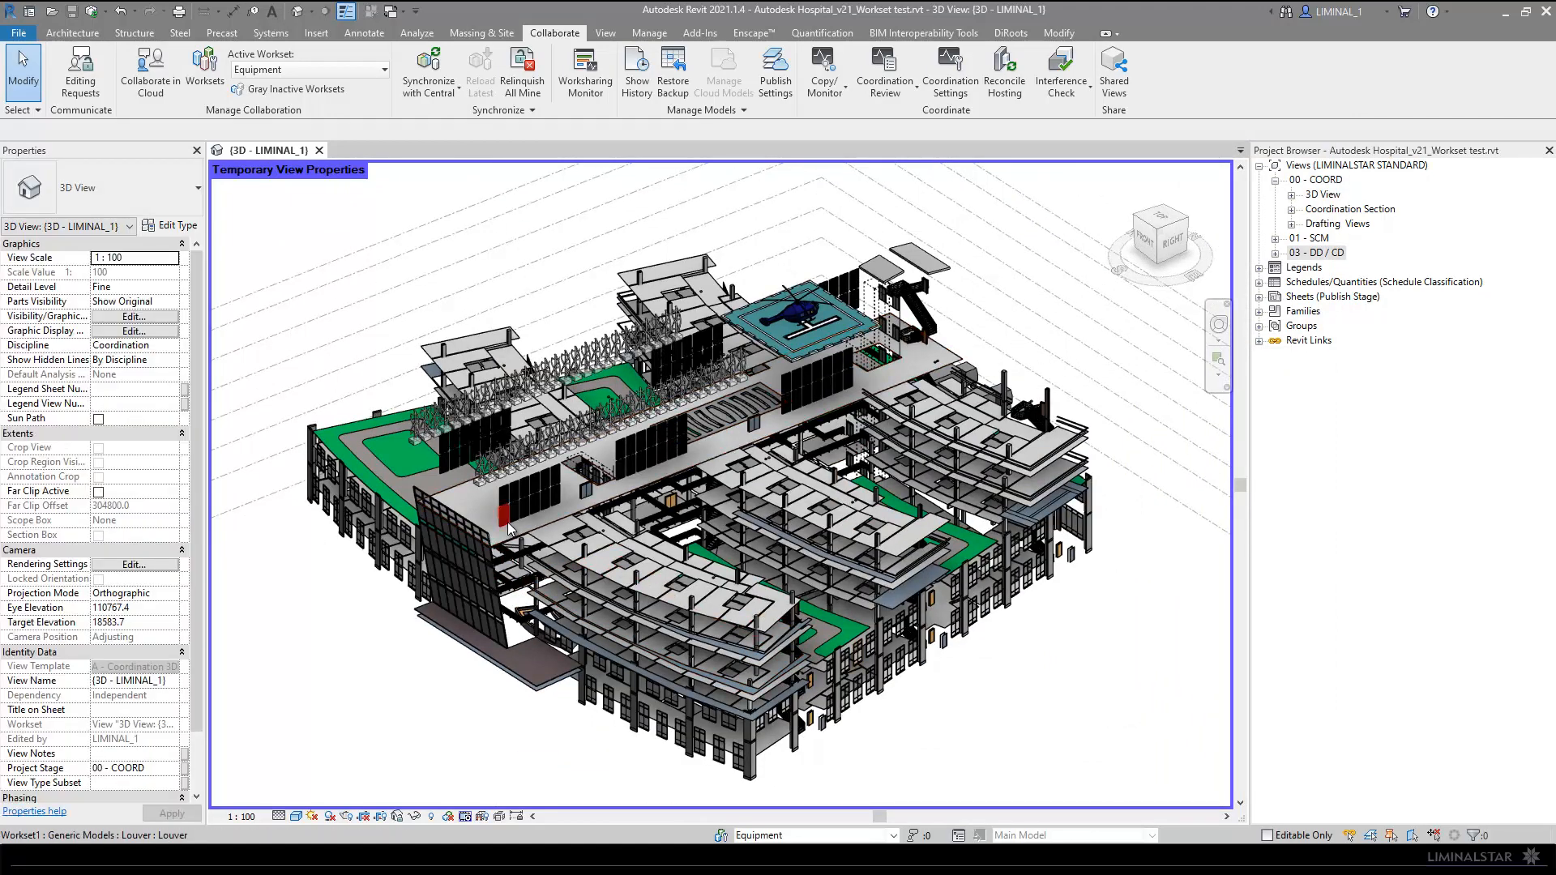
middle_drag(622, 672, 631, 641)
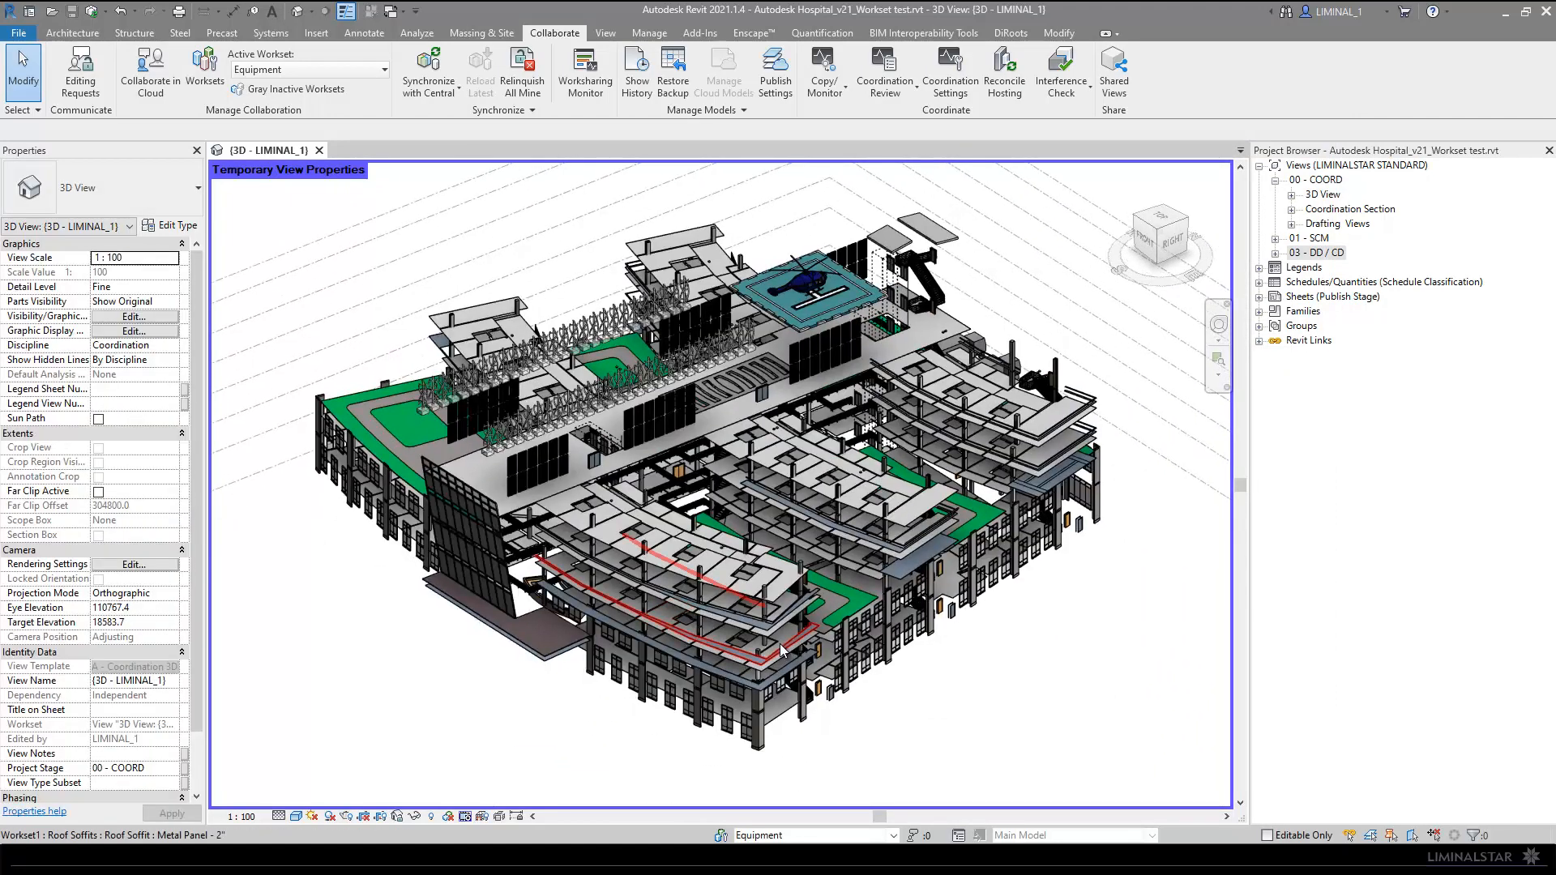
click(782, 589)
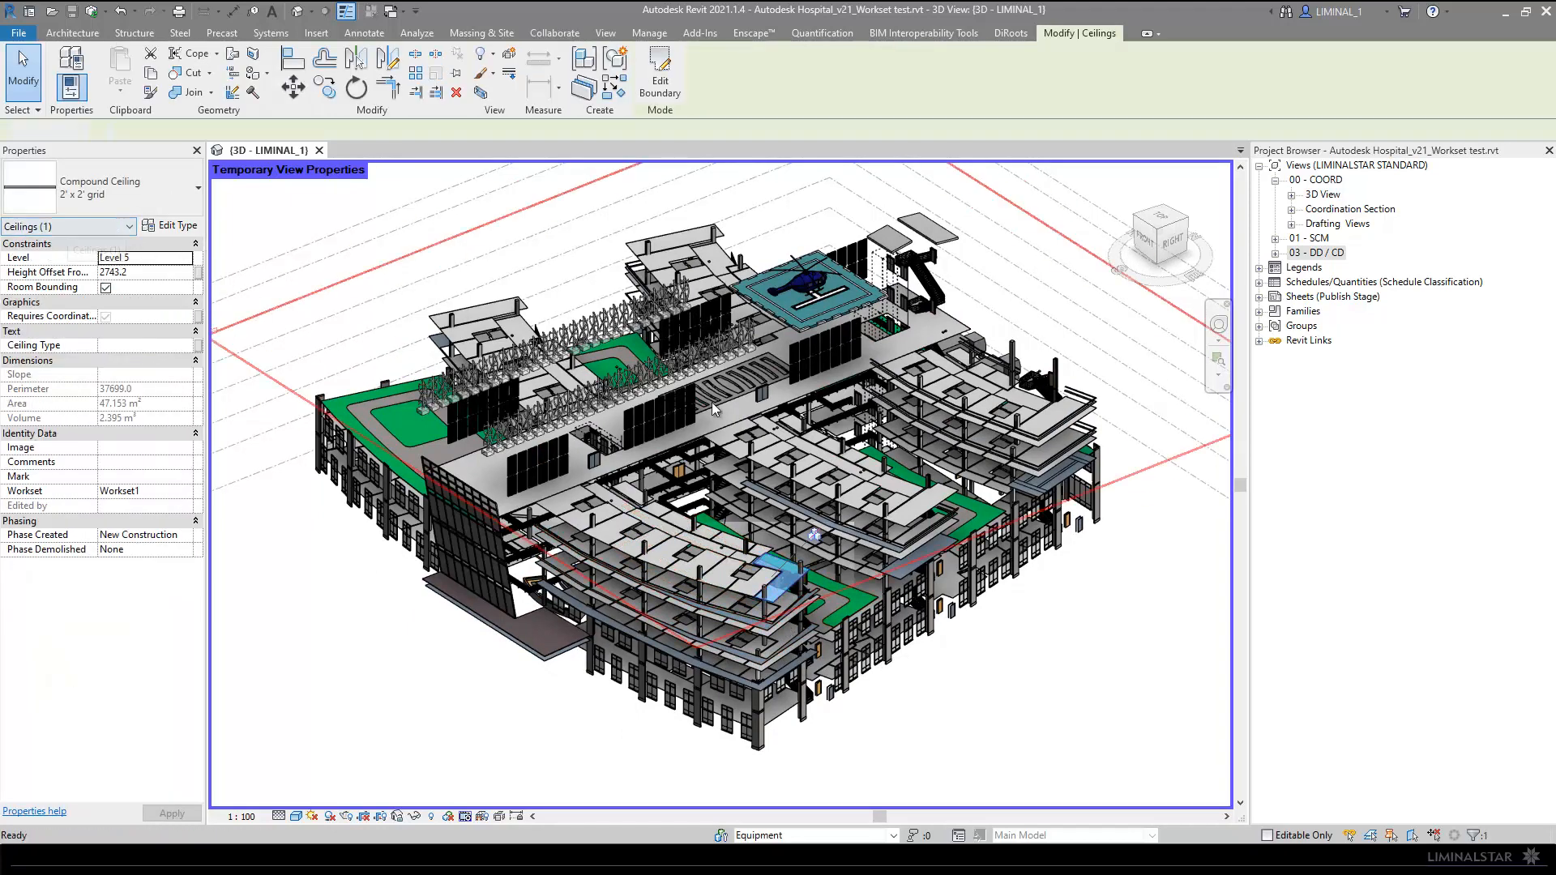
key(s)
key(a)
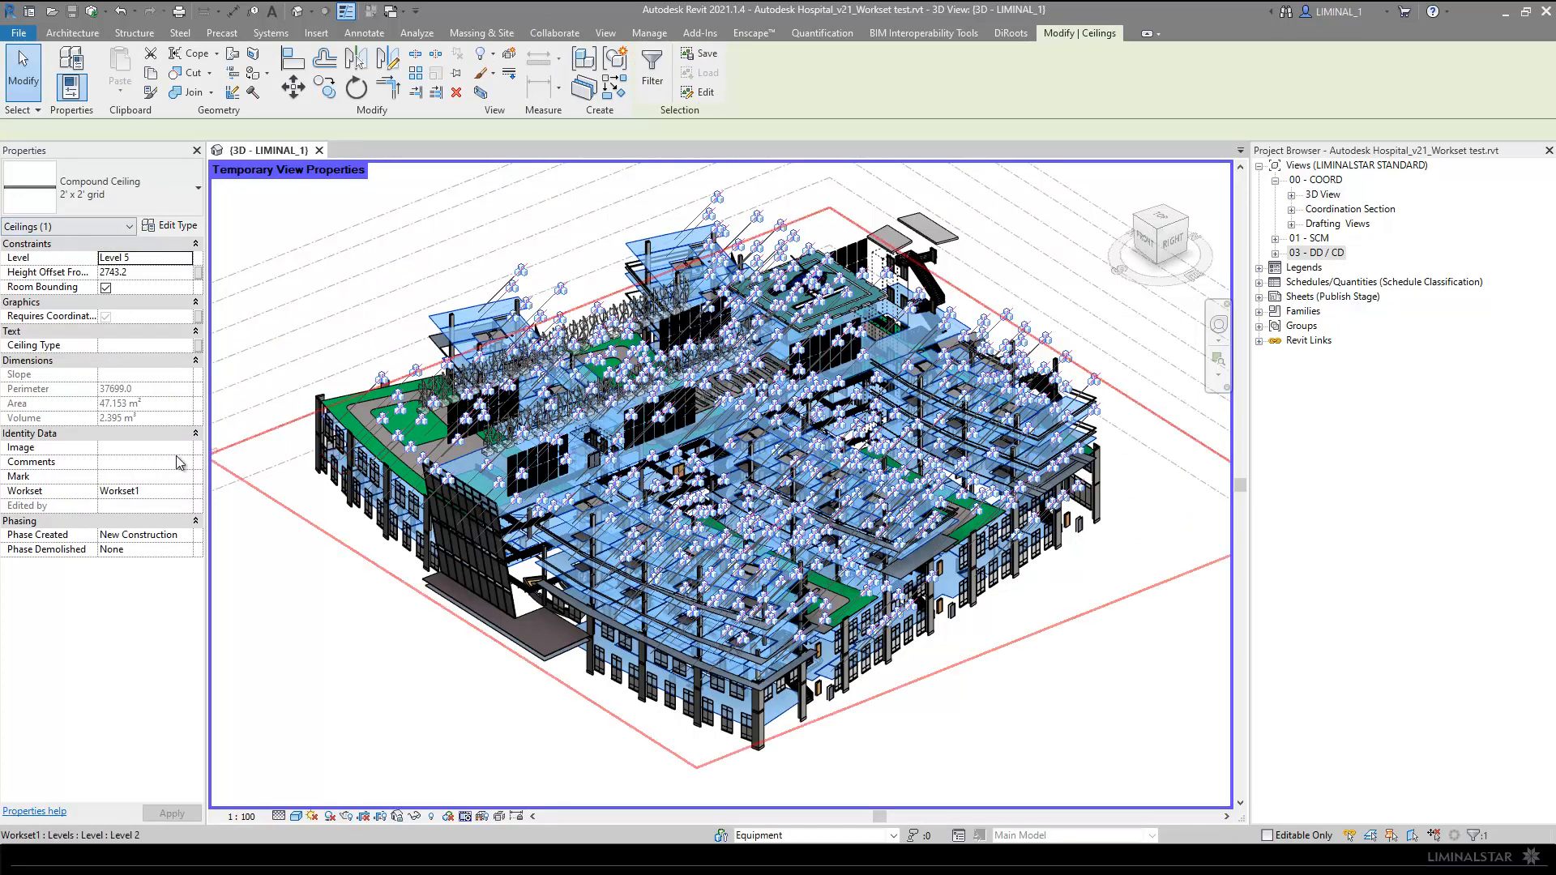
click(186, 491)
scroll(149, 535, up, 2)
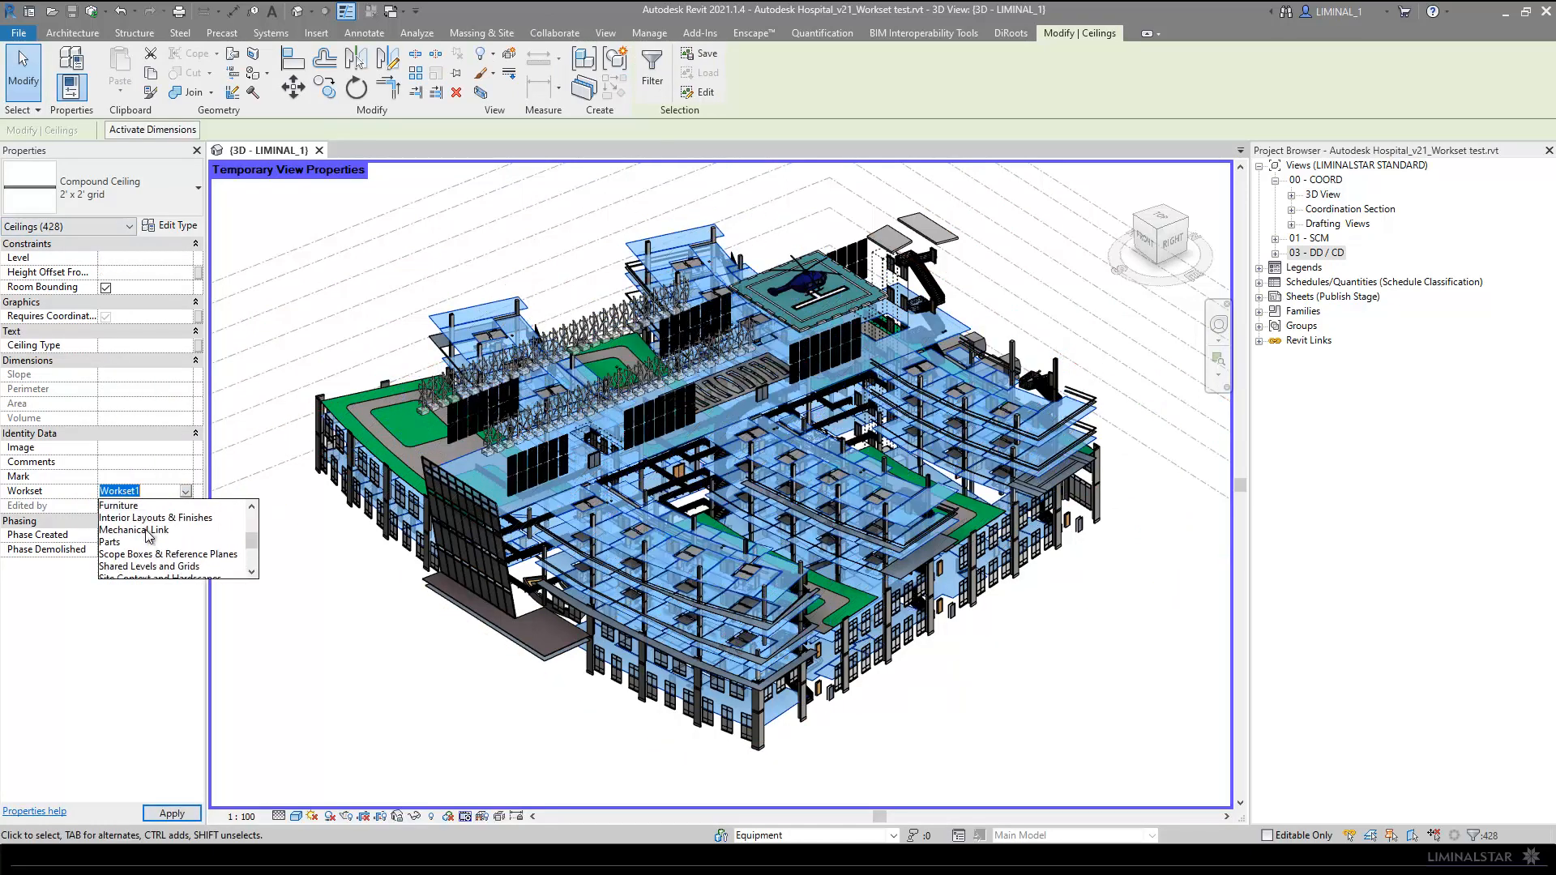
click(145, 517)
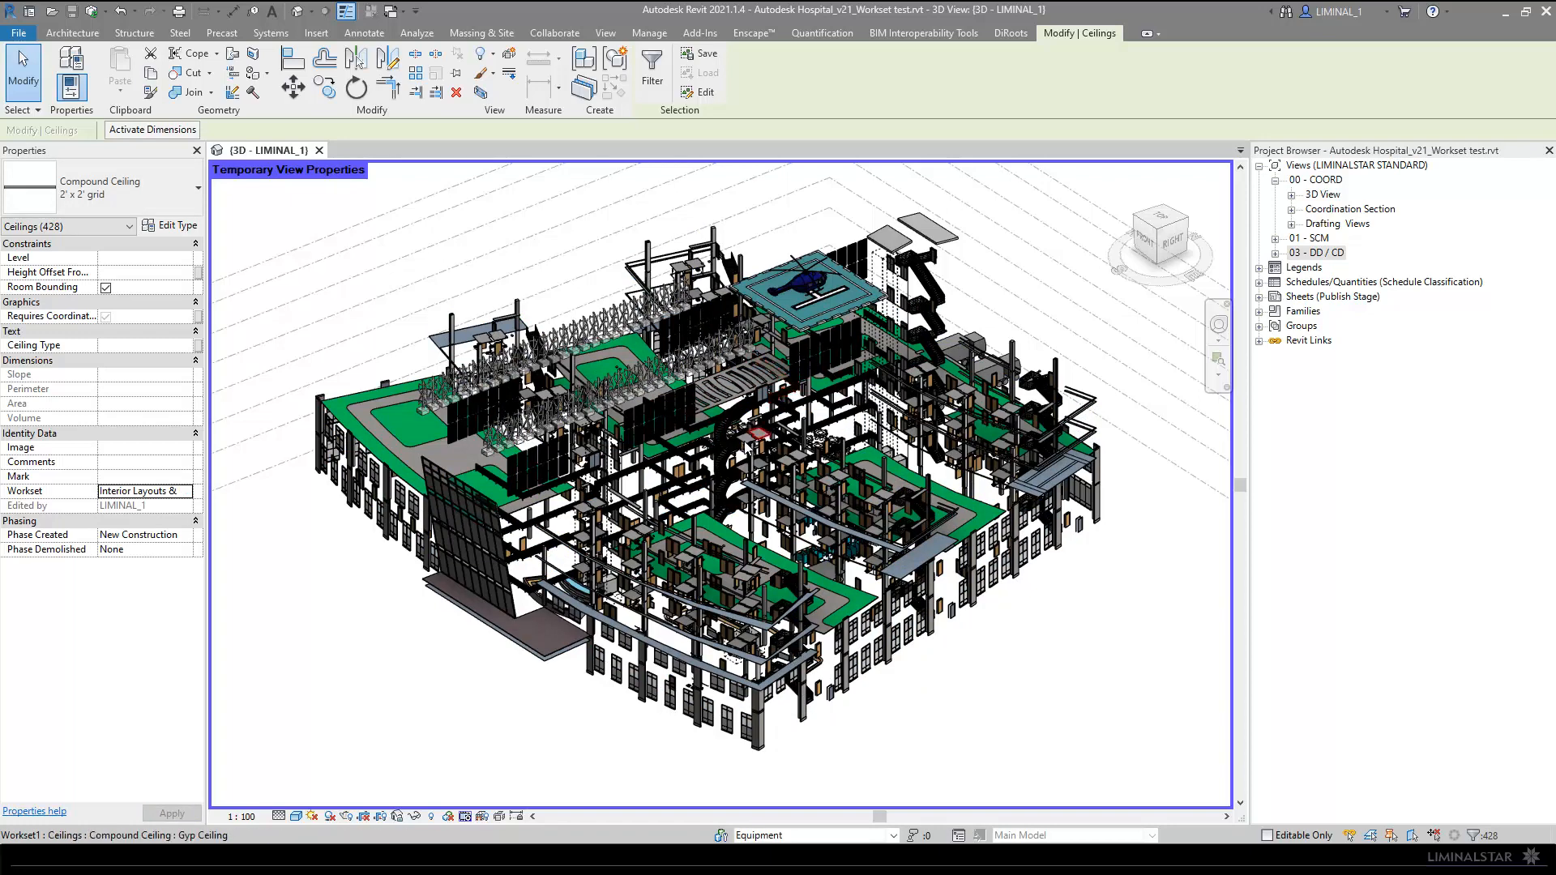
Step: Examine the elements still shown in Workset1 across the hospital, including the Grass Roof's workset assignment
scroll(755, 466, down, 1)
middle_drag(959, 413, 871, 459)
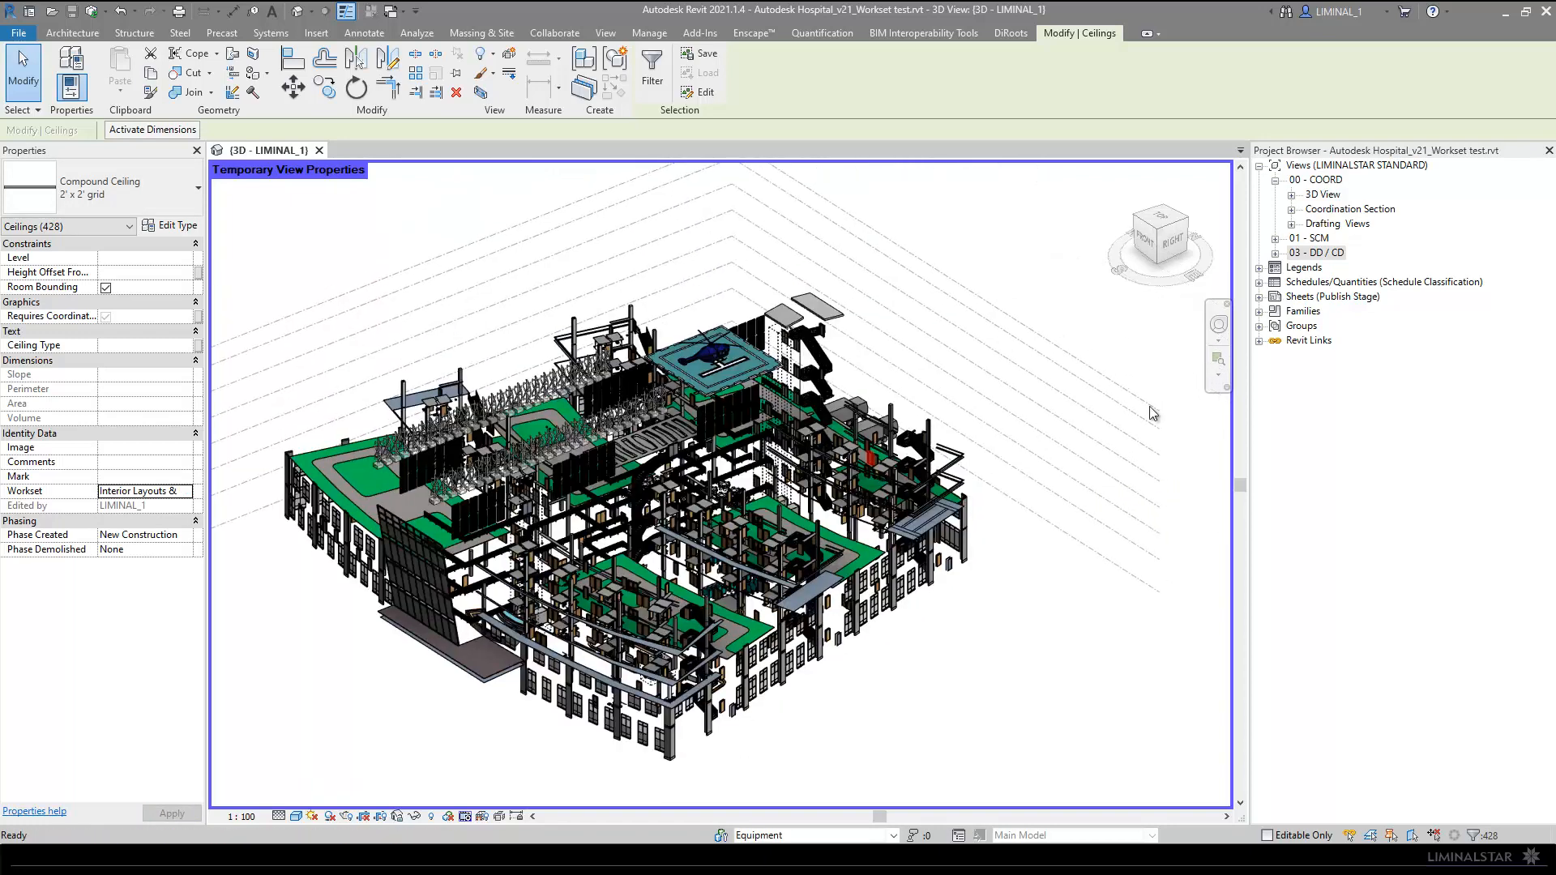
middle_drag(932, 620, 997, 576)
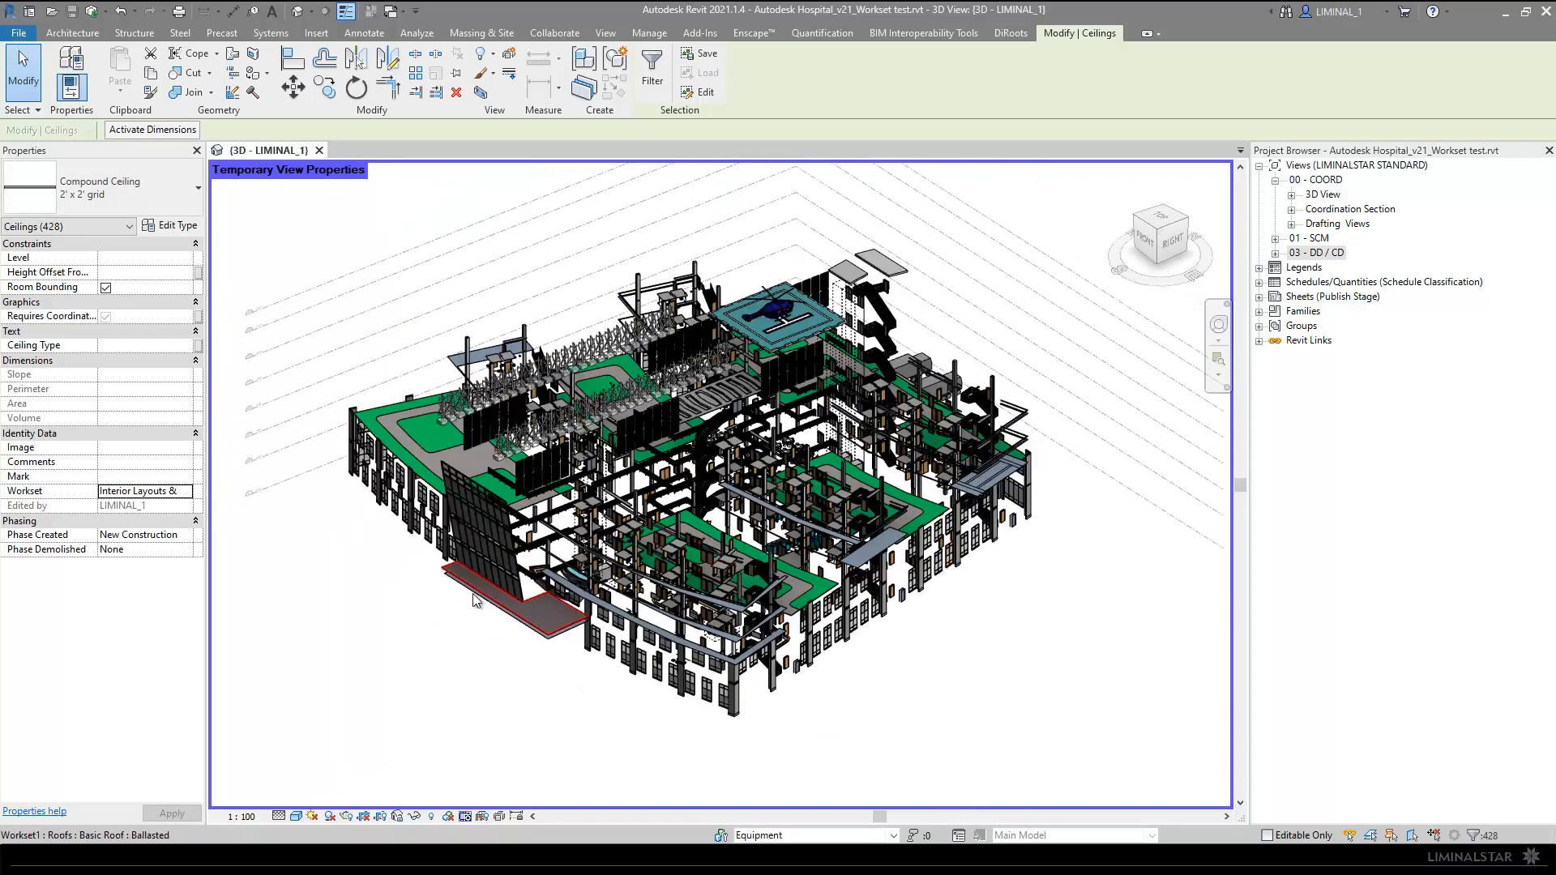
click(365, 422)
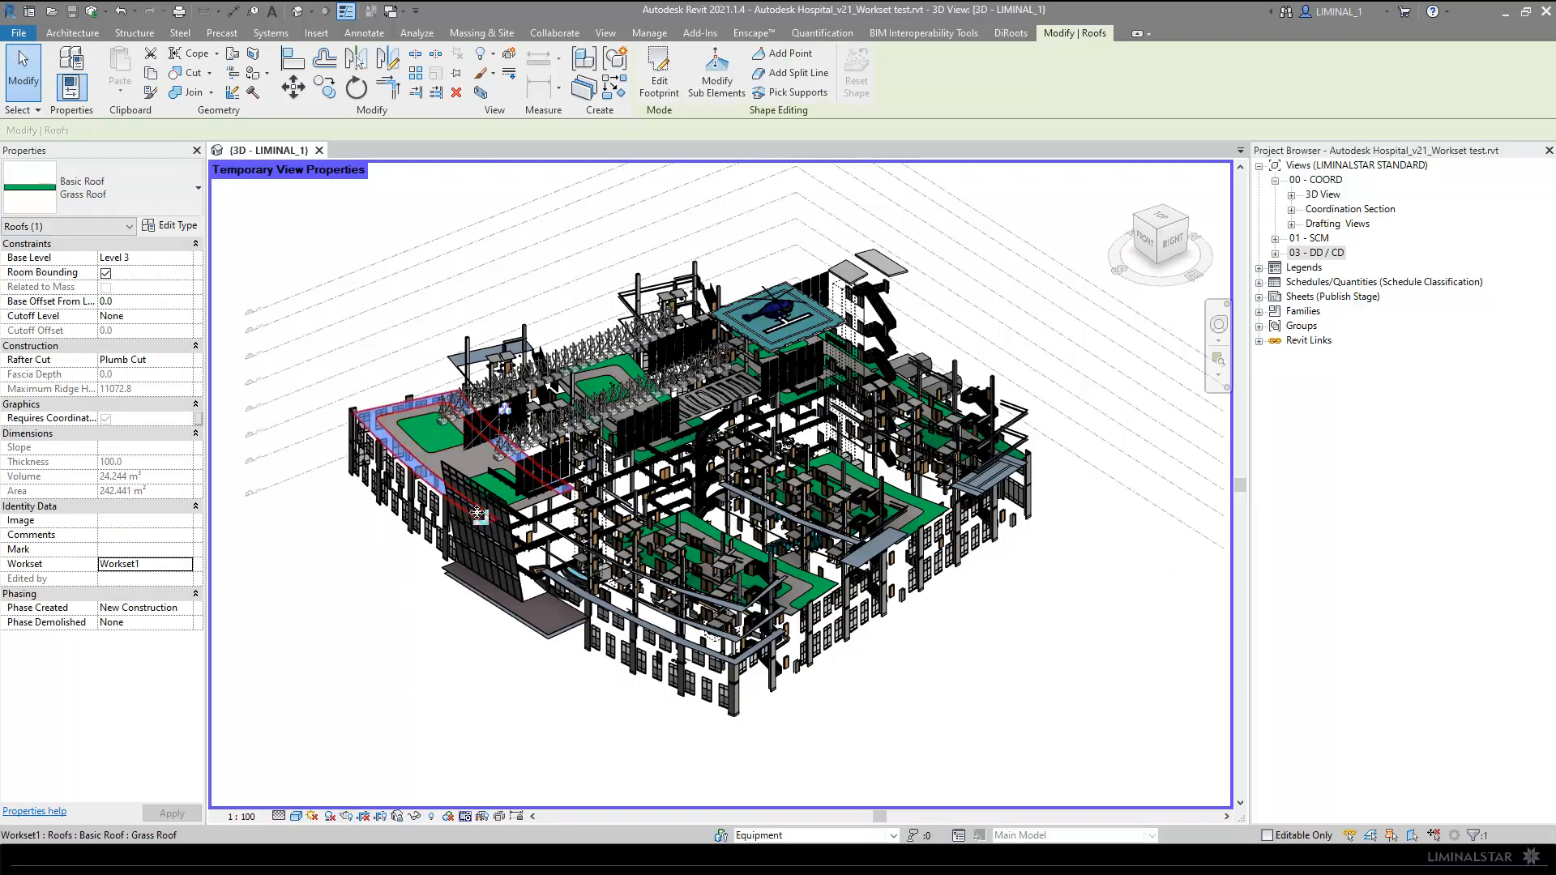
key(Escape)
scroll(730, 703, up, 4)
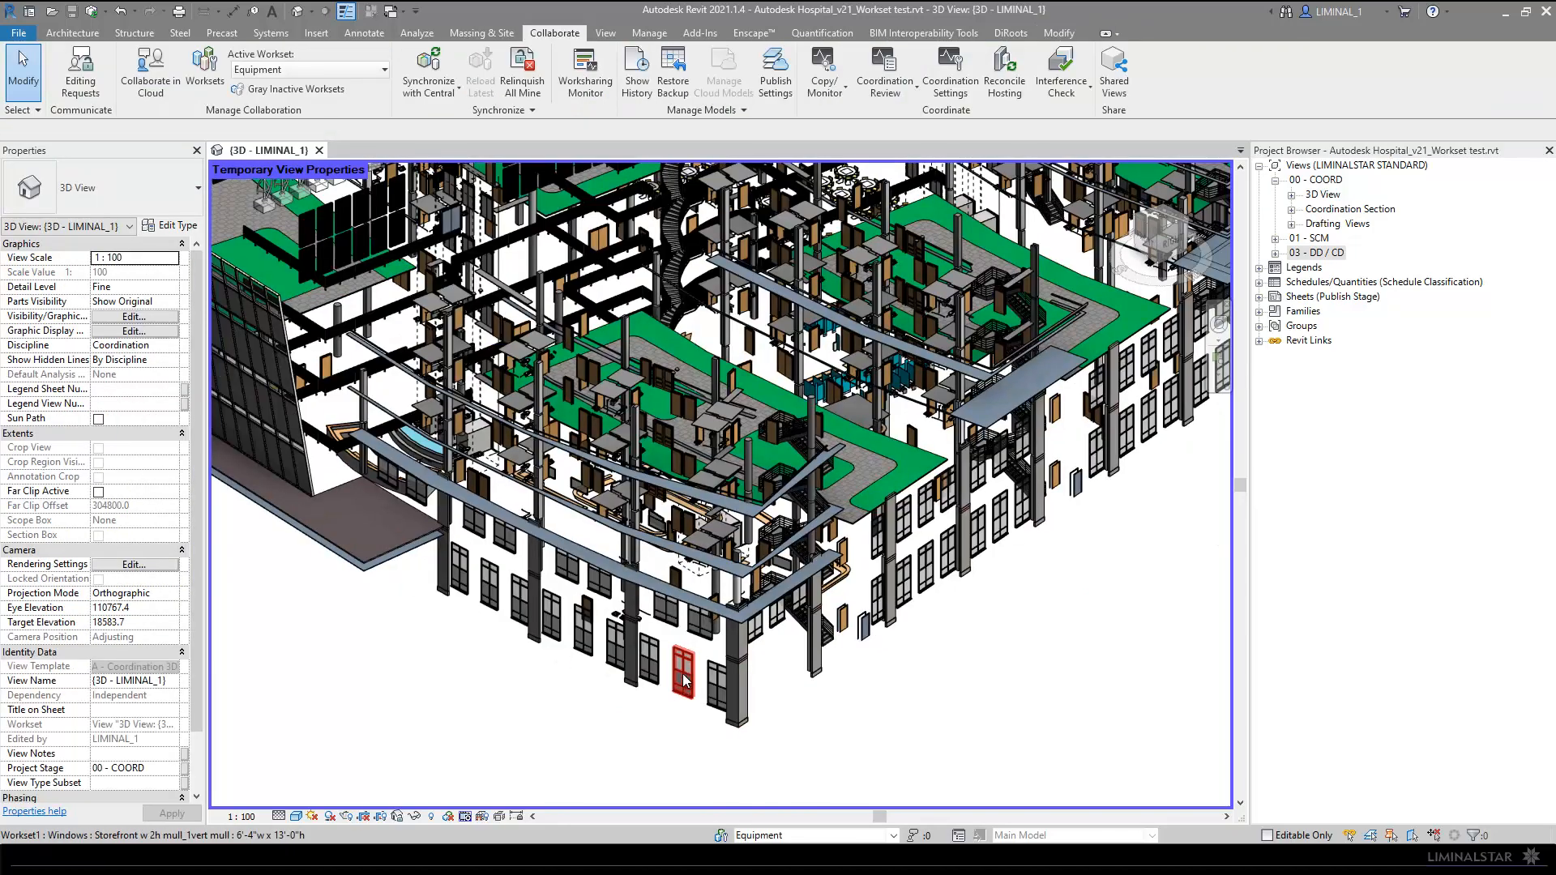
mouse_move(878, 640)
shift+middle_down()
mouse_move(929, 609)
mouse_move(930, 649)
mouse_move(930, 560)
mouse_move(859, 552)
mouse_move(891, 621)
shift+middle_up()
scroll(891, 622, down, 2)
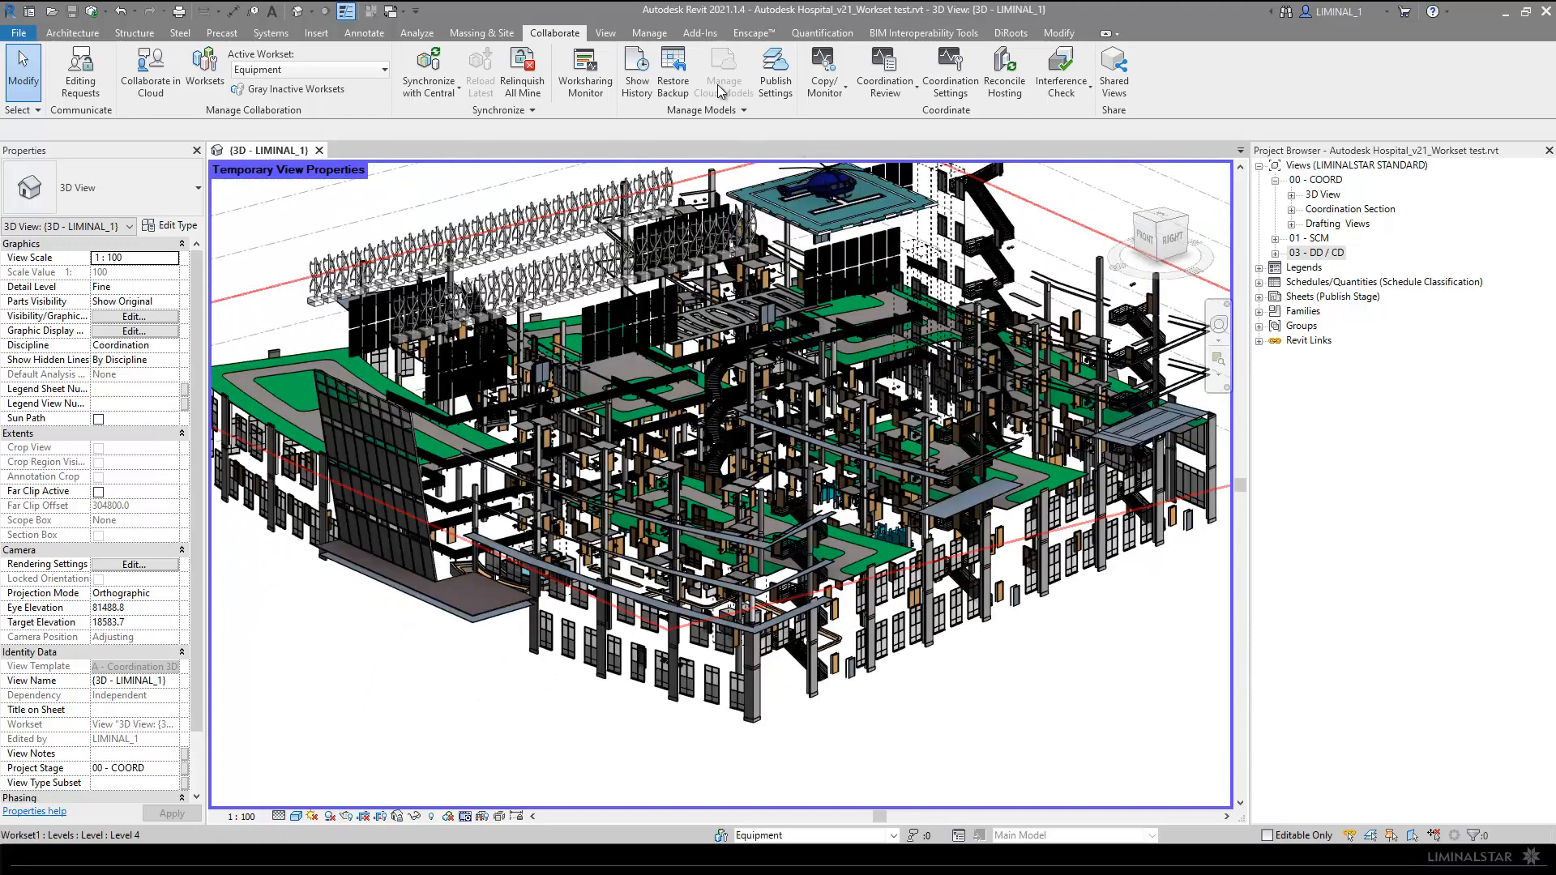
Step: Open the workset assignments in DiRoots FamilyReviser and clear all categories from the category filter
click(1011, 33)
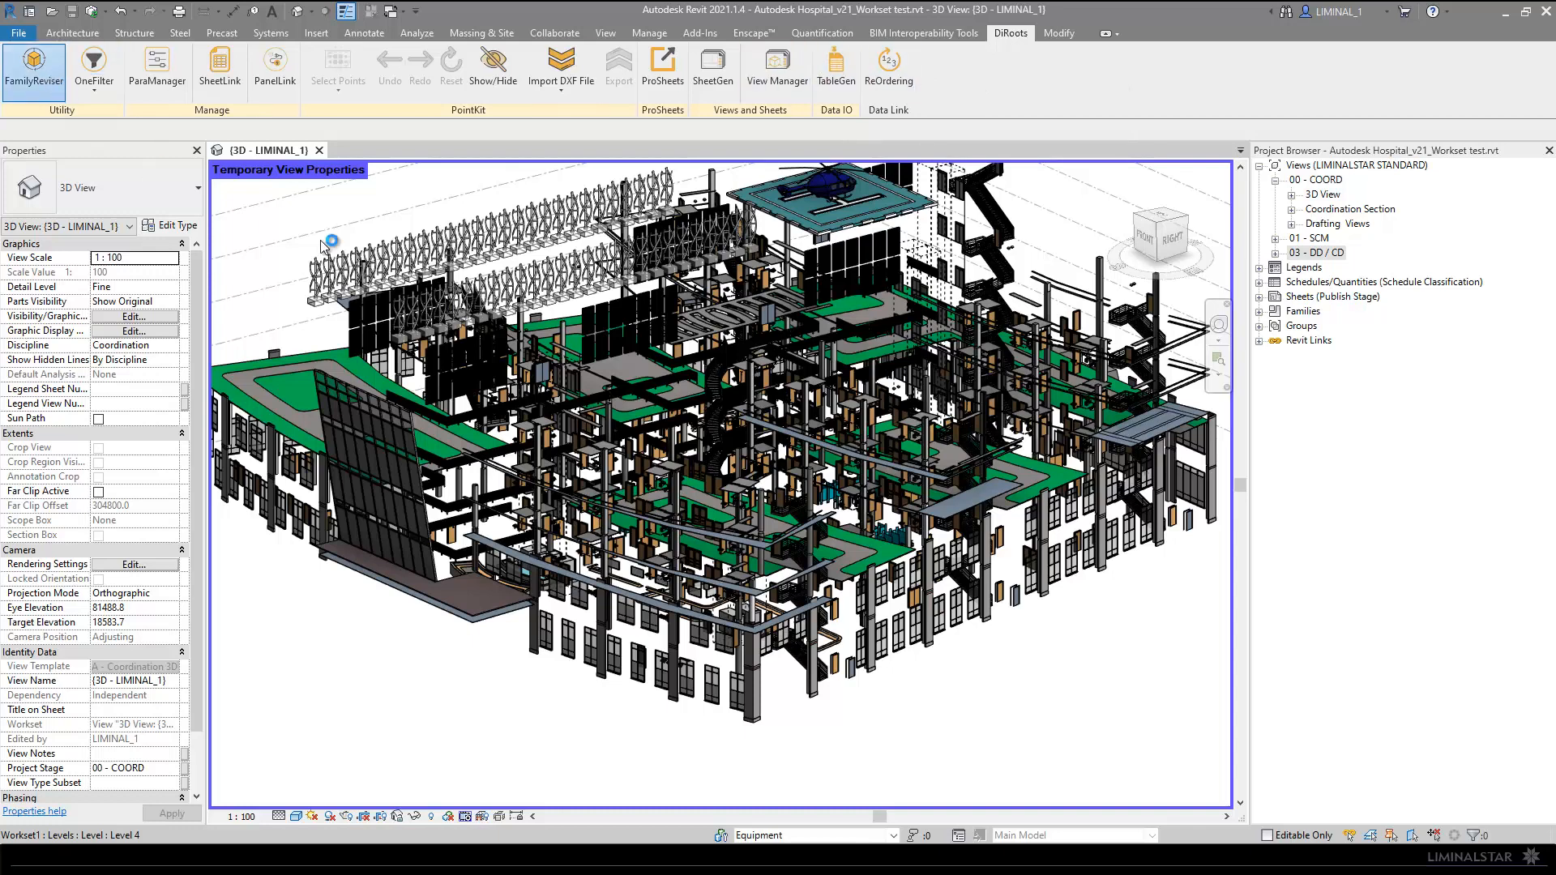
click(36, 71)
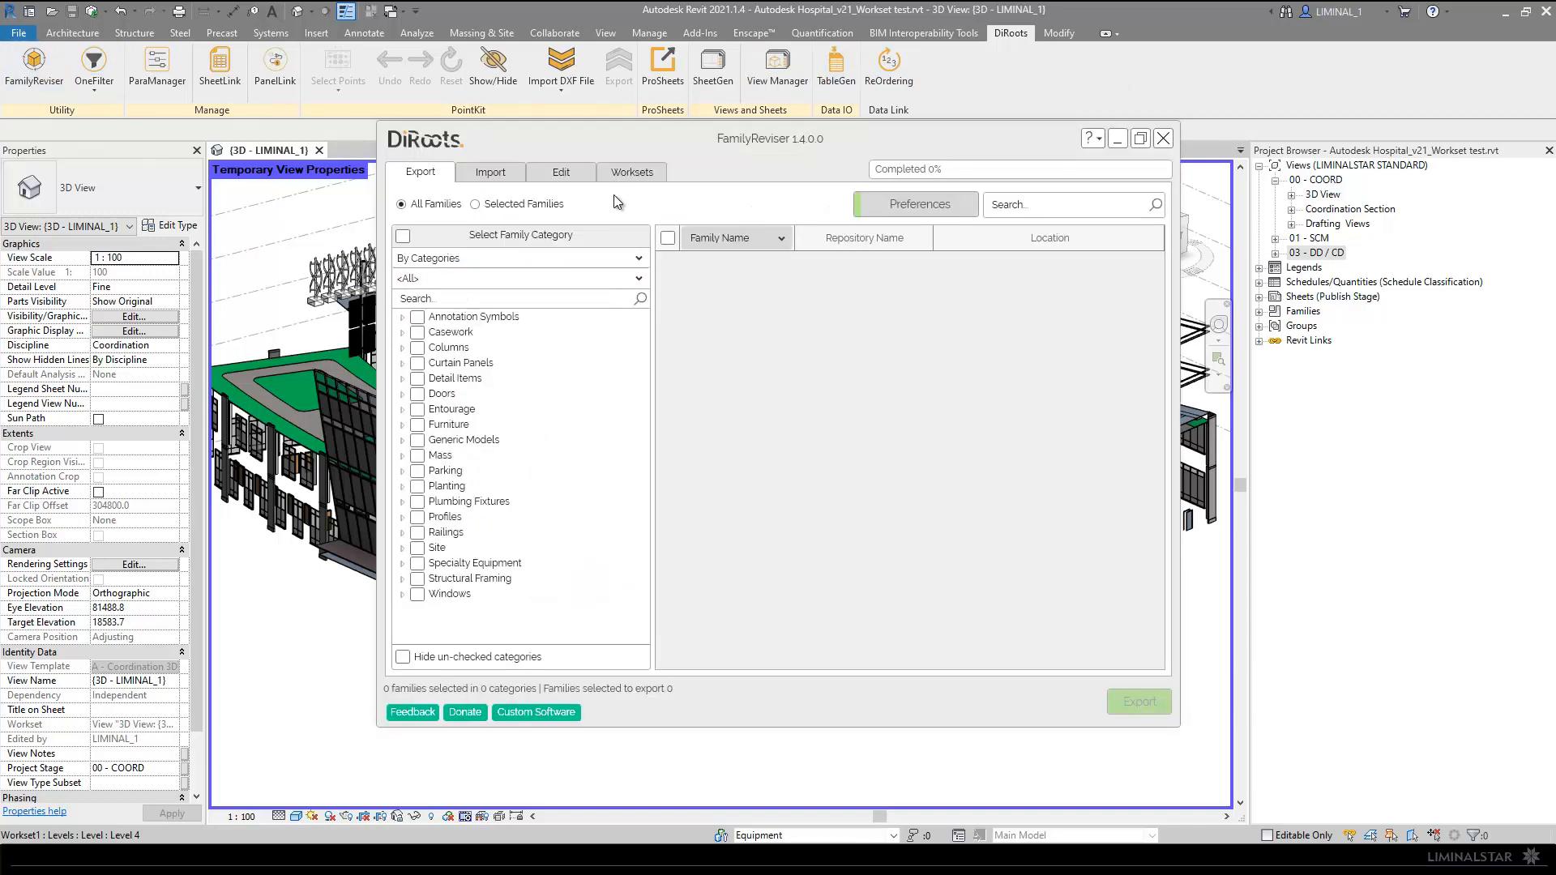
click(634, 172)
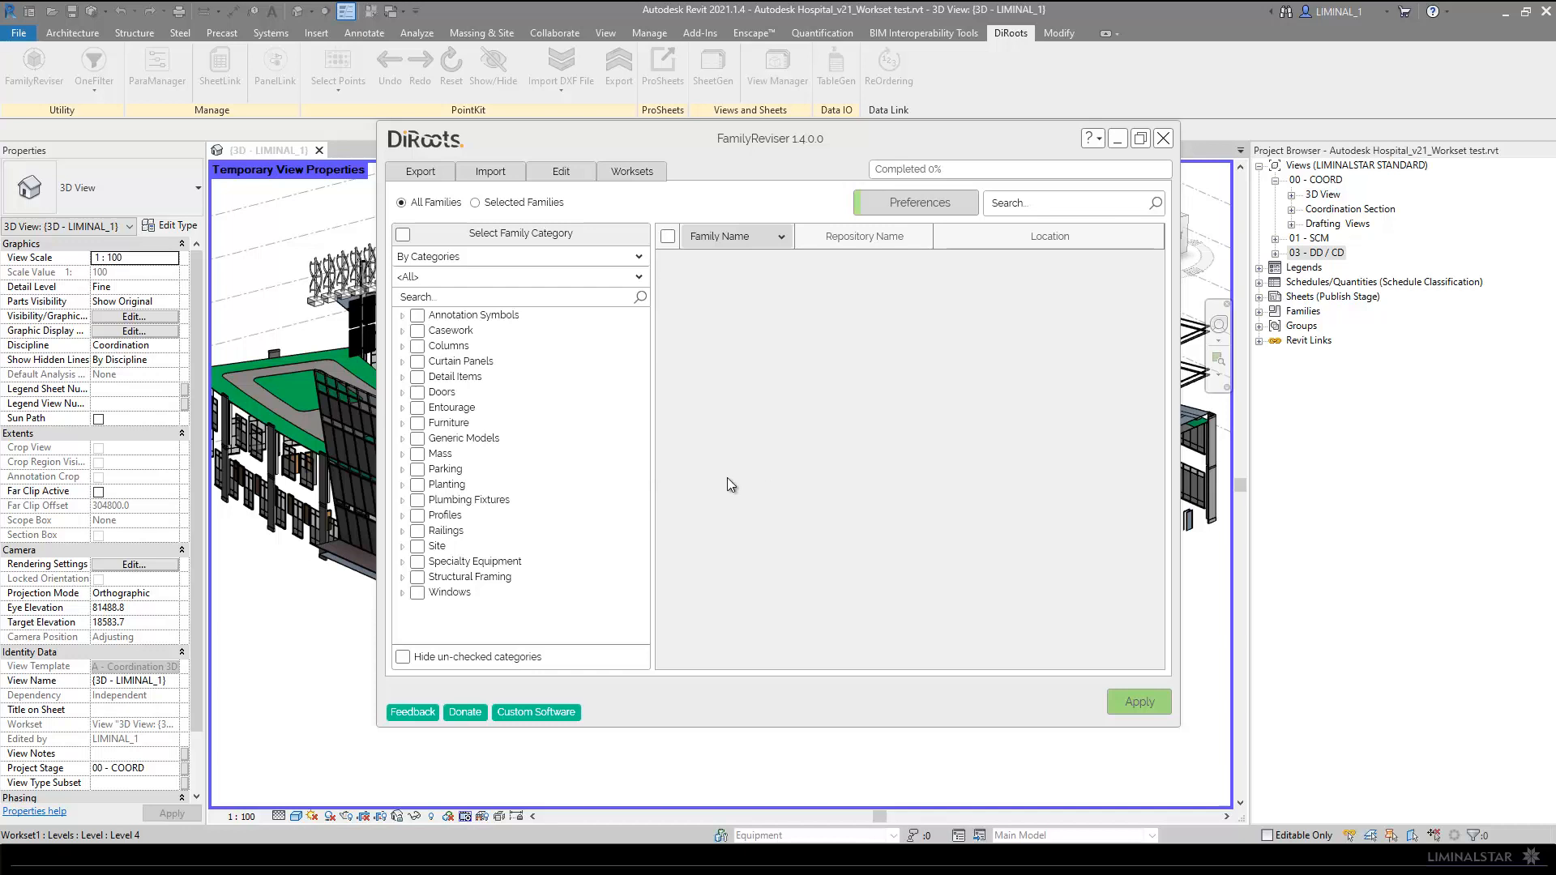
click(522, 237)
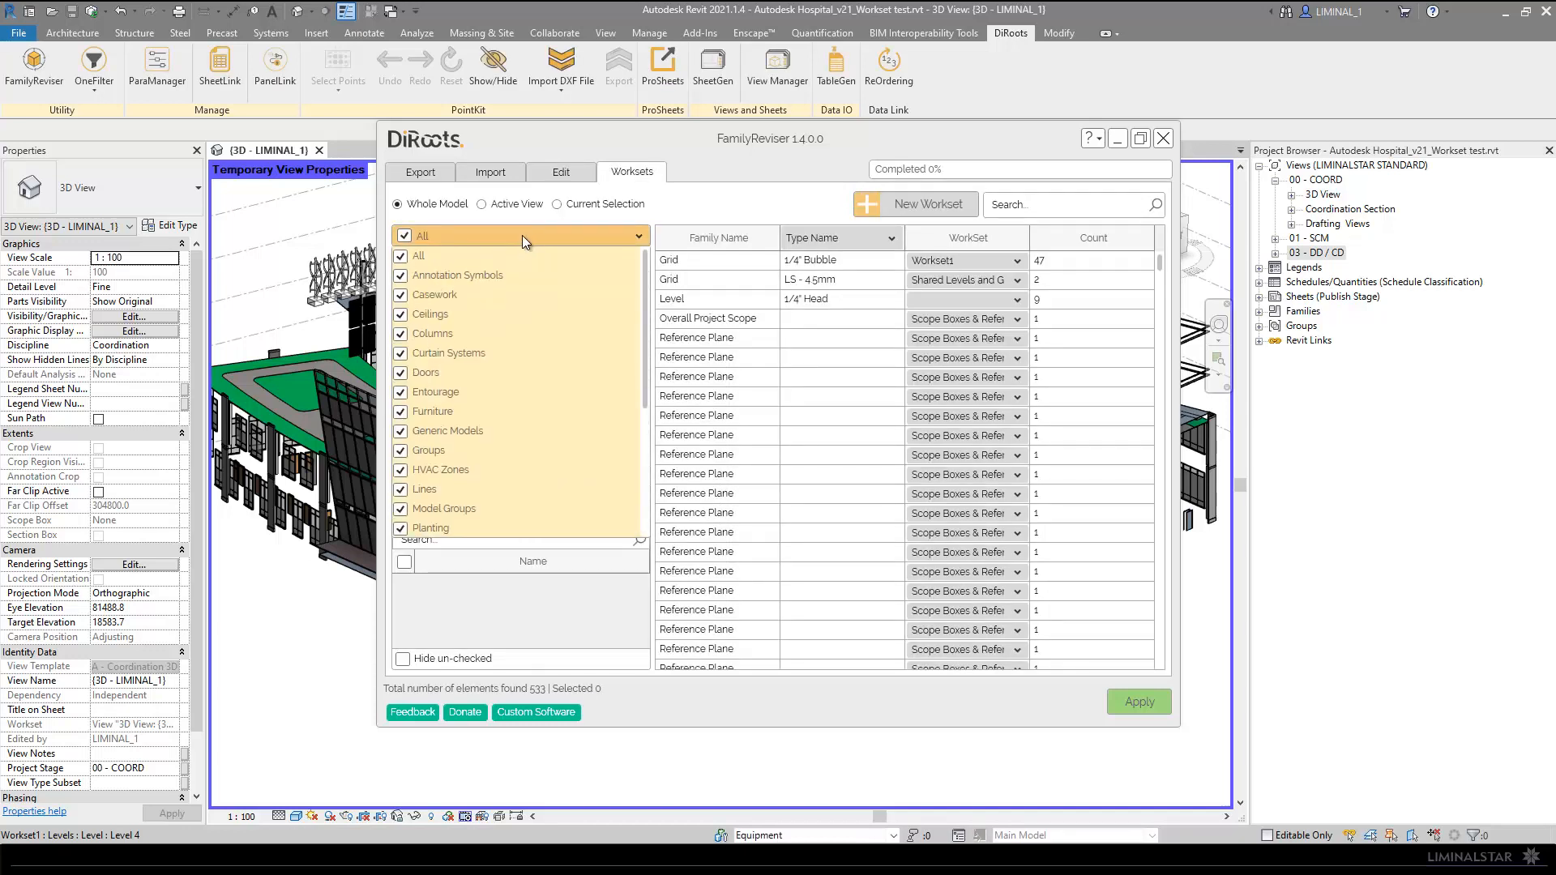
click(400, 256)
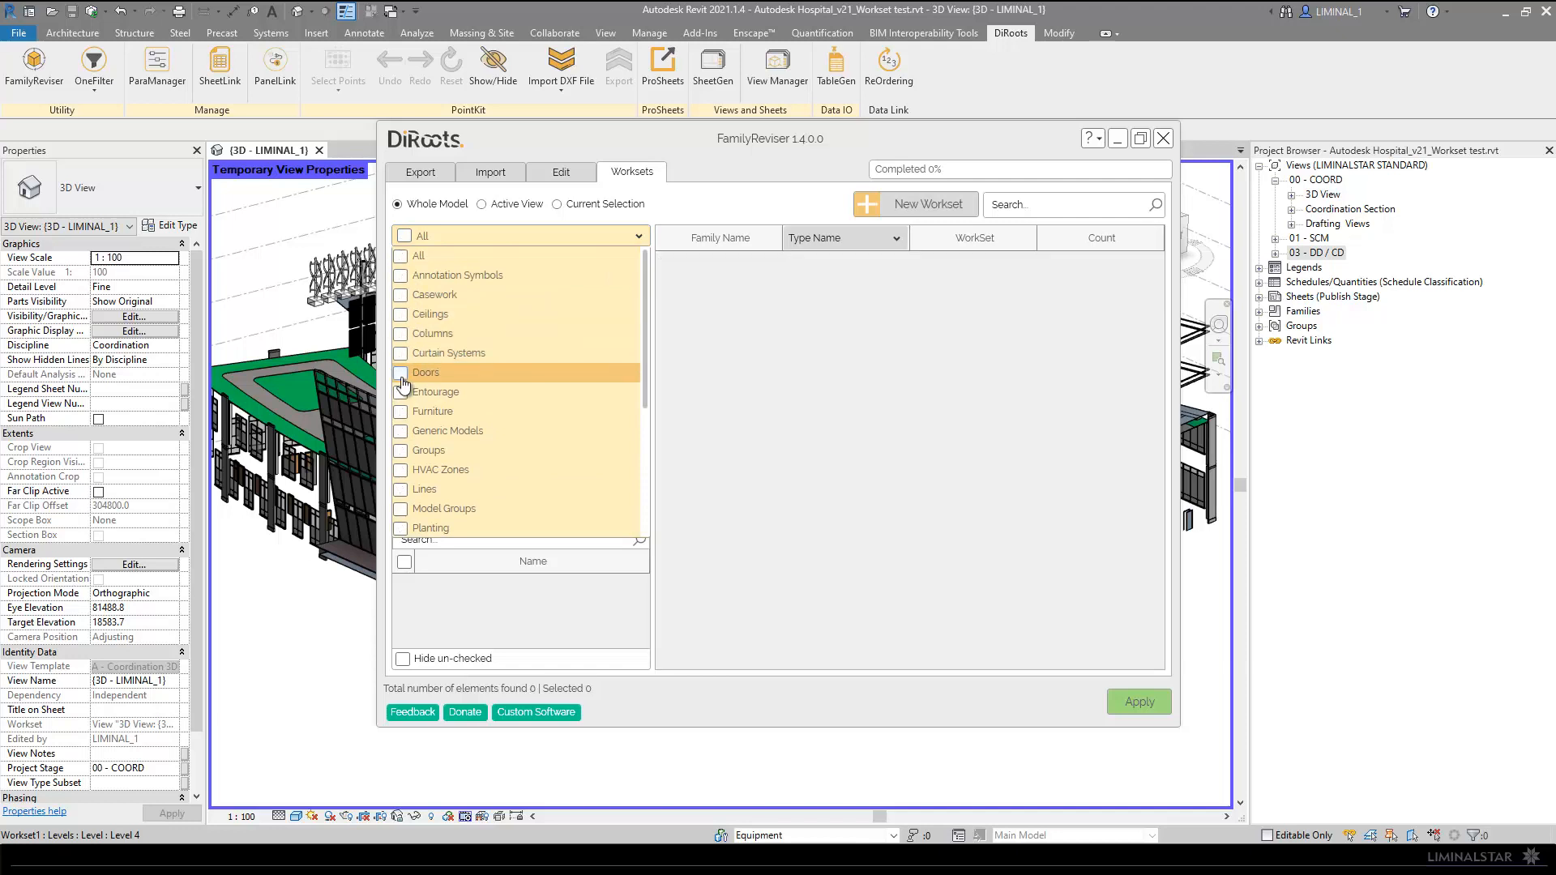
Step: Filter the element list to Windows, Stairs, Specialty Equipment, Roofs, Railings, Plumbing Fixtures, Furniture and Casework
scroll(403, 406, down, 4)
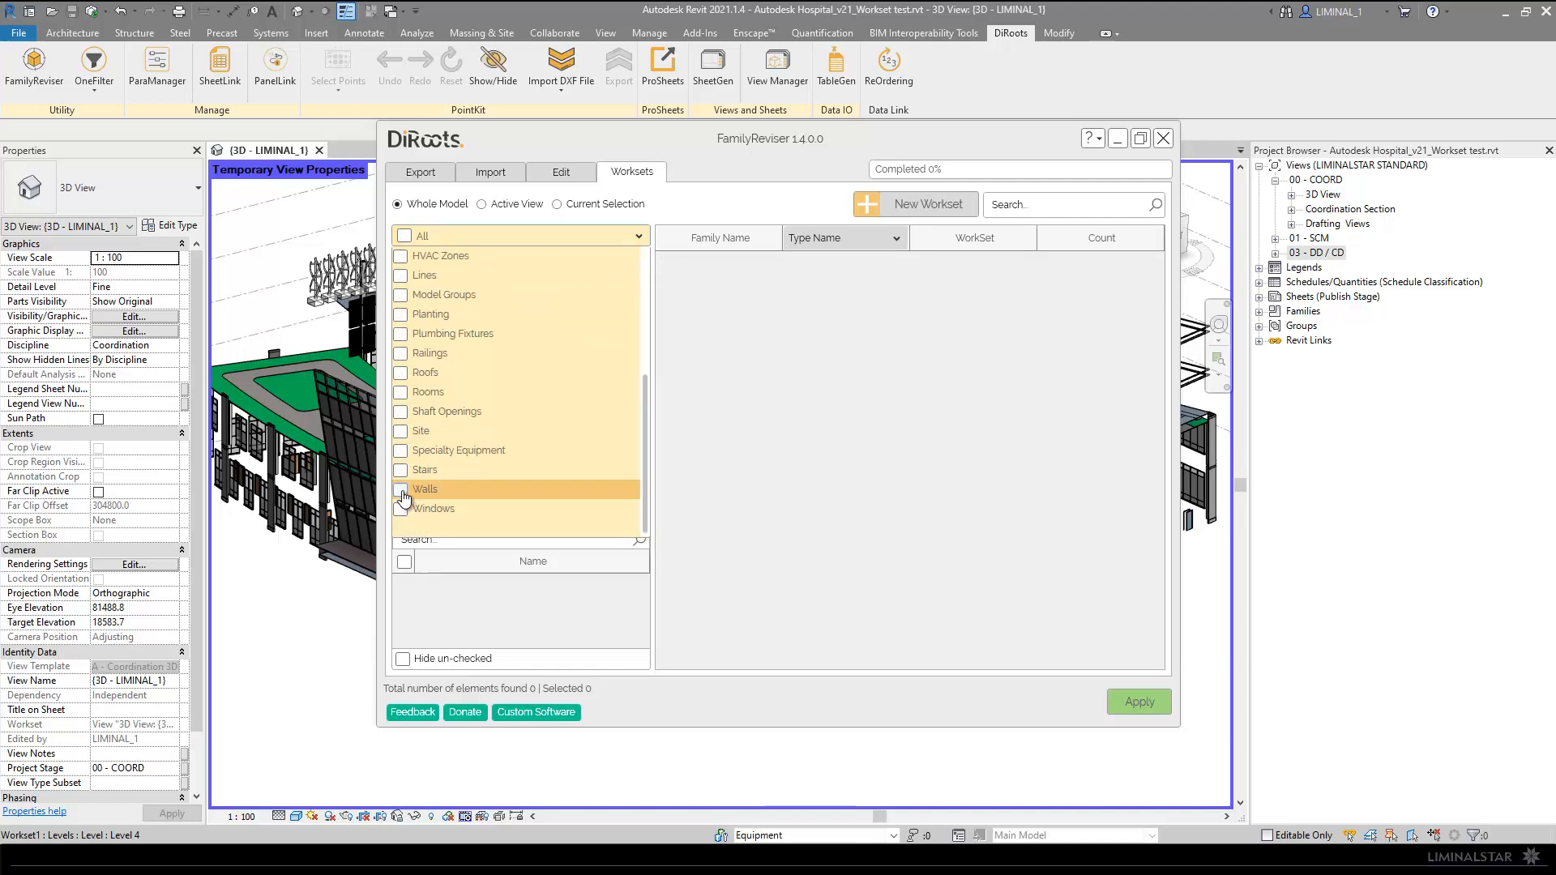
click(400, 509)
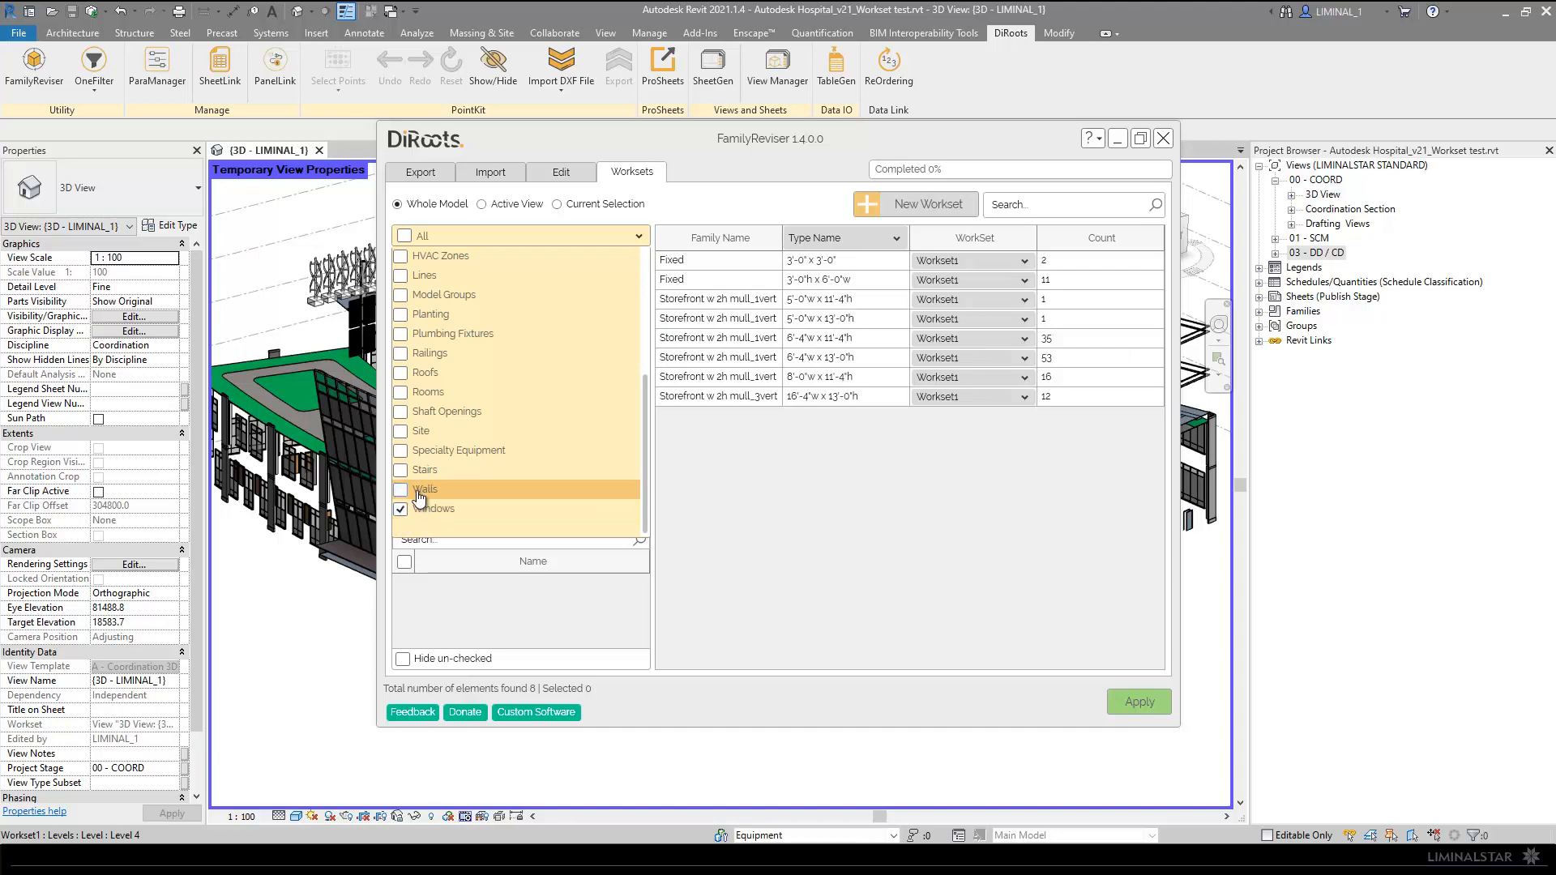
click(402, 470)
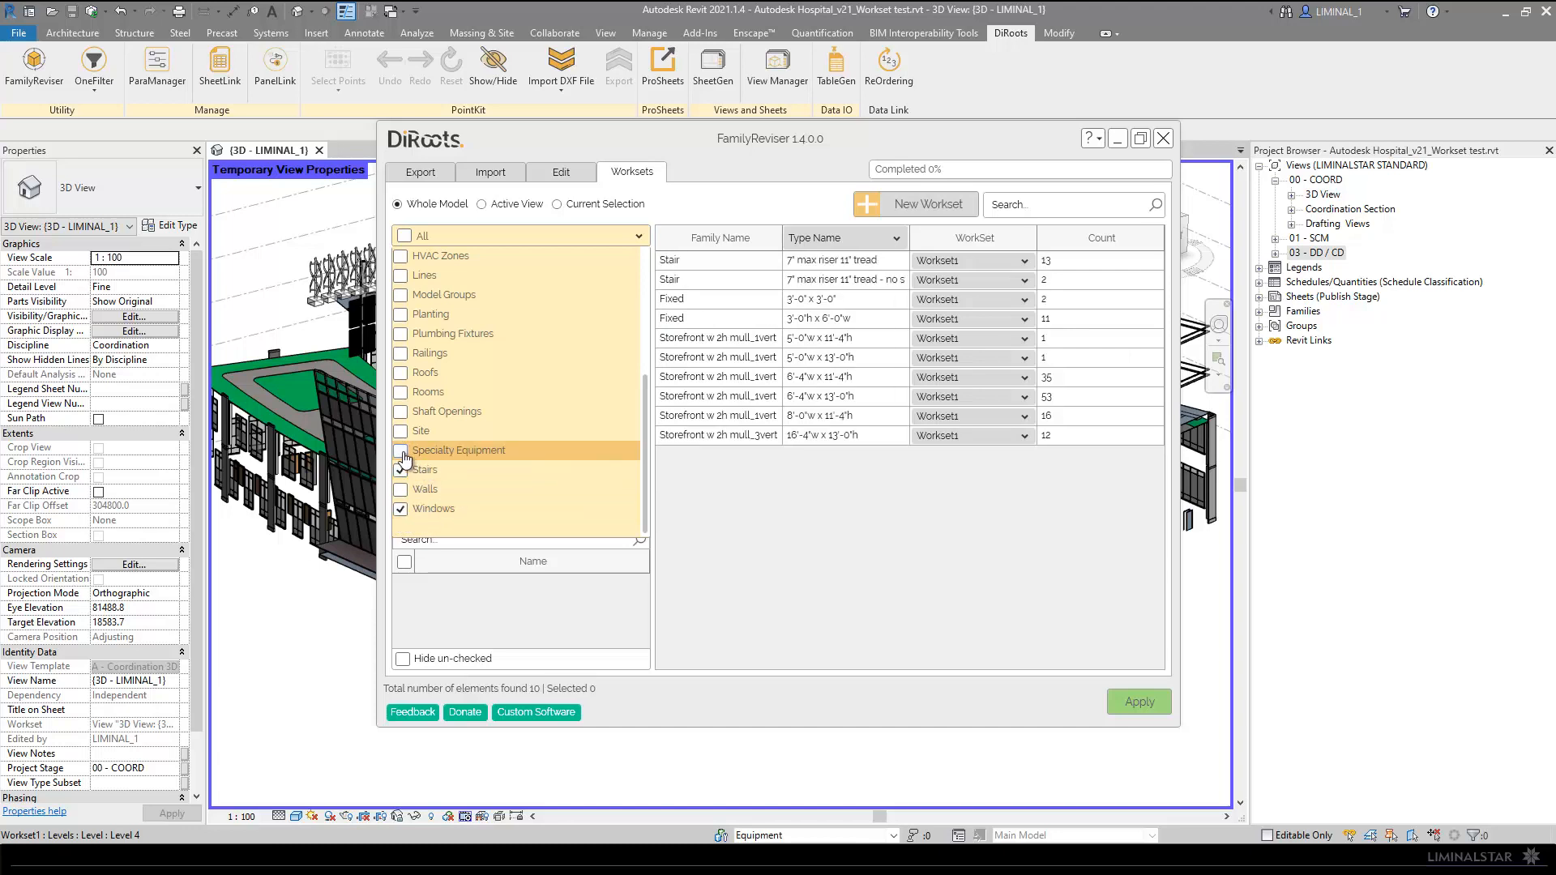
click(402, 451)
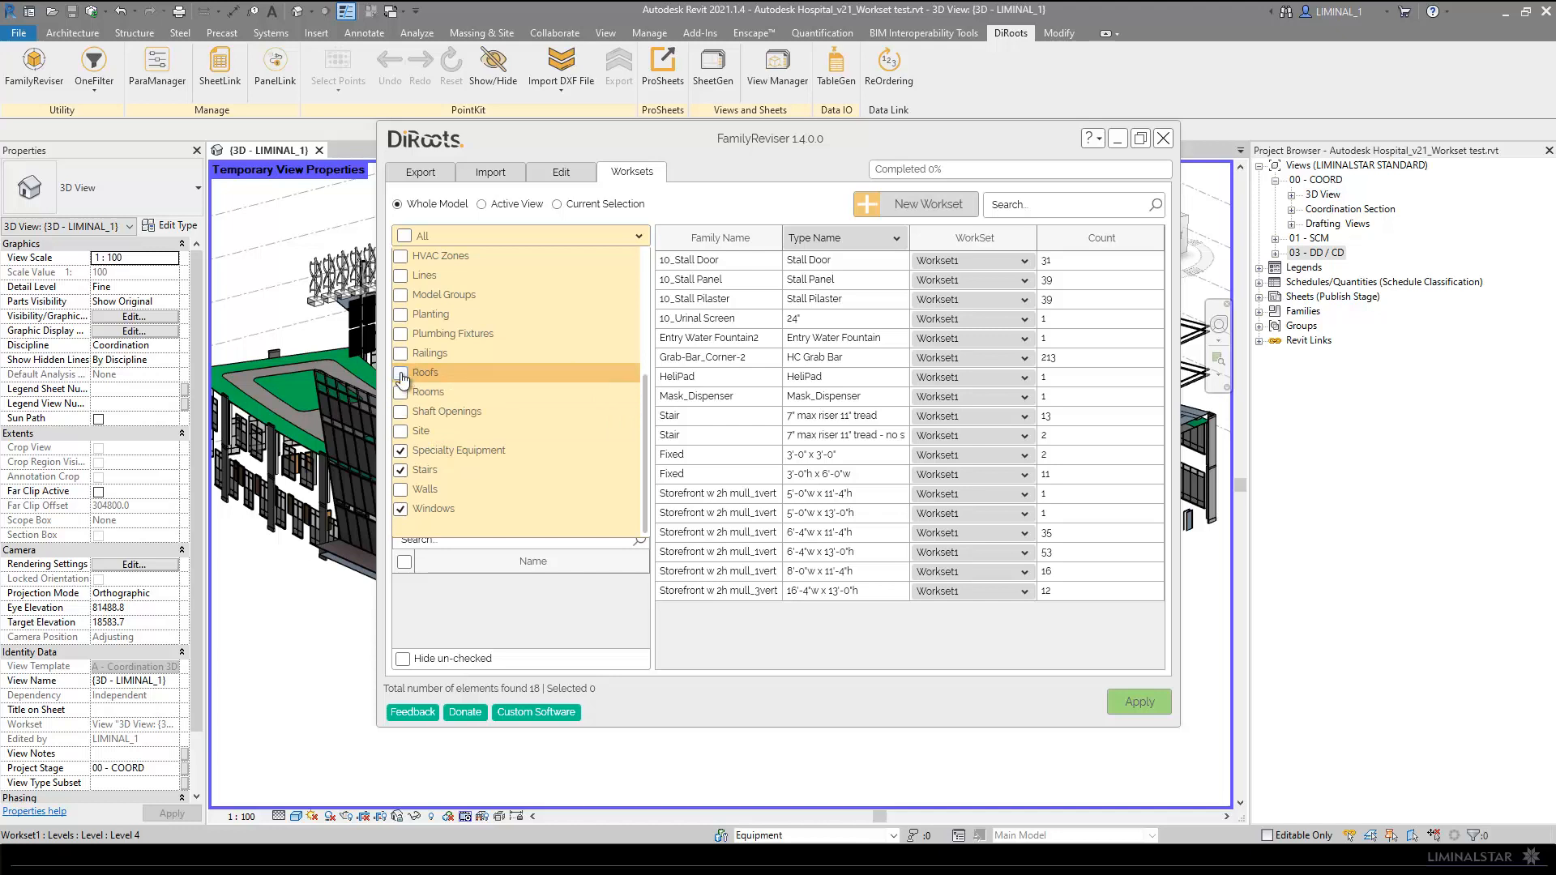
click(431, 372)
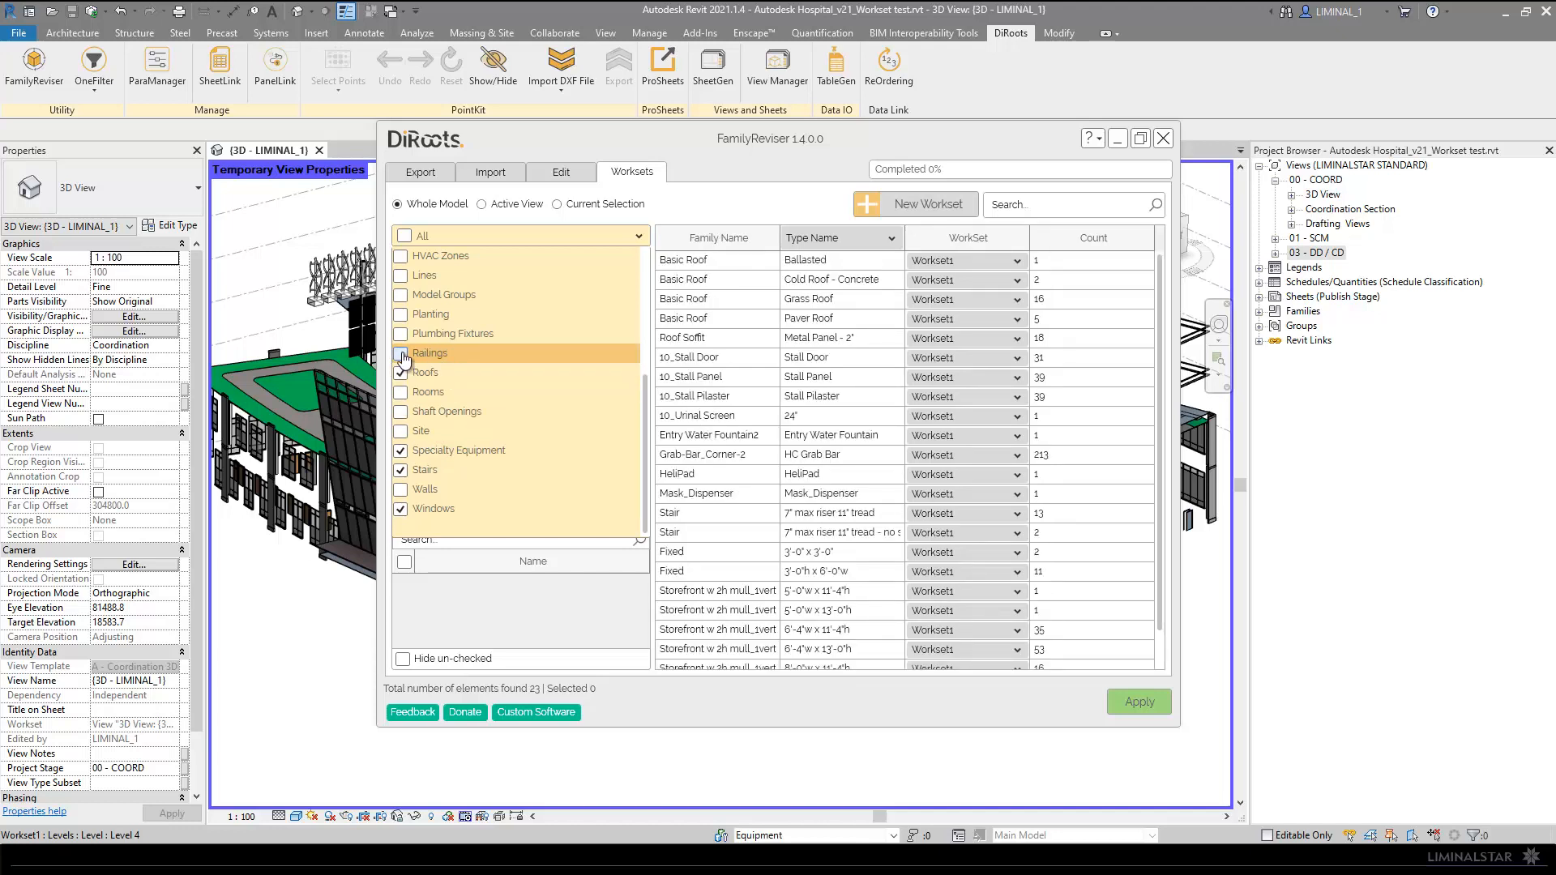
click(402, 354)
click(401, 334)
scroll(404, 356, up, 2)
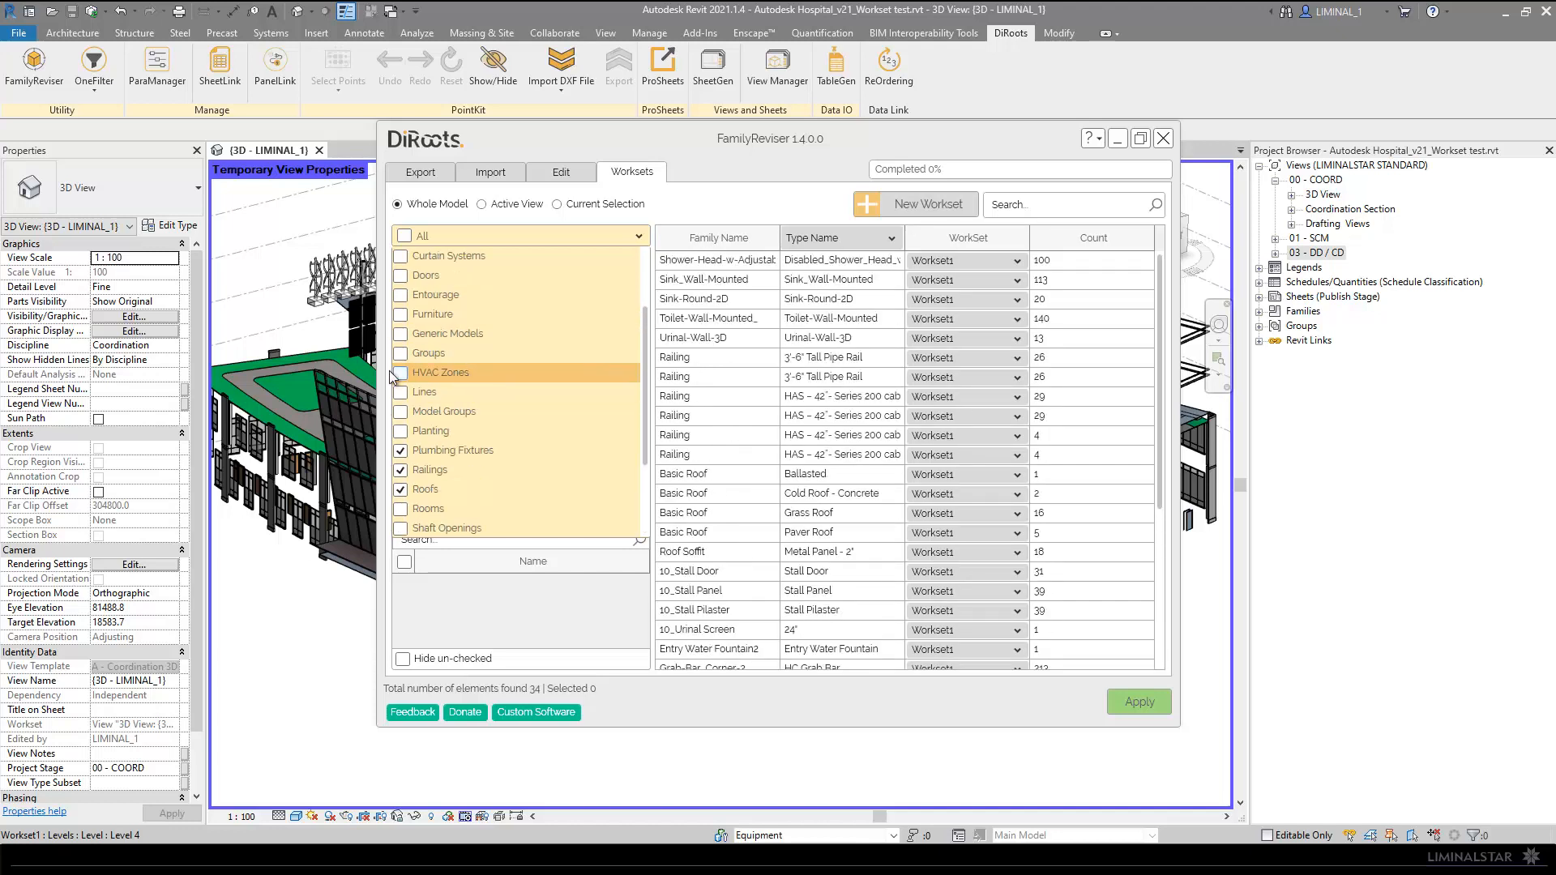
click(401, 314)
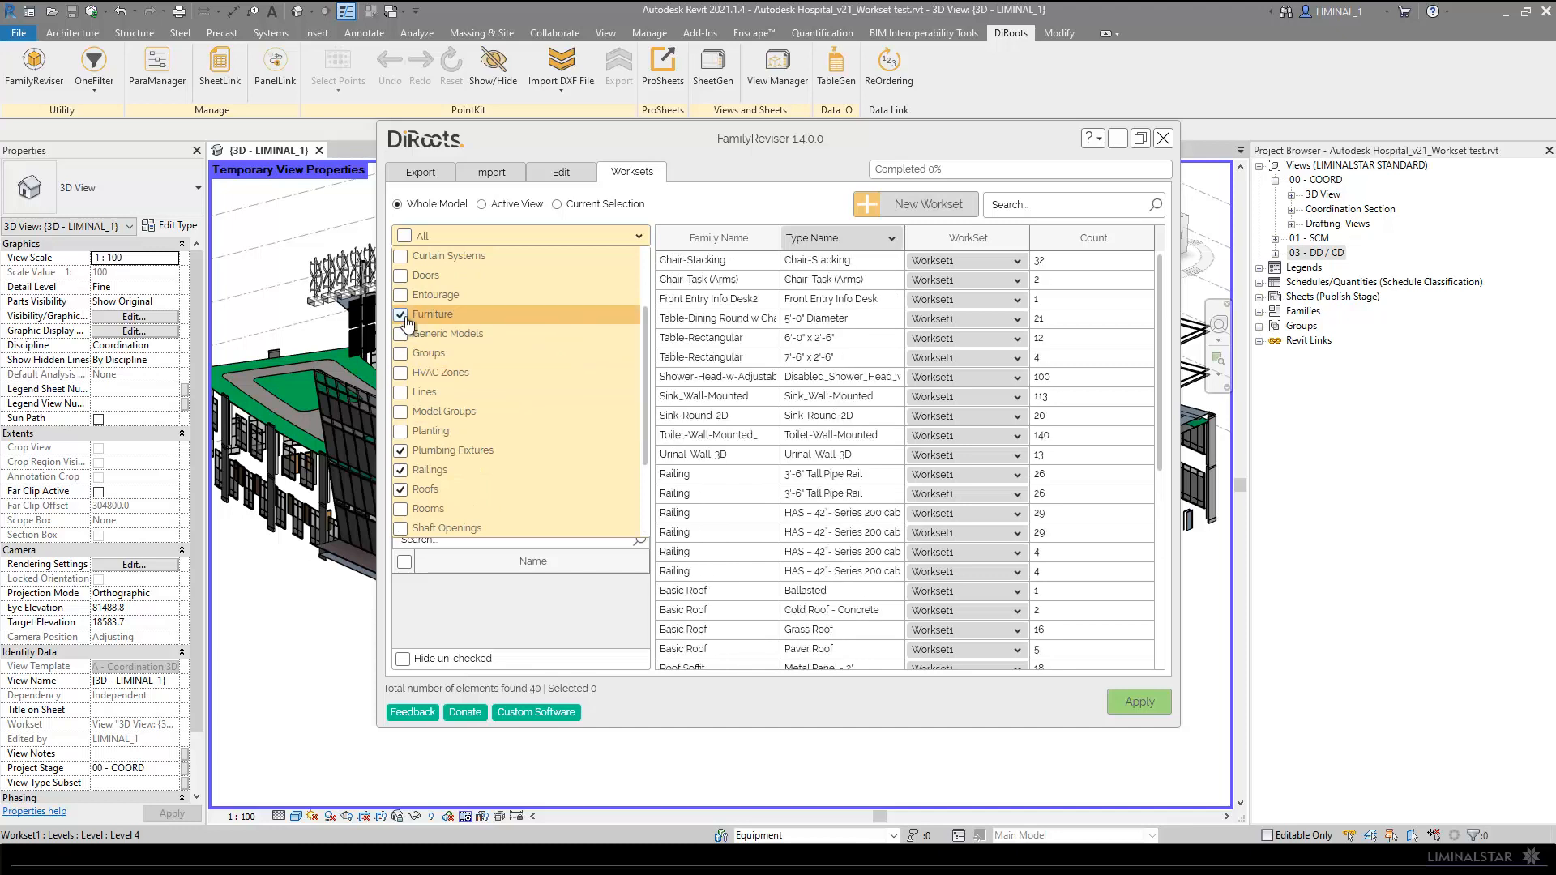
scroll(403, 288, up, 2)
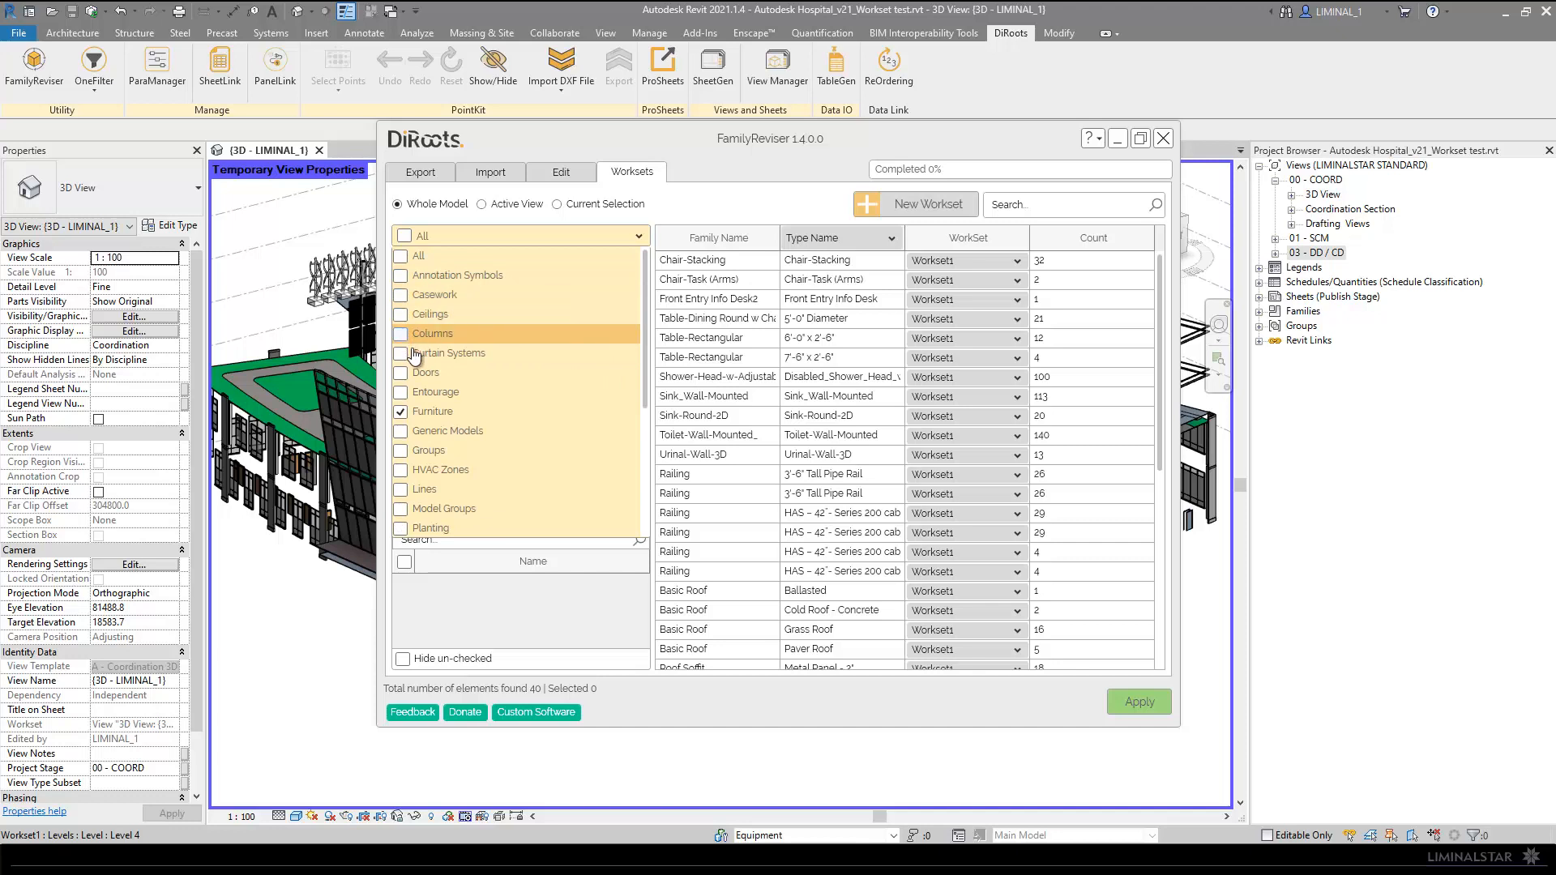
click(402, 295)
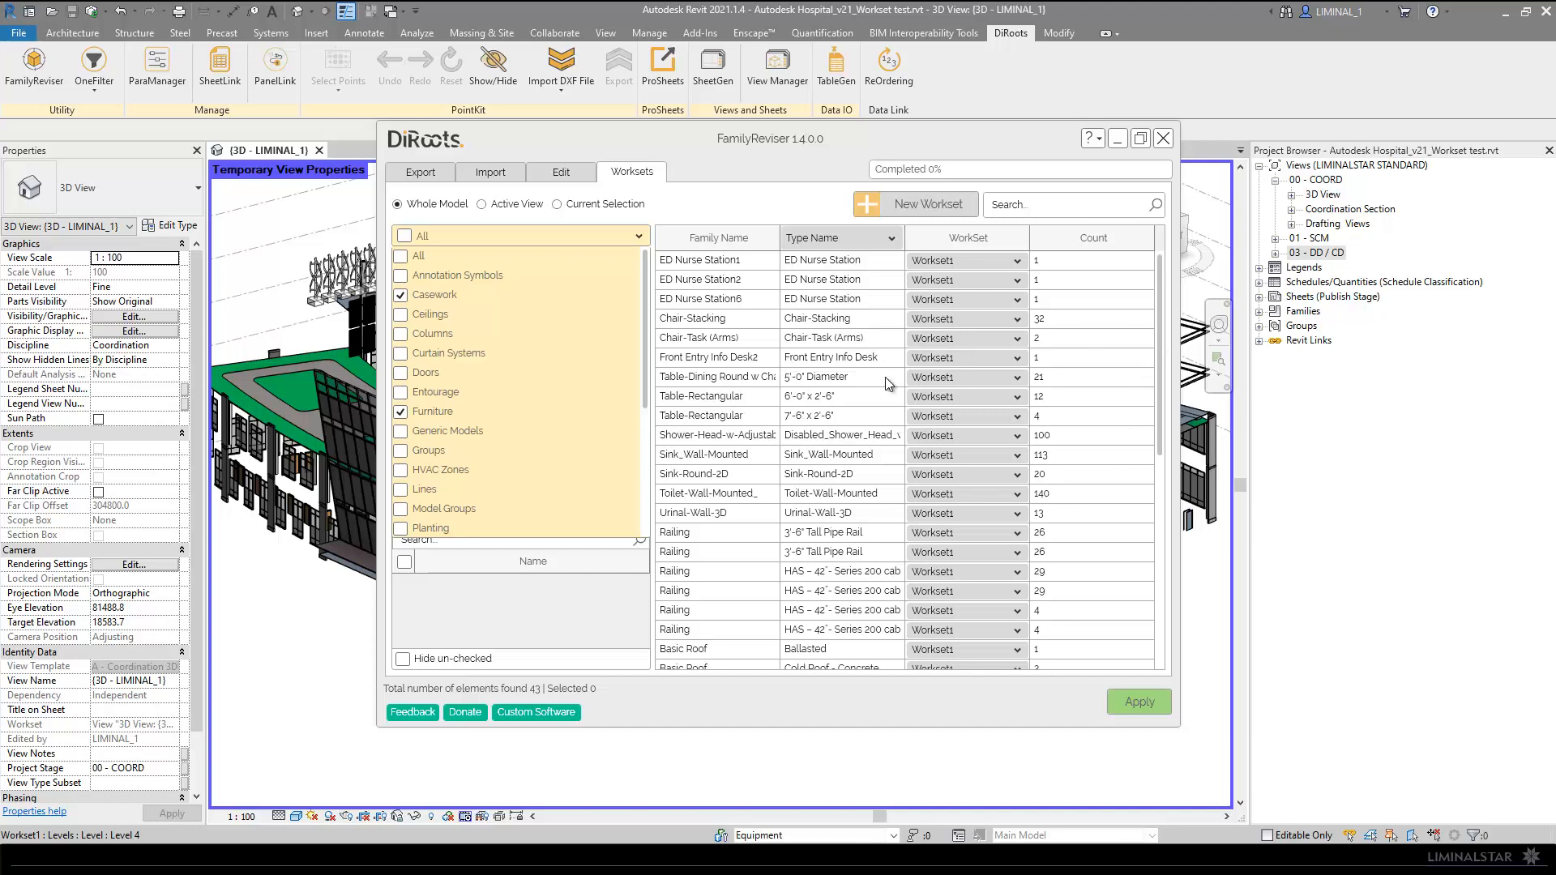
click(693, 520)
Step: Widen the Family Name column enough to read the full storefront window family names
scroll(697, 534, down, 7)
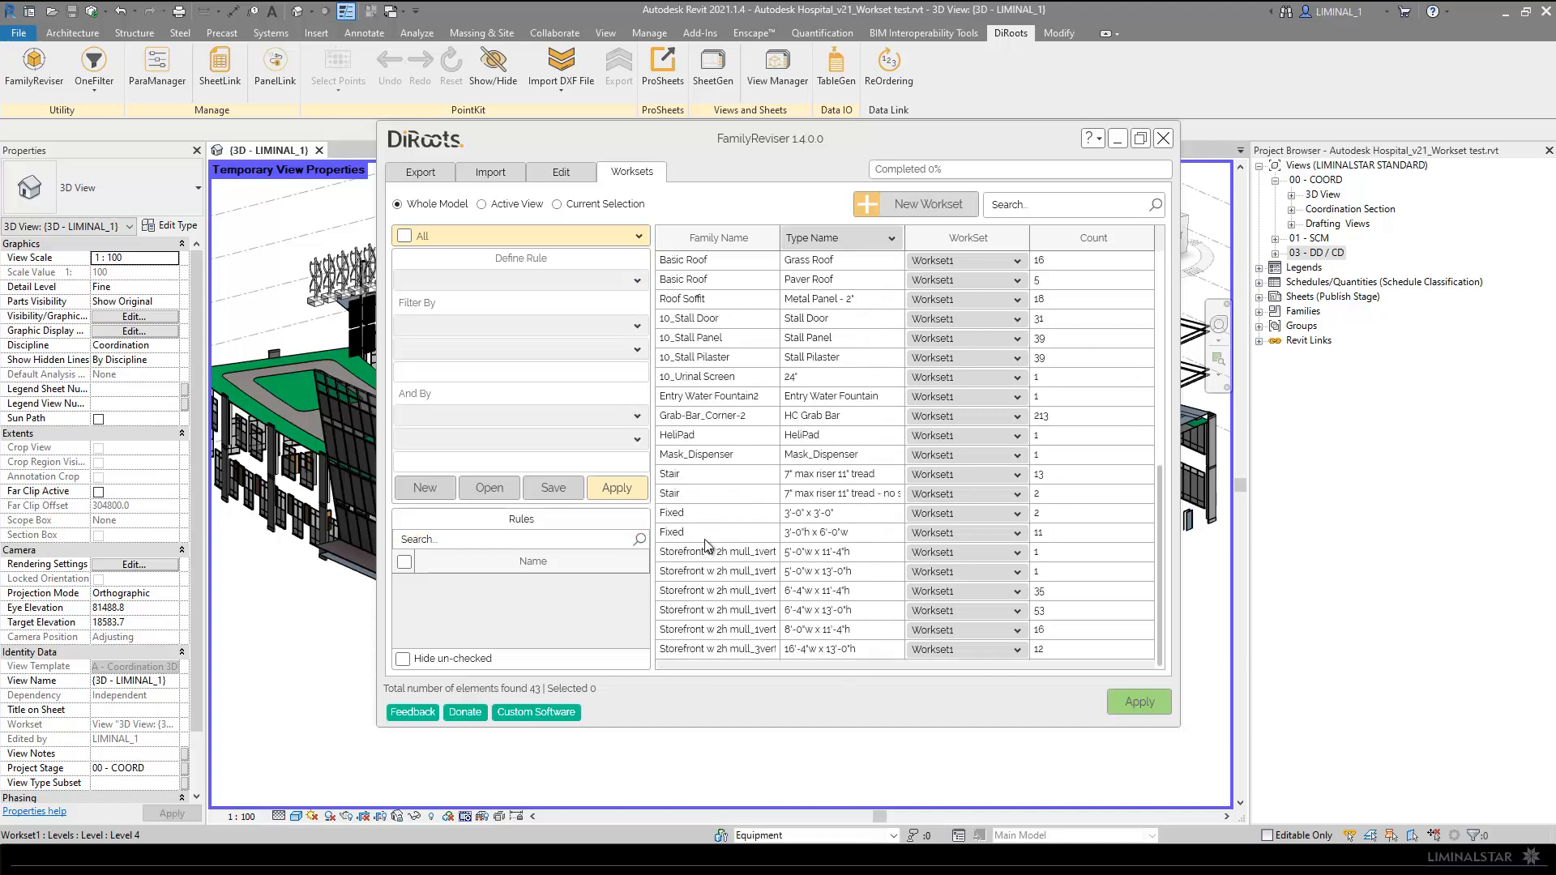
click(694, 554)
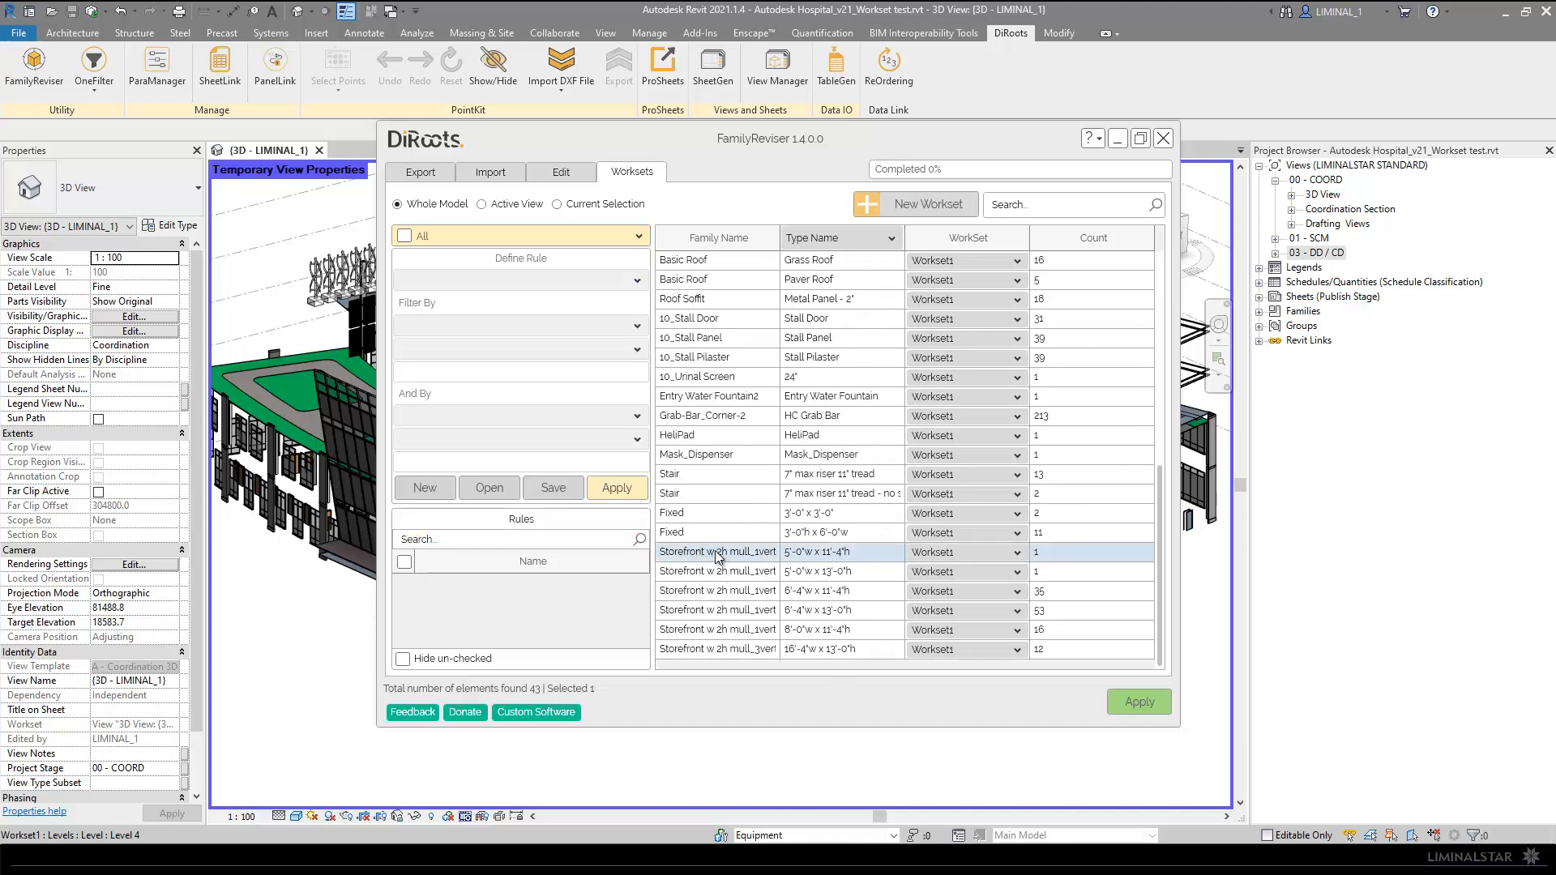
shift+click(710, 649)
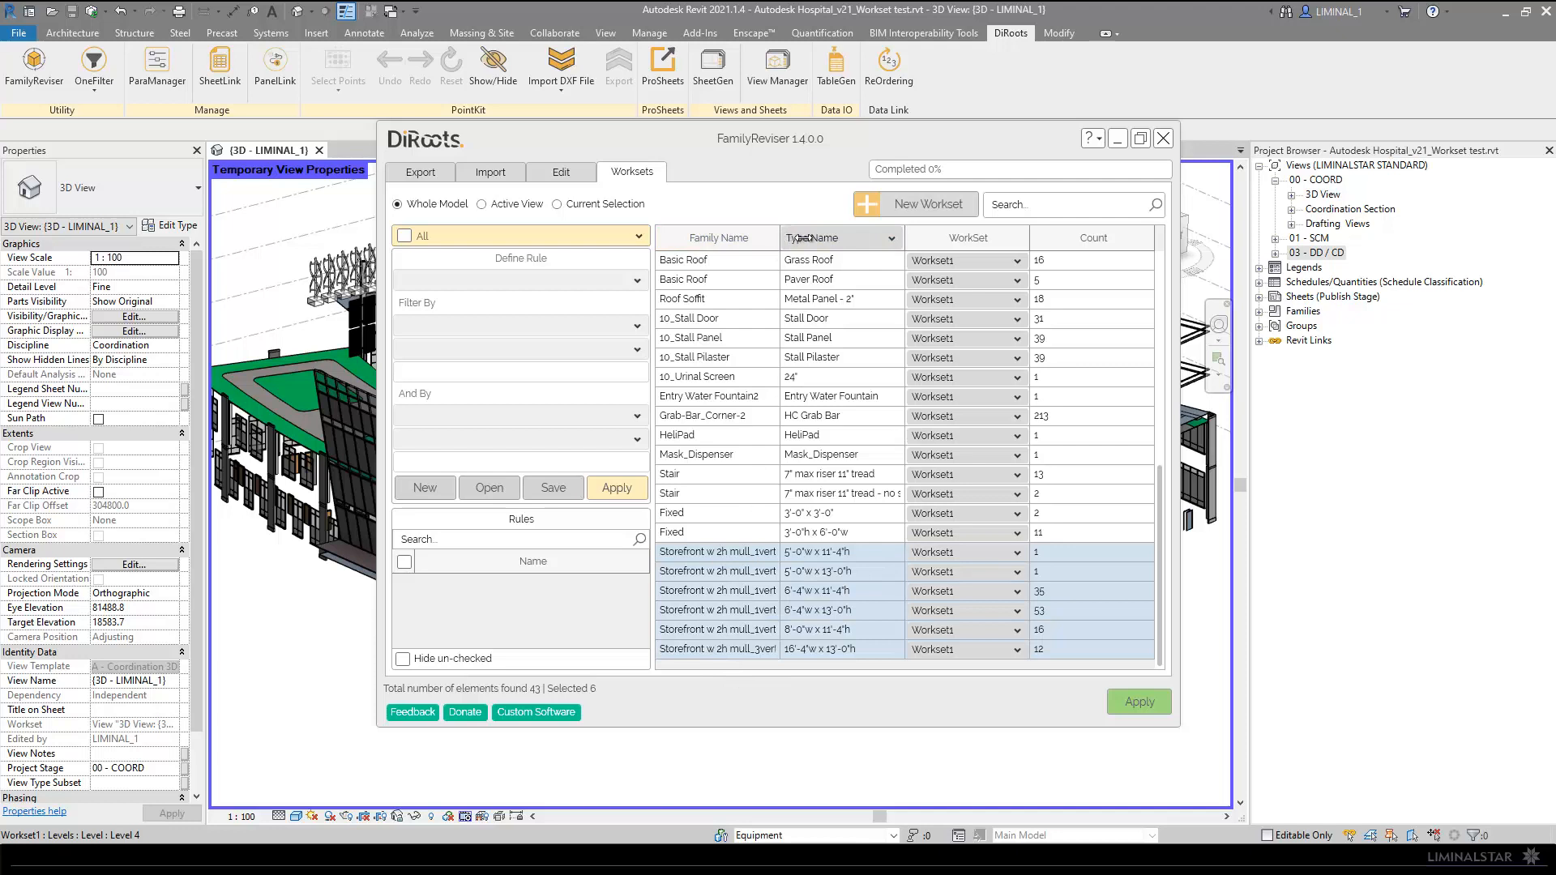
drag(802, 238, 811, 238)
click(733, 595)
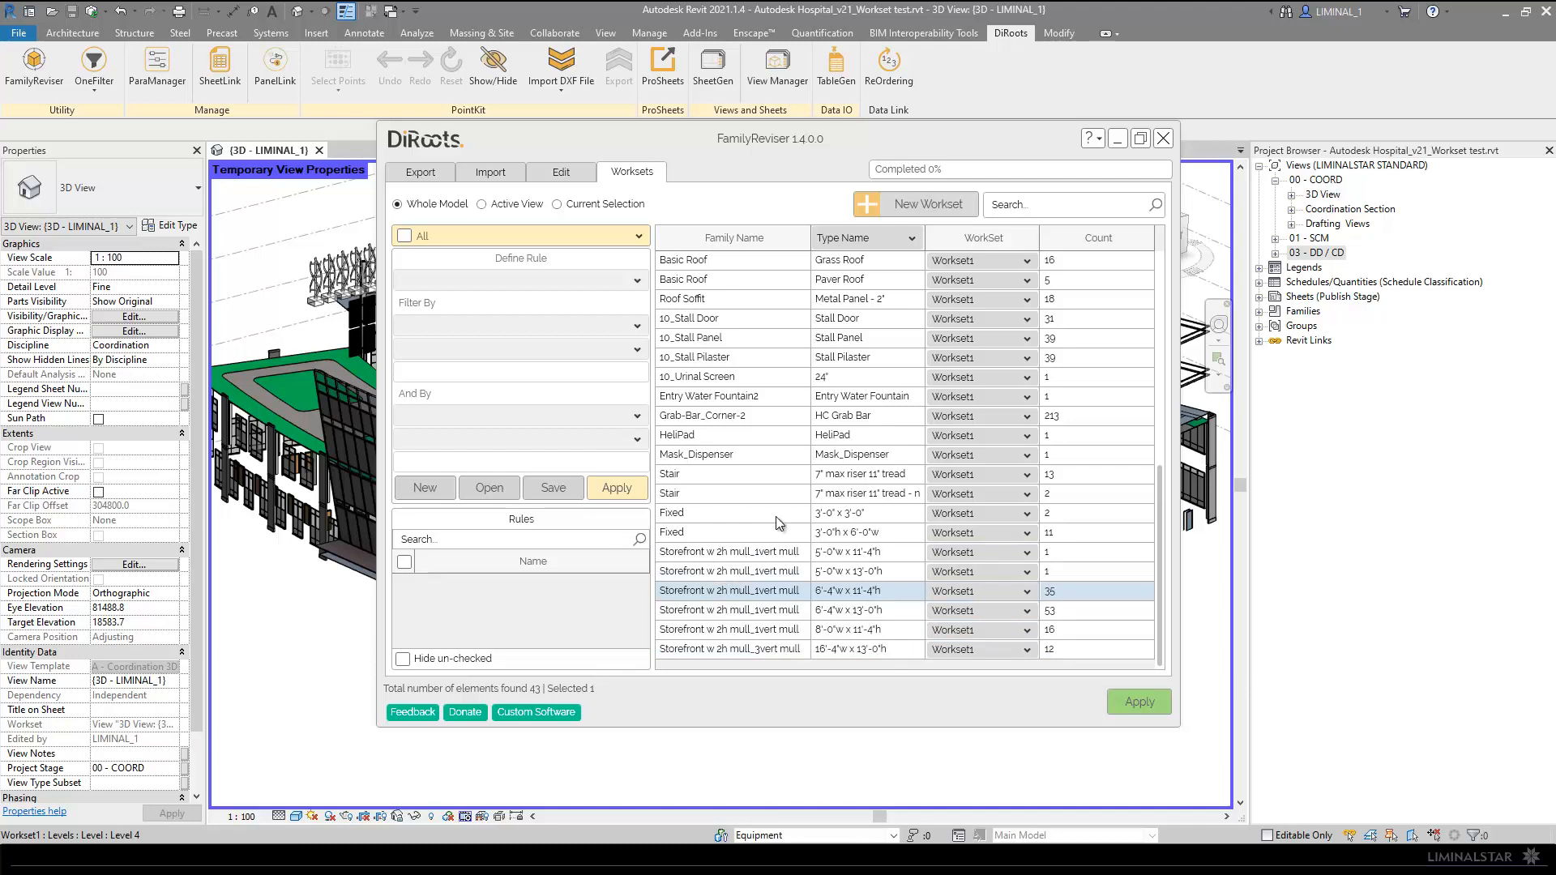
Step: Set the workset of the three ED Nurse Station casework families to Equipment
scroll(781, 428, up, 7)
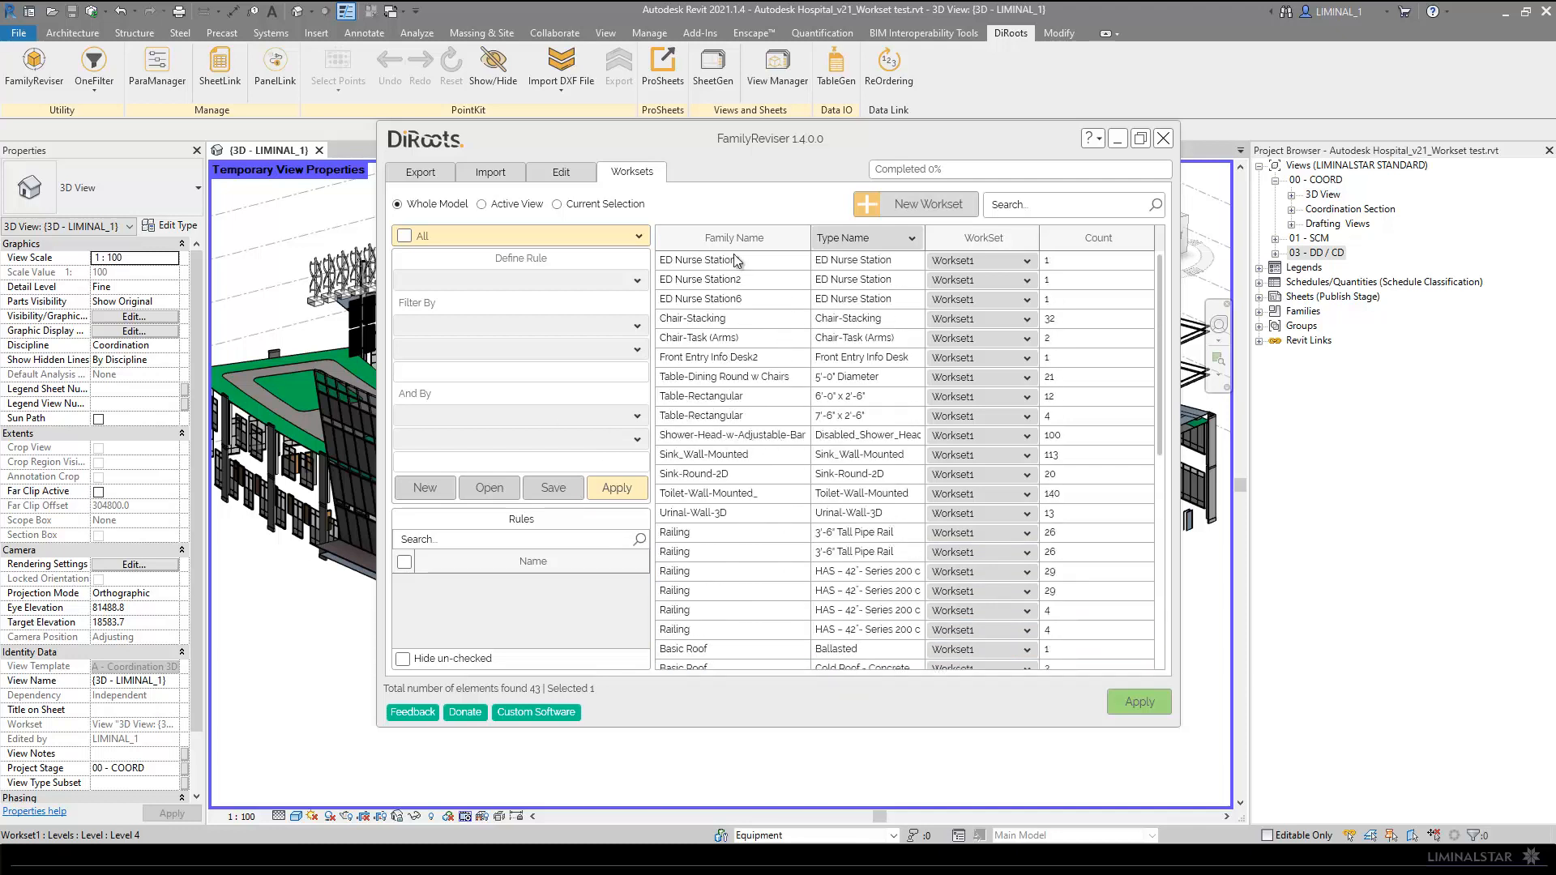
click(765, 259)
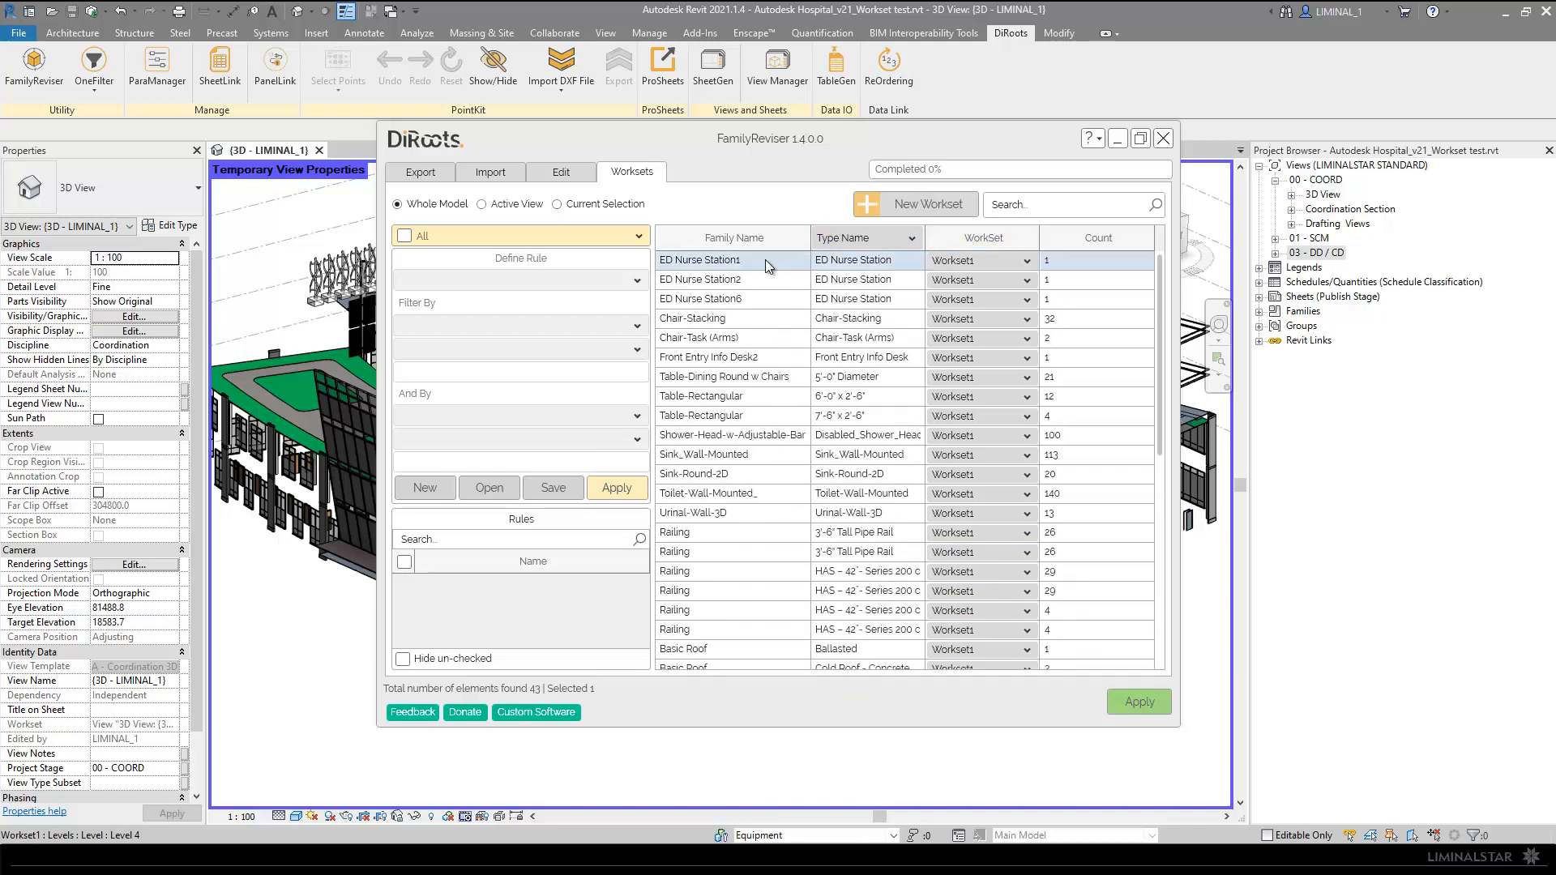
shift+click(753, 300)
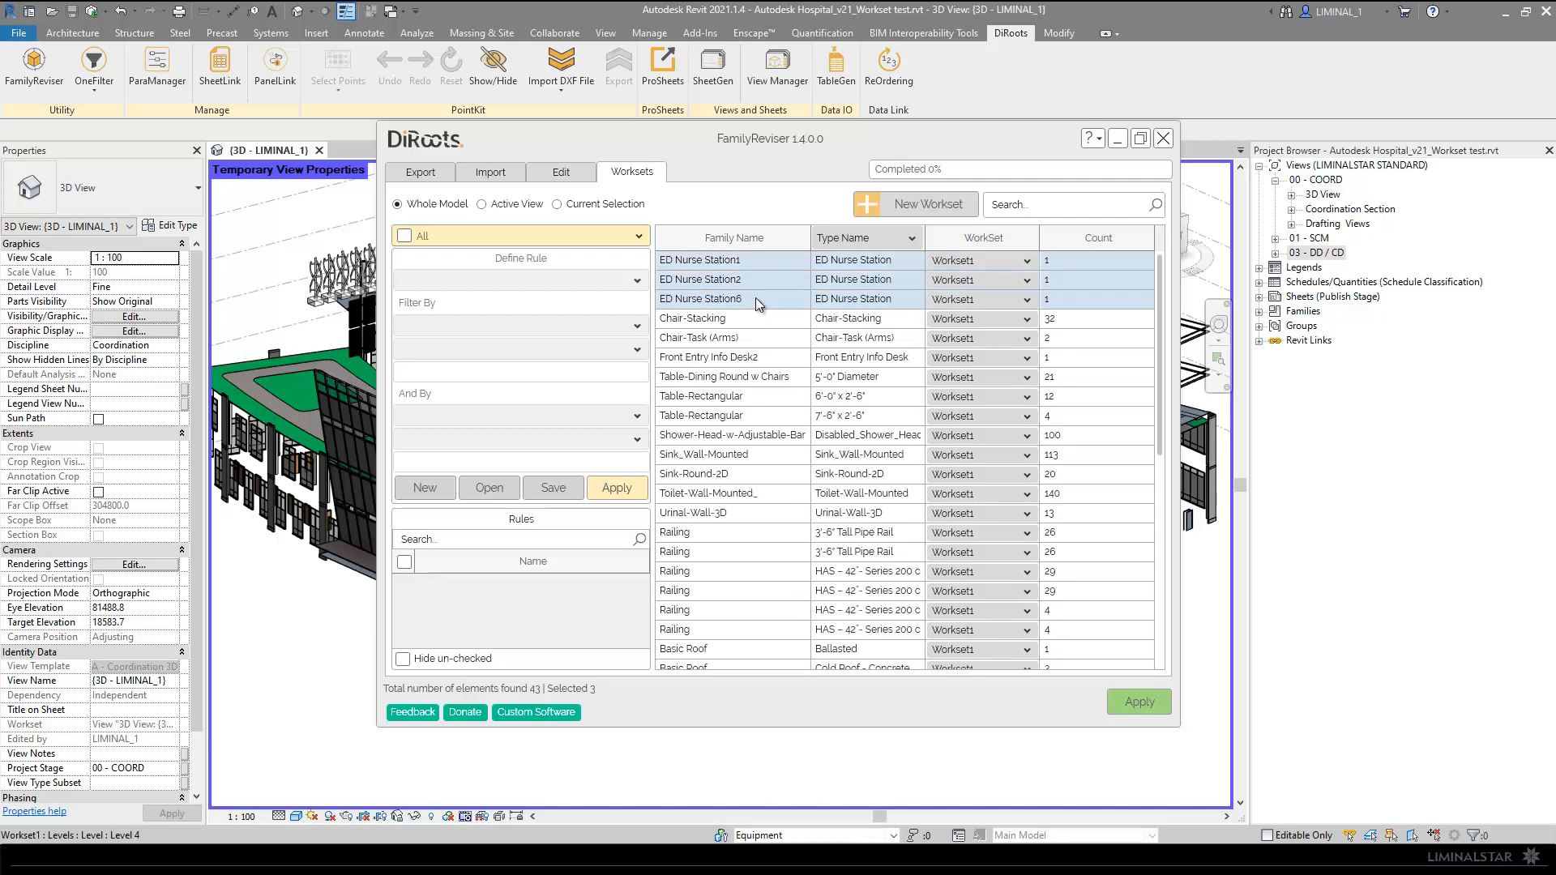
click(1024, 266)
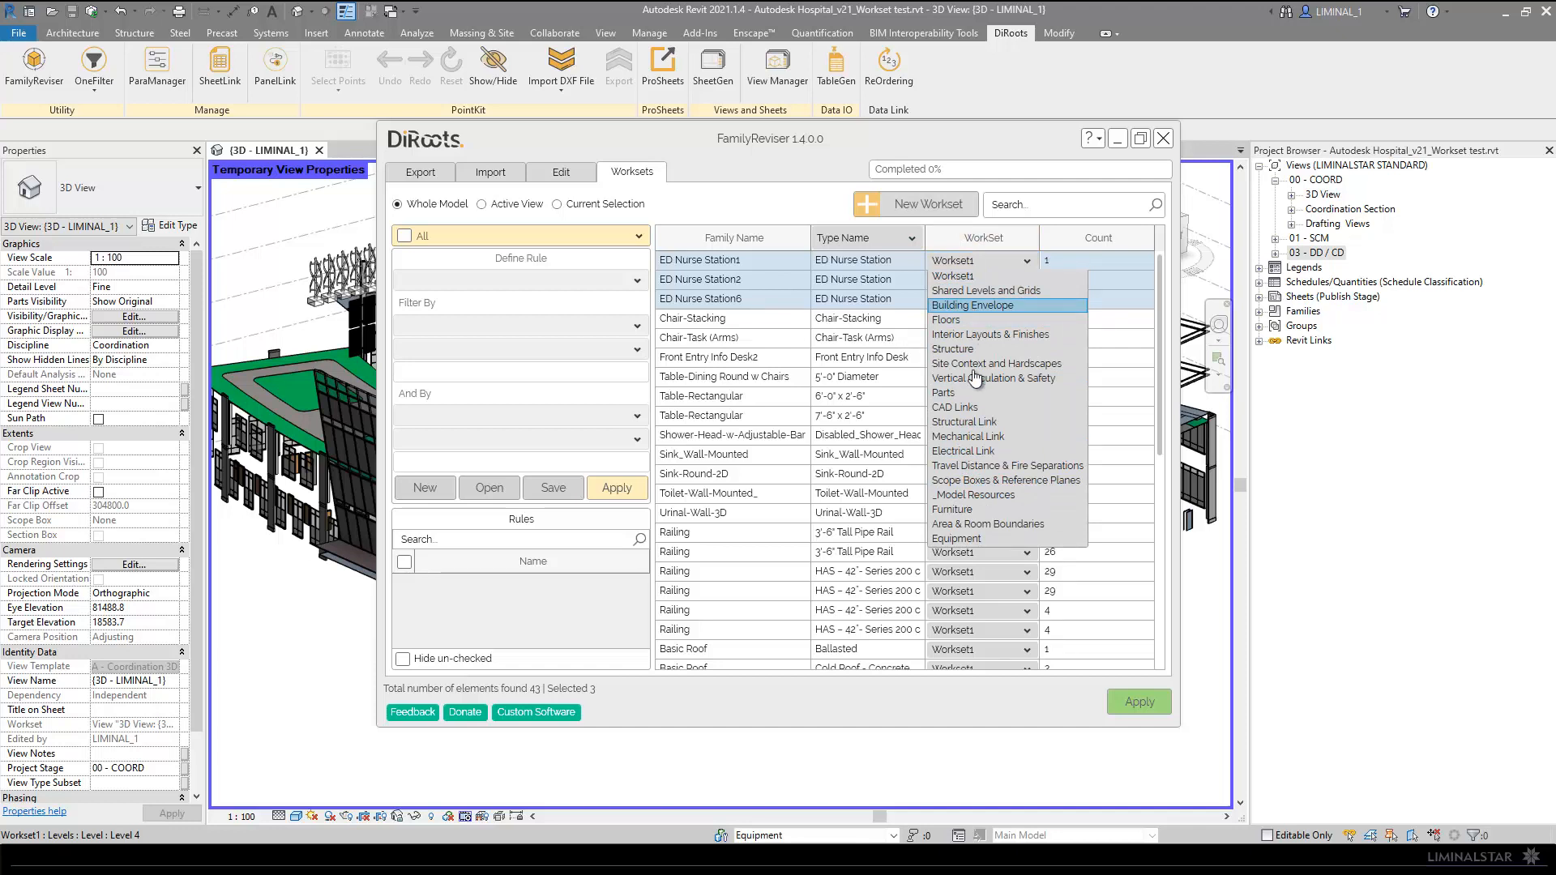
click(961, 538)
Step: Set the workset of the chair, Front Entry Info Desk and table types to Furniture
click(703, 319)
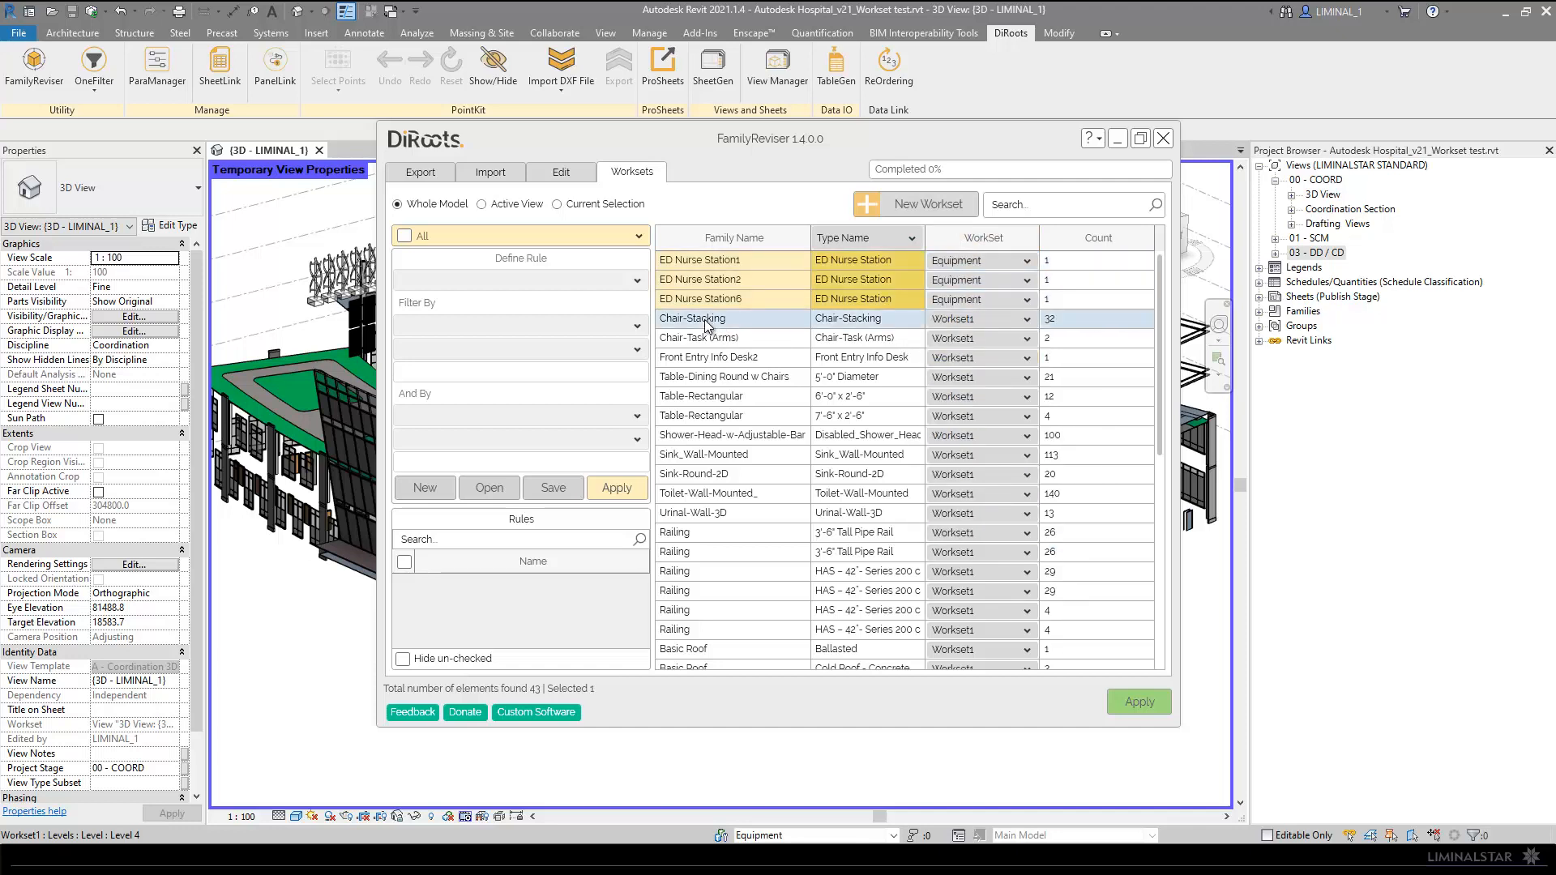
shift+click(719, 418)
click(982, 414)
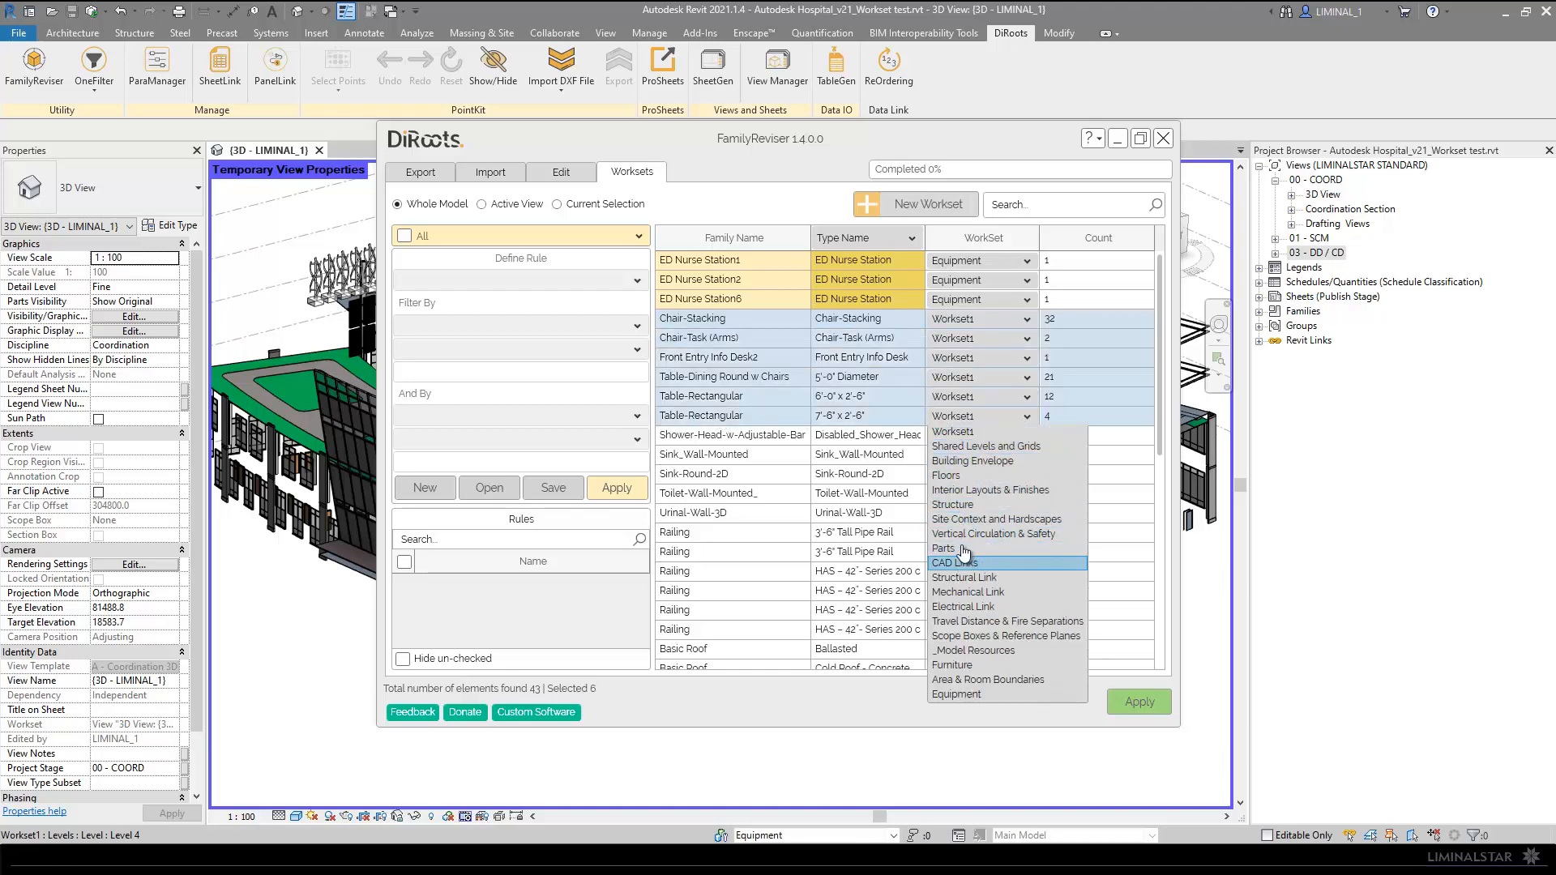
click(965, 663)
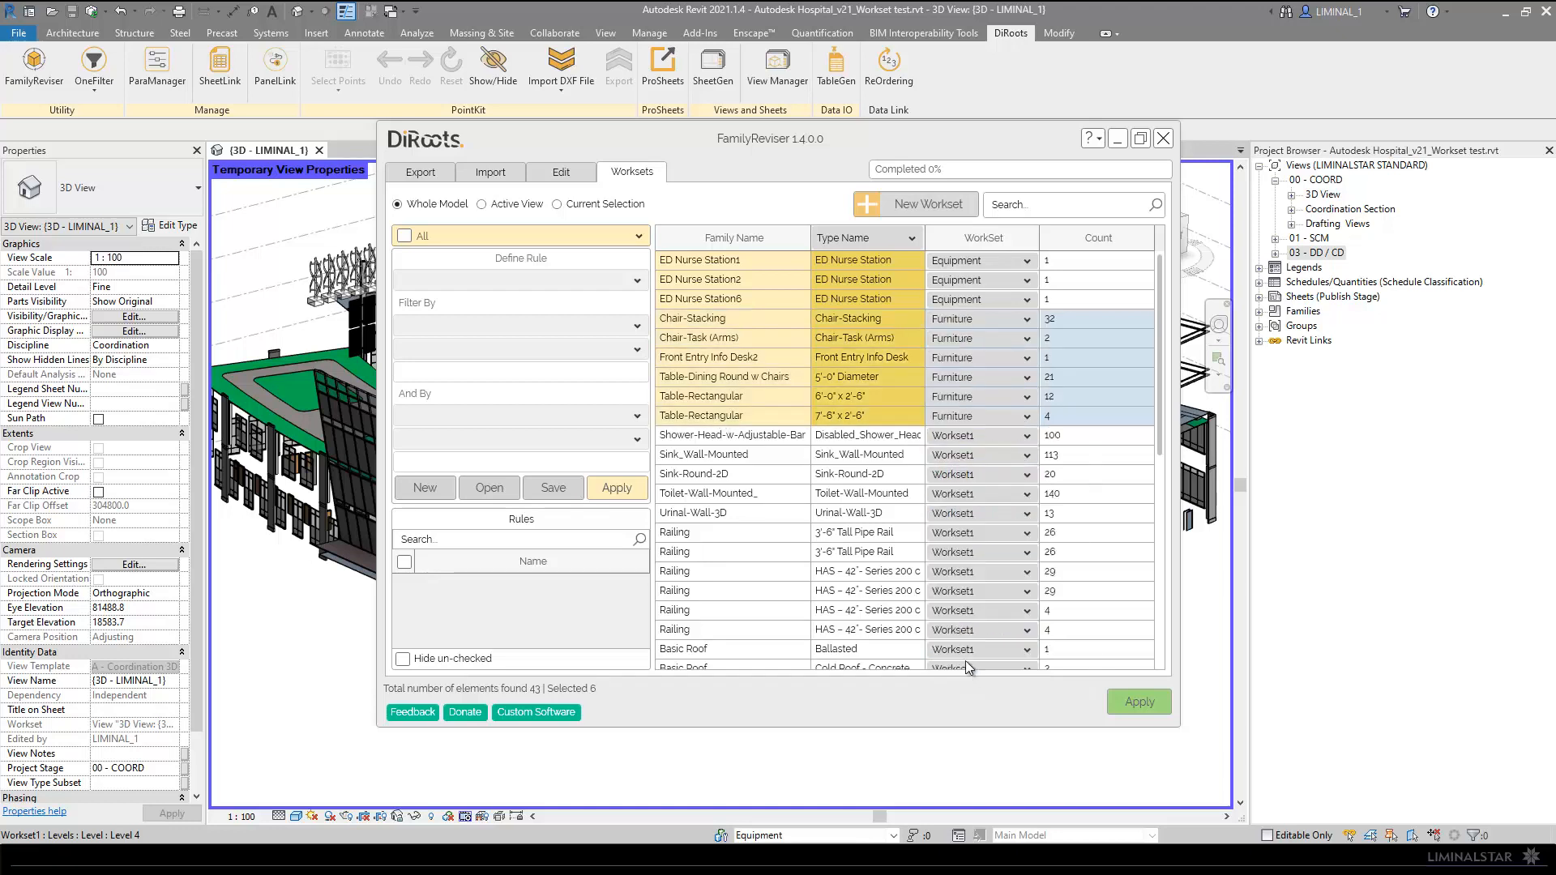
Step: Set the workset of the shower head, sink, toilet and urinal types to Interior Layouts & Finishes
click(754, 438)
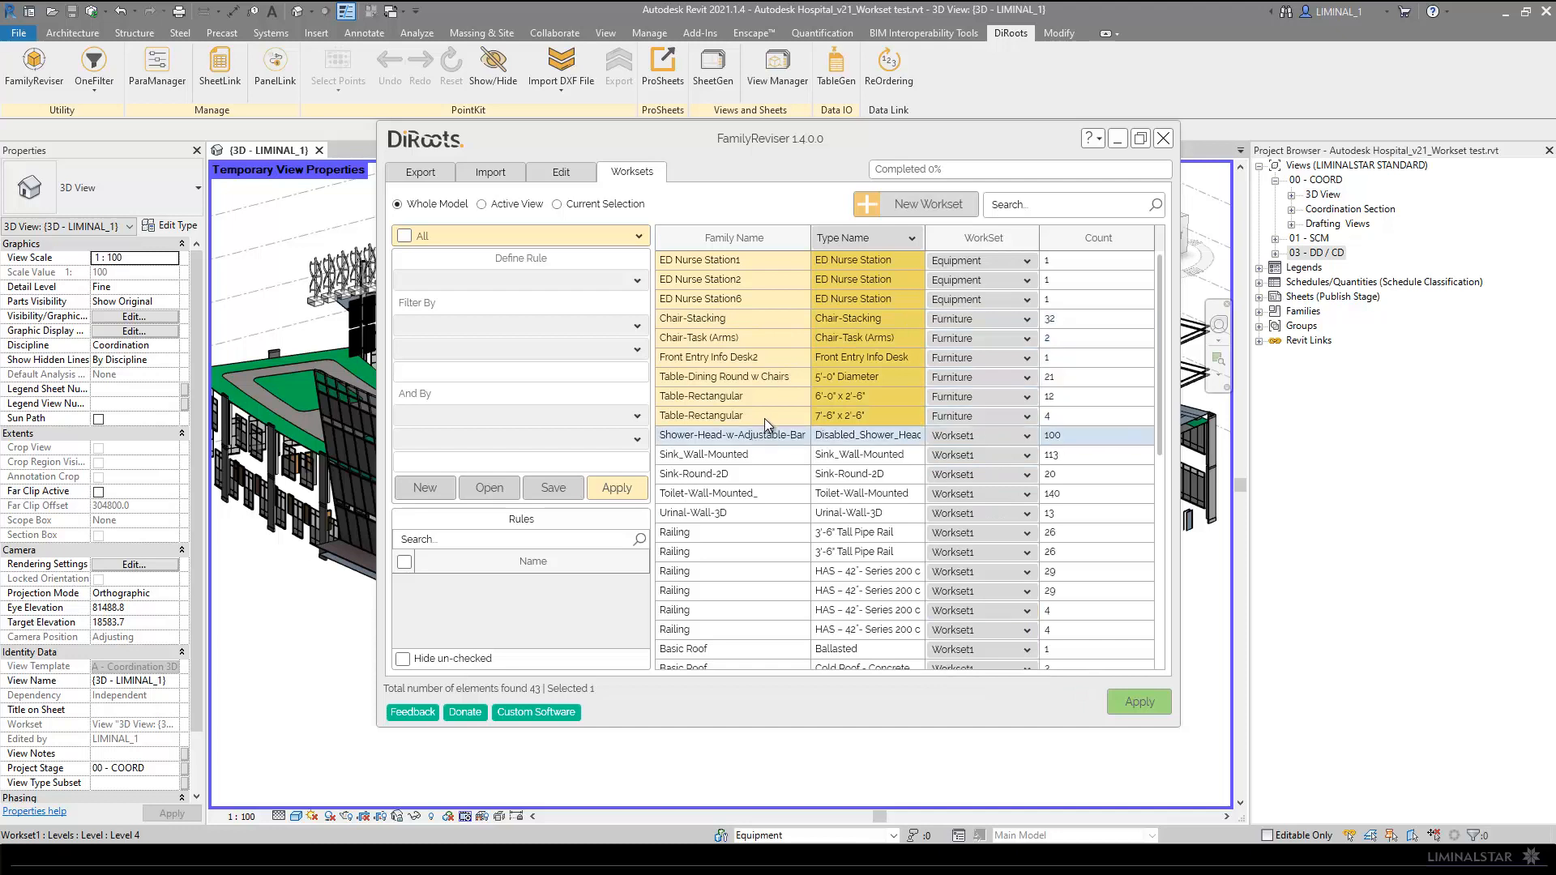
shift+click(741, 518)
click(1004, 516)
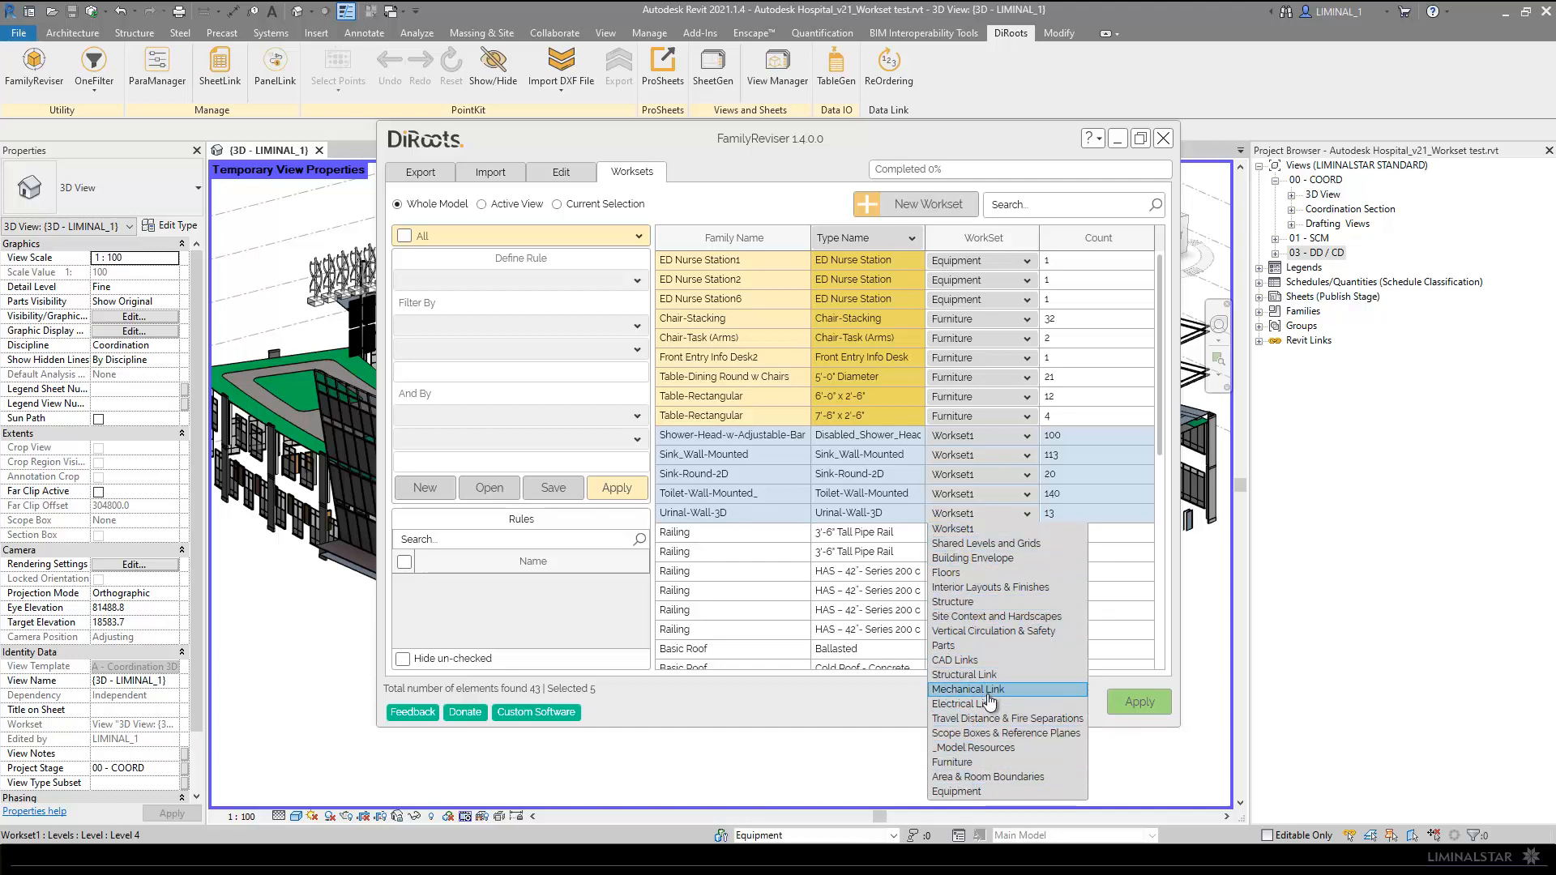
click(977, 586)
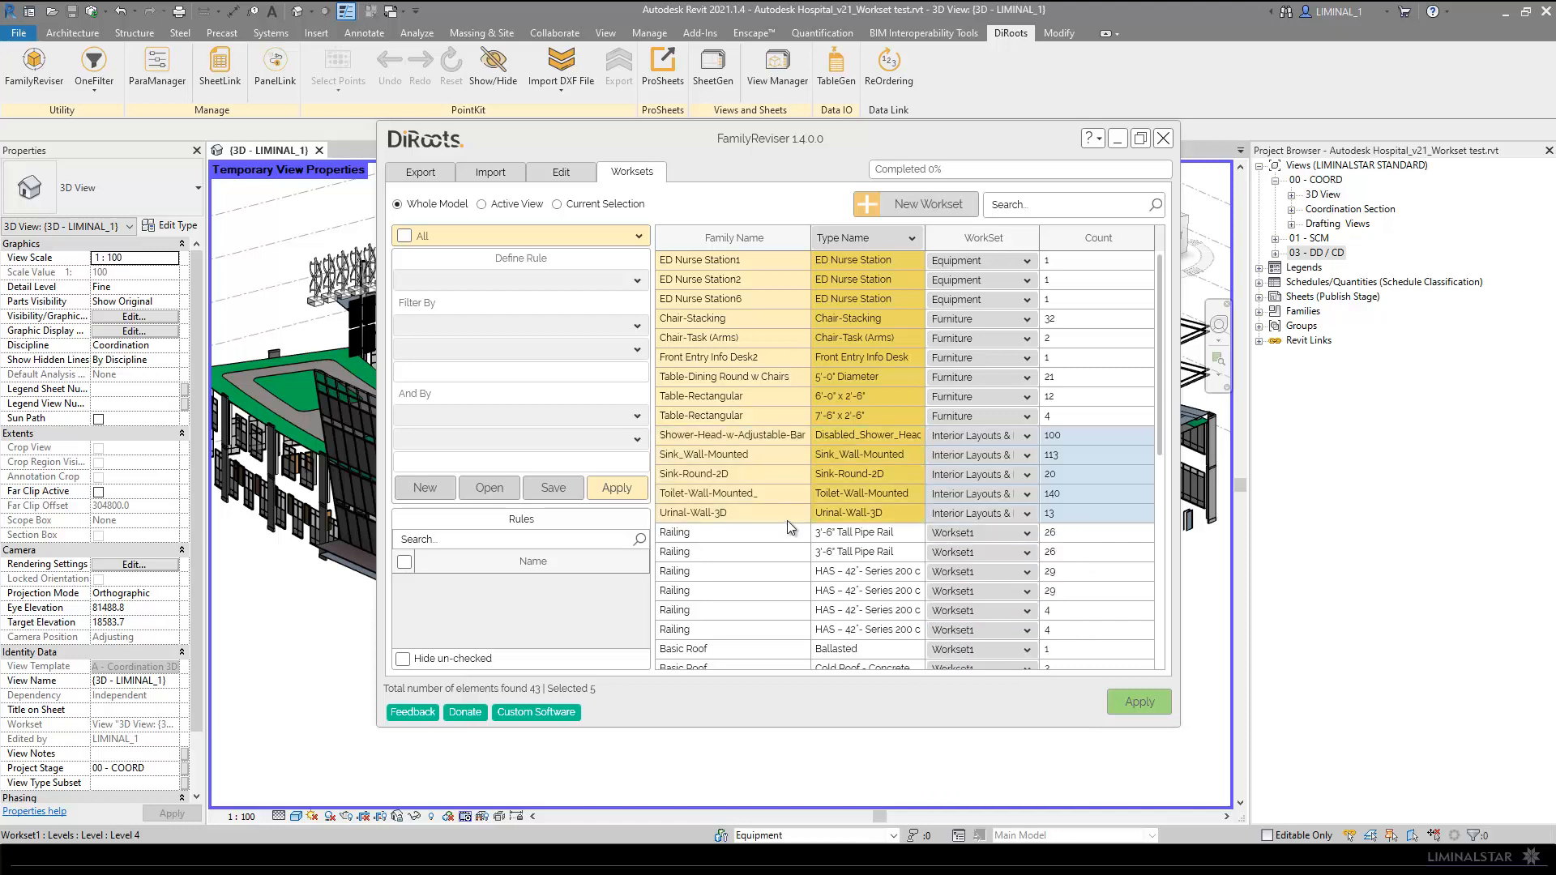
Step: Set the workset of all six Railing entries to Vertical Circulation & Safety
click(748, 532)
scroll(749, 531, down, 3)
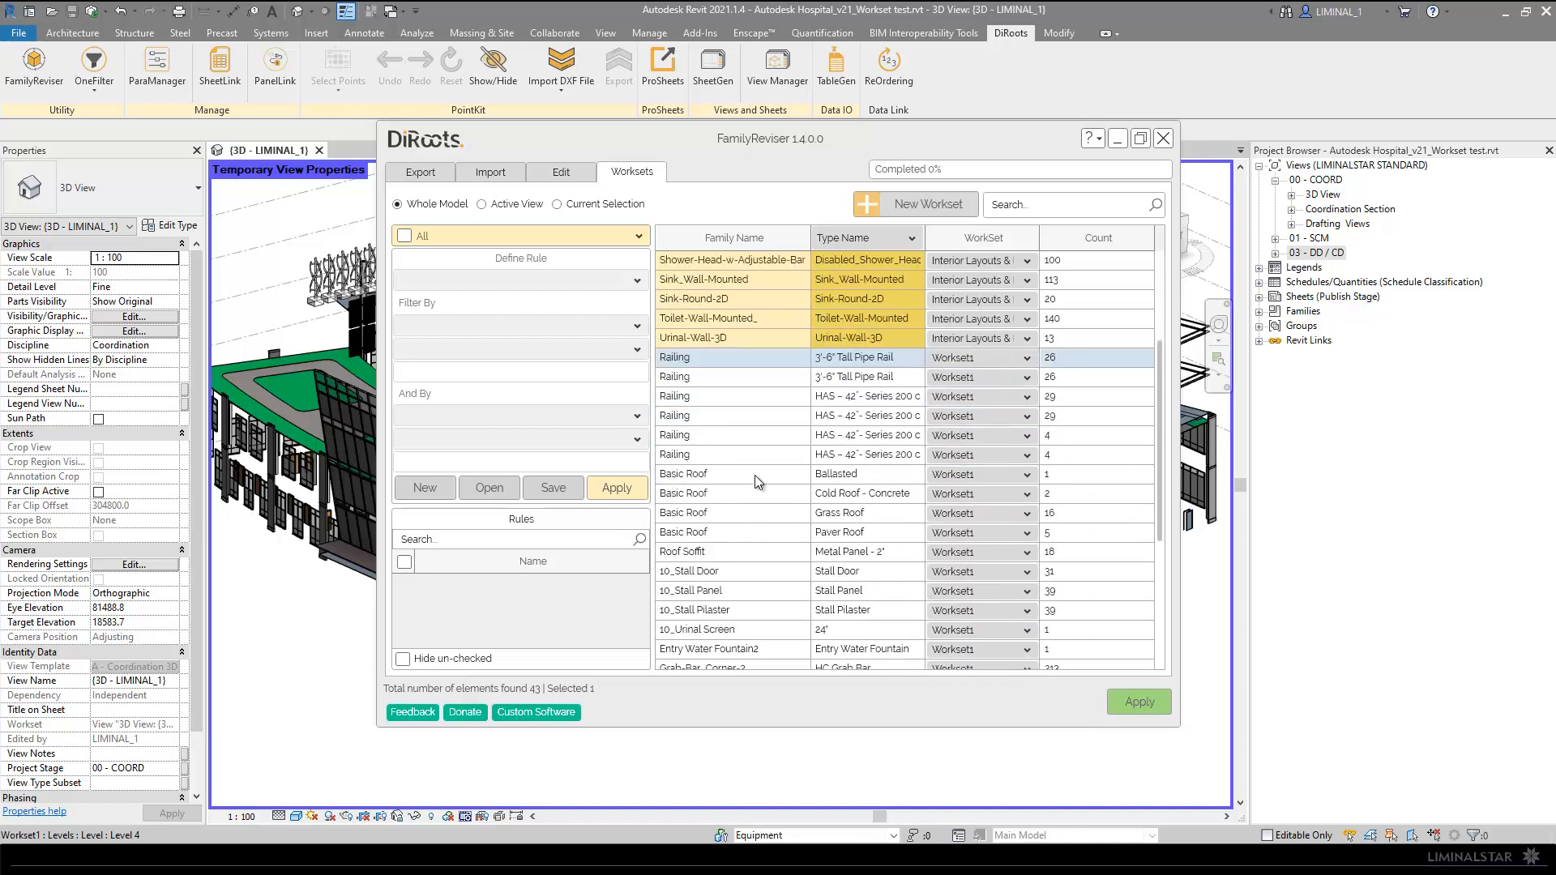
shift+click(743, 457)
click(1022, 456)
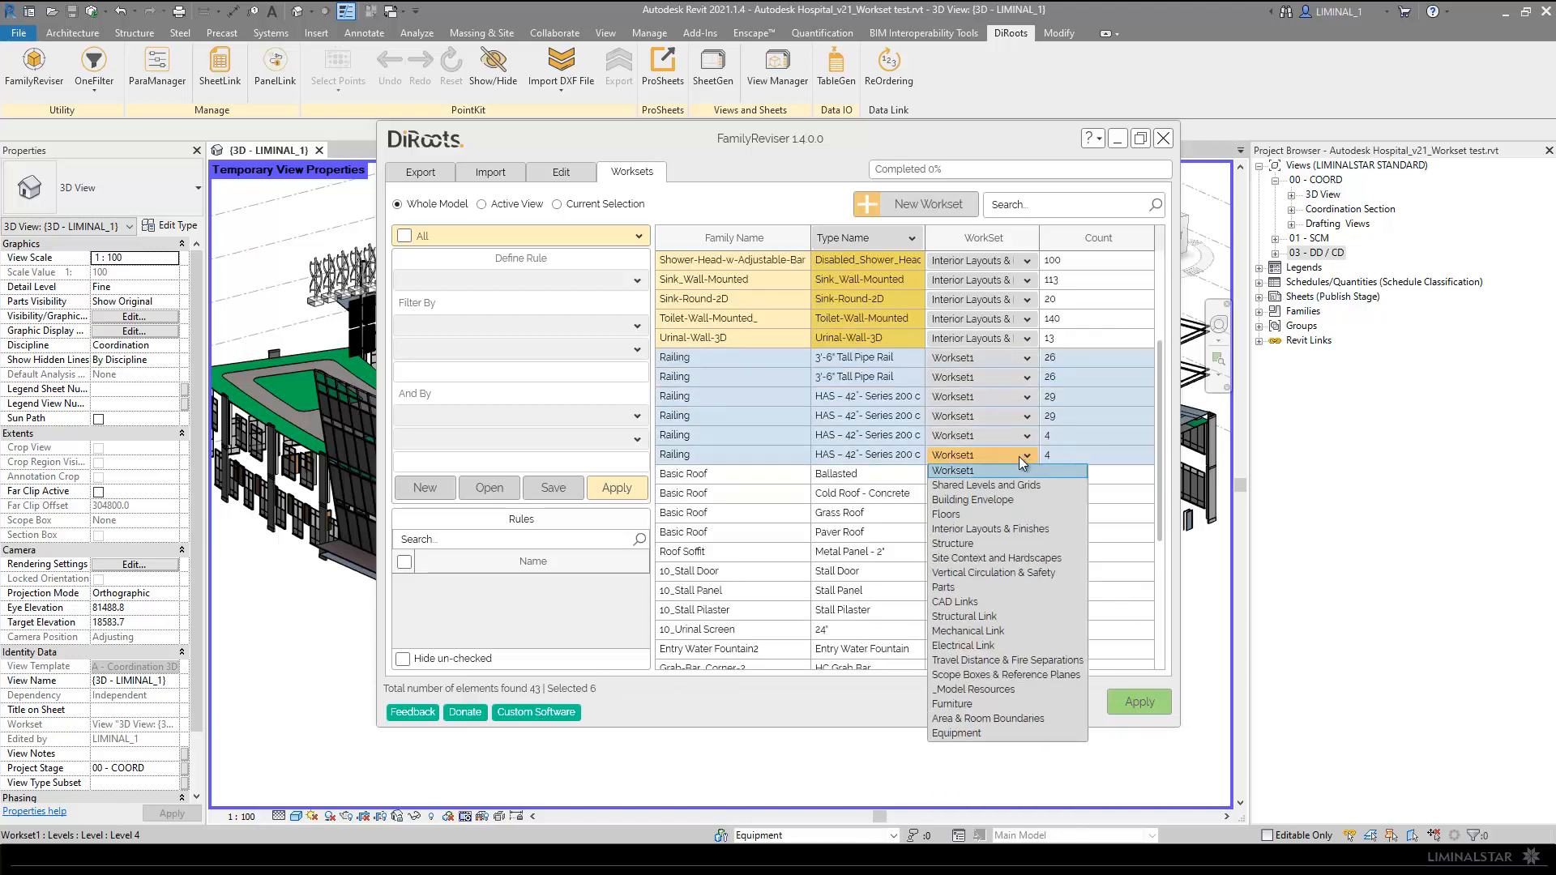
click(988, 572)
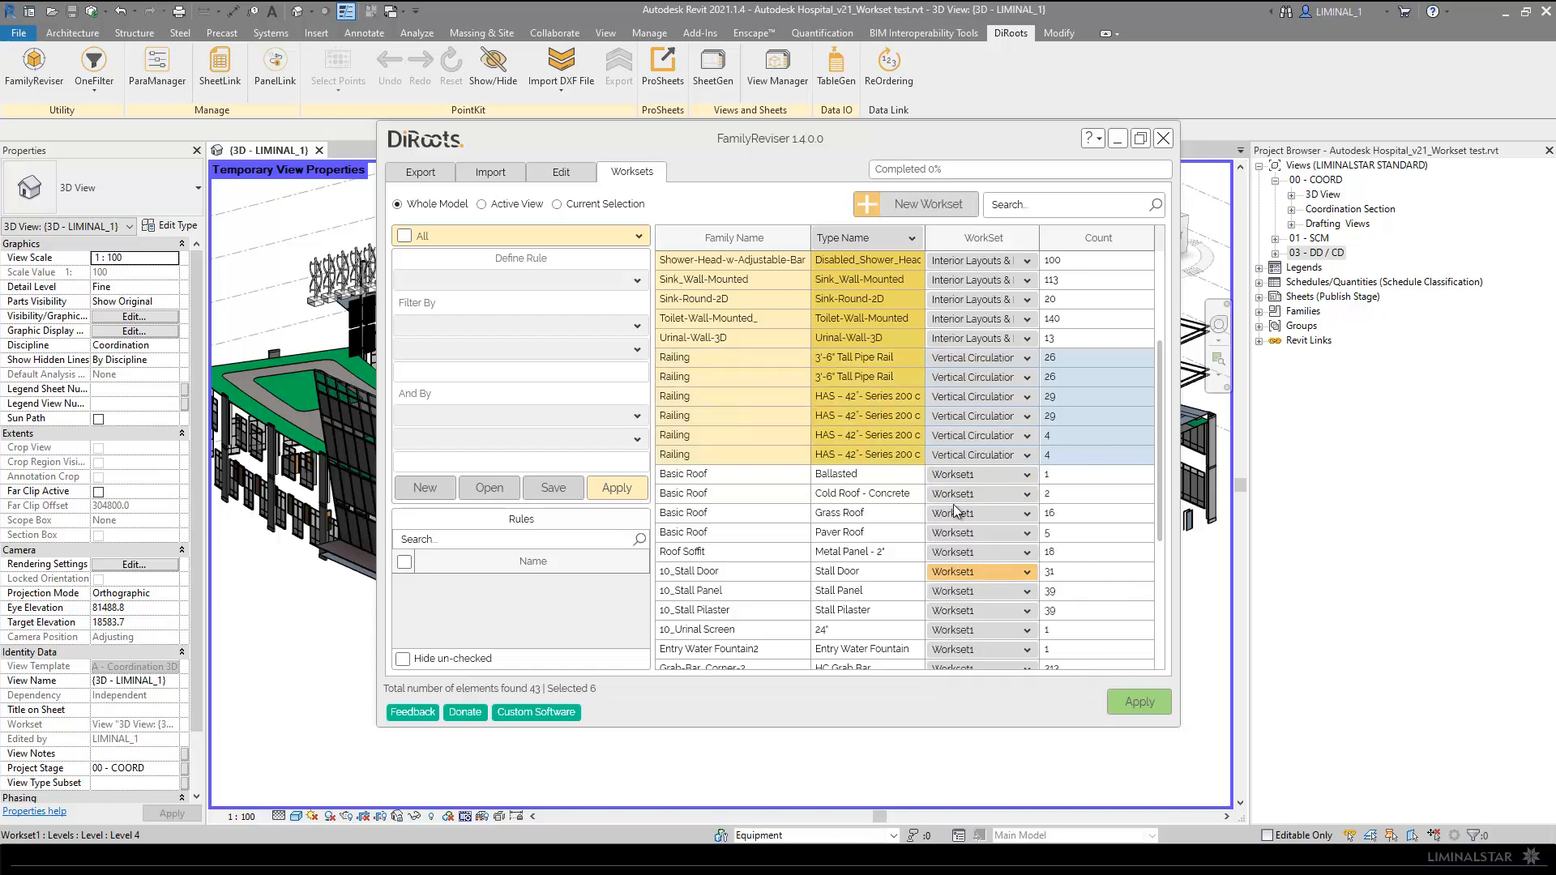
Step: Set the workset of the four Basic Roof types and the Metal Panel - 2" roof soffit to Building Envelope
scroll(766, 459, down, 3)
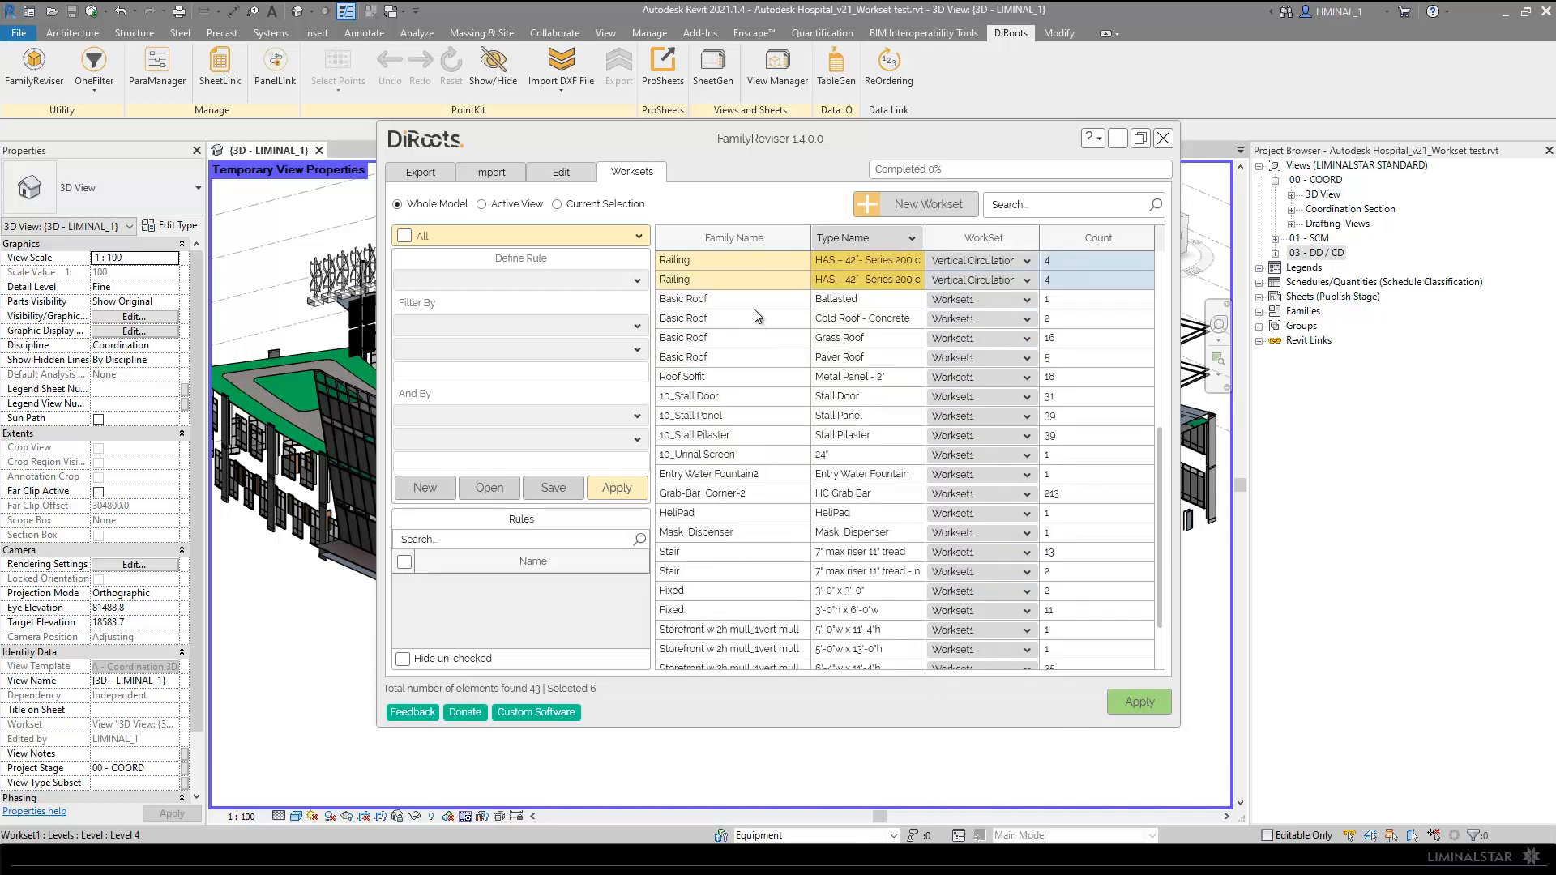
click(750, 301)
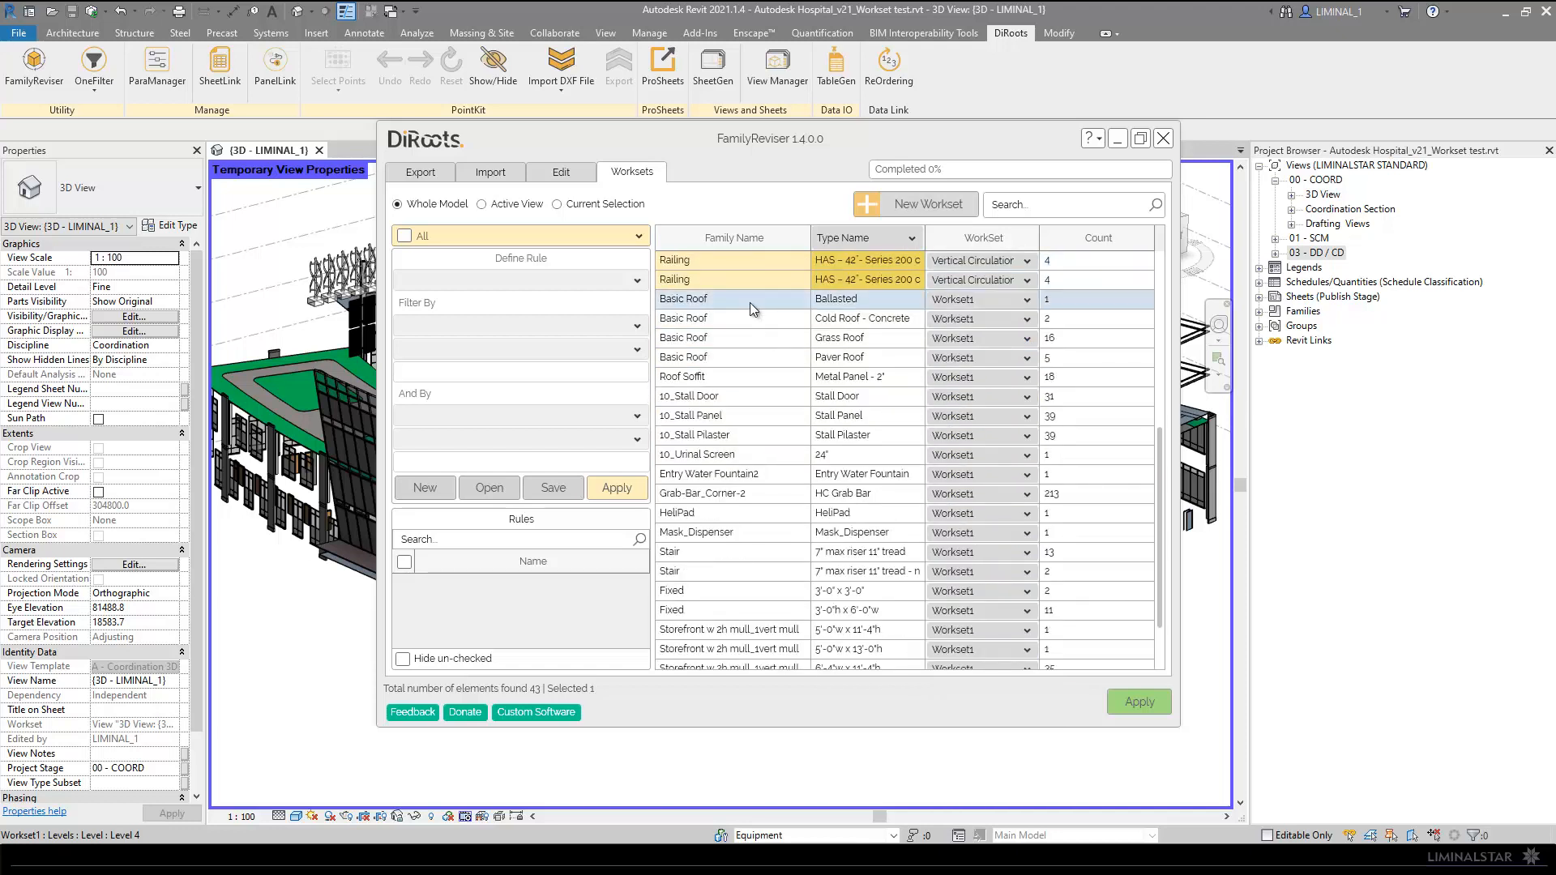
shift+click(746, 376)
click(1028, 378)
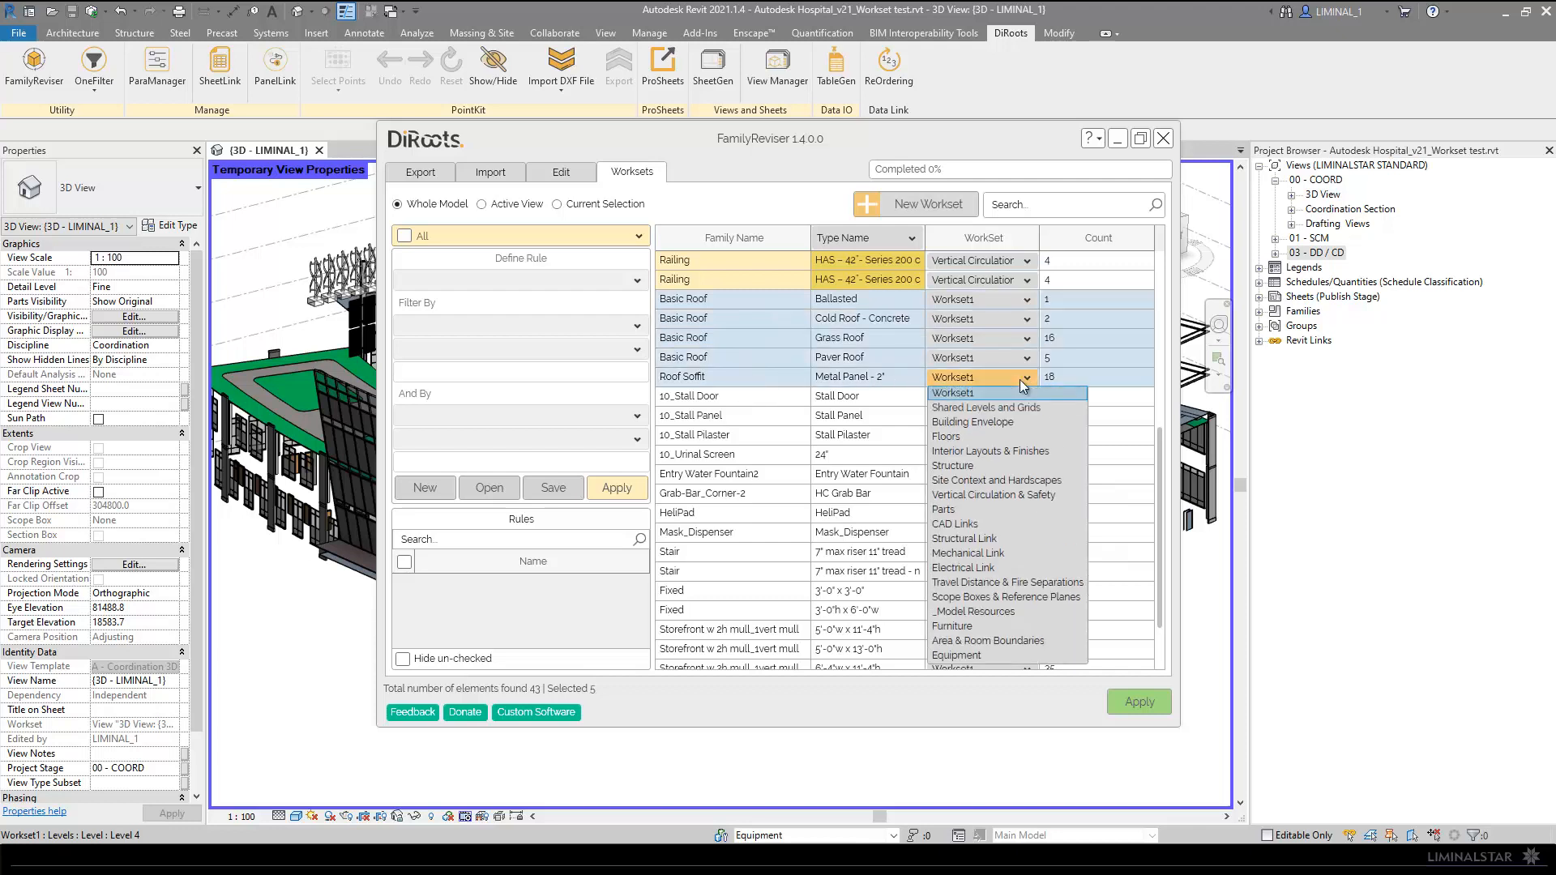
click(1003, 413)
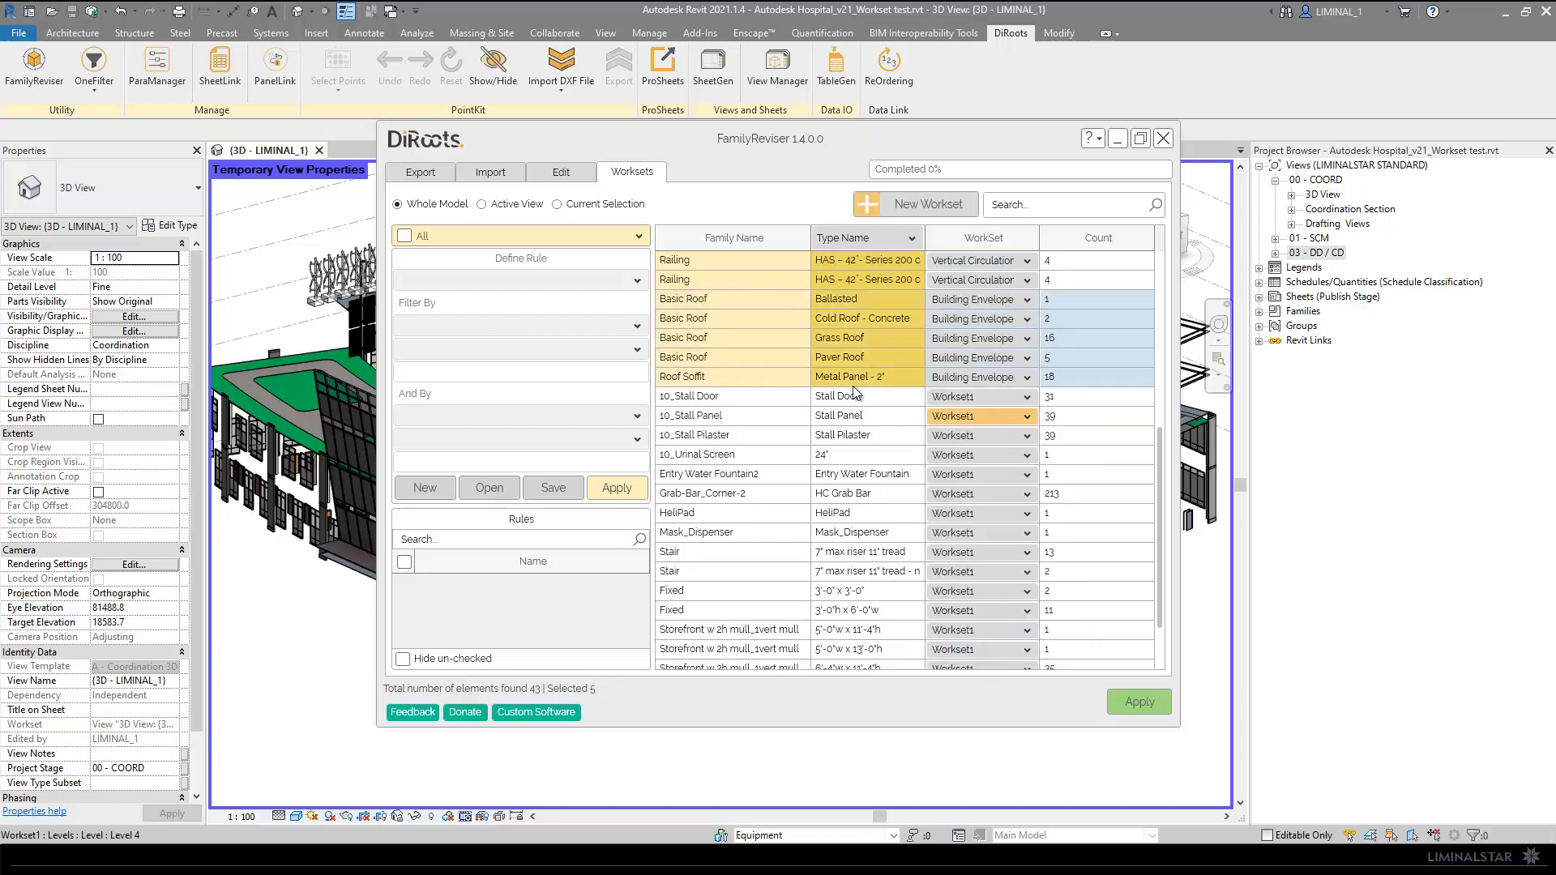
Step: Set the workset of the stall, urinal screen, water fountain, grab bar, HeliPad and mask dispenser types to Interior Layouts & Finishes
click(750, 412)
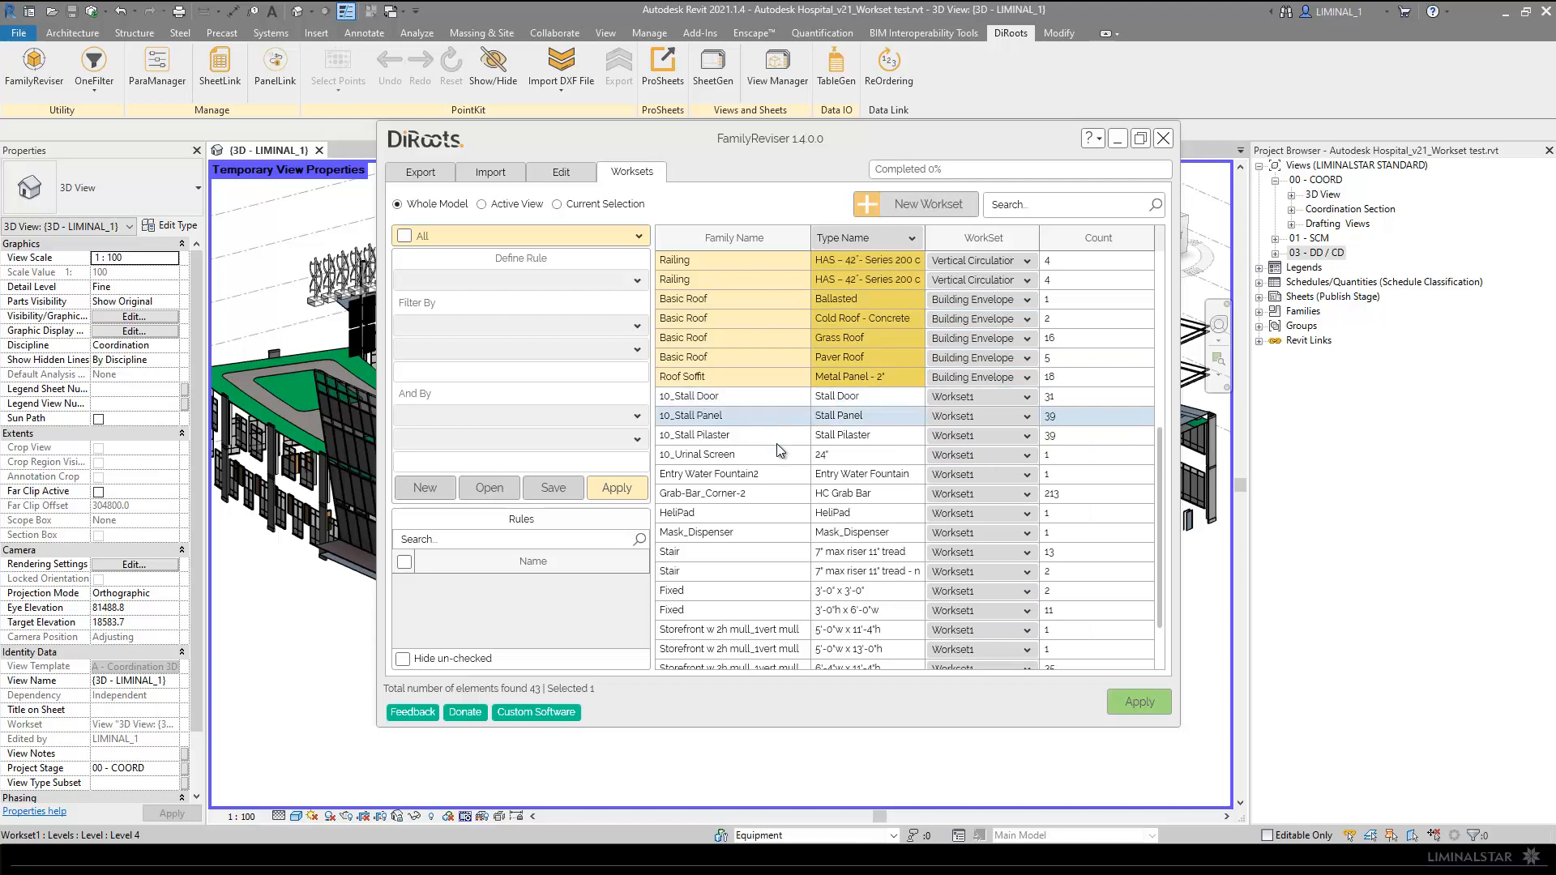
click(763, 399)
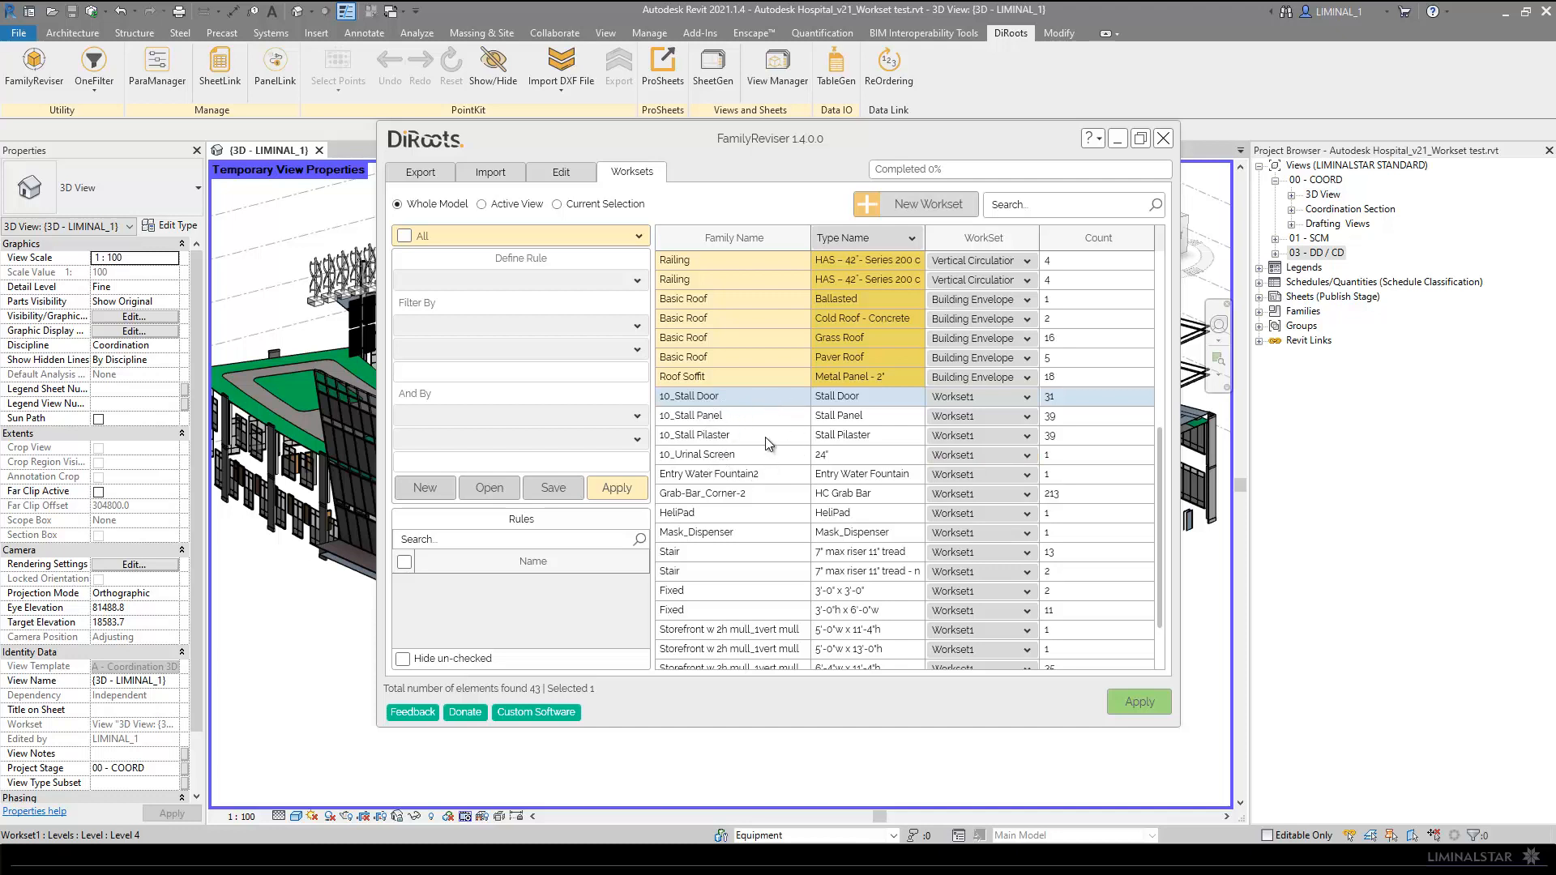
shift+click(762, 531)
click(1028, 396)
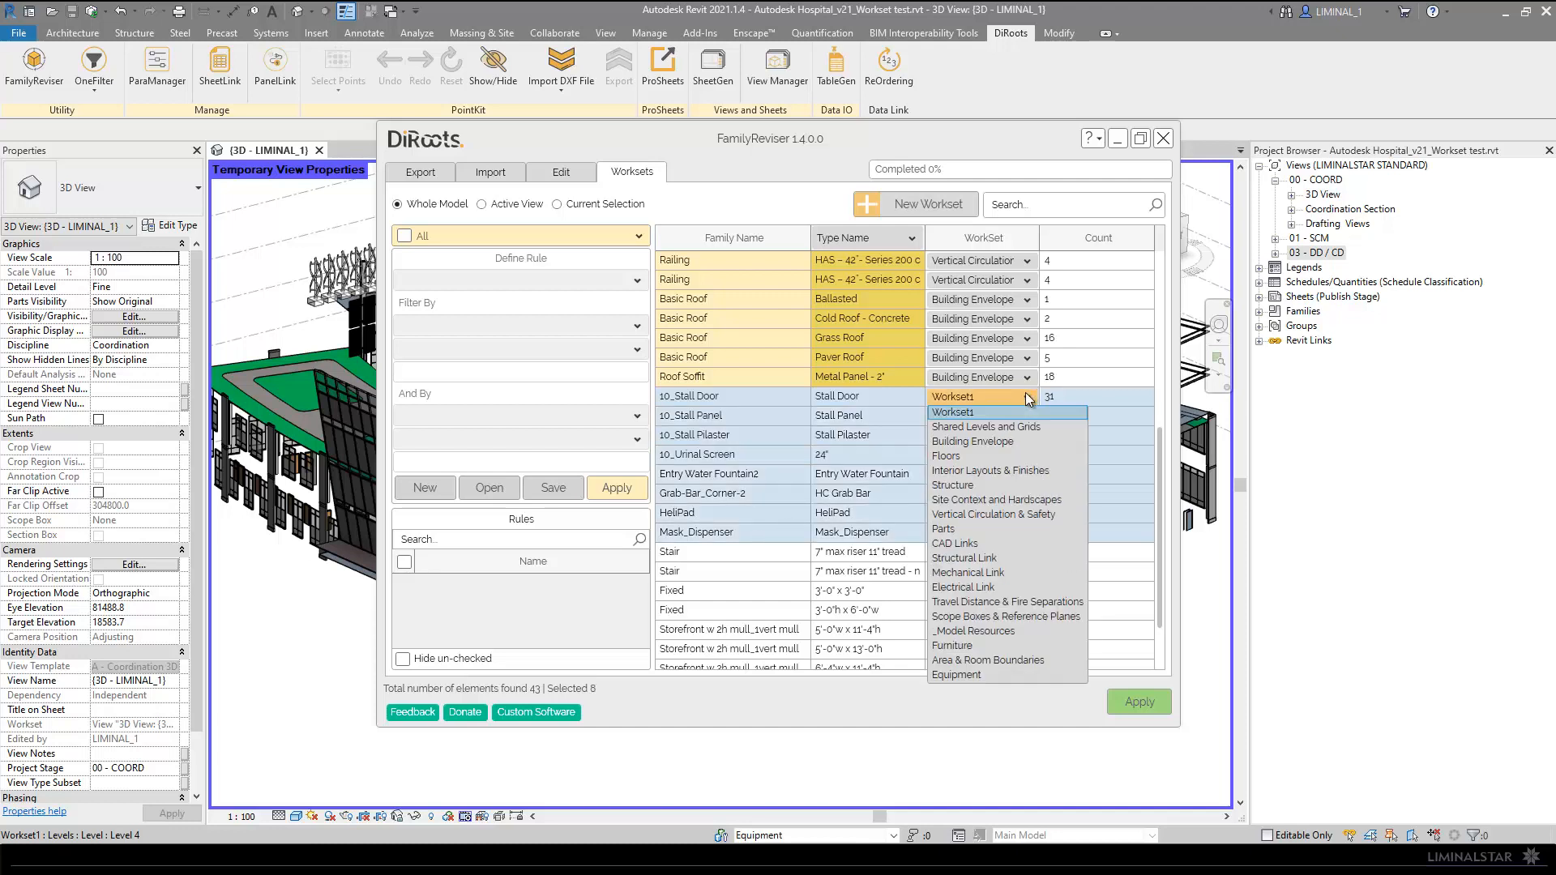
click(989, 471)
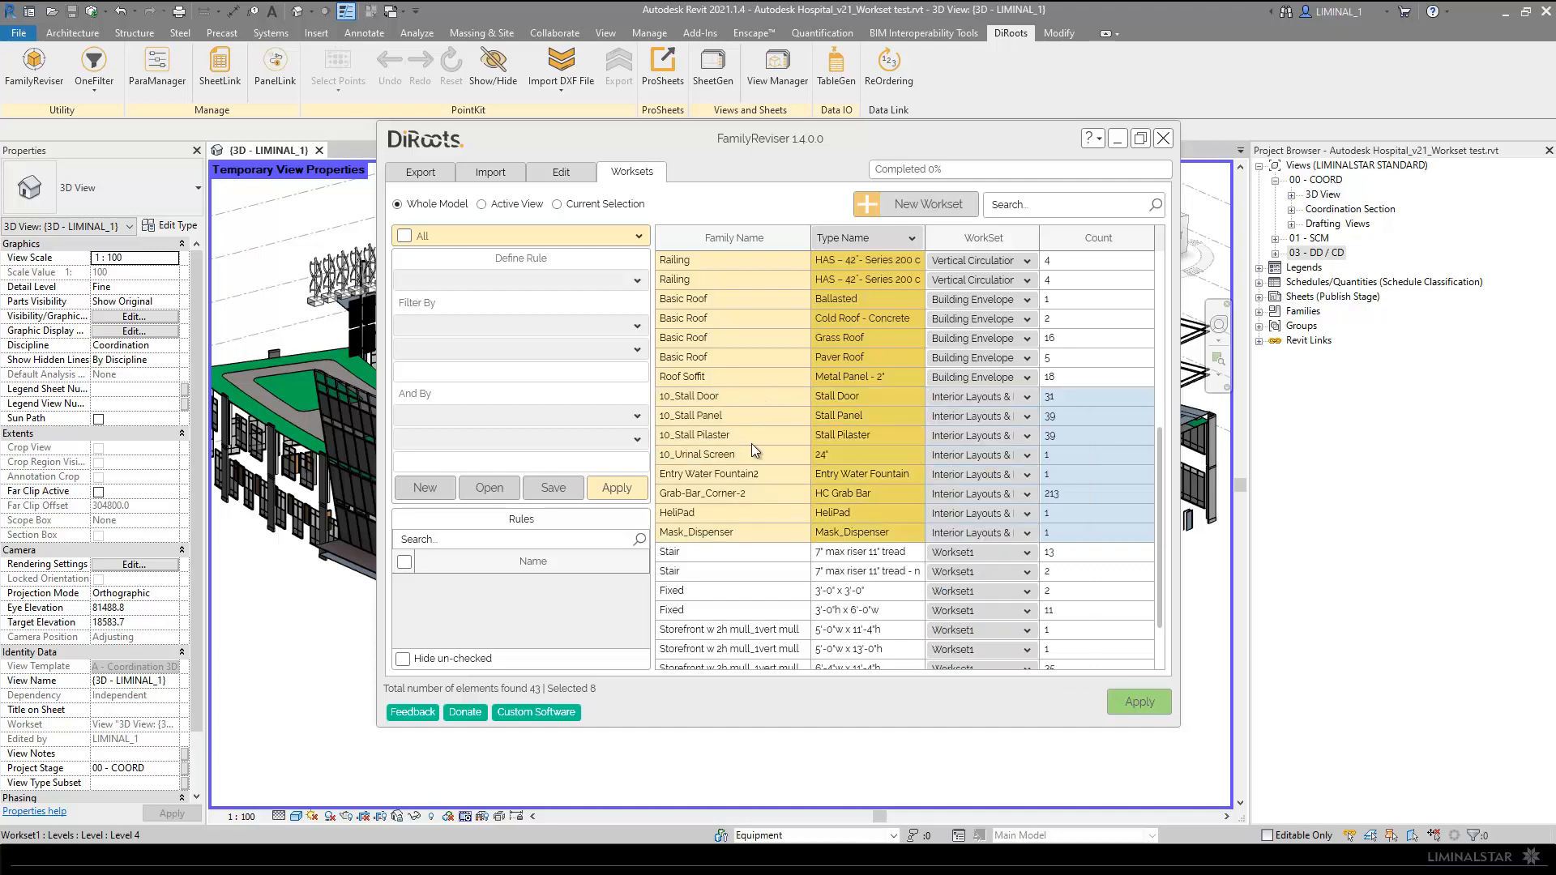
Step: Examine the type list with all categories included for elements still assigned to Workset1
scroll(762, 466, down, 1)
click(770, 477)
shift+click(766, 492)
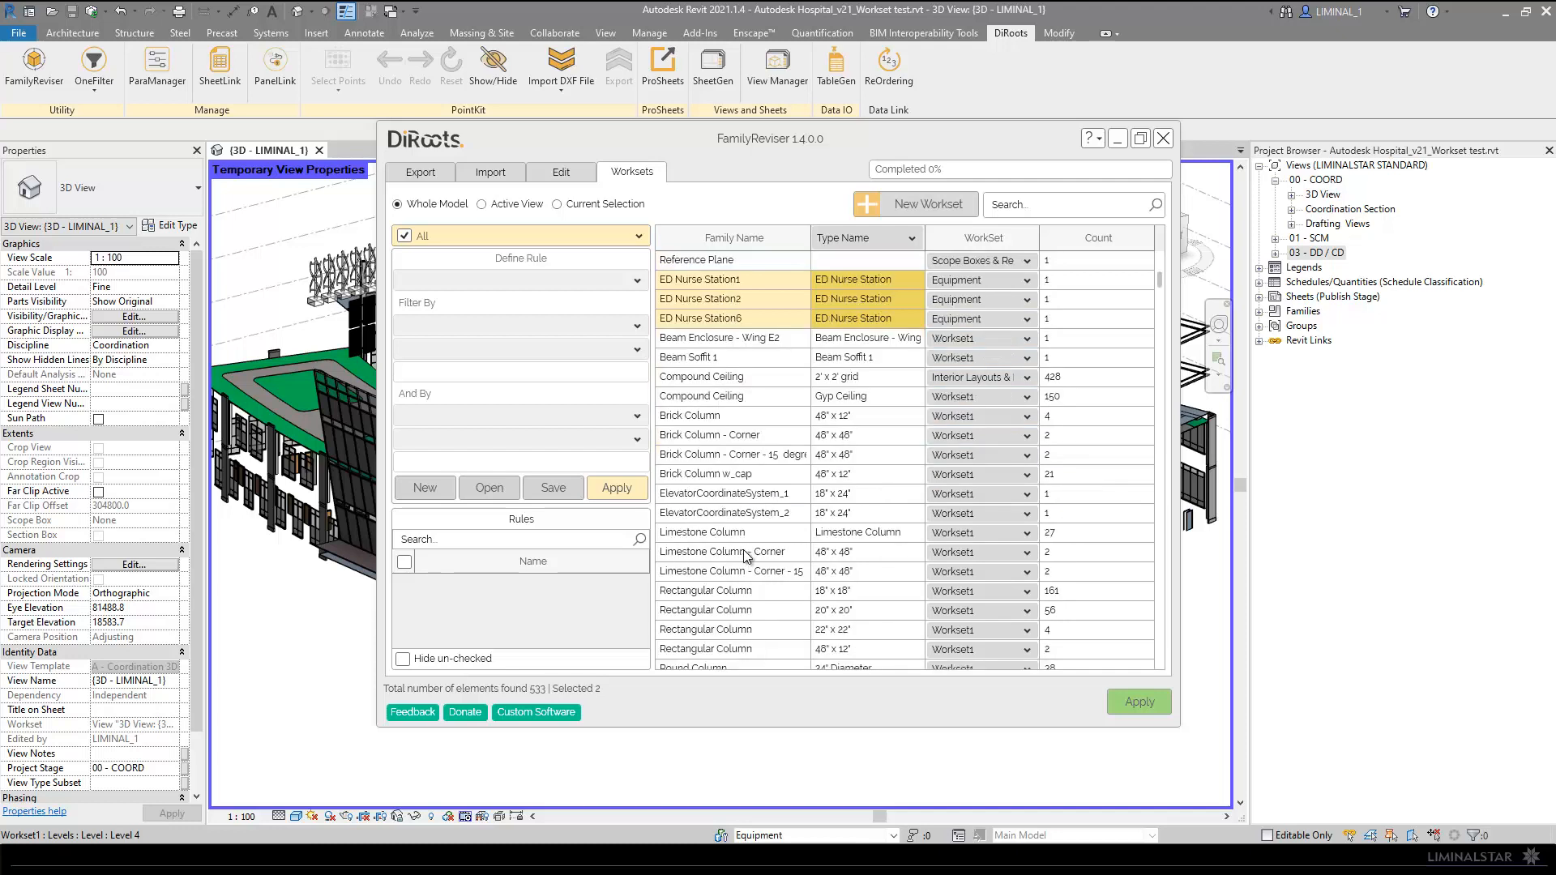
scroll(745, 555, down, 2)
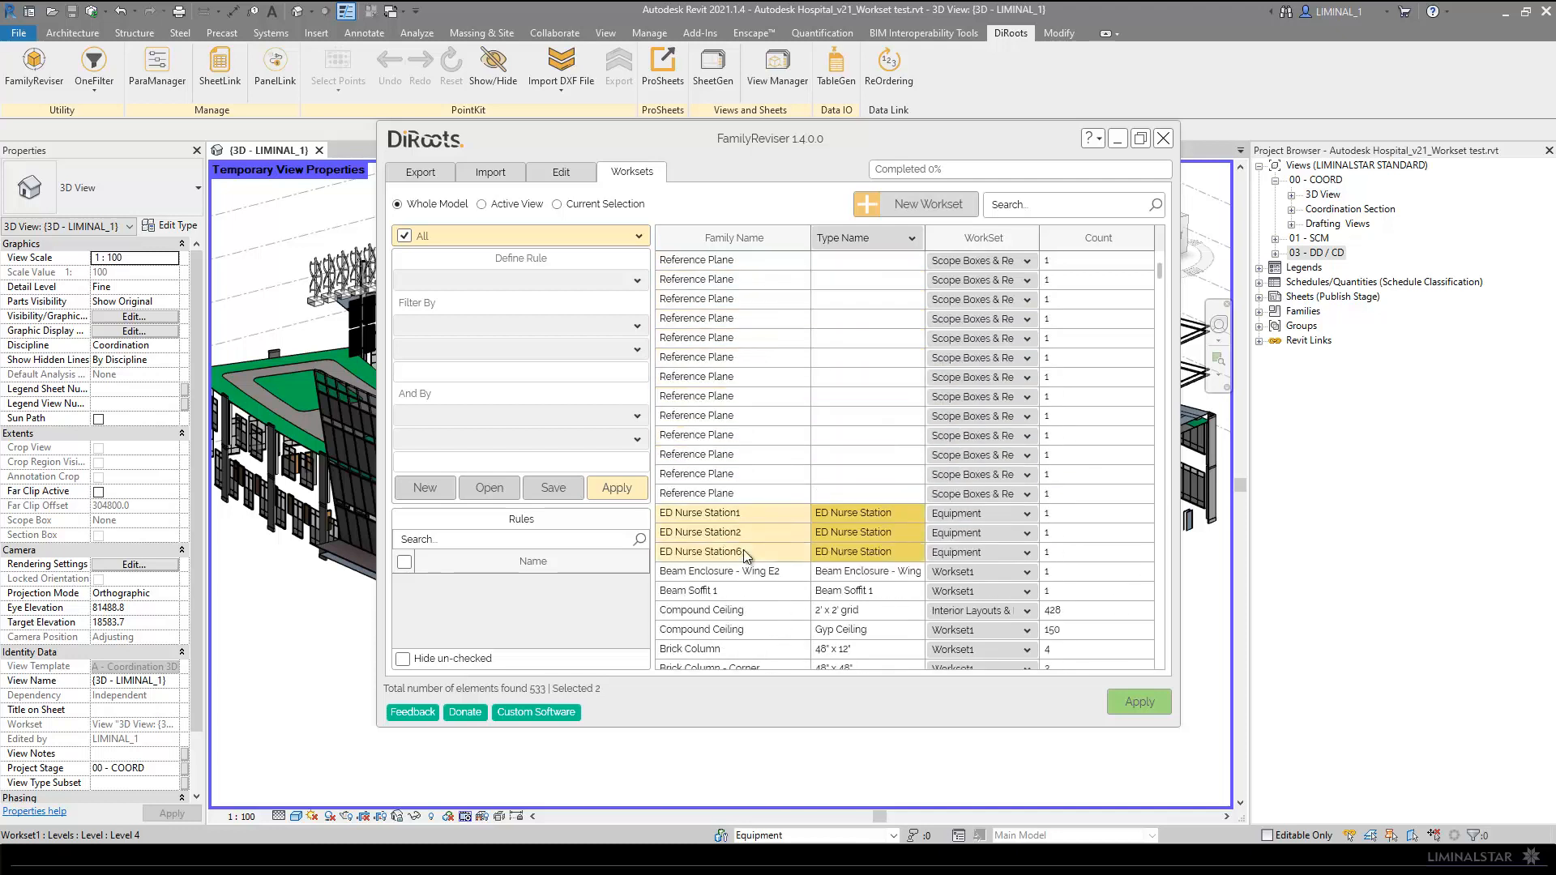
scroll(745, 556, down, 10)
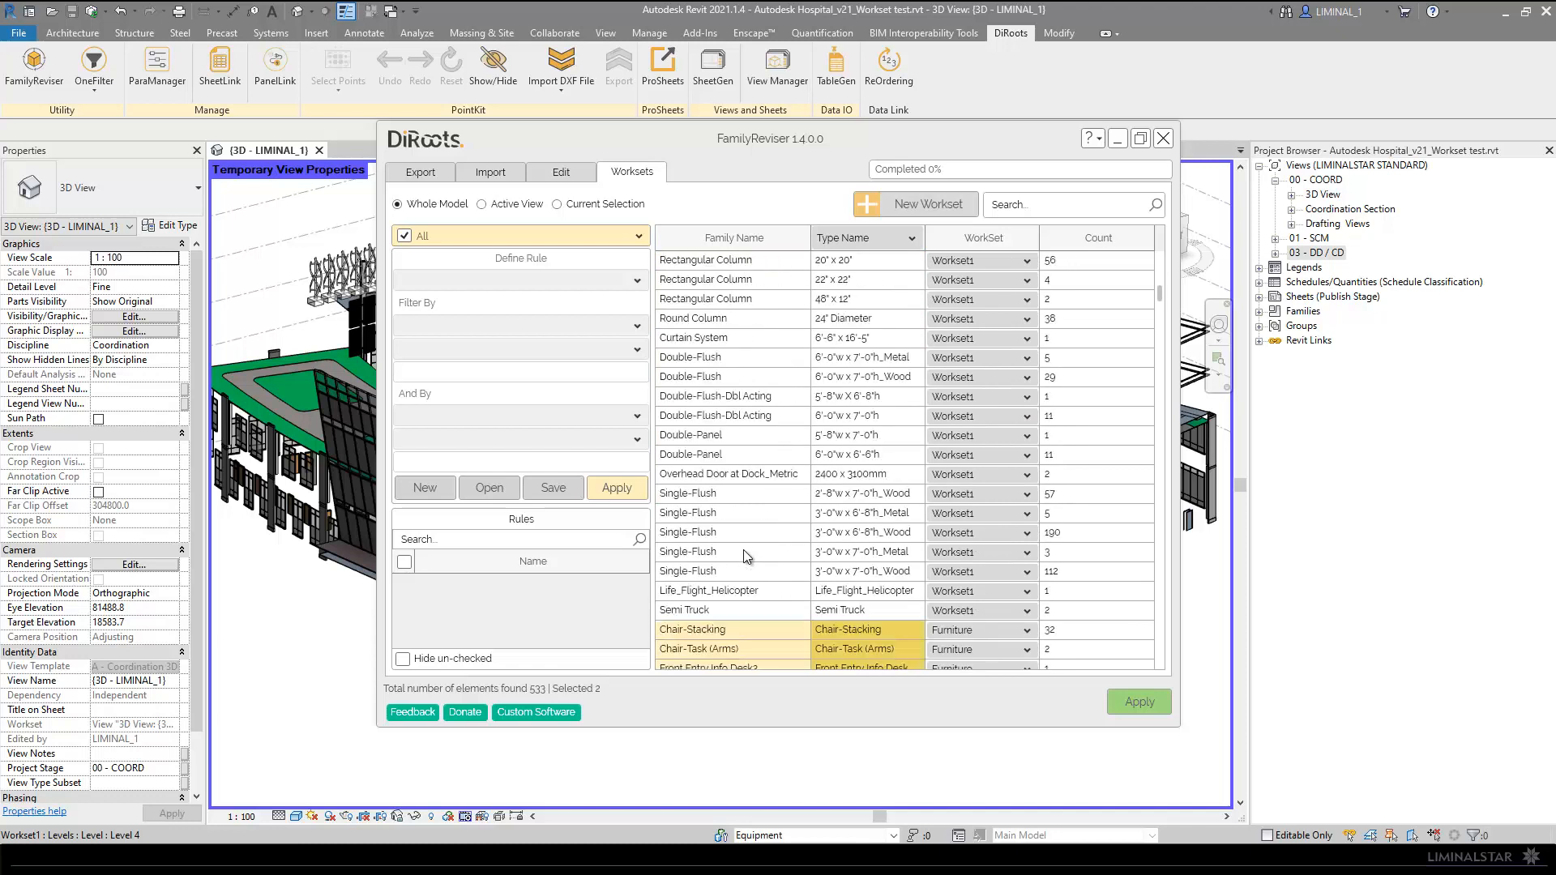
scroll(746, 556, down, 7)
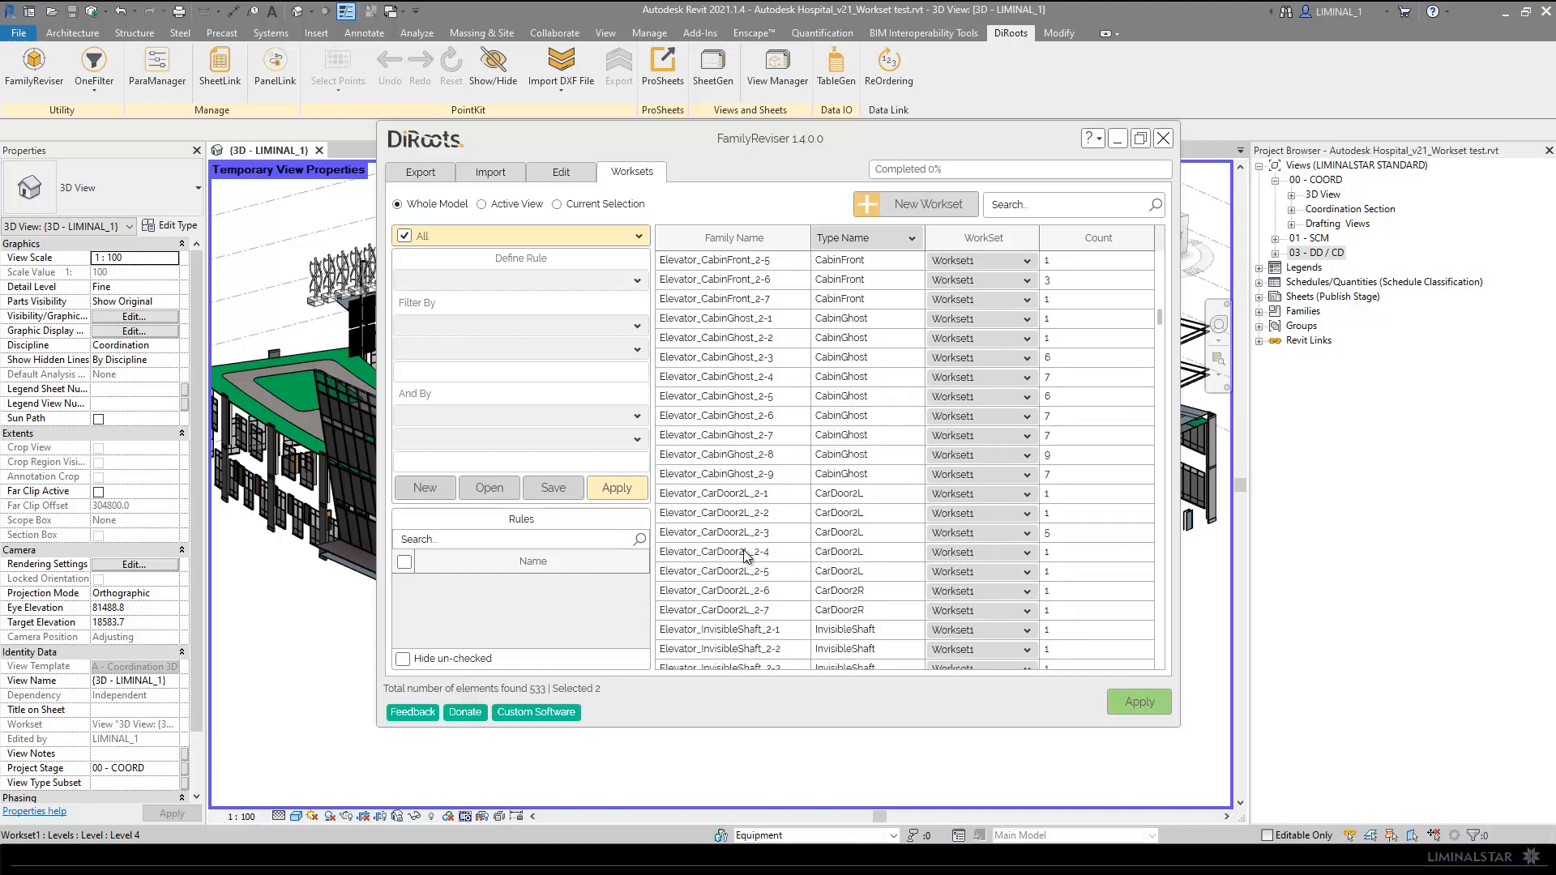
scroll(746, 557, up, 5)
scroll(746, 556, up, 2)
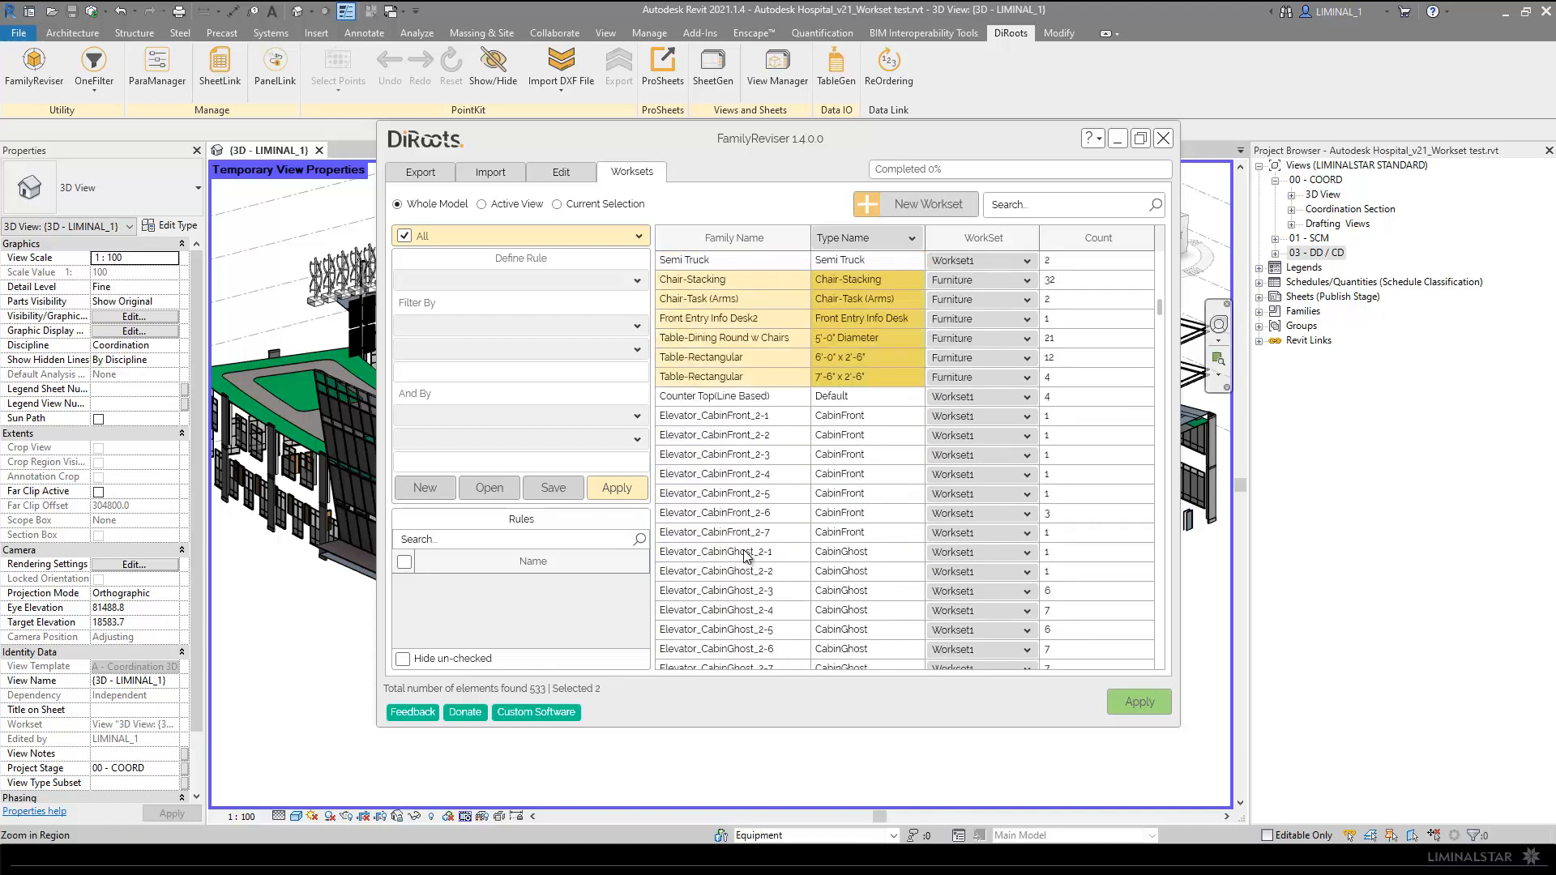
scroll(746, 557, down, 6)
scroll(746, 556, down, 20)
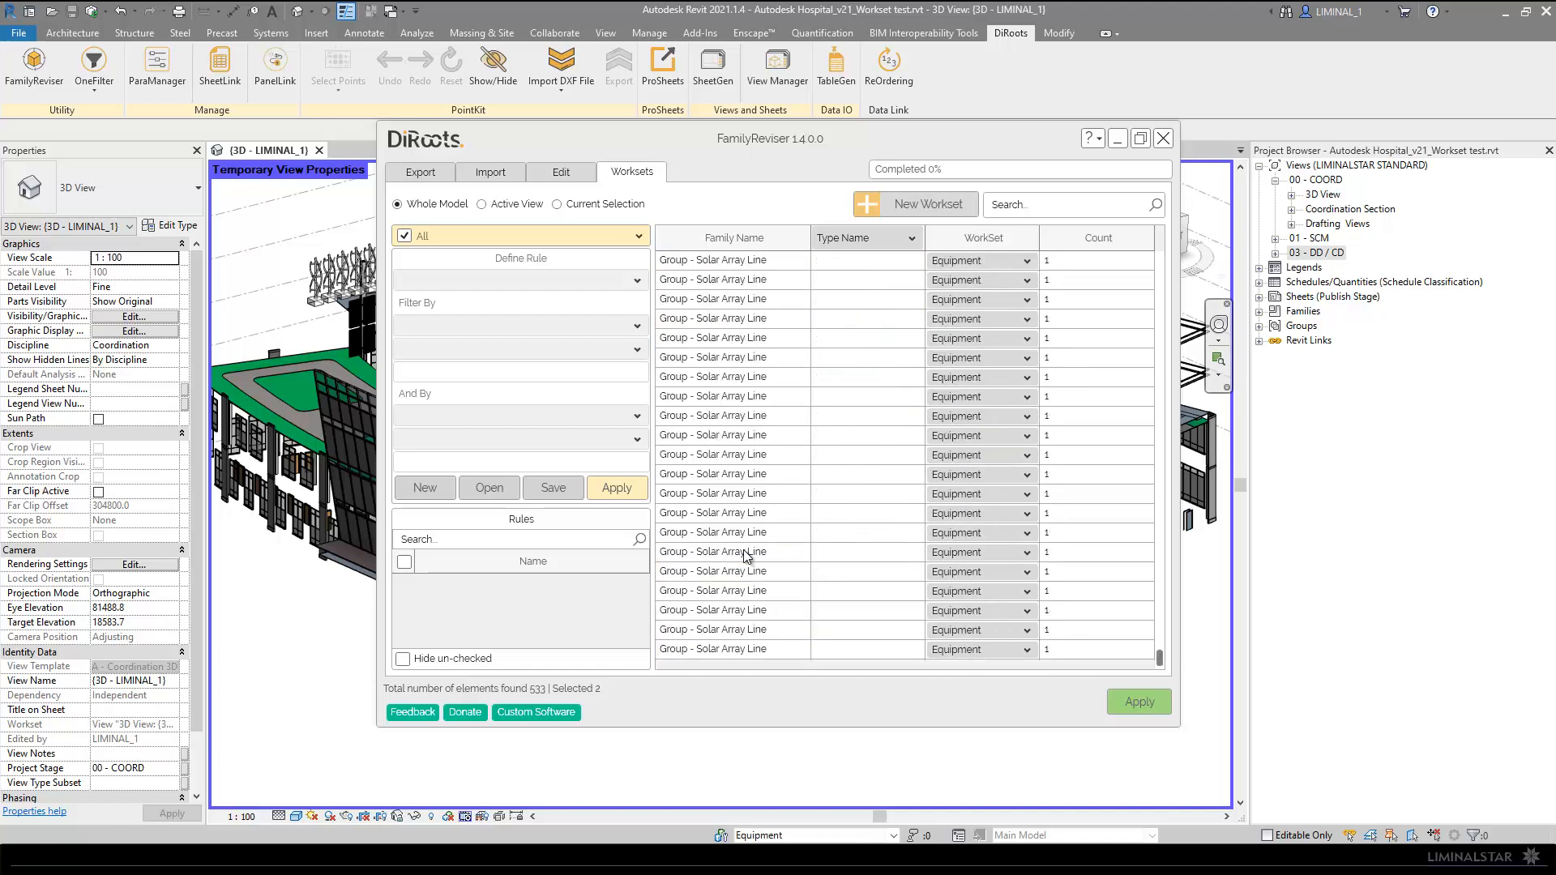
scroll(747, 557, up, 7)
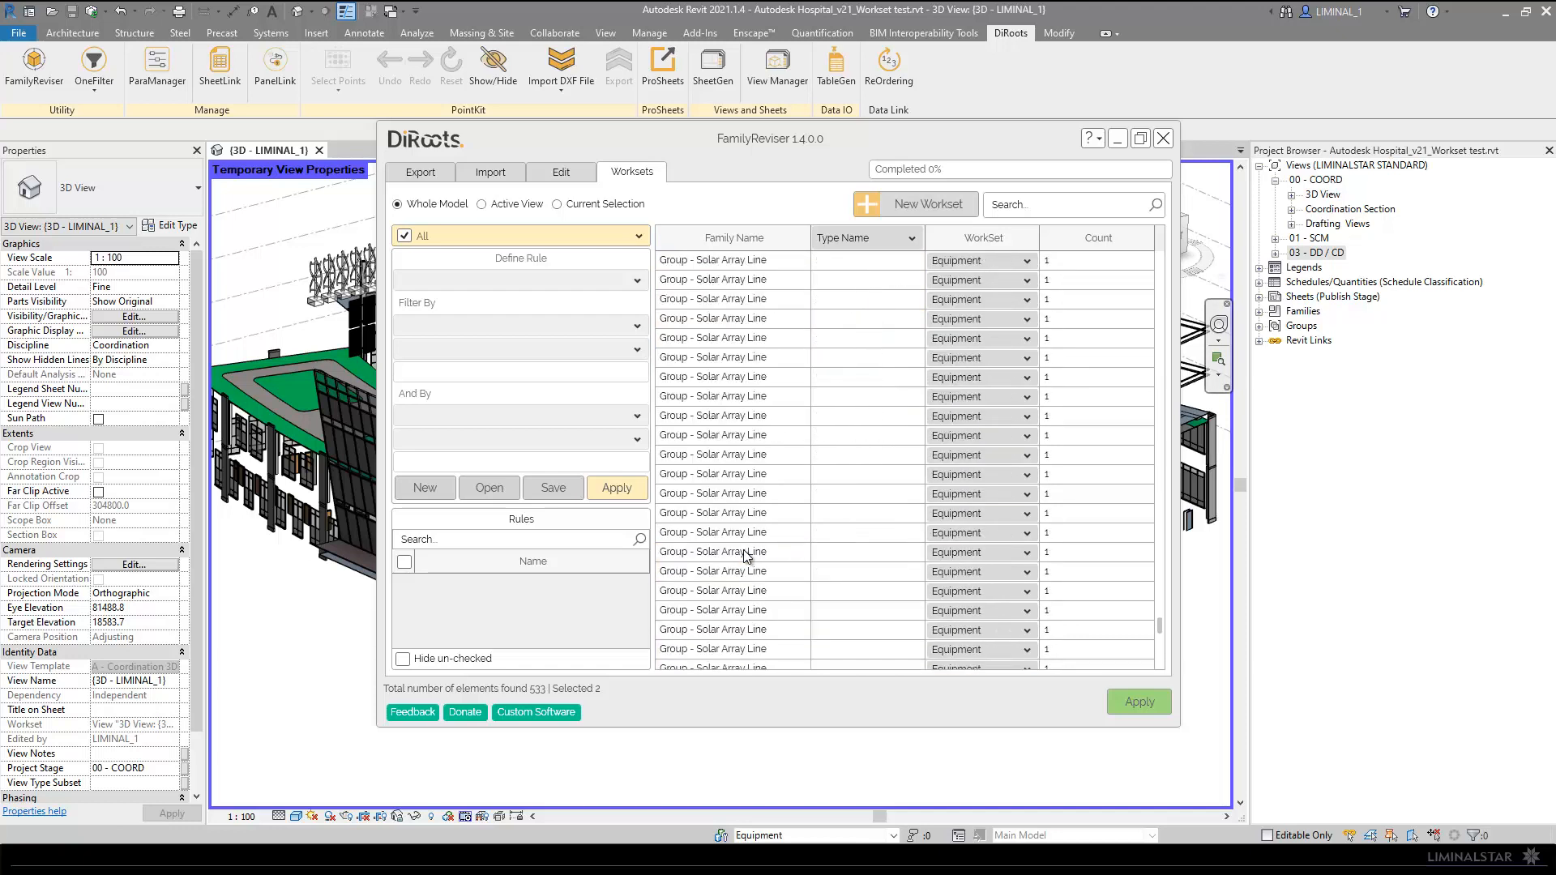
scroll(747, 557, up, 12)
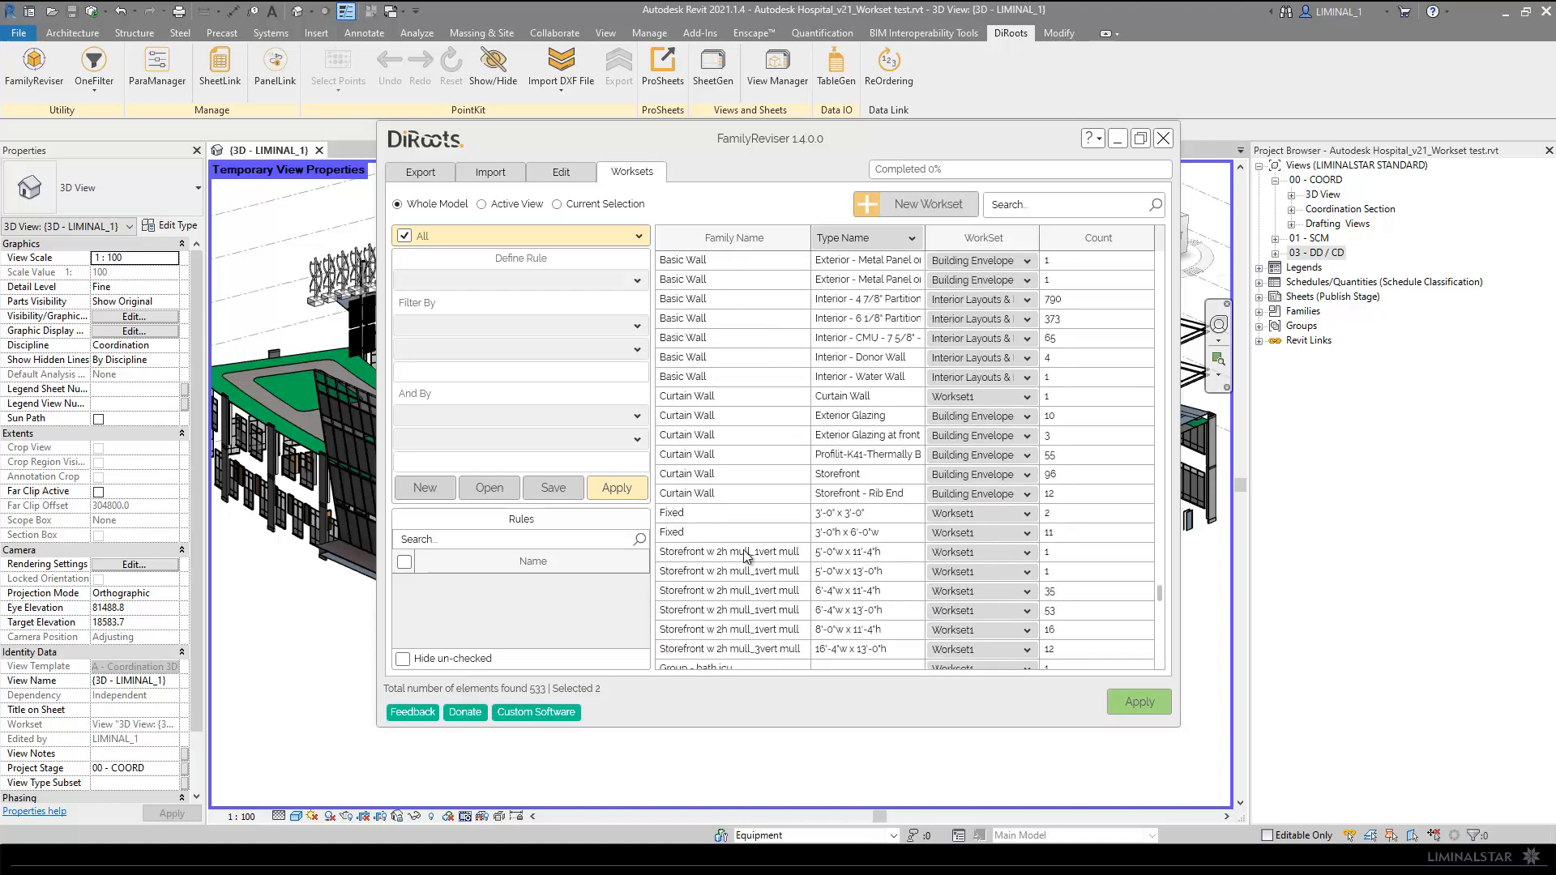
scroll(747, 556, up, 8)
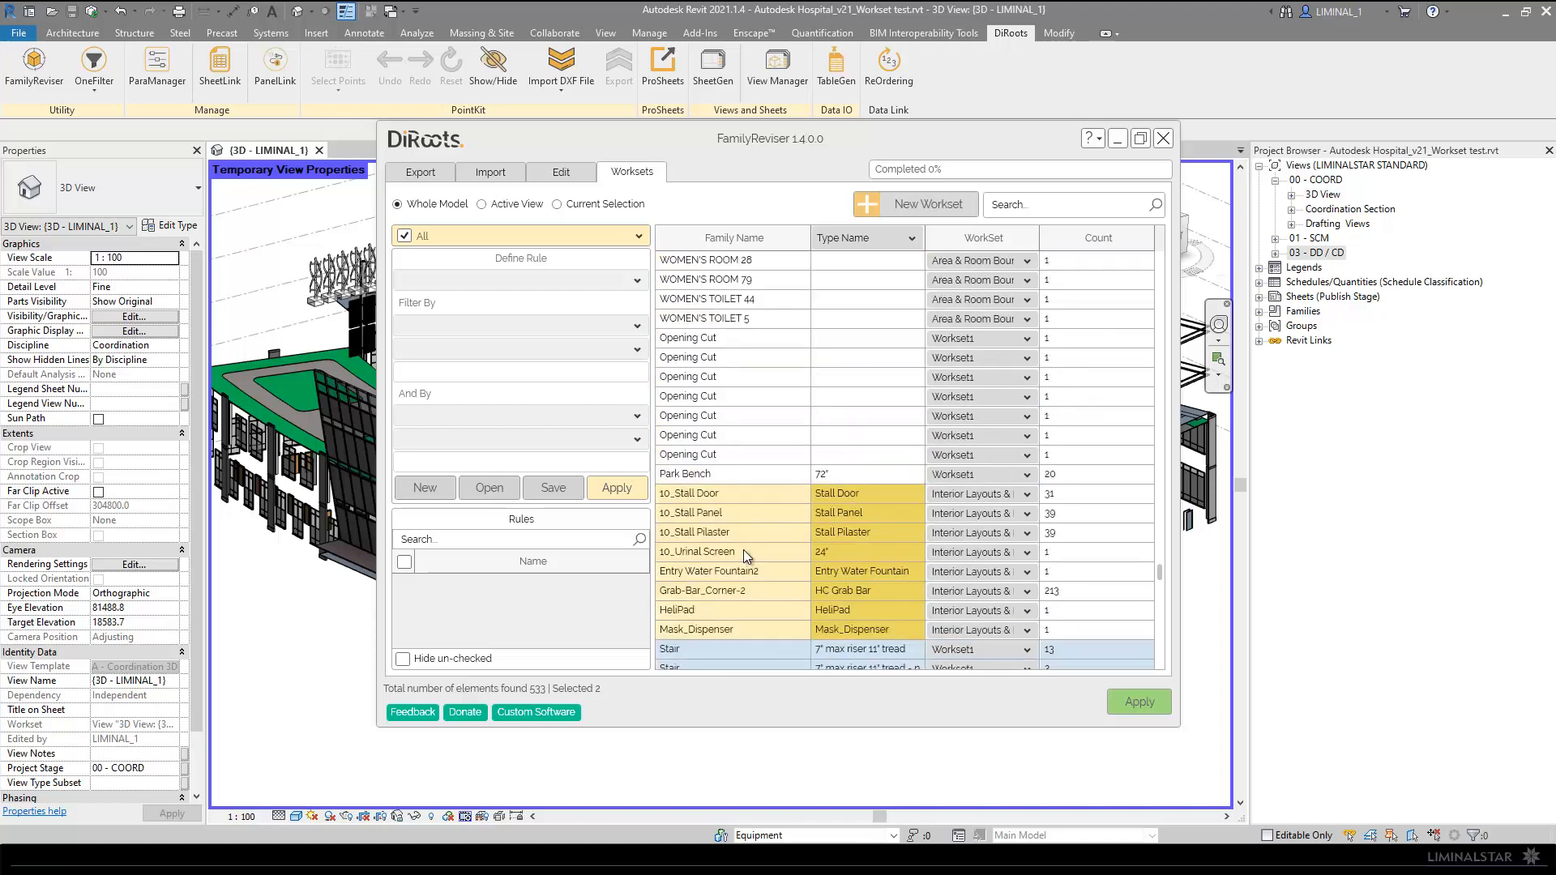
Step: Set the workset of all seven Opening Cut entries to Building Envelope
scroll(742, 550, up, 1)
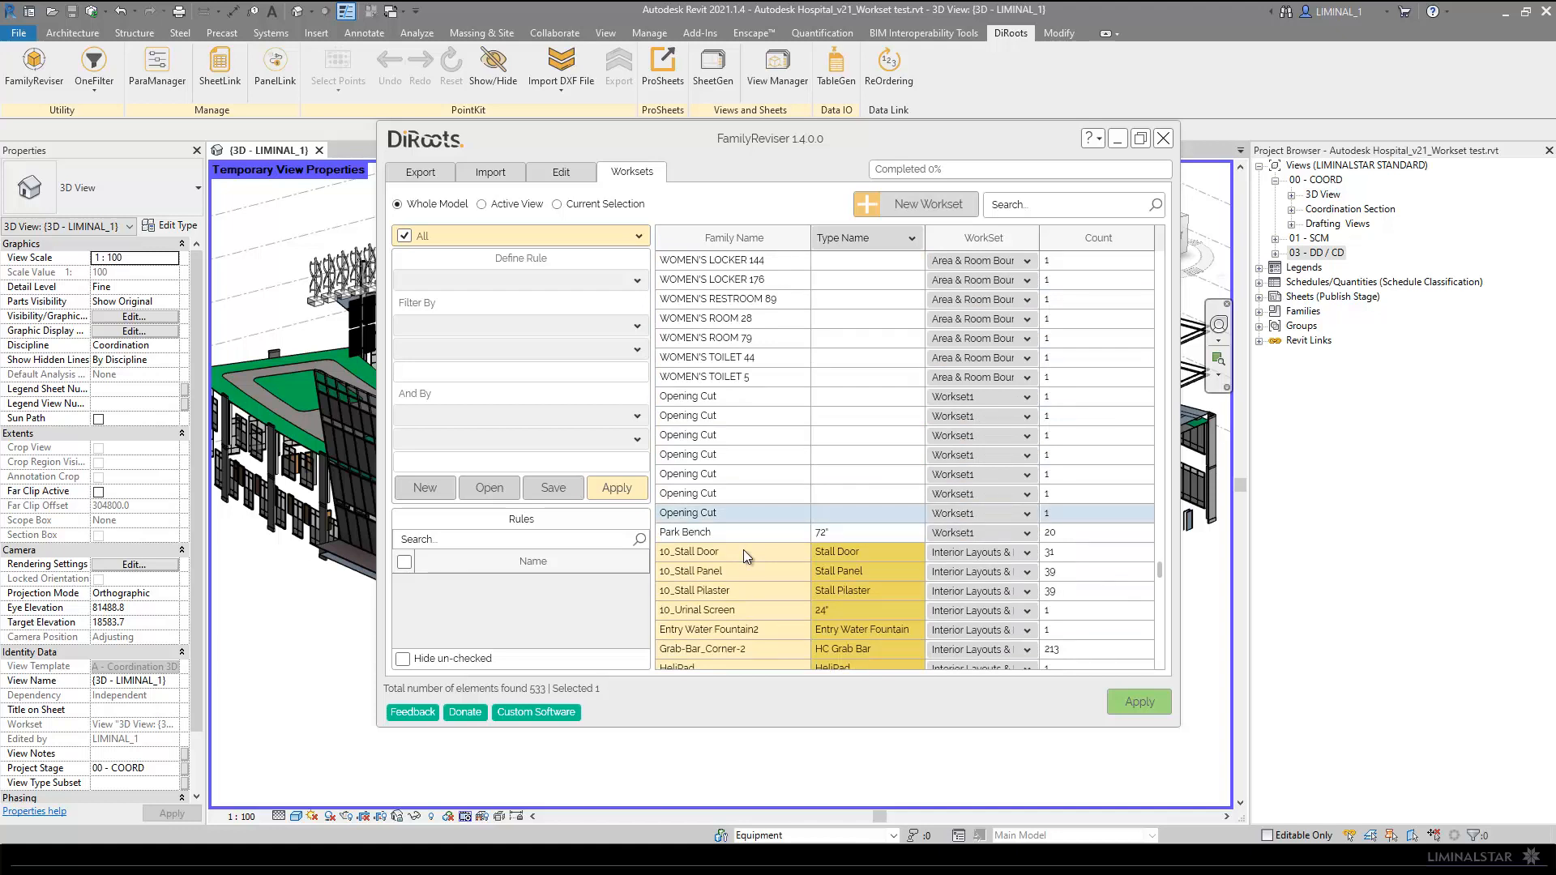
shift+click(733, 397)
click(983, 397)
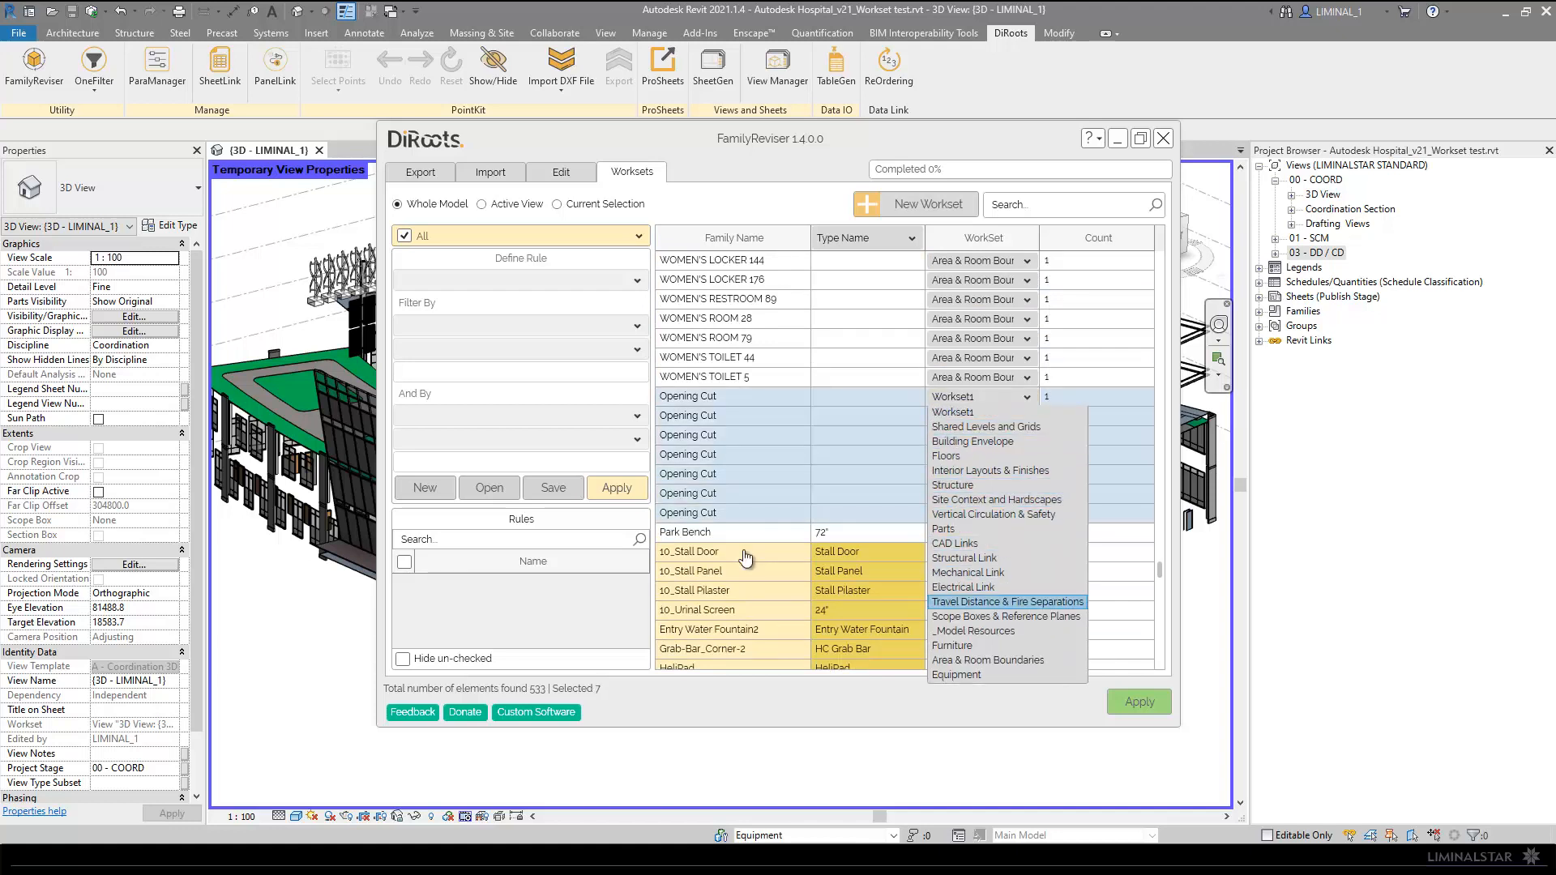
key(Return)
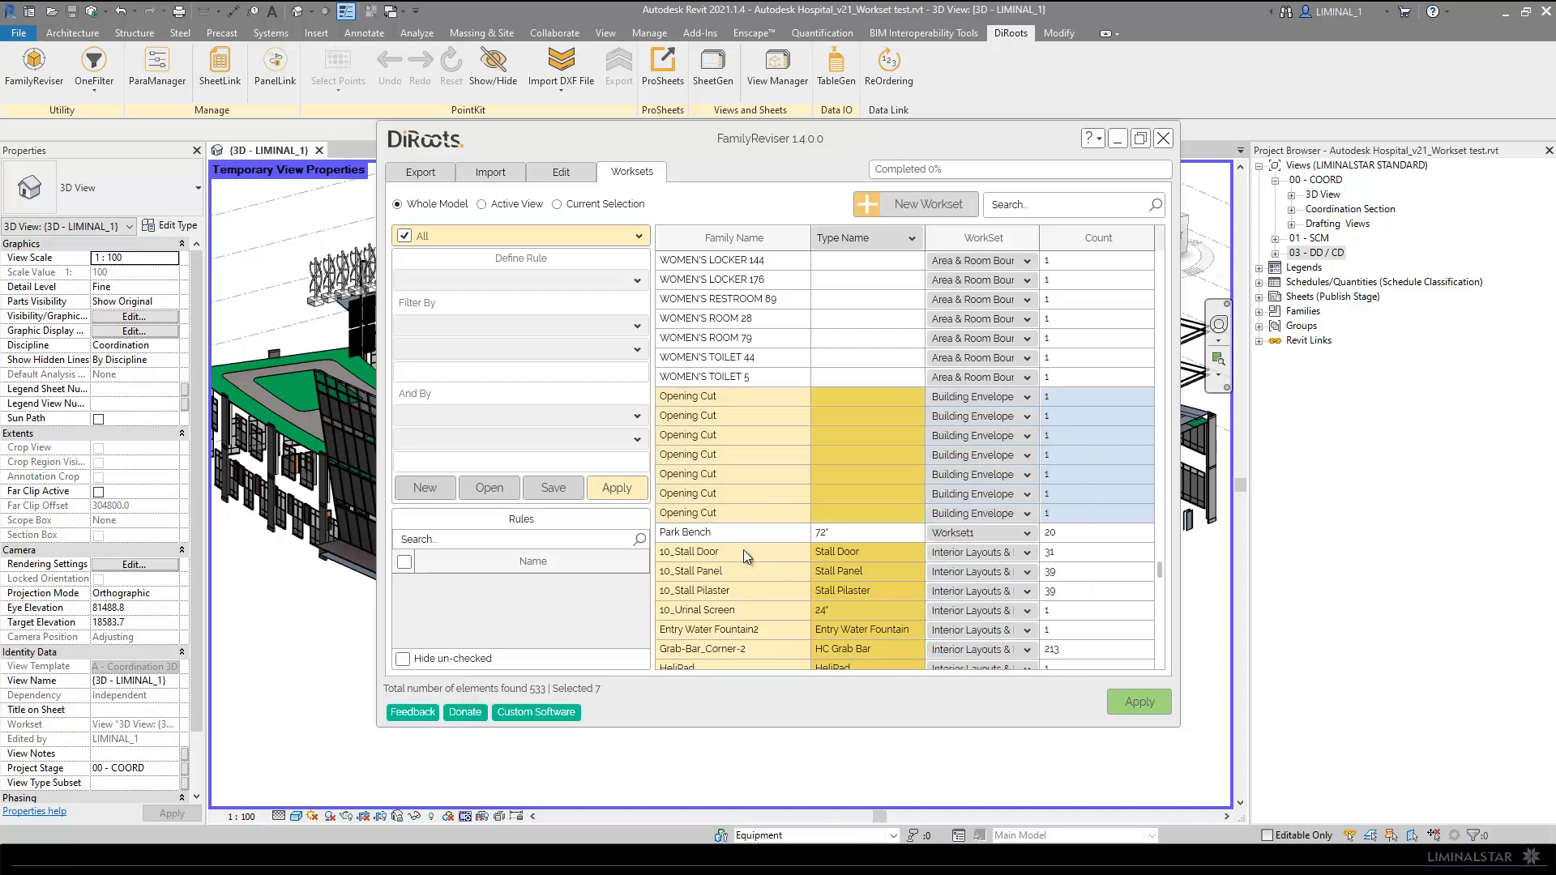
Step: Limit the category filter to Ceilings only
scroll(742, 549, up, 5)
scroll(744, 551, up, 5)
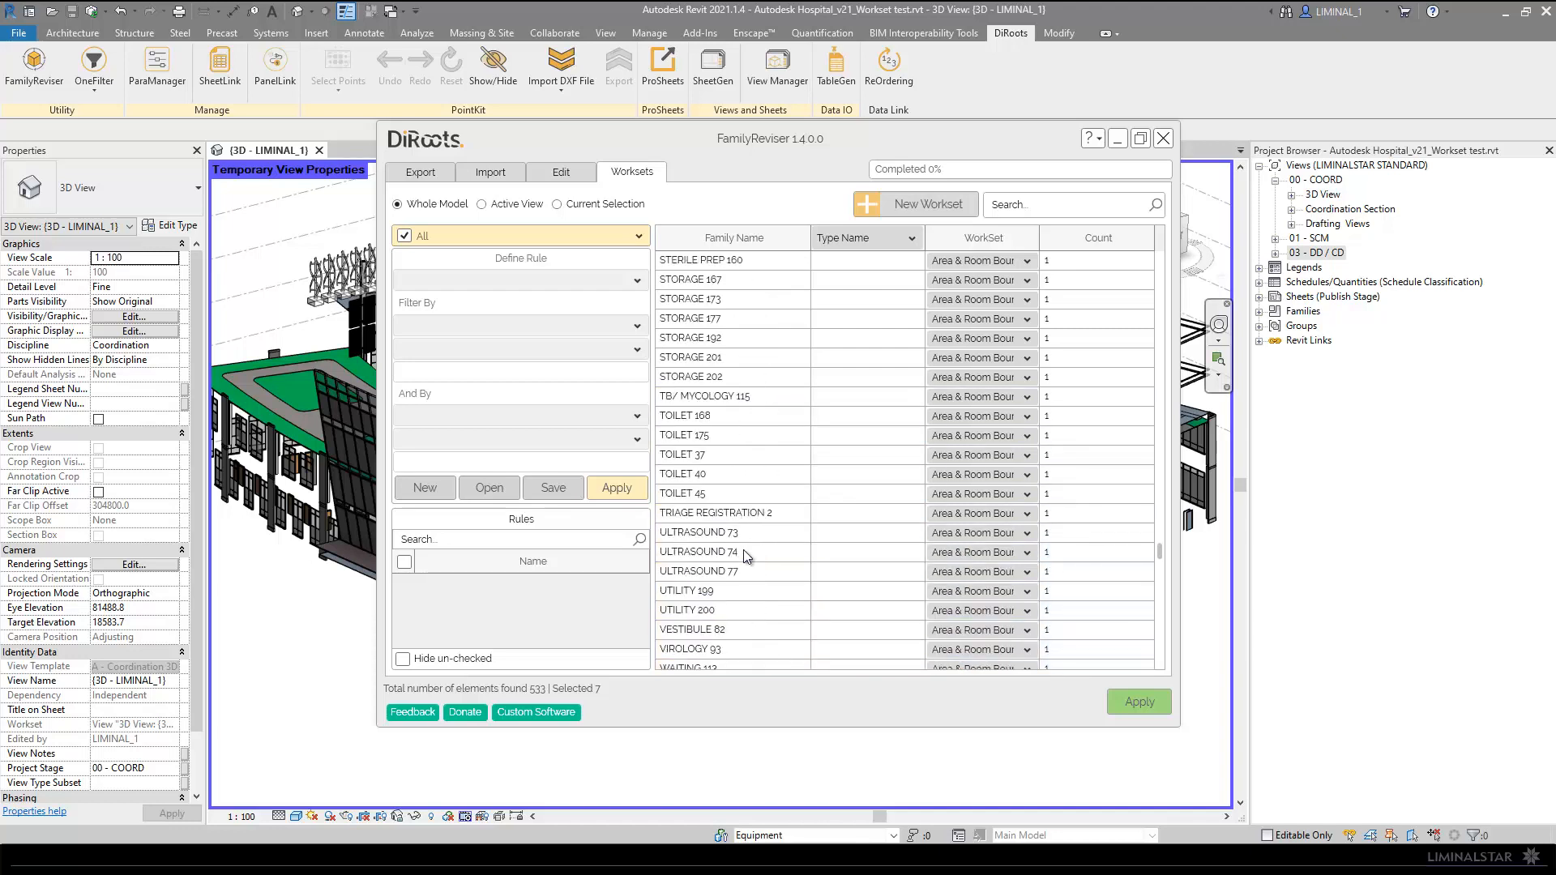
click(639, 236)
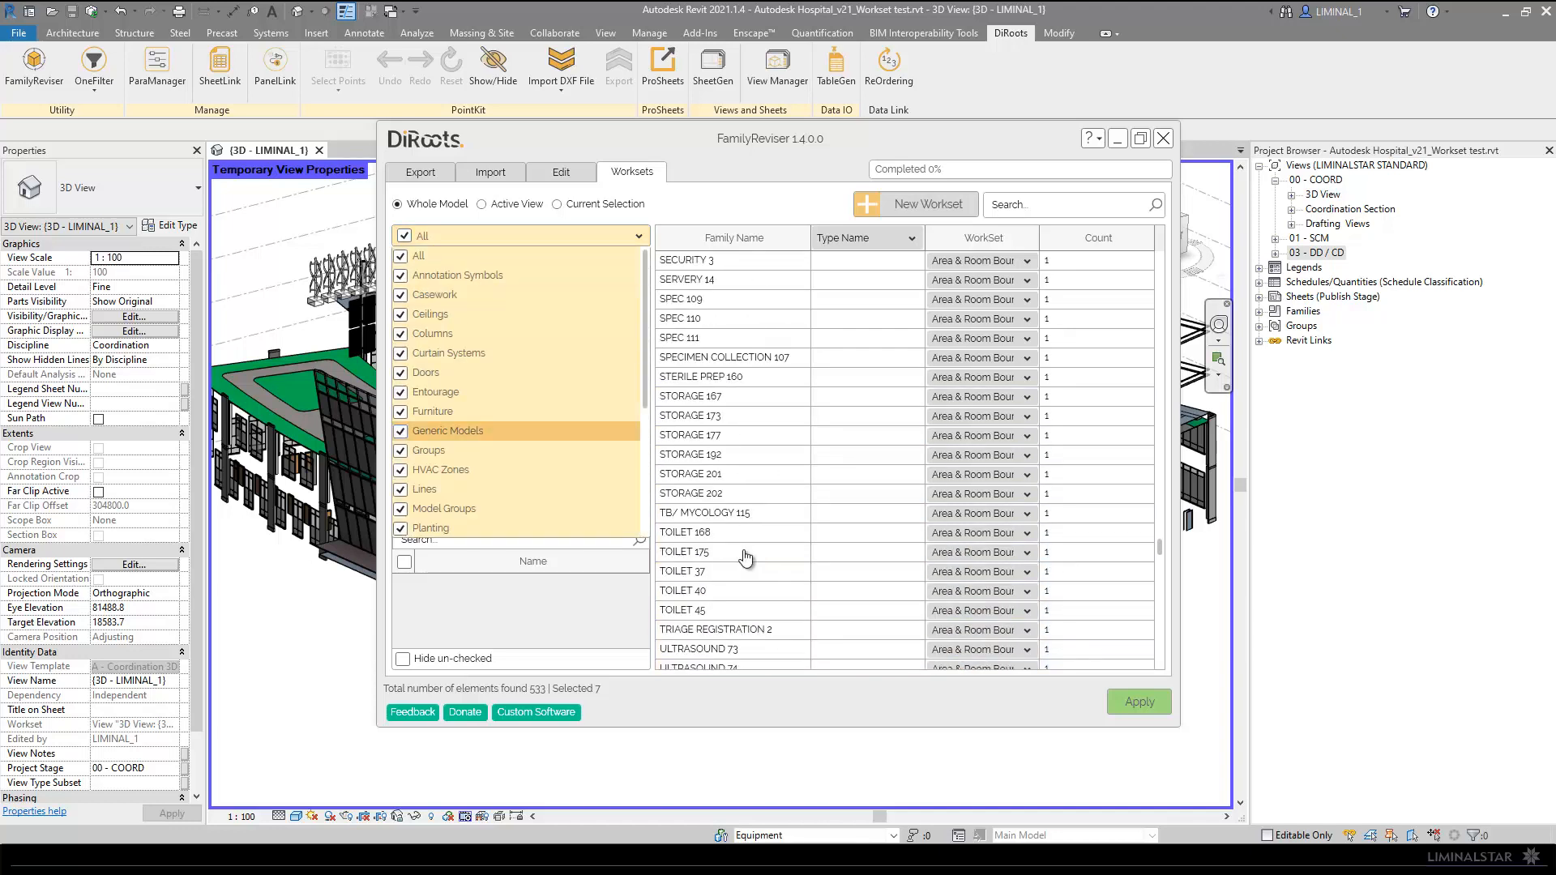
click(401, 257)
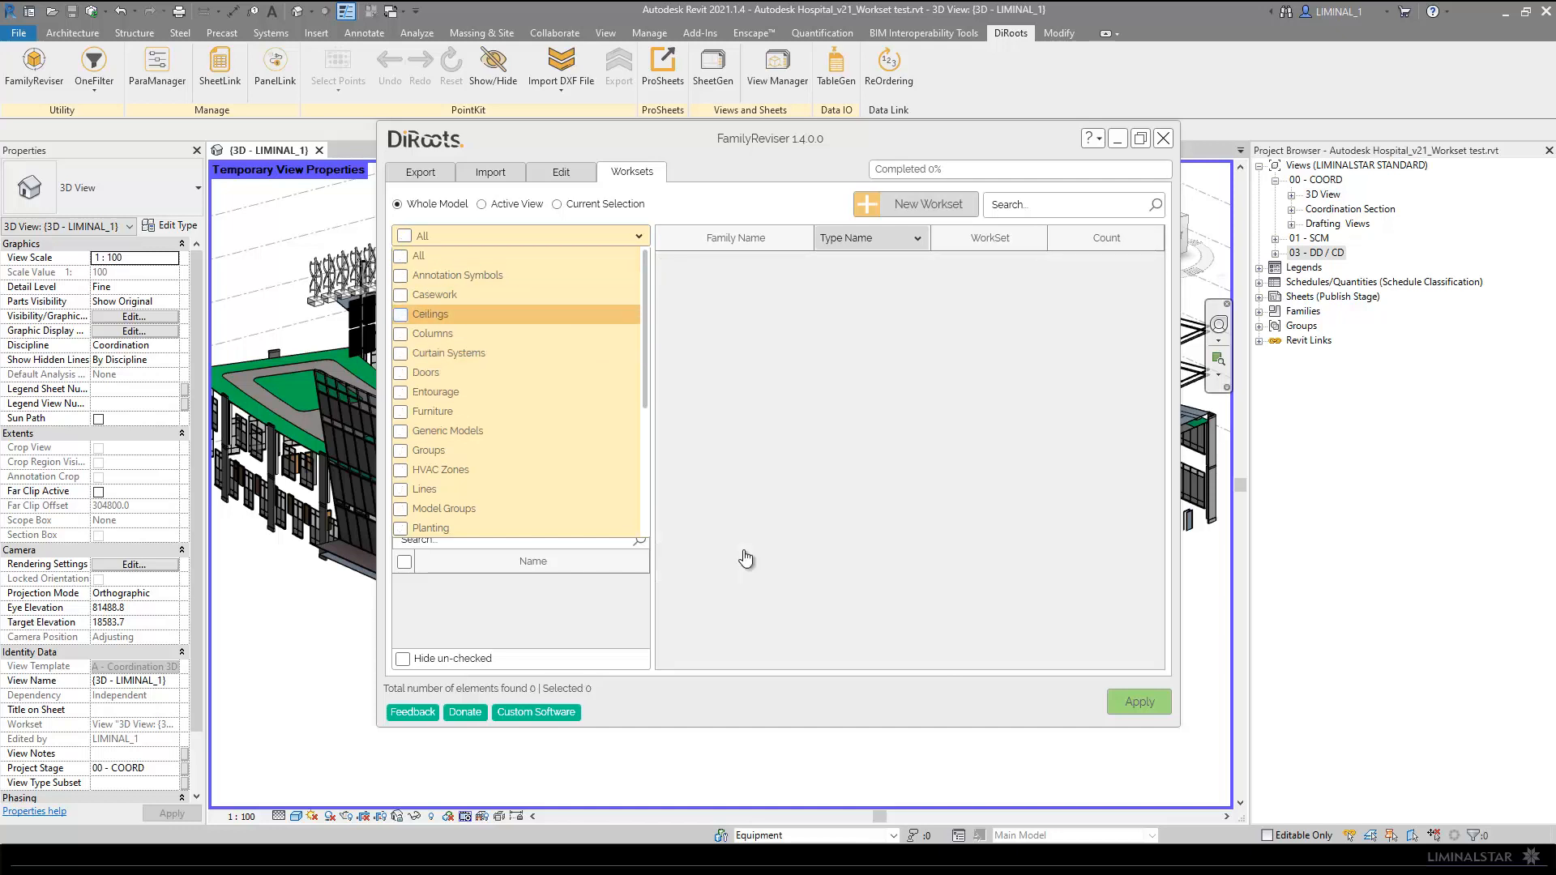
click(400, 295)
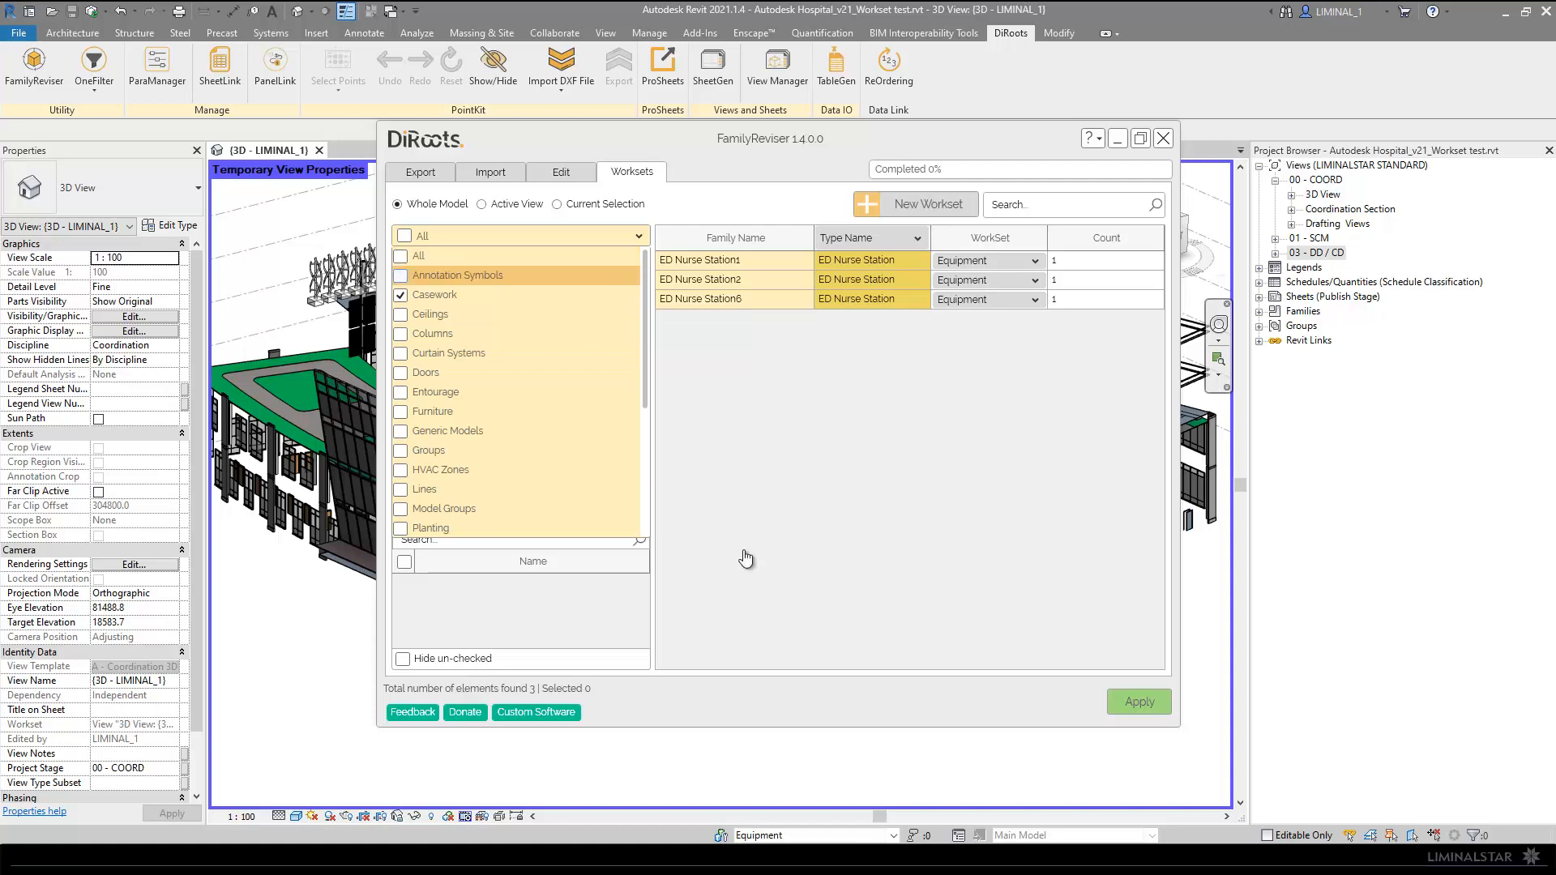
click(400, 295)
click(401, 314)
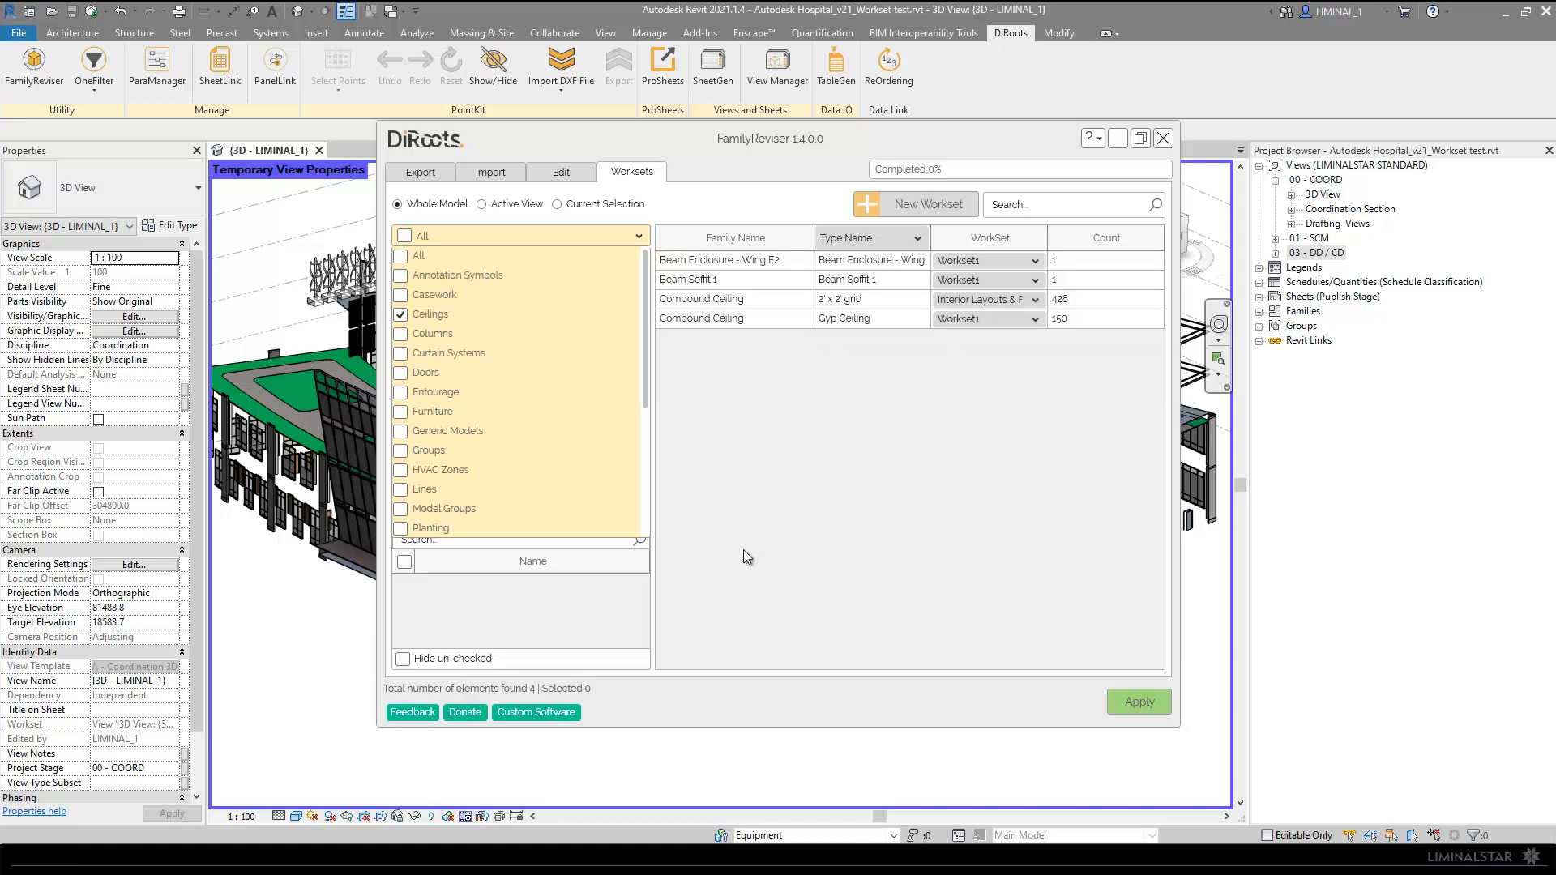
click(746, 557)
Step: Assign Beam Enclosure - Wing E2, Beam Soffit 1 and Gyp Ceiling to Interior Layouts & Finishes, apply the workset changes and close FamilyReviser
click(879, 260)
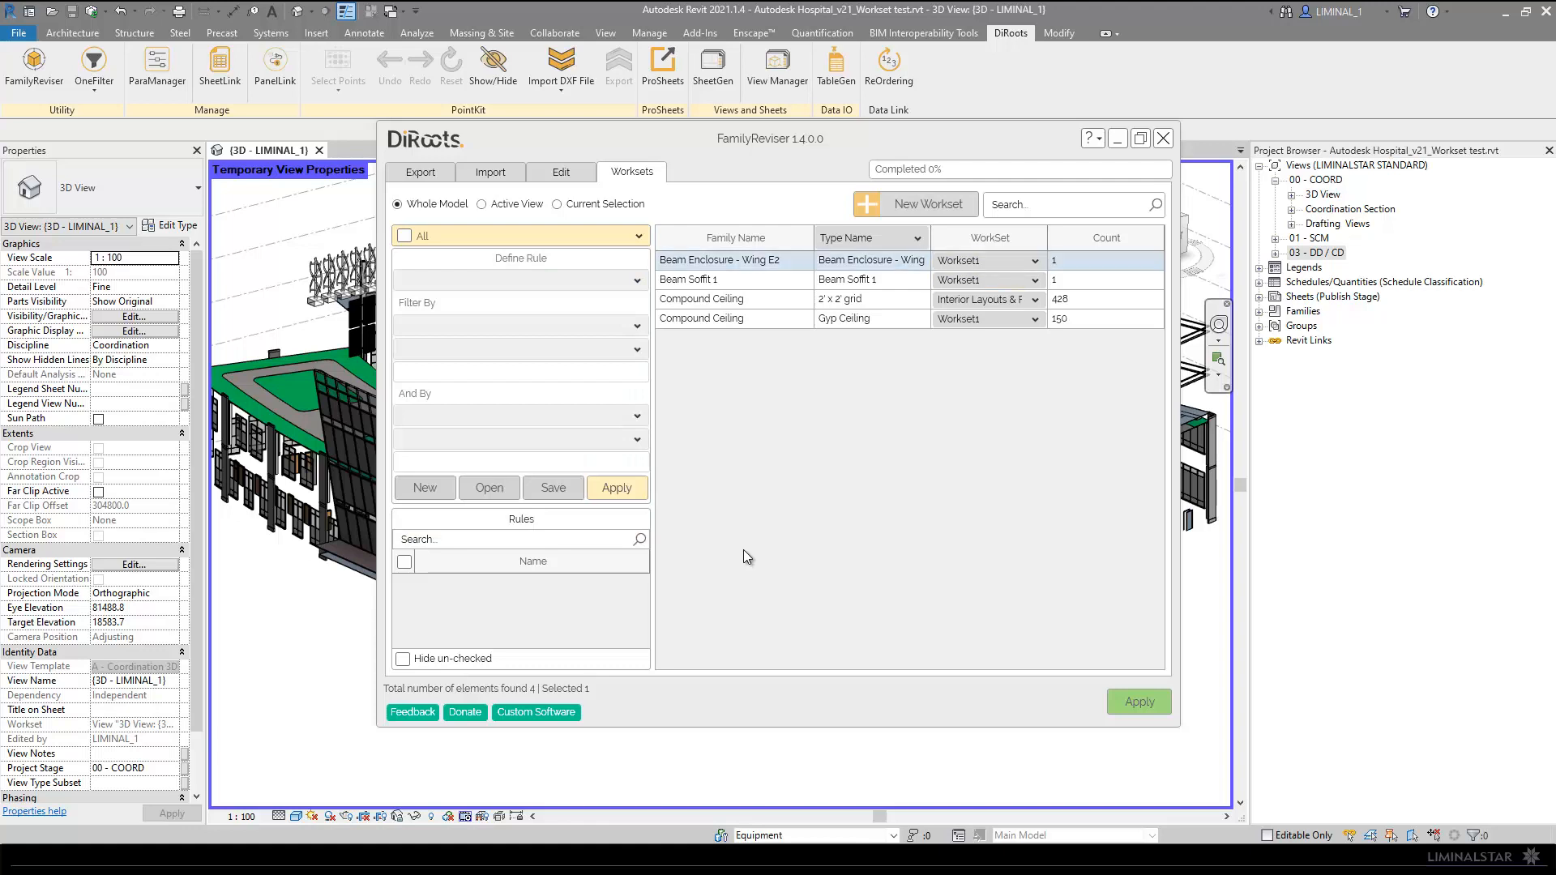
ctrl+click(879, 279)
ctrl+click(879, 318)
click(987, 318)
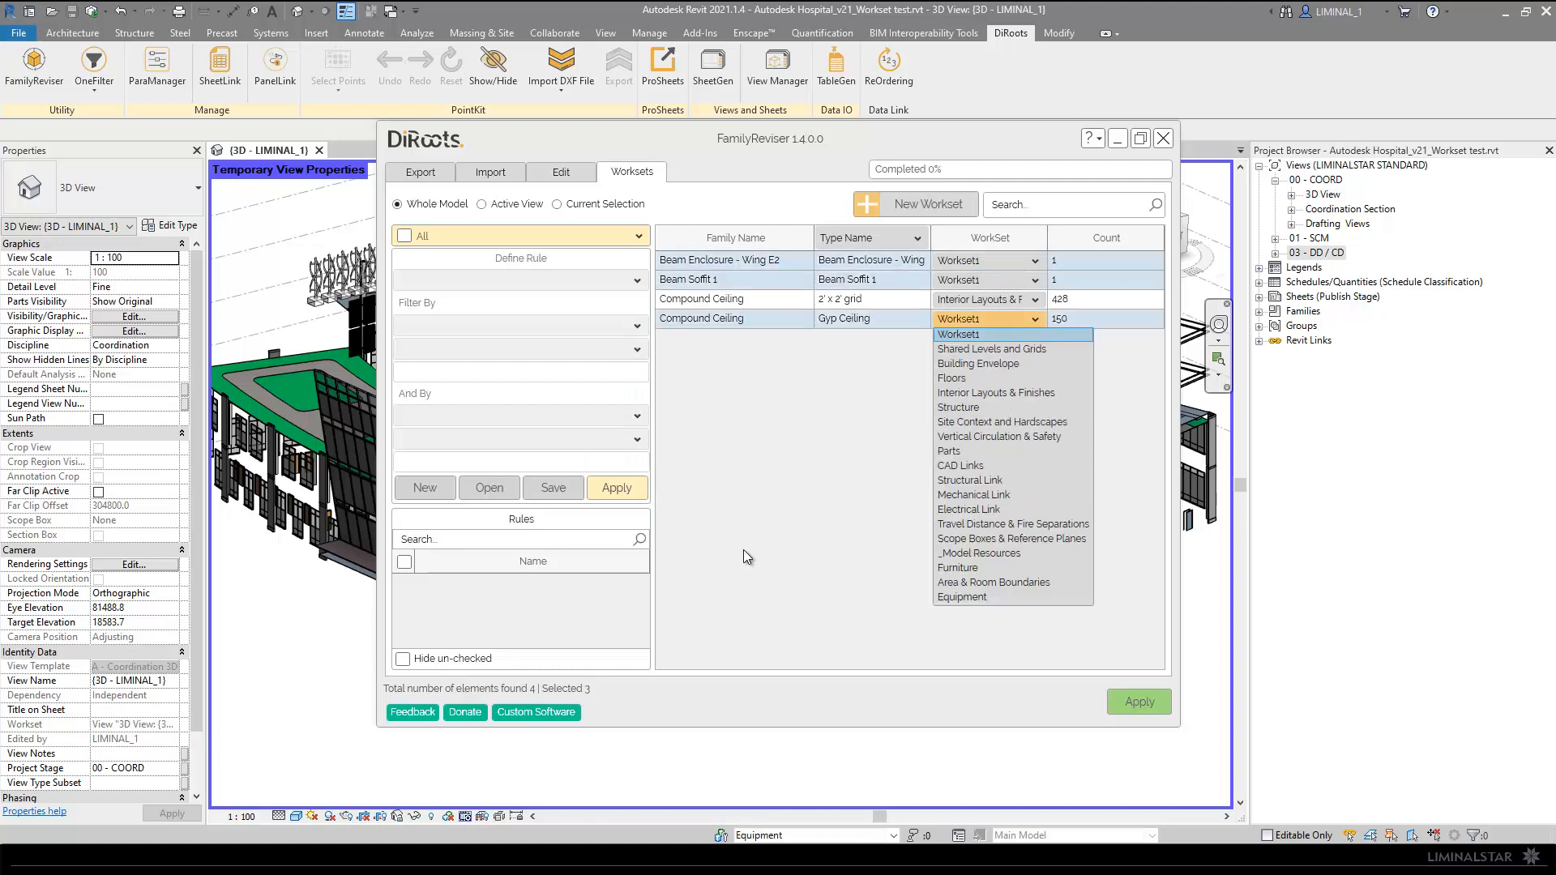
click(996, 393)
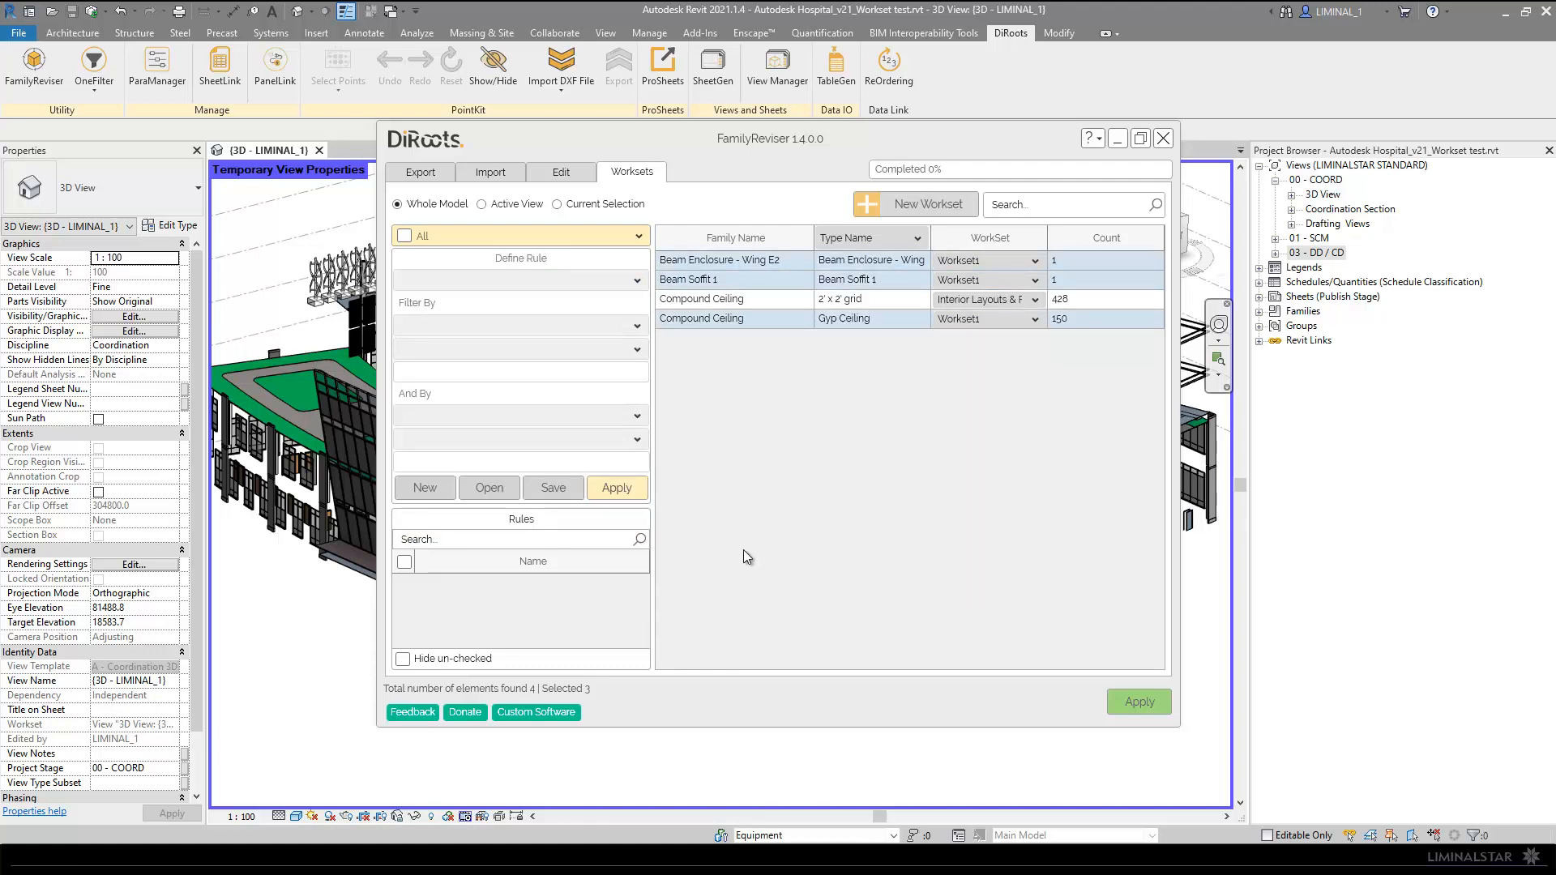
click(1140, 702)
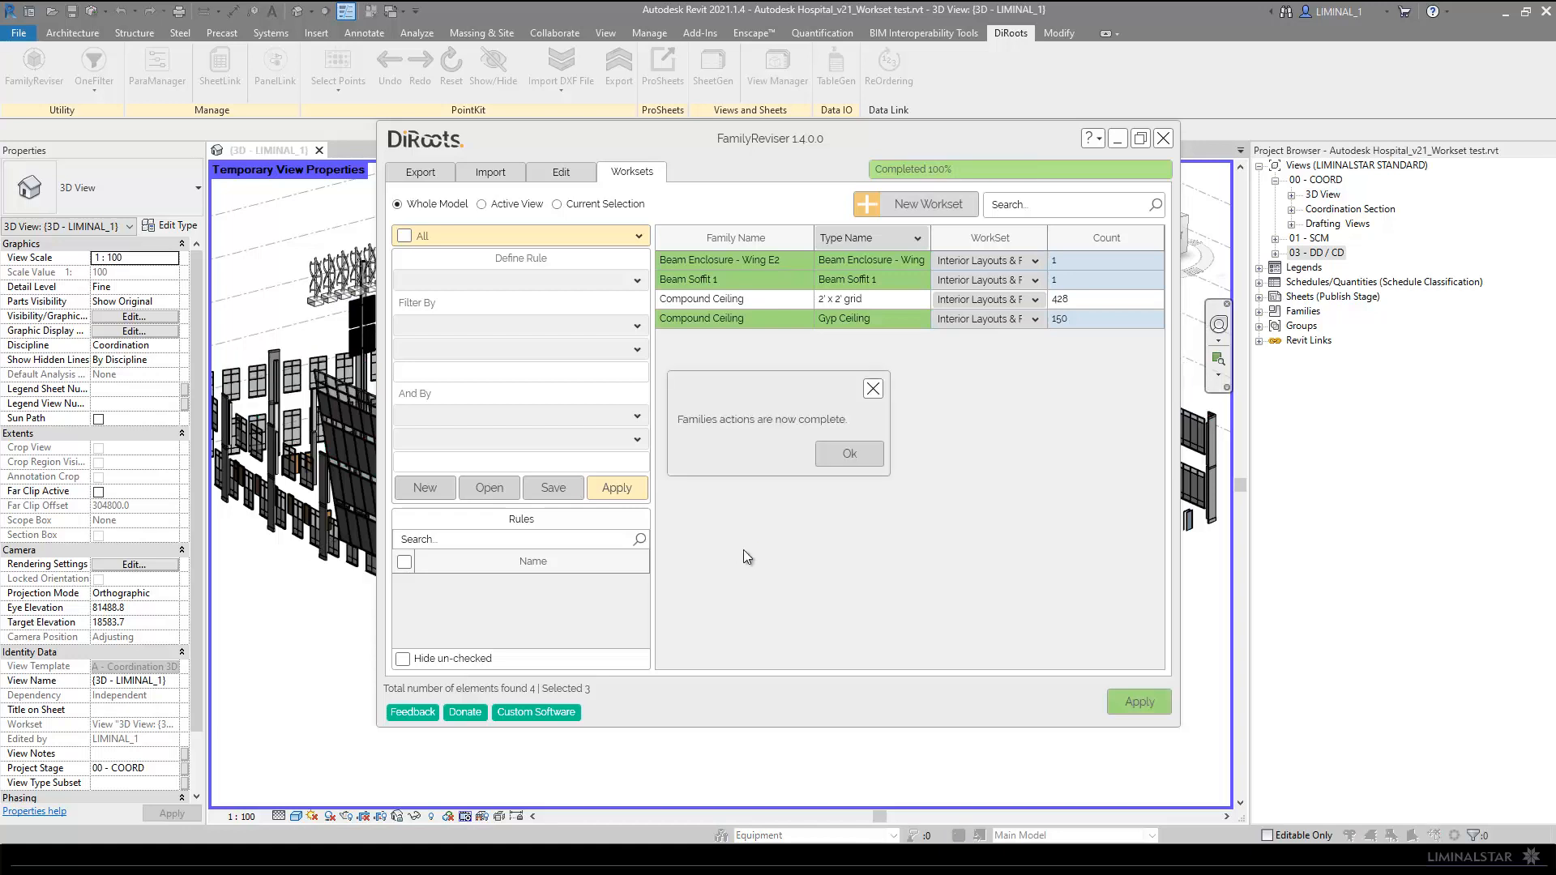
key(Return)
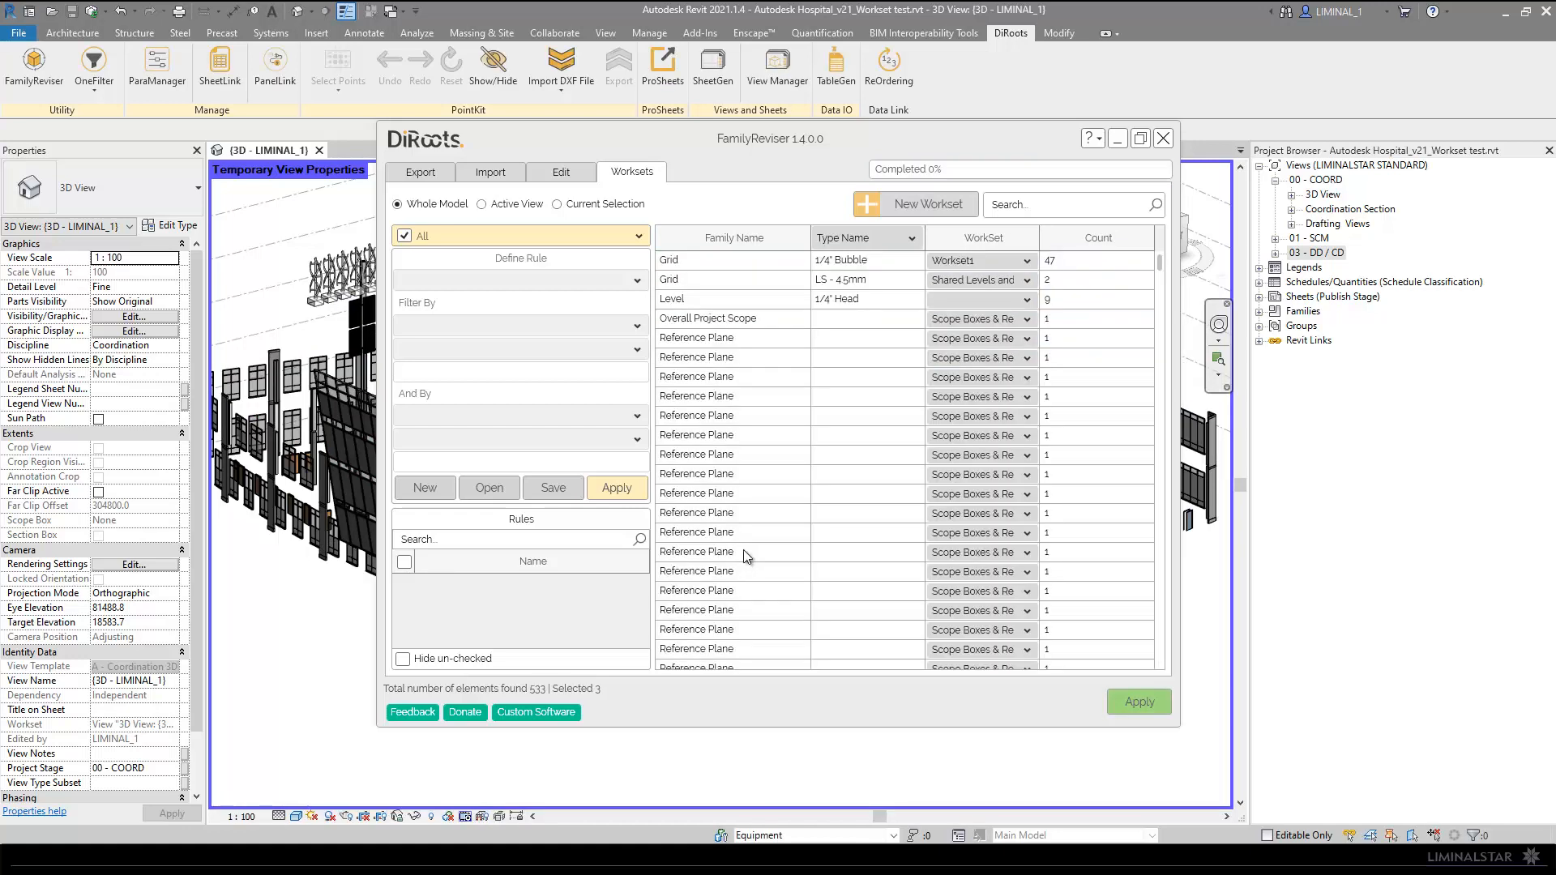
click(1163, 139)
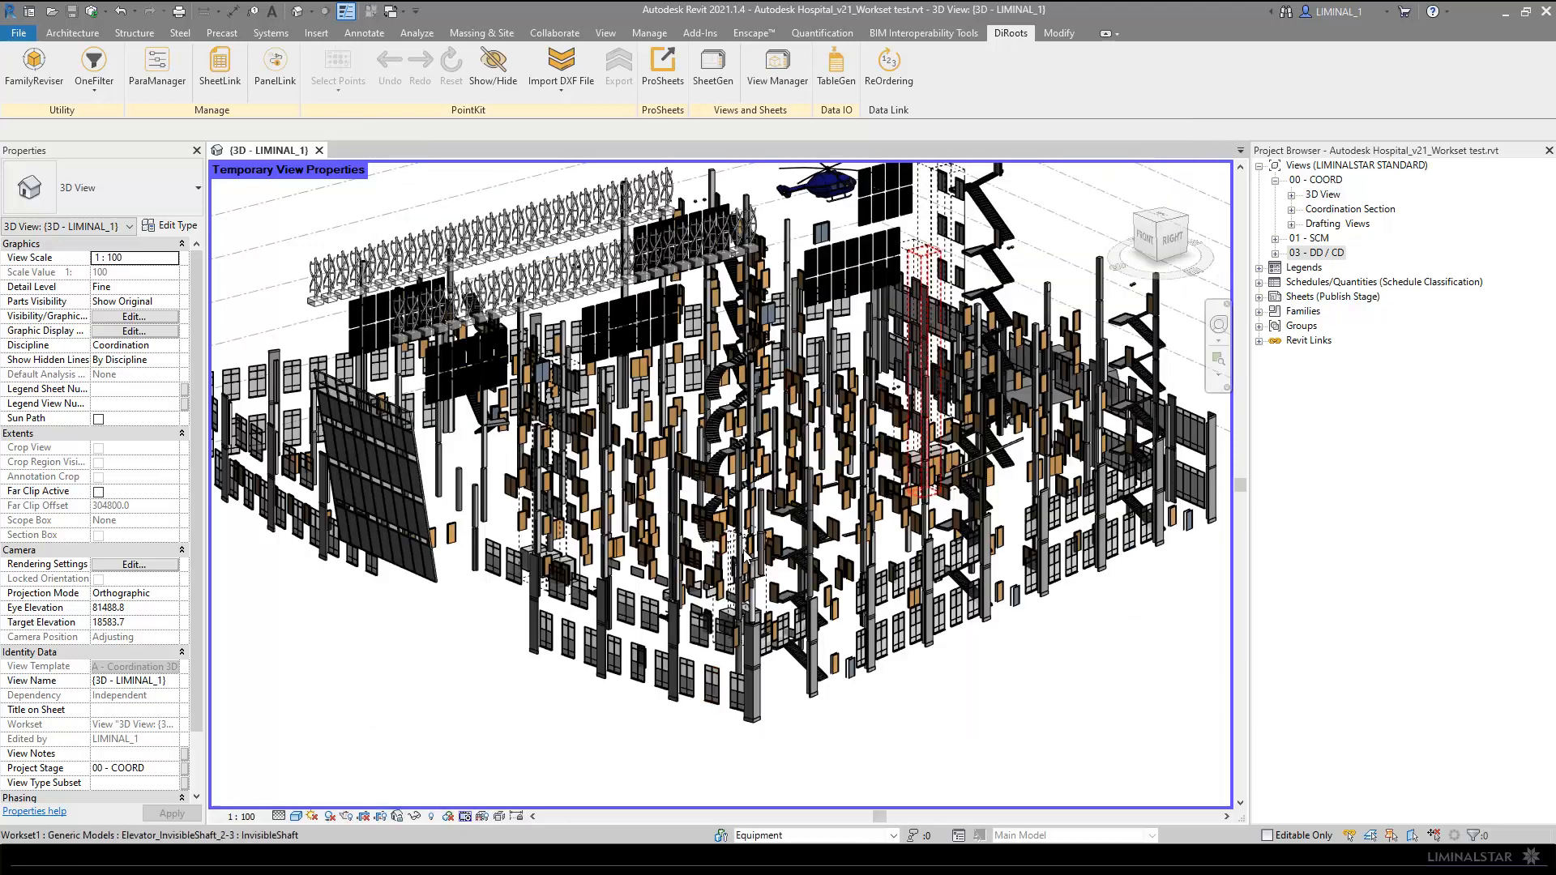
Step: Set the workset of all matching Single-Flush 3'-0"w x 7'-0"h_Wood doors in the 3D view to Interior Layouts & Finishes
scroll(745, 557, down, 2)
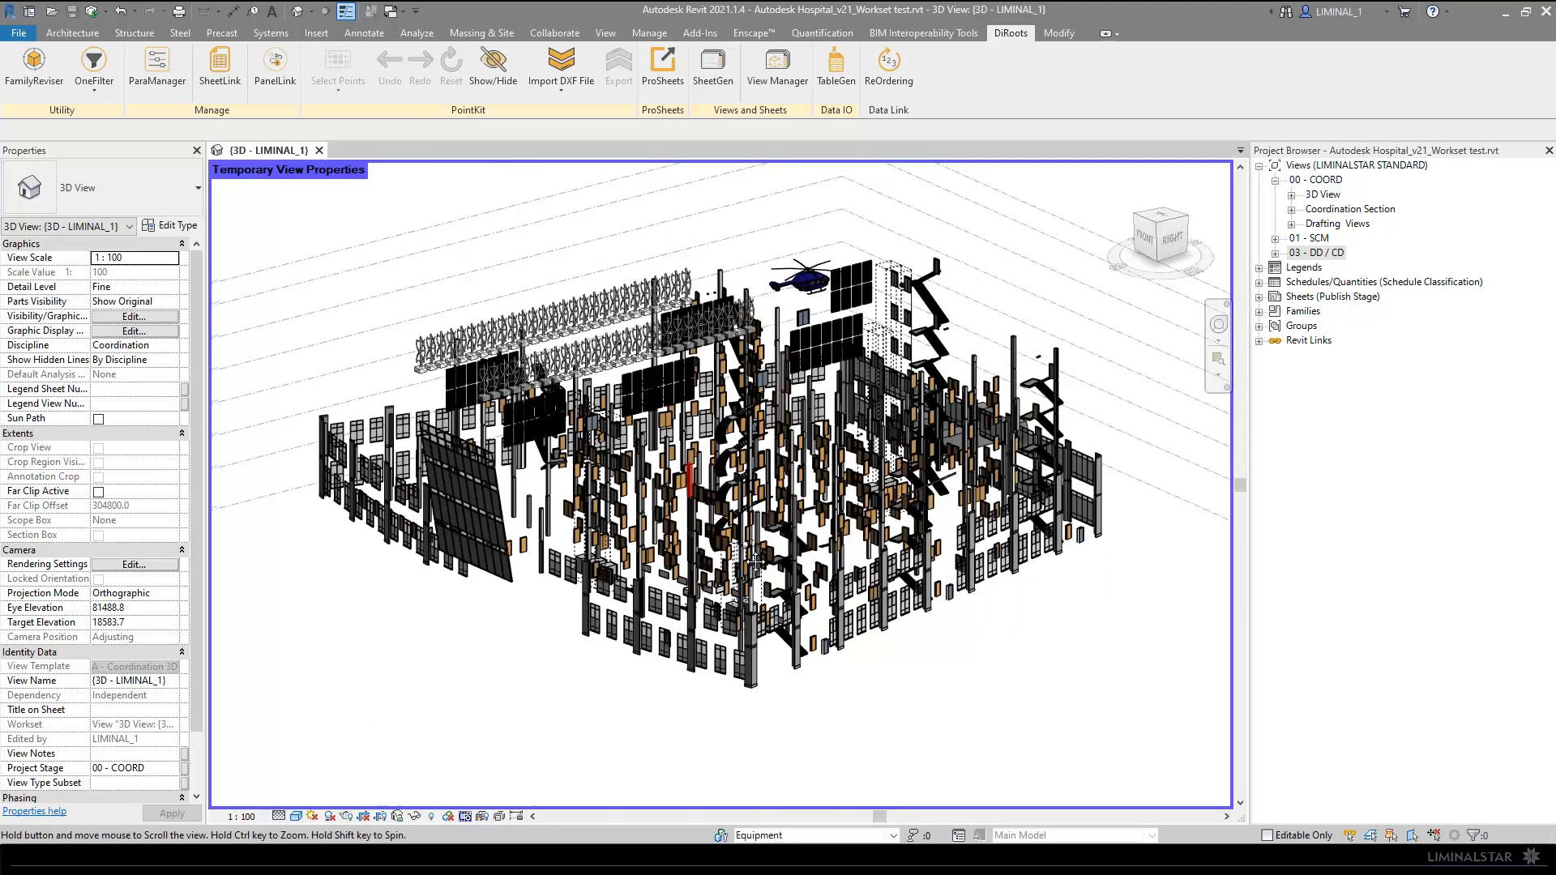
shift+middle_drag(743, 551, 736, 610)
click(745, 558)
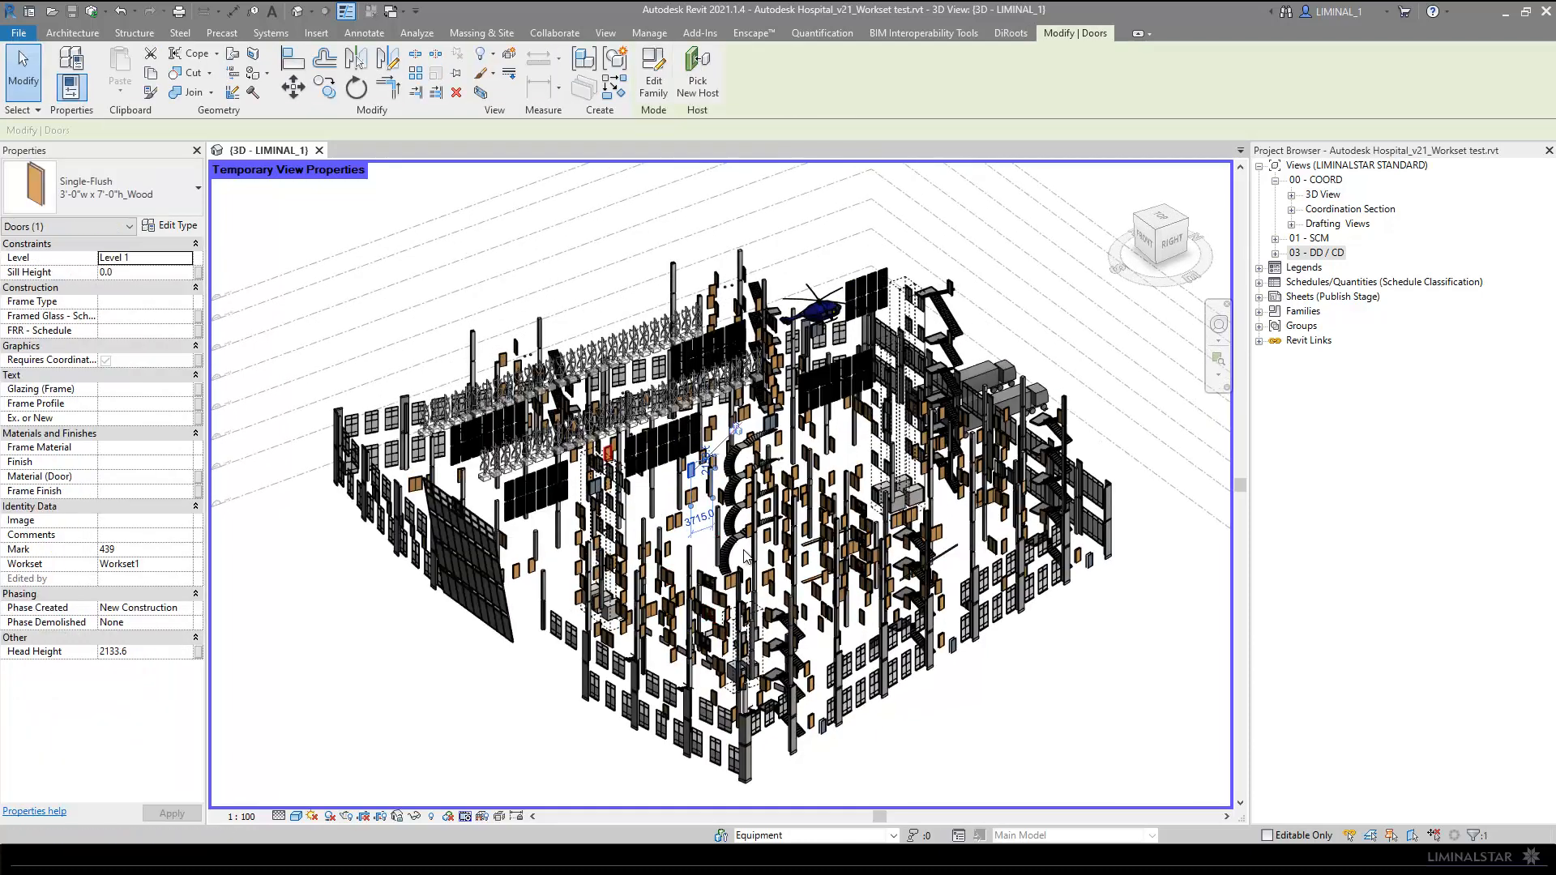
key(s)
key(a)
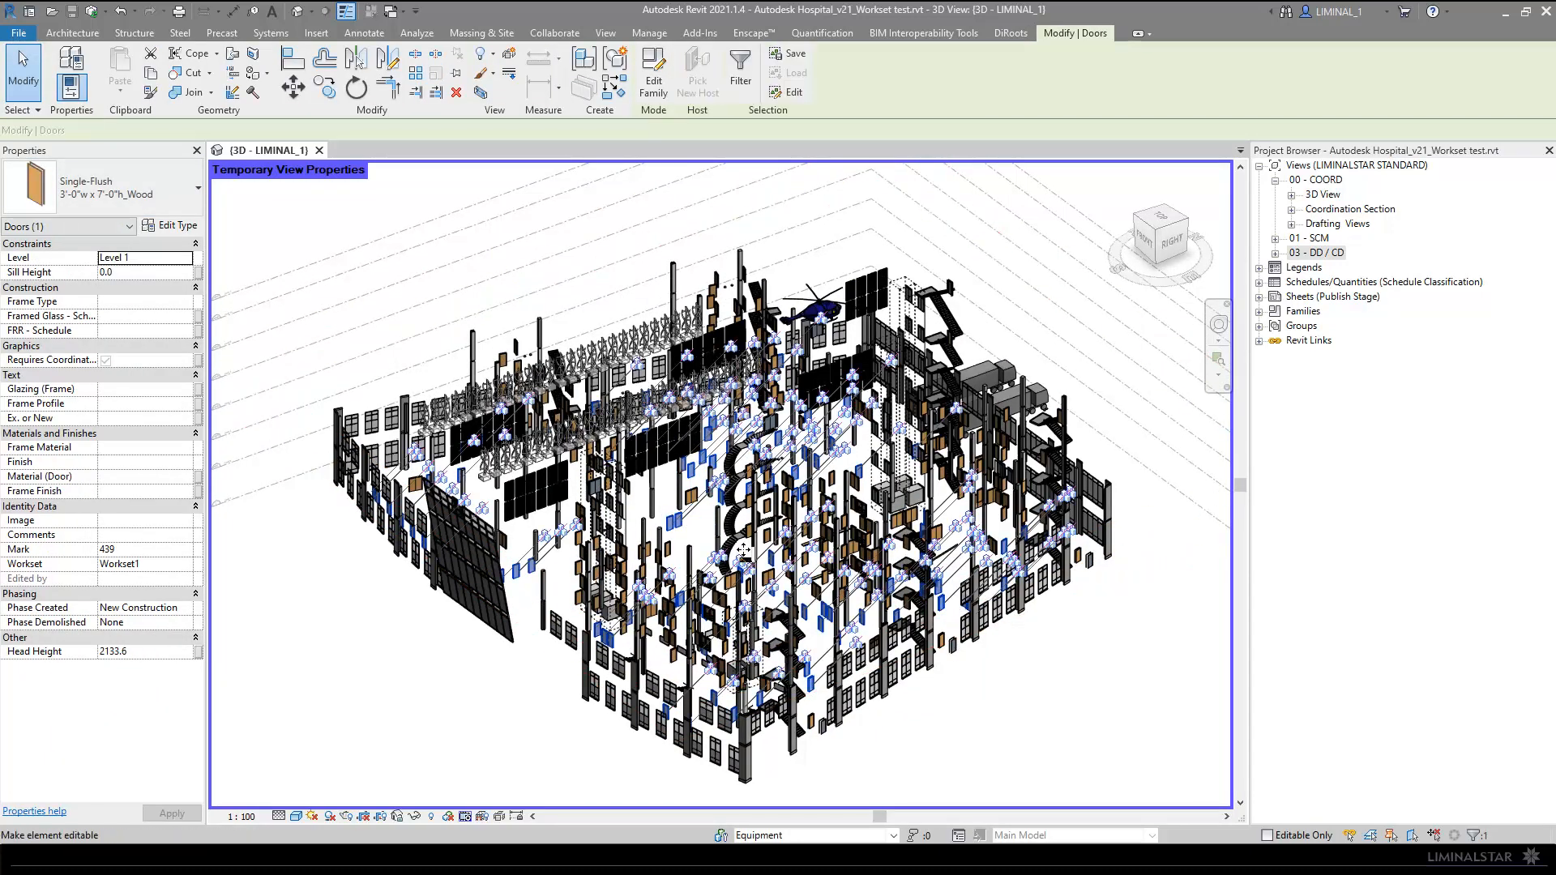
shift+middle_drag(745, 558, 774, 553)
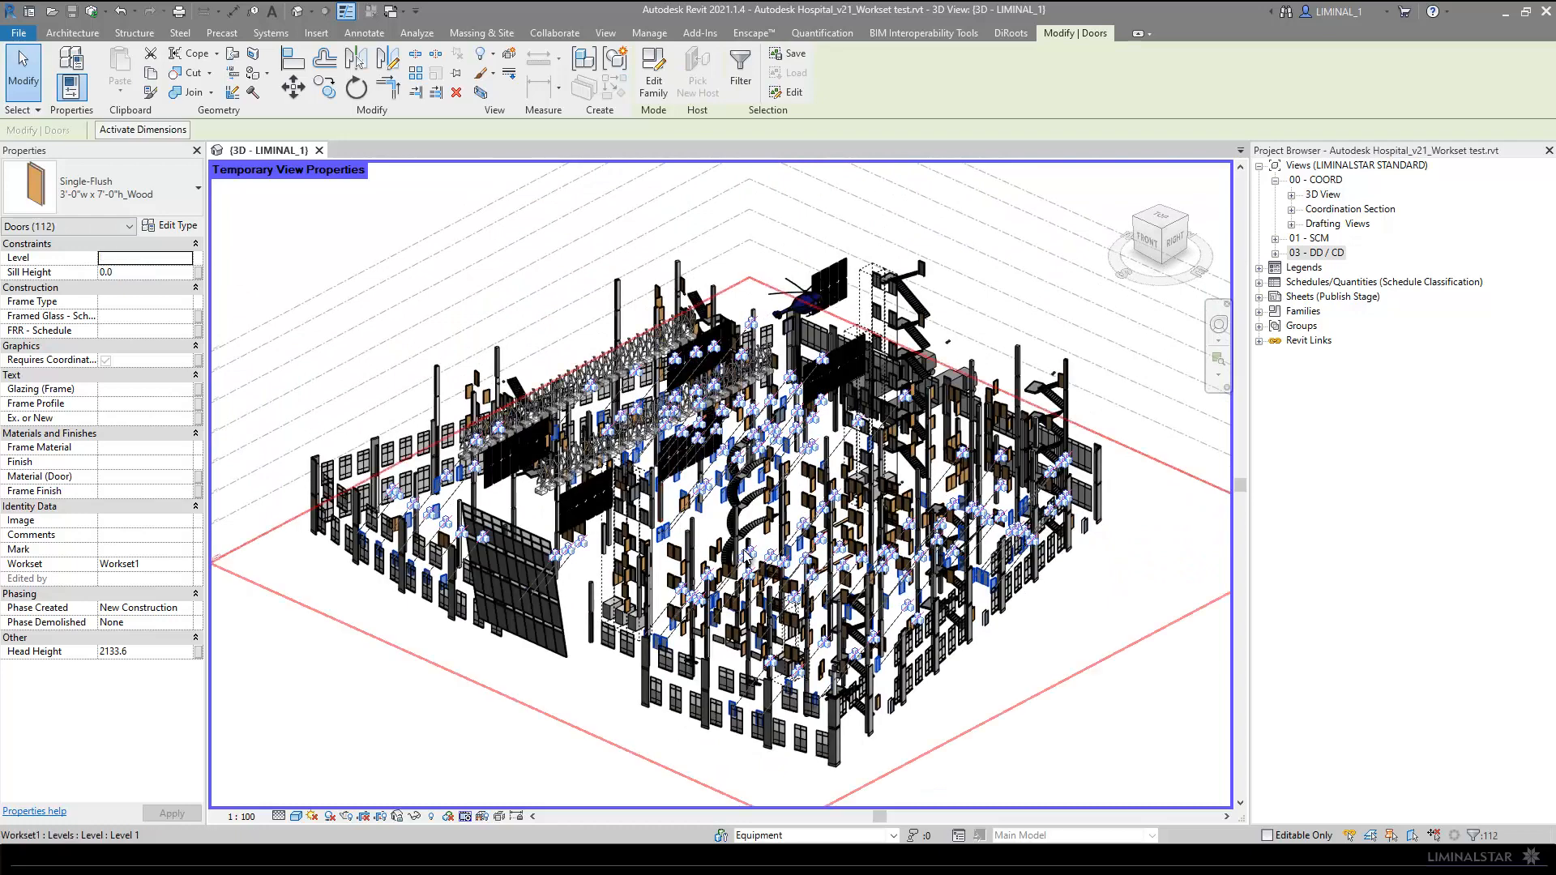
click(185, 565)
scroll(186, 611, up, 1)
scroll(170, 612, up, 2)
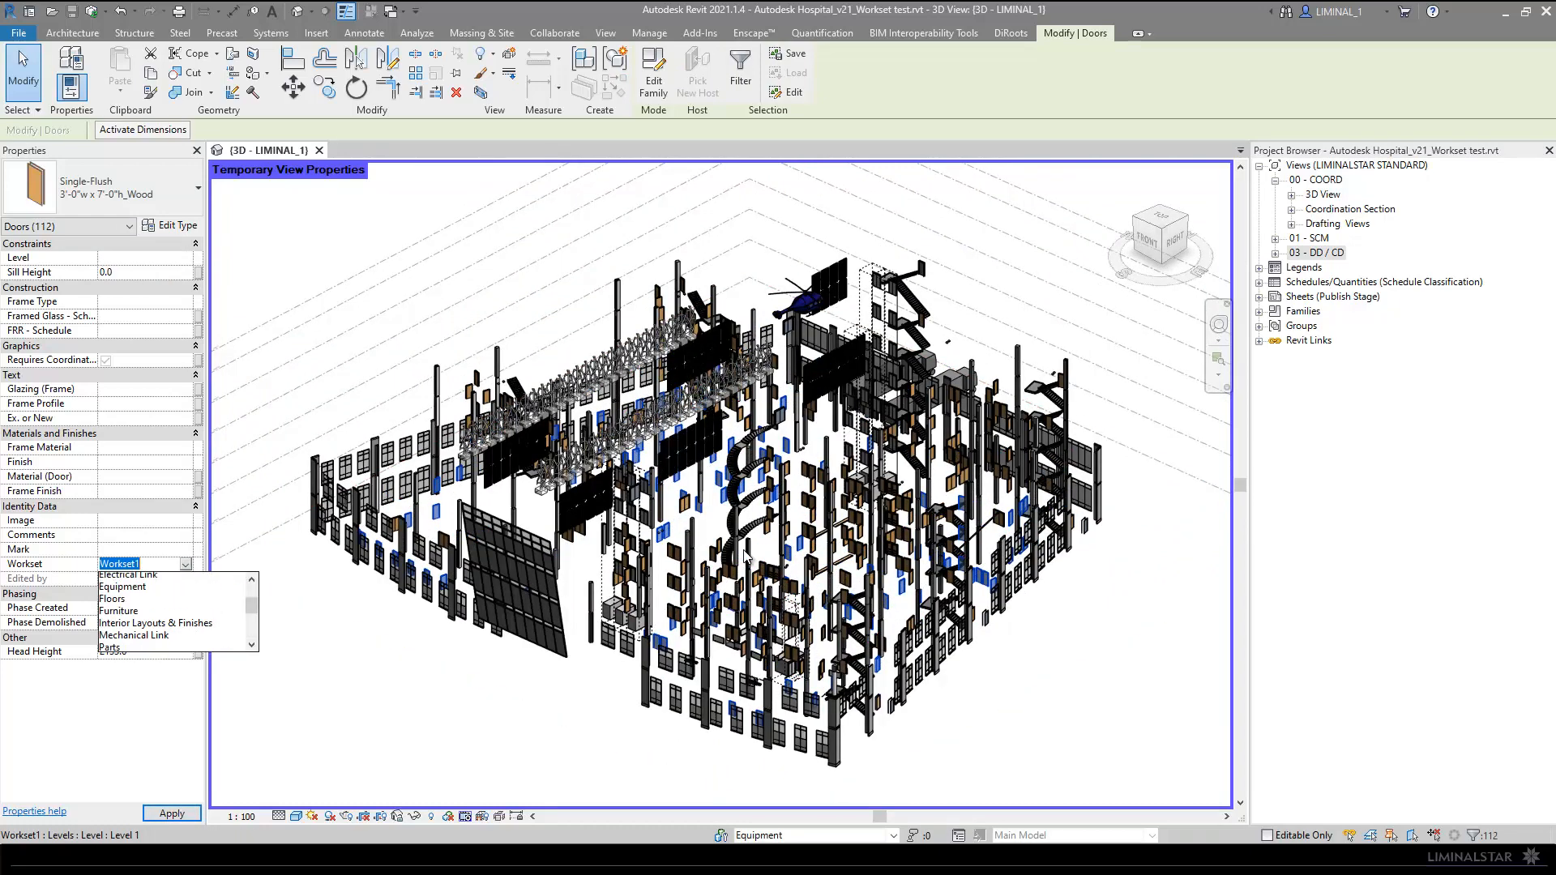
click(159, 628)
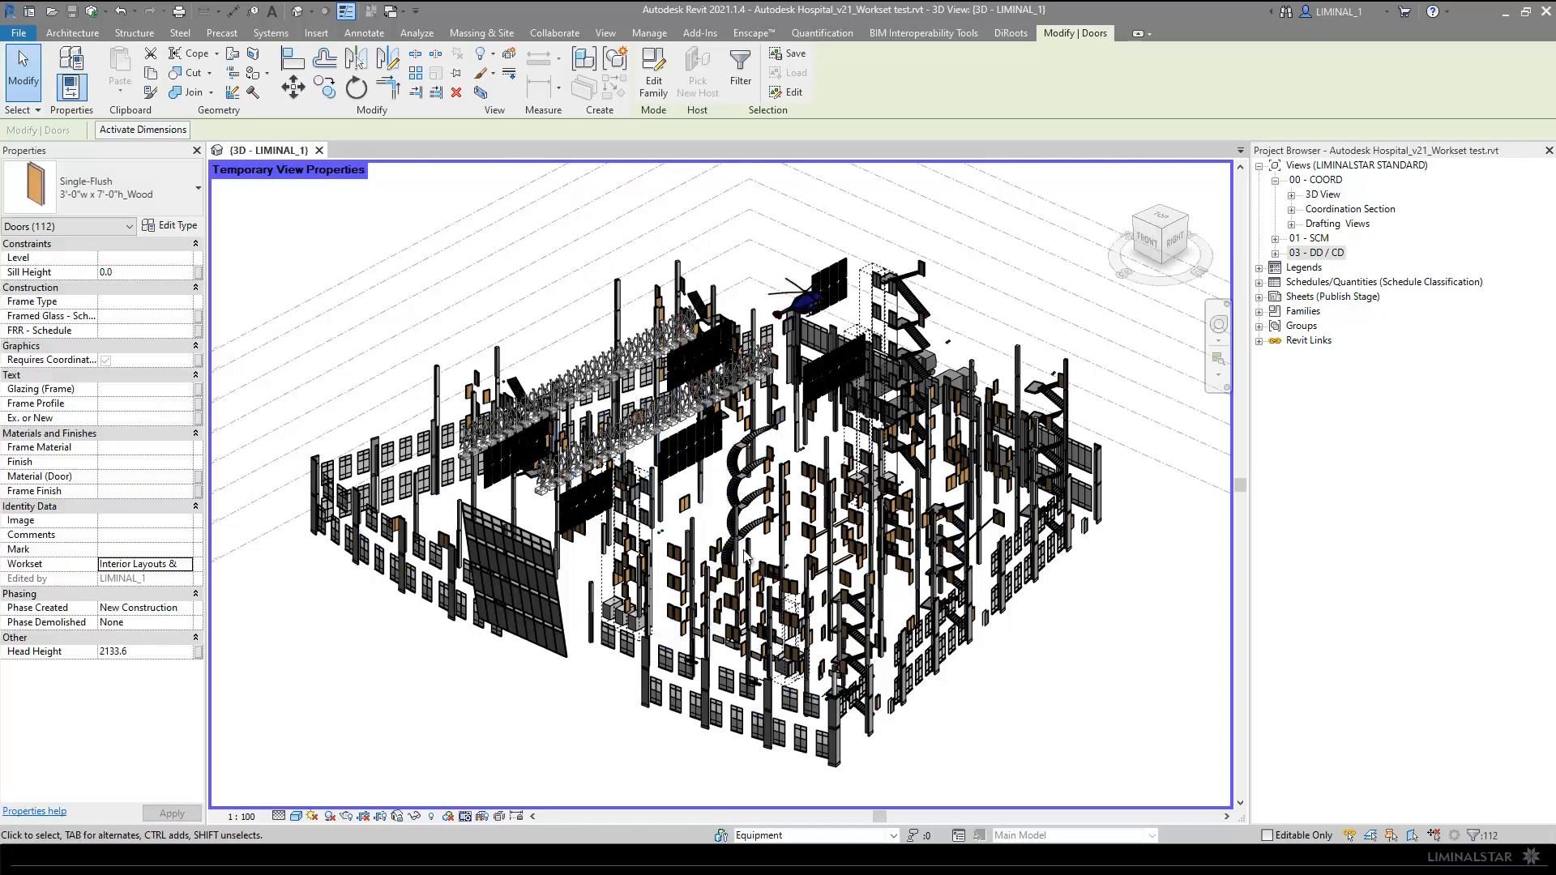
Step: Bring up the DiRoots add-in tools
click(1011, 33)
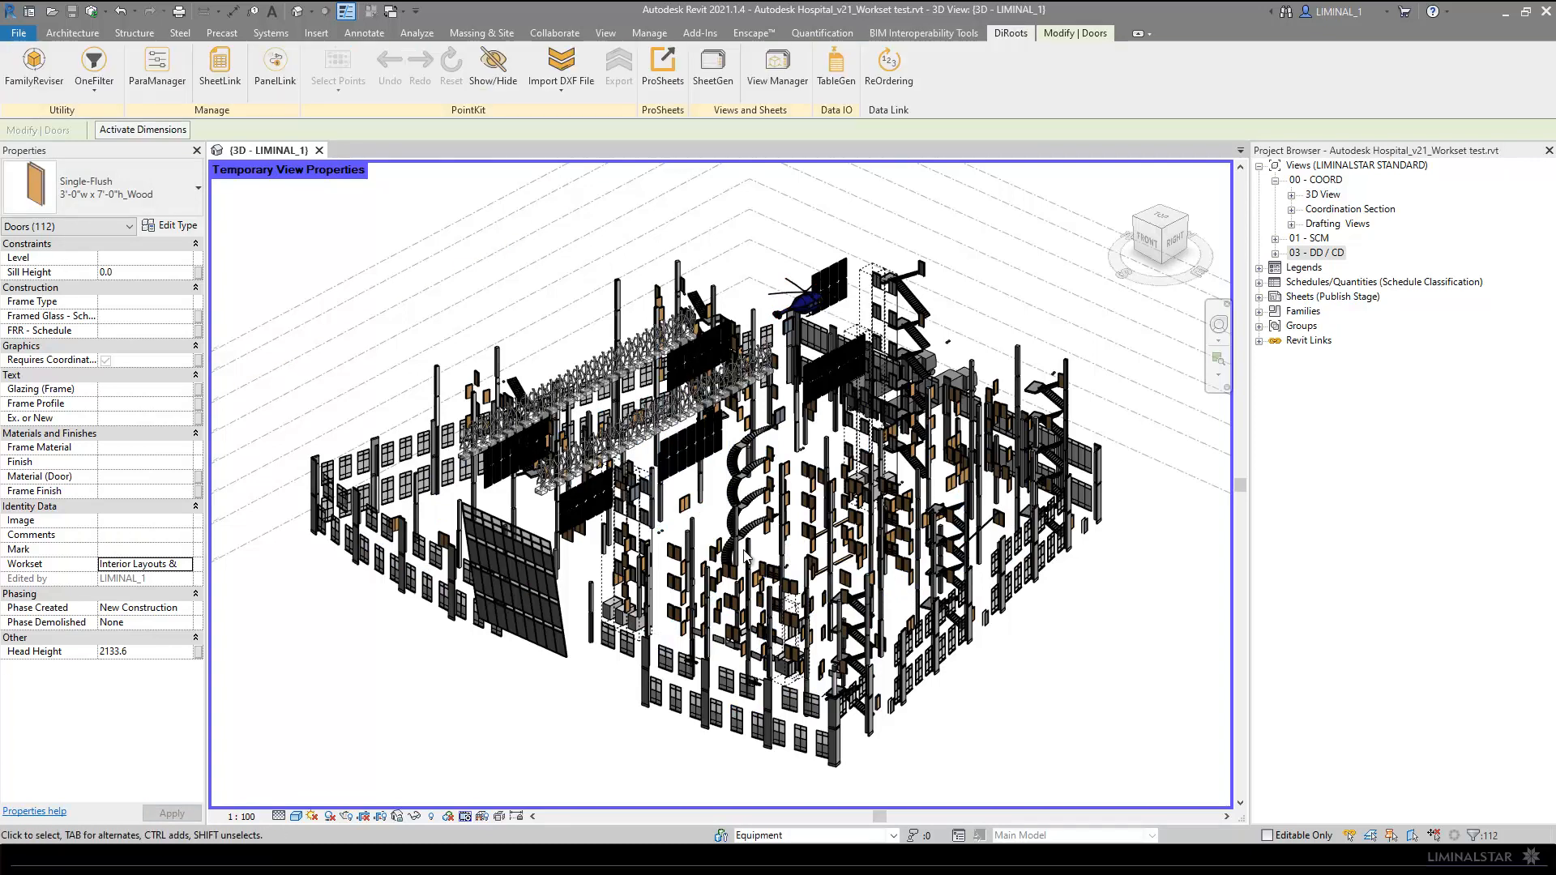